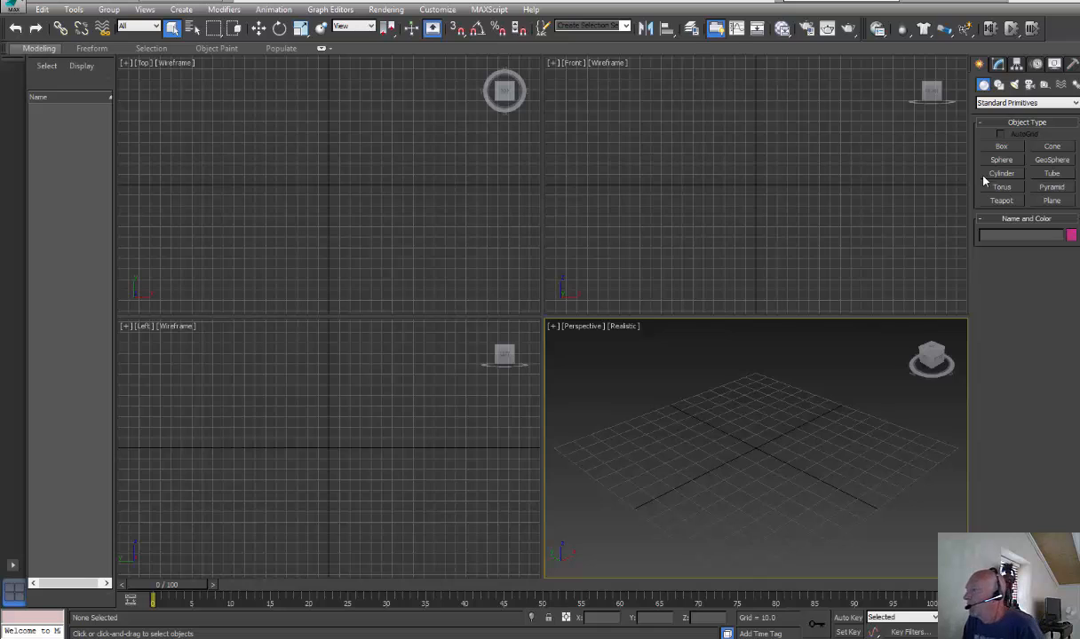
Create a sphere at the centre of the Perspective grid with a radius of 150 and 52 segments
left_click(994, 160)
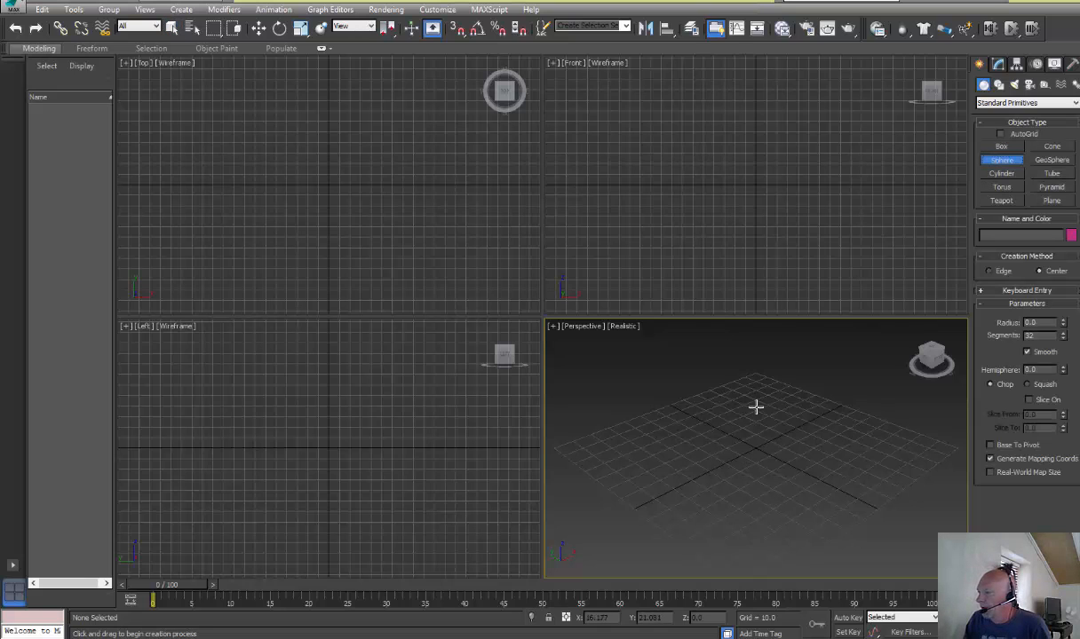
left_click_drag(755, 442, 826, 399)
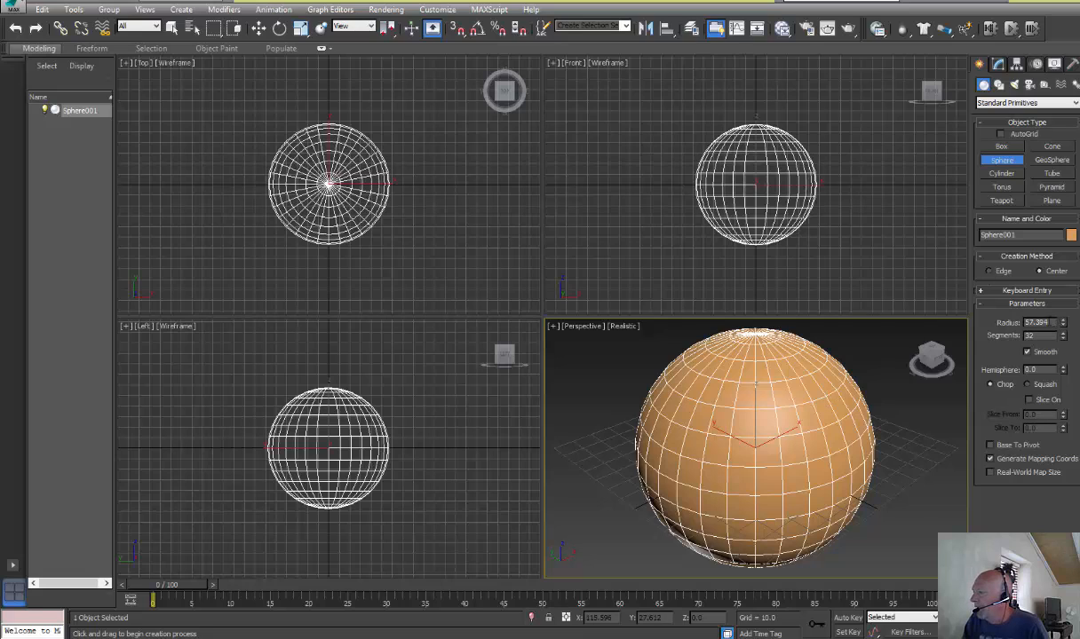
type("150")
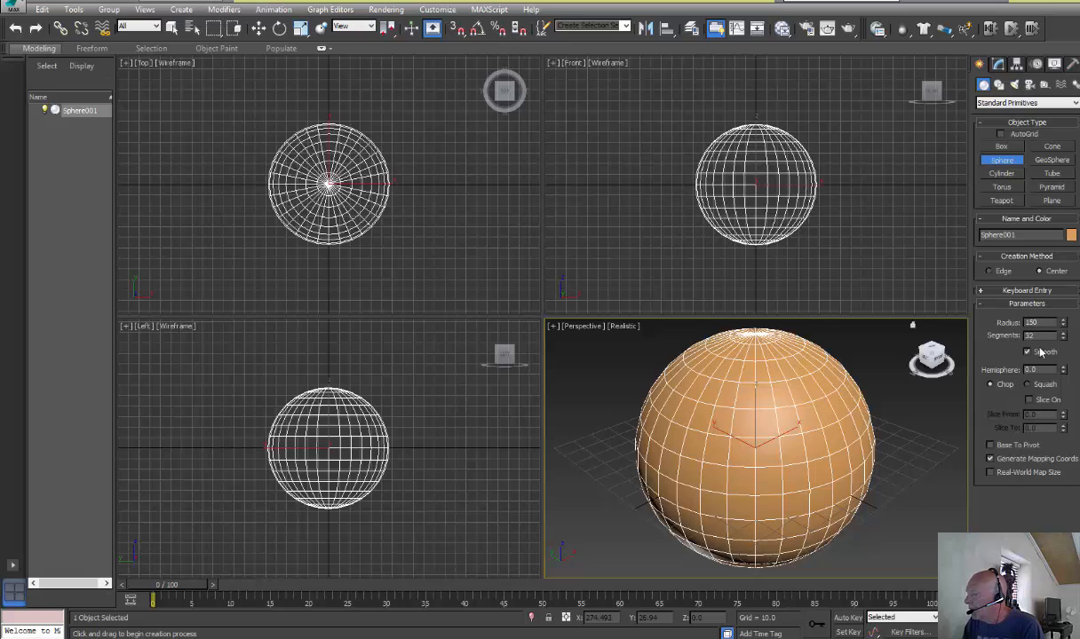
key("Return")
double_click(1033, 336)
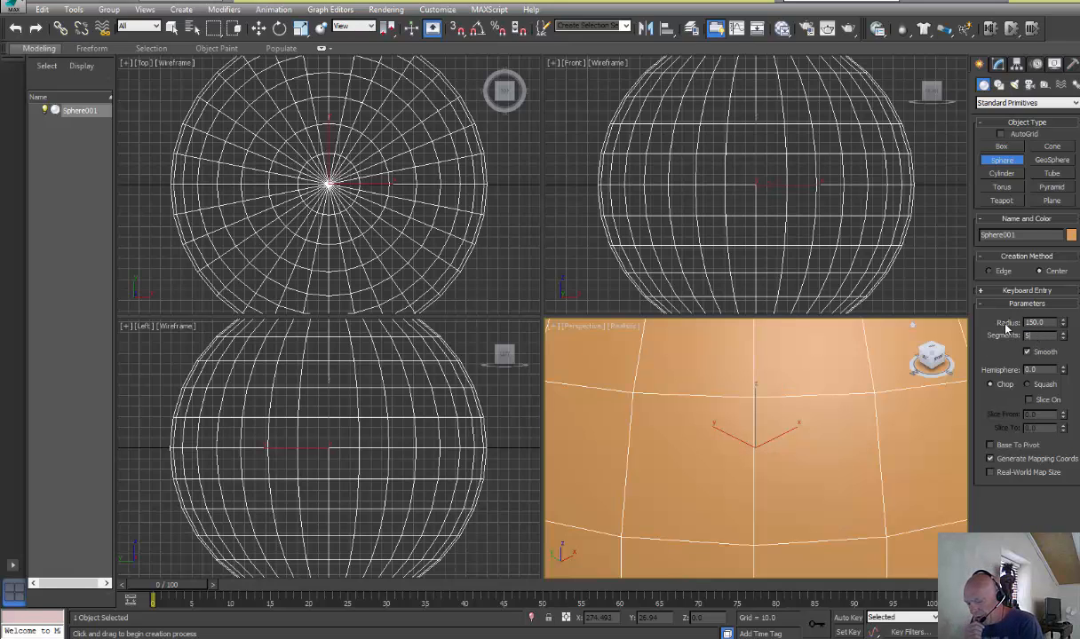
type("64")
key("Return")
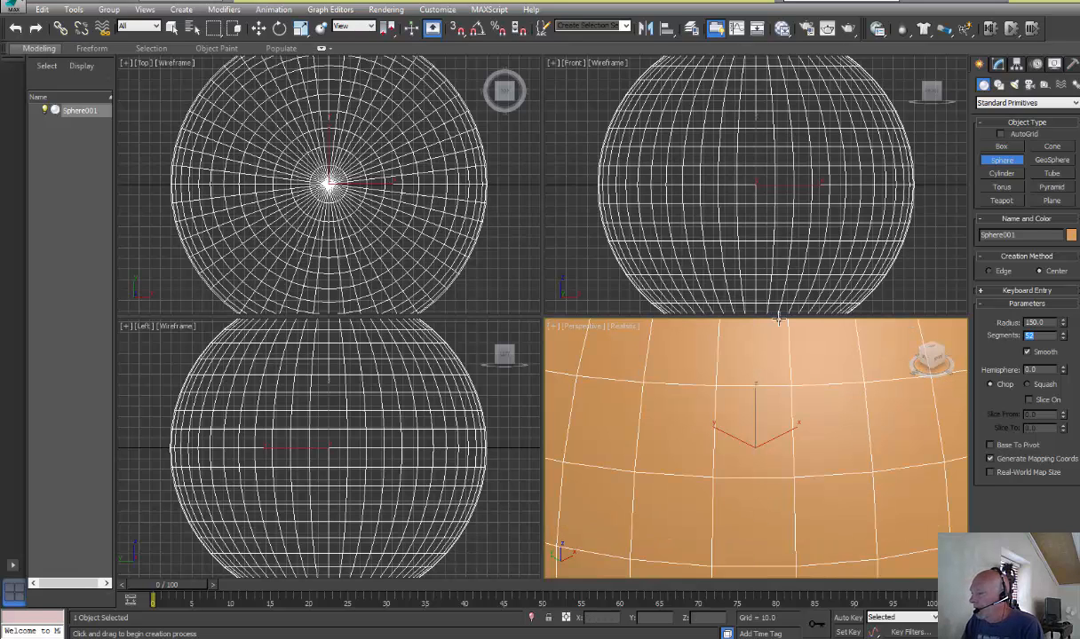
Move the sphere to the world origin by resetting its X and Y positions to 0, and frame it in the Perspective view
left_click(259, 27)
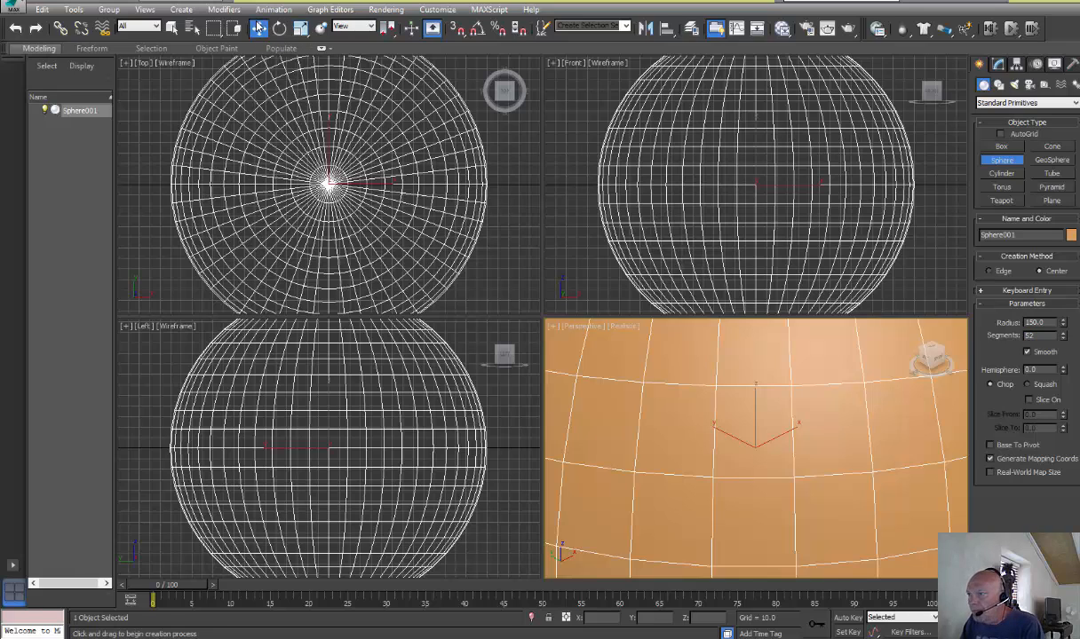
right_click(678, 618)
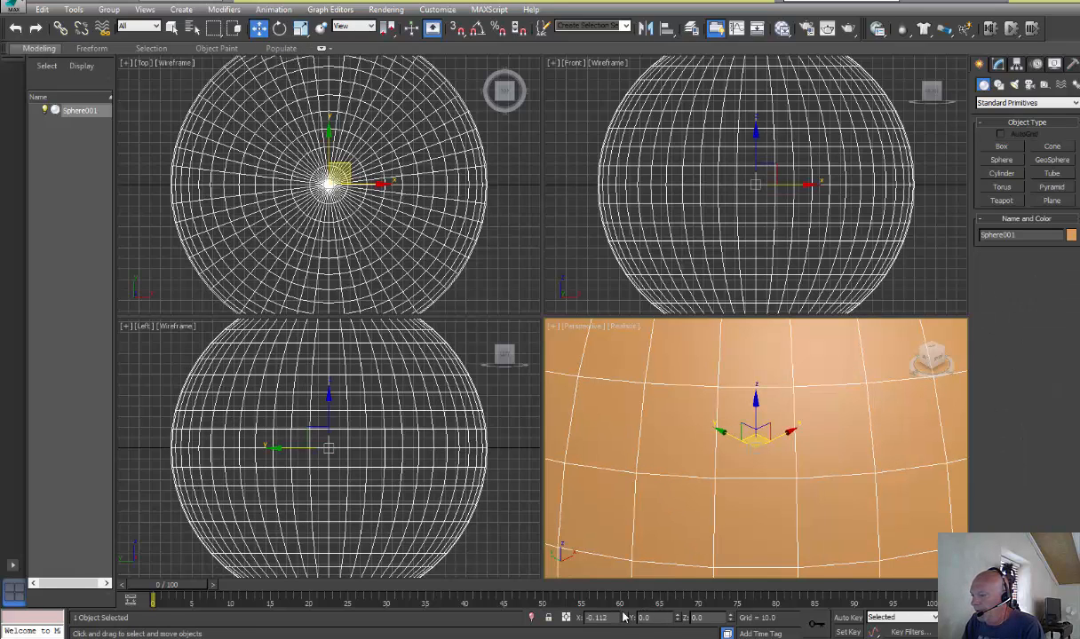
right_click(625, 617)
key("z")
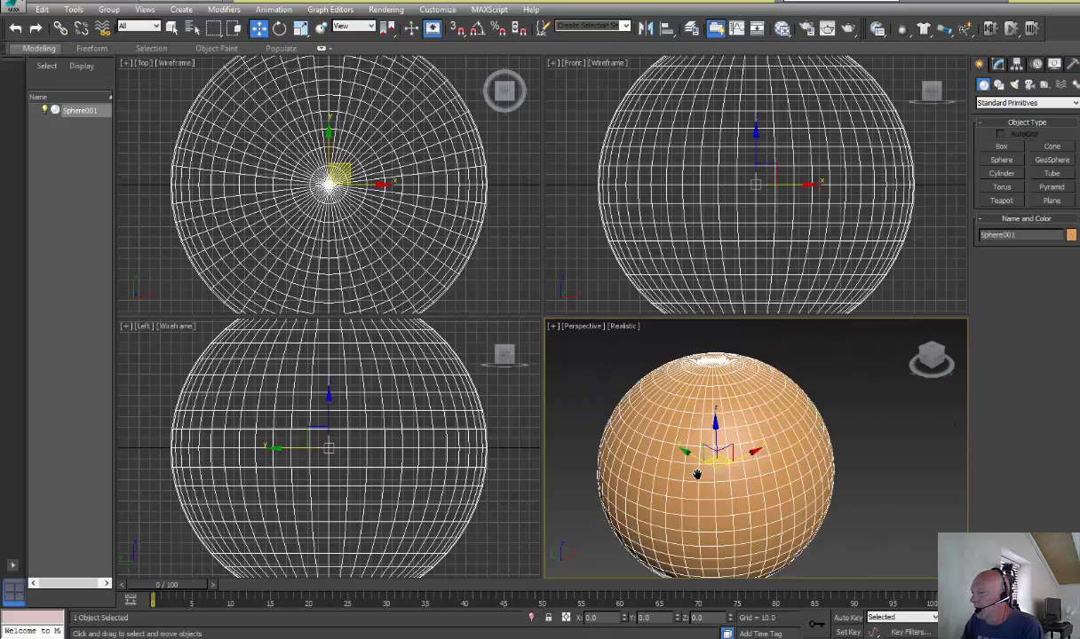
Save the scene to the Desktop as spacescene1
left_click(12, 11)
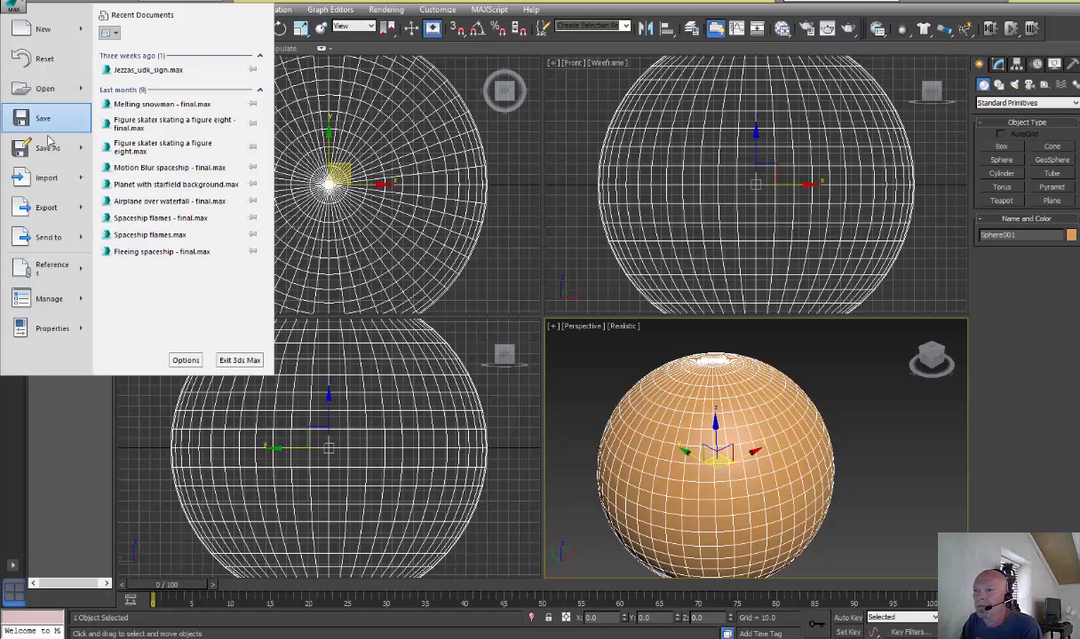
left_click(48, 147)
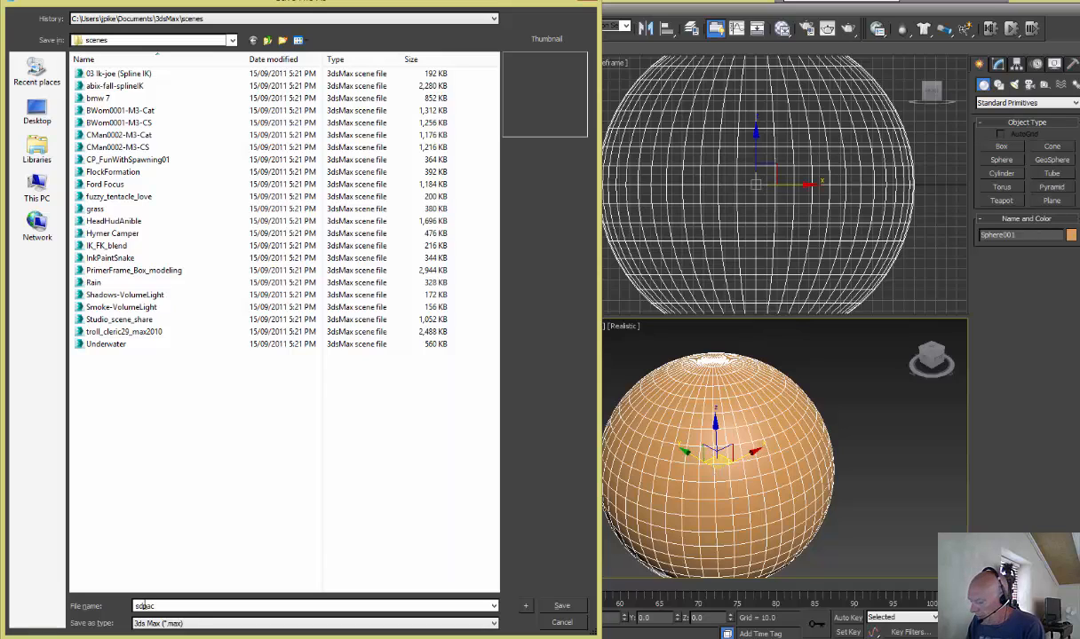
type("sd")
key("BackSpace")
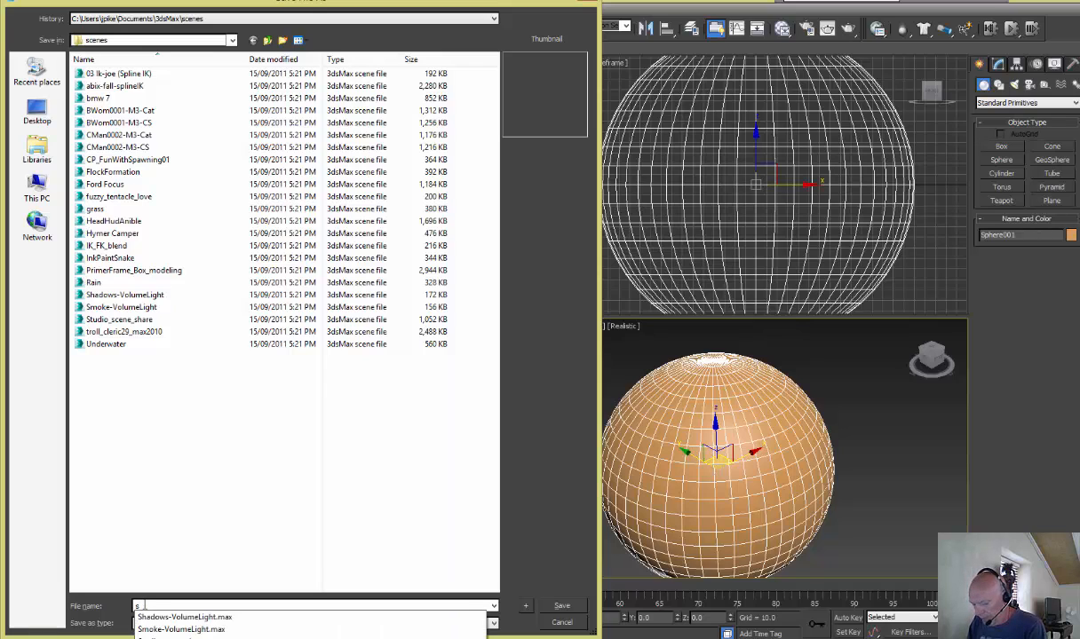
type("pacescene1")
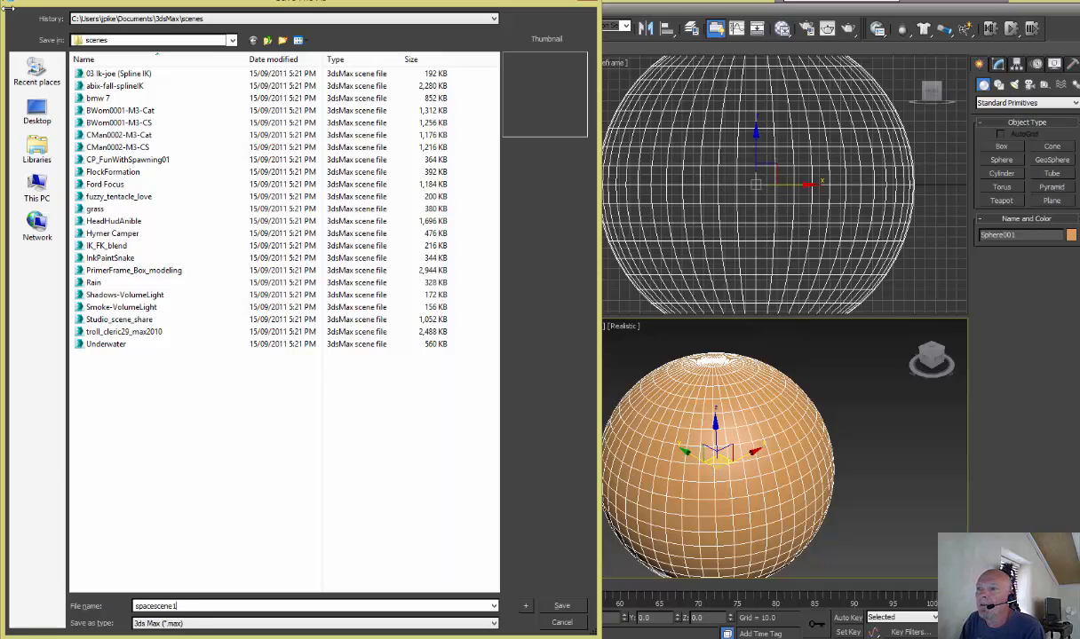
left_click(37, 111)
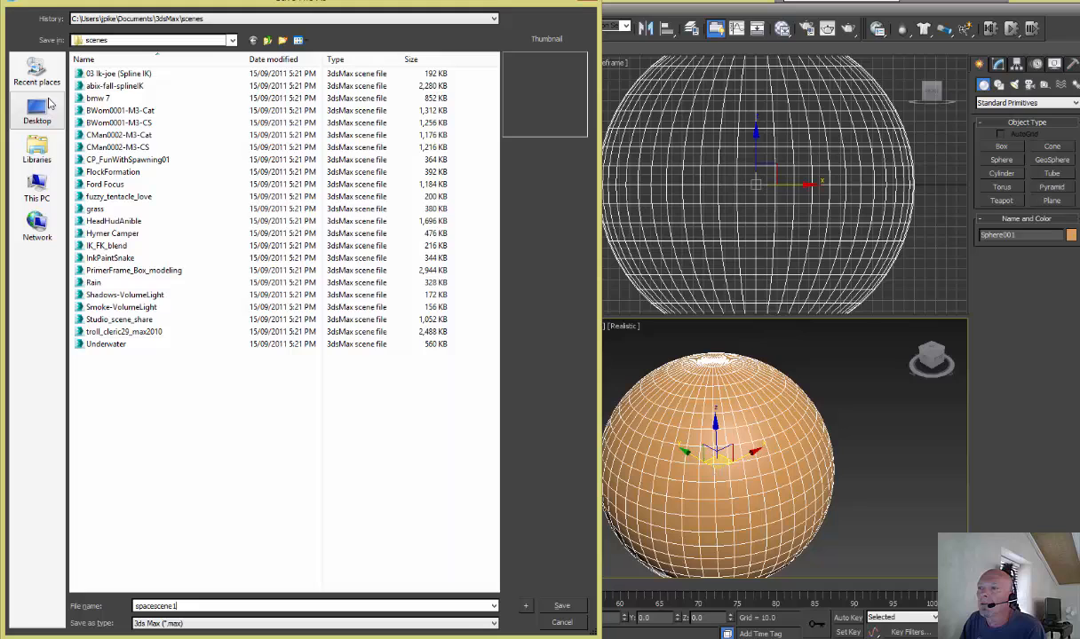
left_click(562, 606)
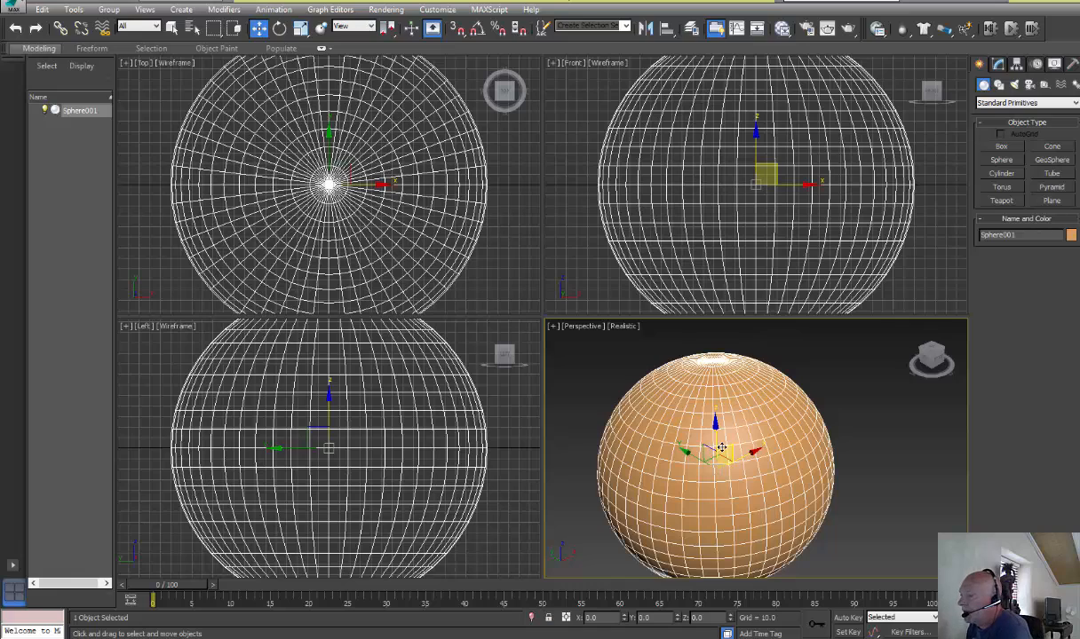
Open the Slate Material Editor at full size and add a Standard material node to the middle of View1
left_click(785, 29)
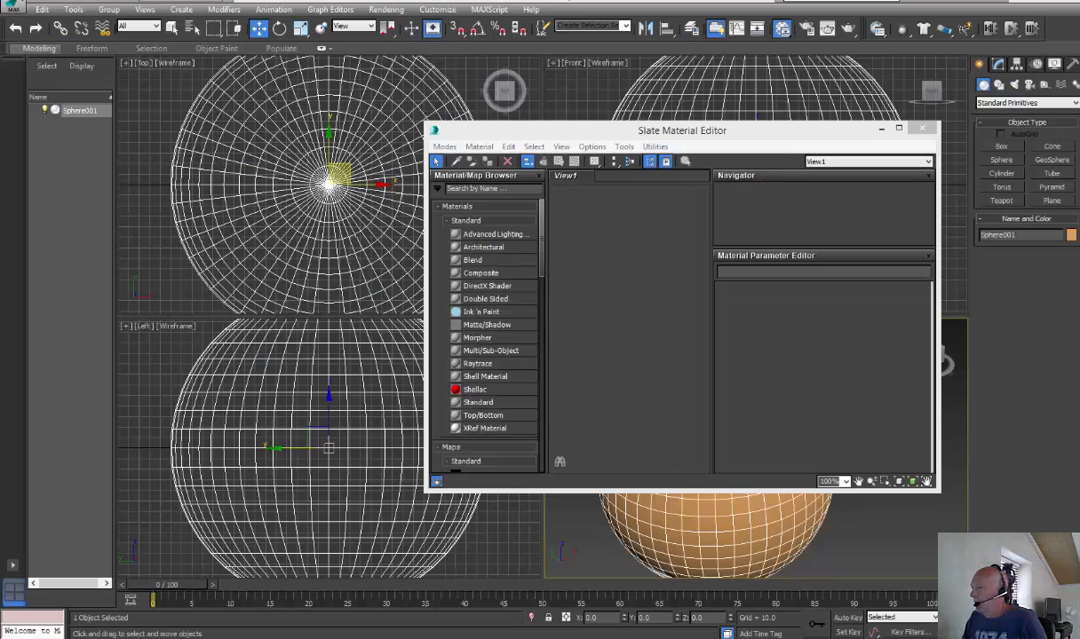
left_click(513, 403)
left_click_drag(642, 284, 642, 284)
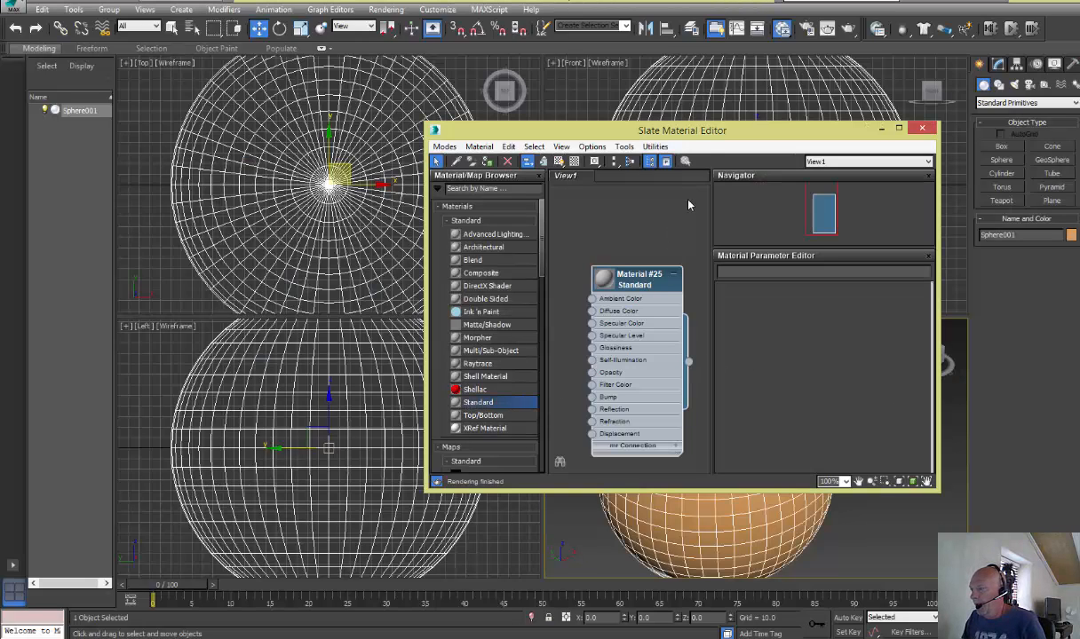
double_click(682, 130)
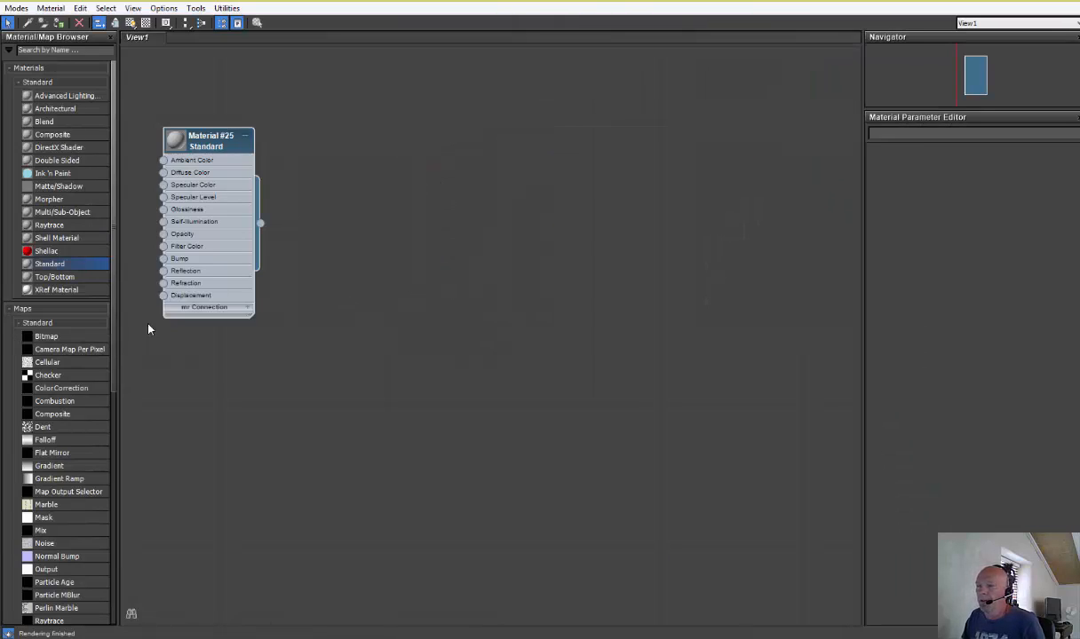
left_click_drag(225, 148, 497, 149)
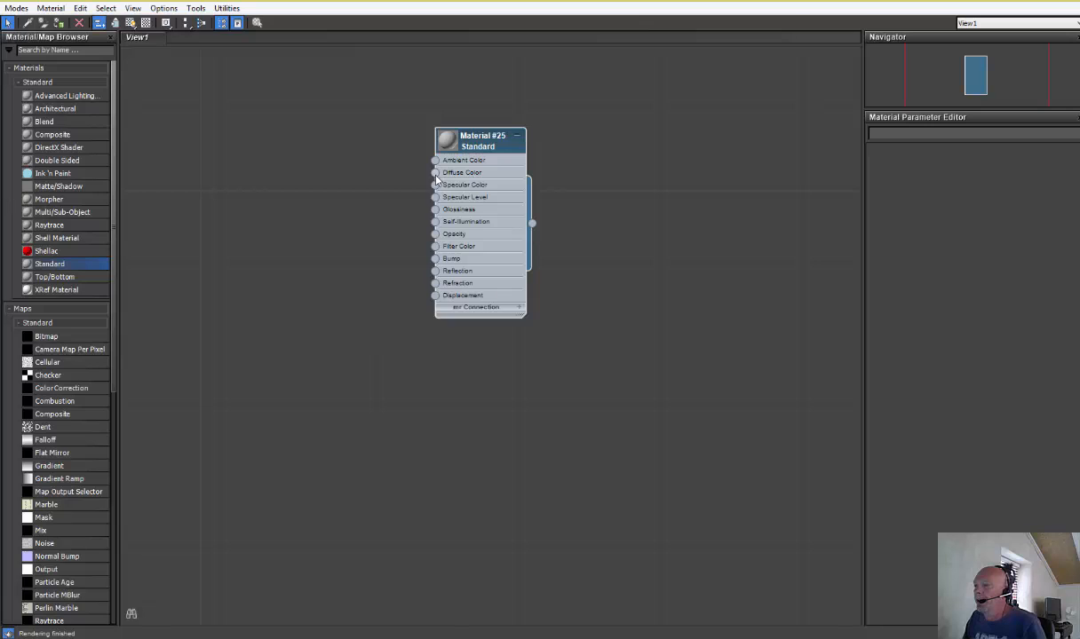
Feed the material's Diffuse Color with a Bitmap map that uses the earth-map-huge image from the Desktop
left_click_drag(436, 174, 339, 131)
left_click(351, 136)
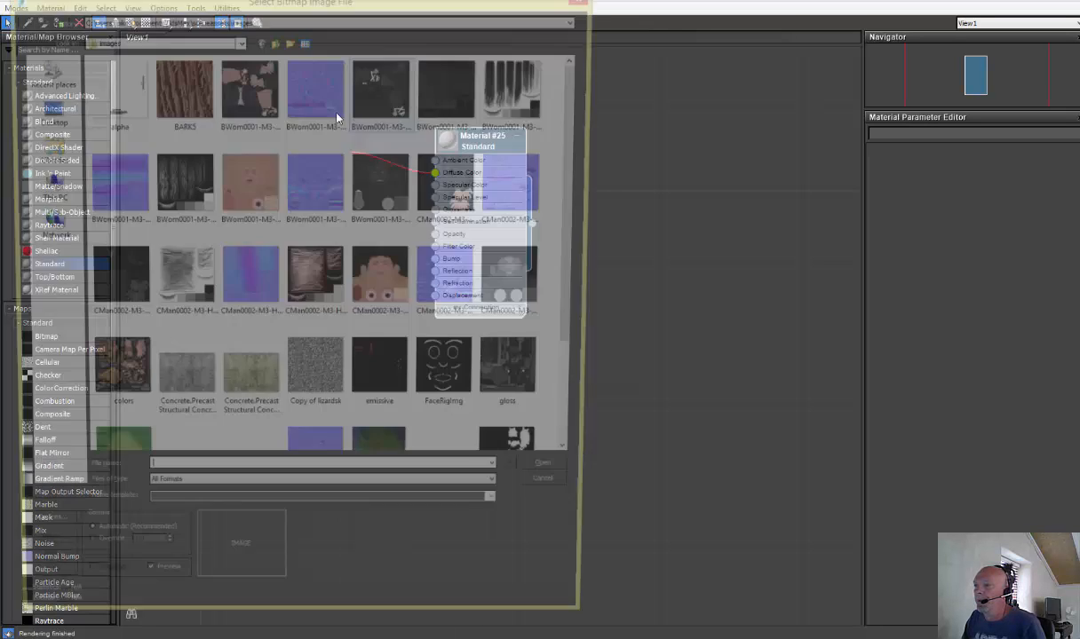
left_click(44, 111)
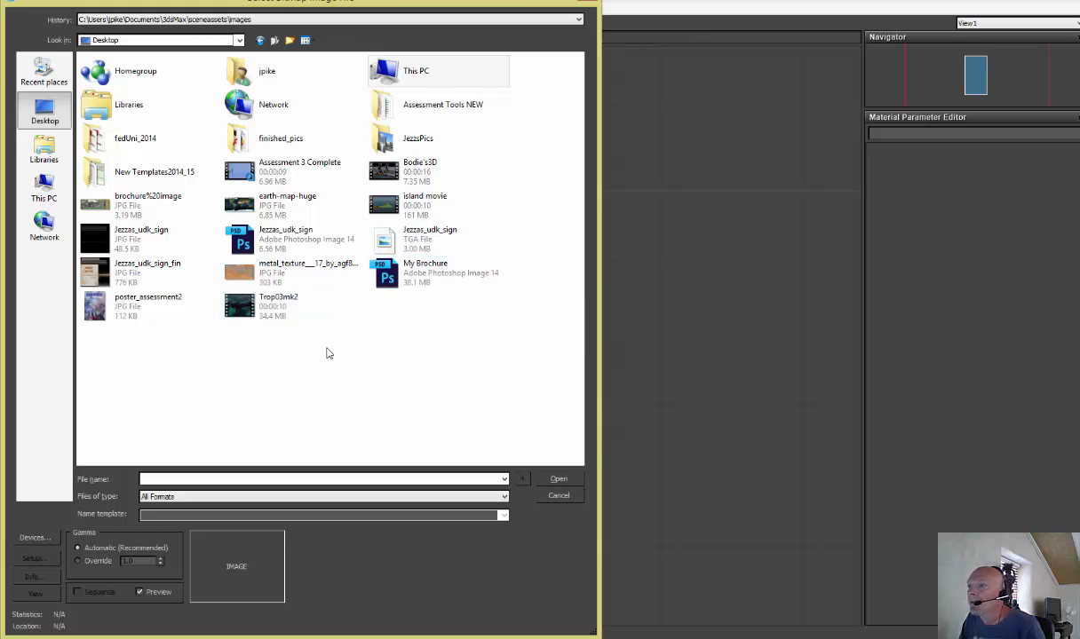
left_click(287, 202)
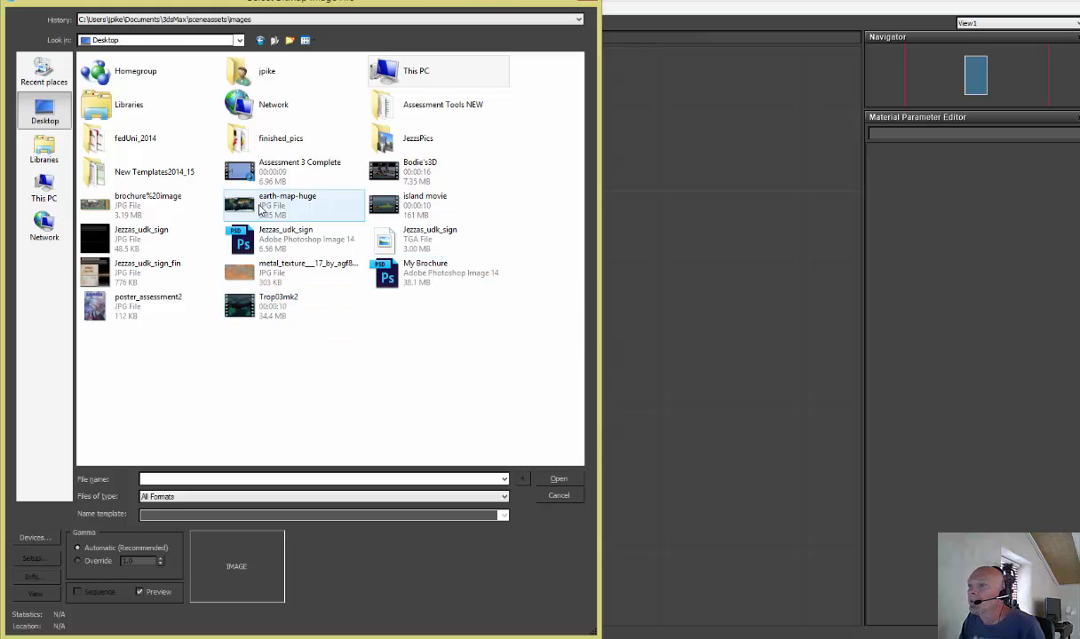
left_click(552, 482)
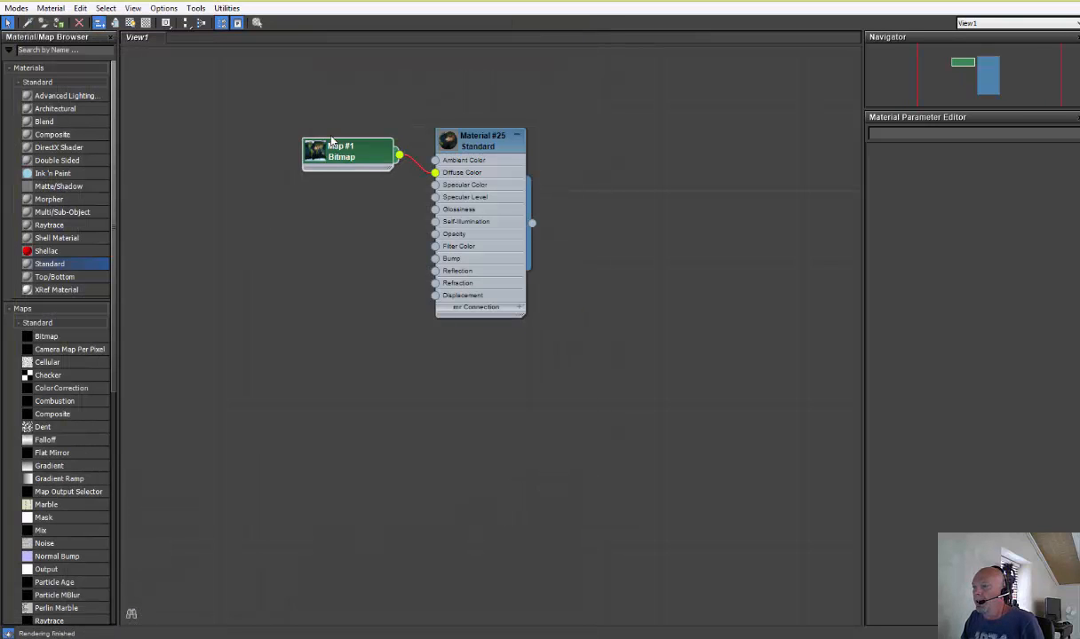
Assign the earth material to the selected sphere, show its shaded map in the viewport, and close the material editor
left_click_drag(332, 139, 310, 117)
left_click_drag(474, 141, 460, 179)
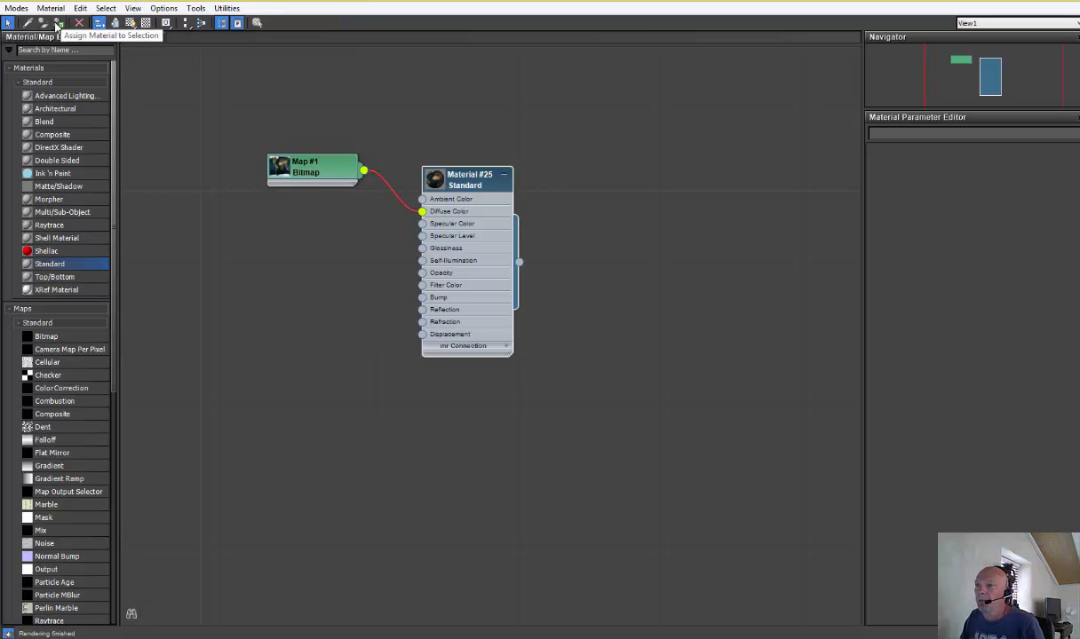
left_click(127, 24)
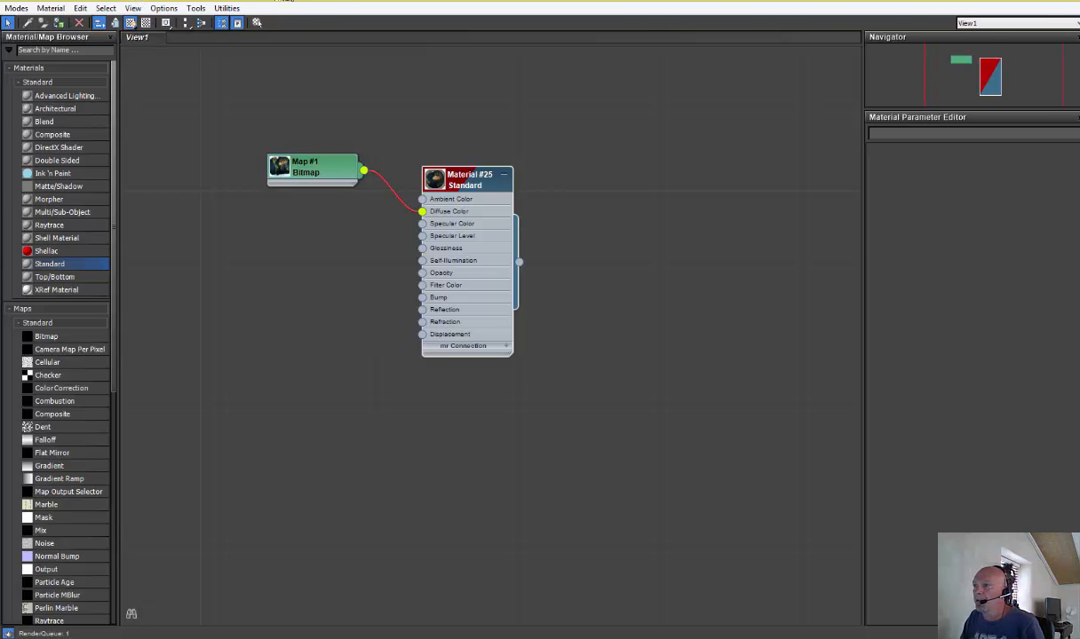
double_click(283, 1)
left_click_drag(355, 15, 379, 139)
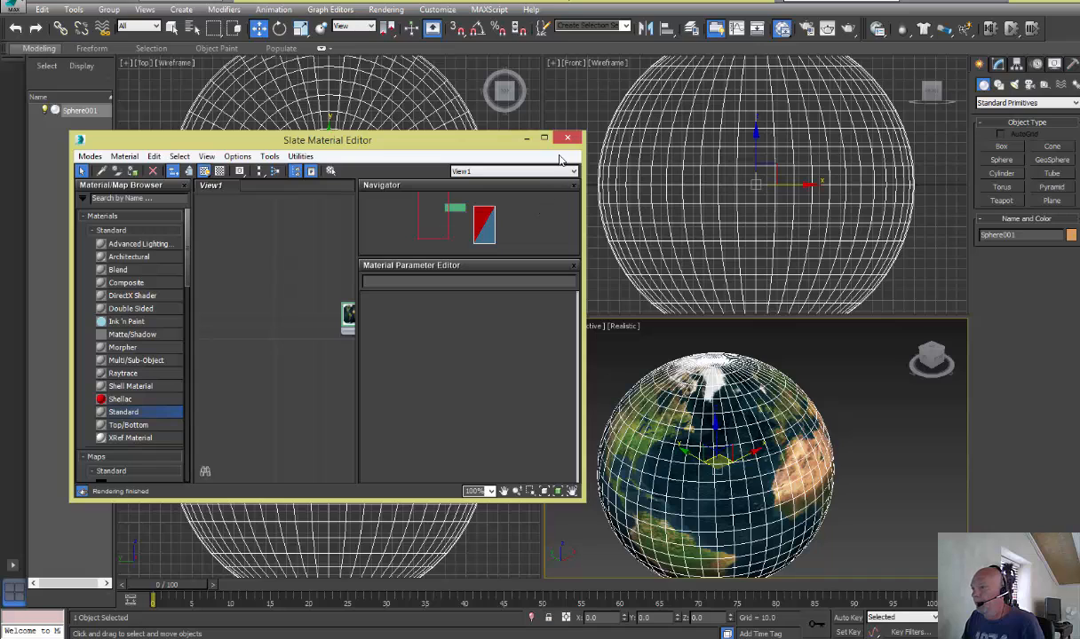
left_click(569, 139)
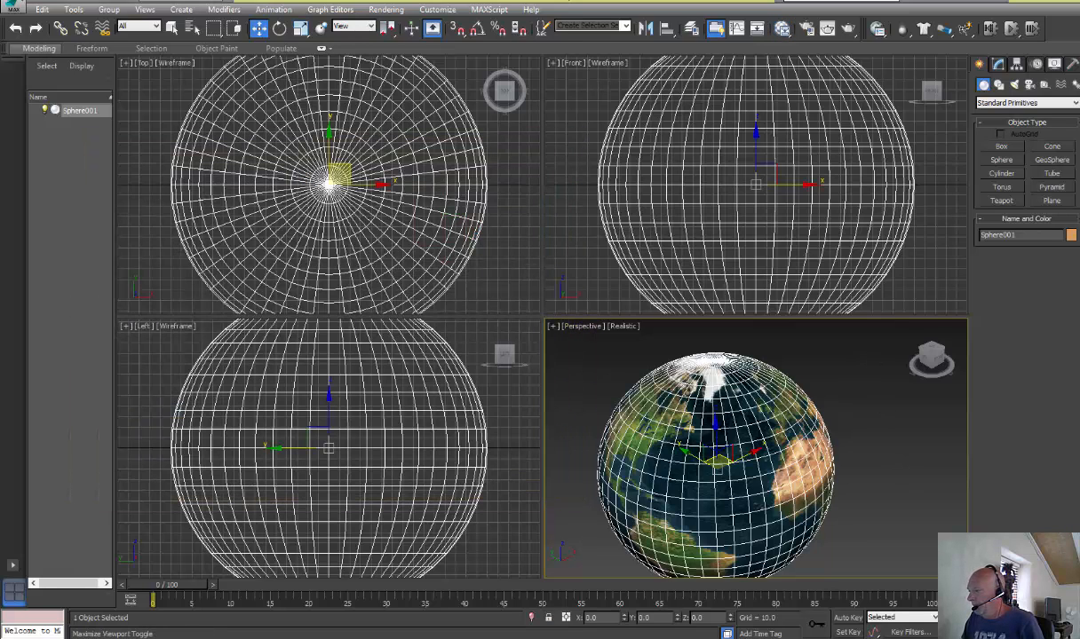
Maximize the Perspective viewport and examine the textured globe up close from another angle
left_click(1072, 632)
scroll(495, 428, "up", 3)
middle_click_drag(495, 428, 730, 278)
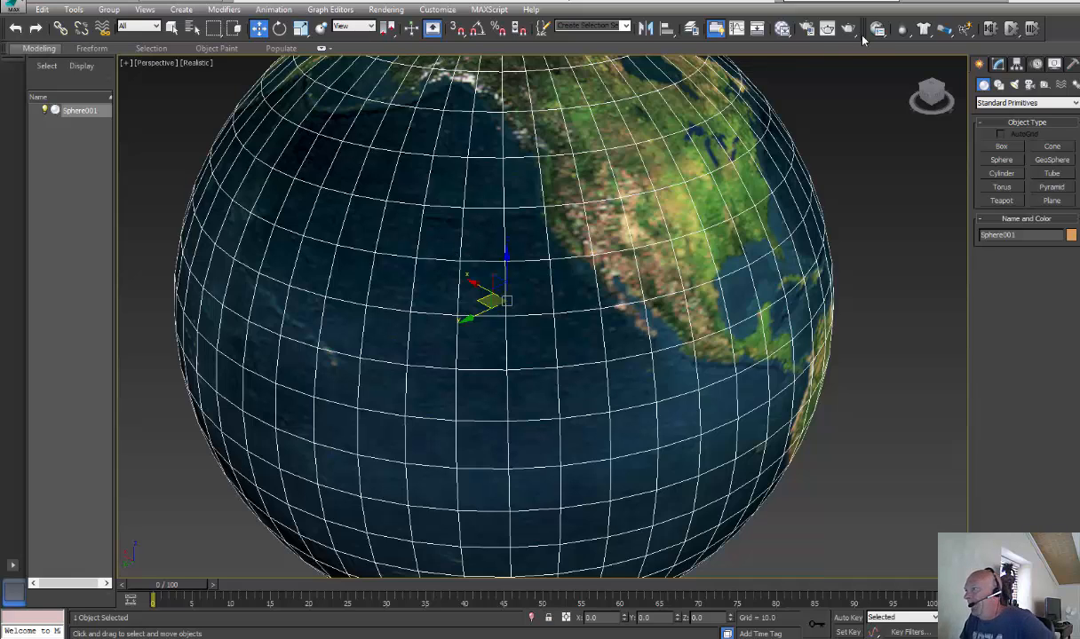
Reopen the Slate Material Editor and connect the earth bitmap to the material's Bump input as well
left_click(782, 28)
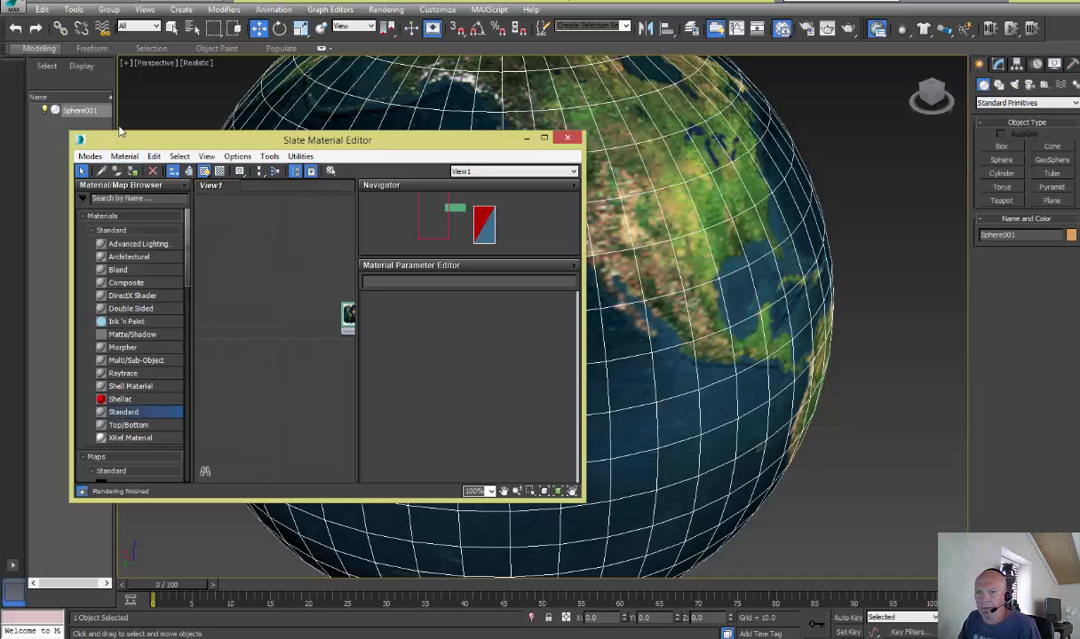
left_click_drag(131, 141, 397, 139)
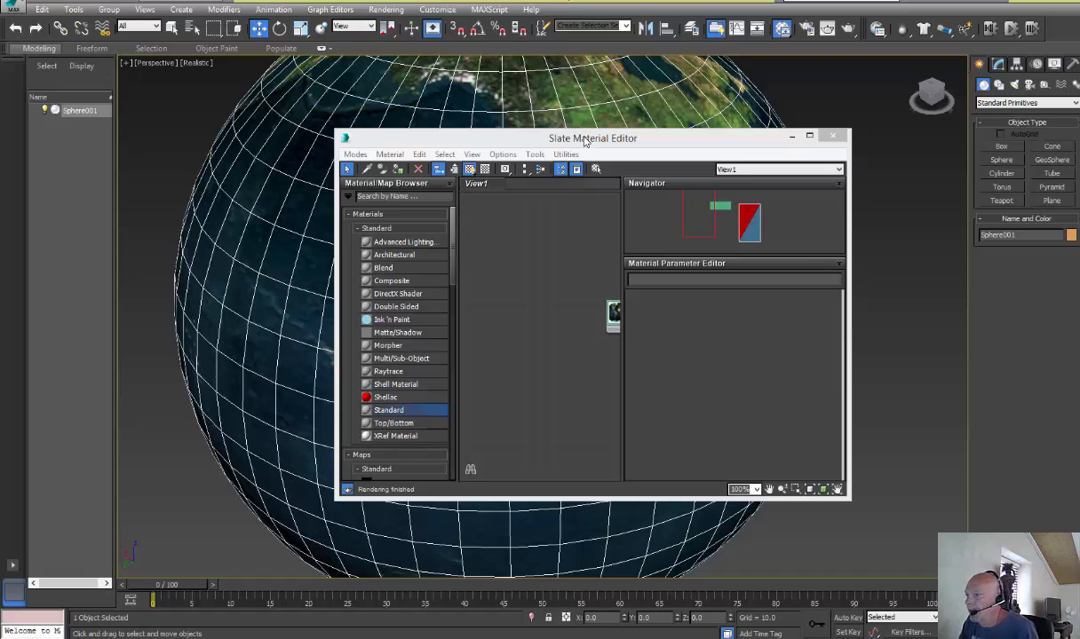
left_click_drag(556, 135, 549, 102)
middle_click_drag(569, 305, 442, 222)
scroll(471, 259, "down", 2)
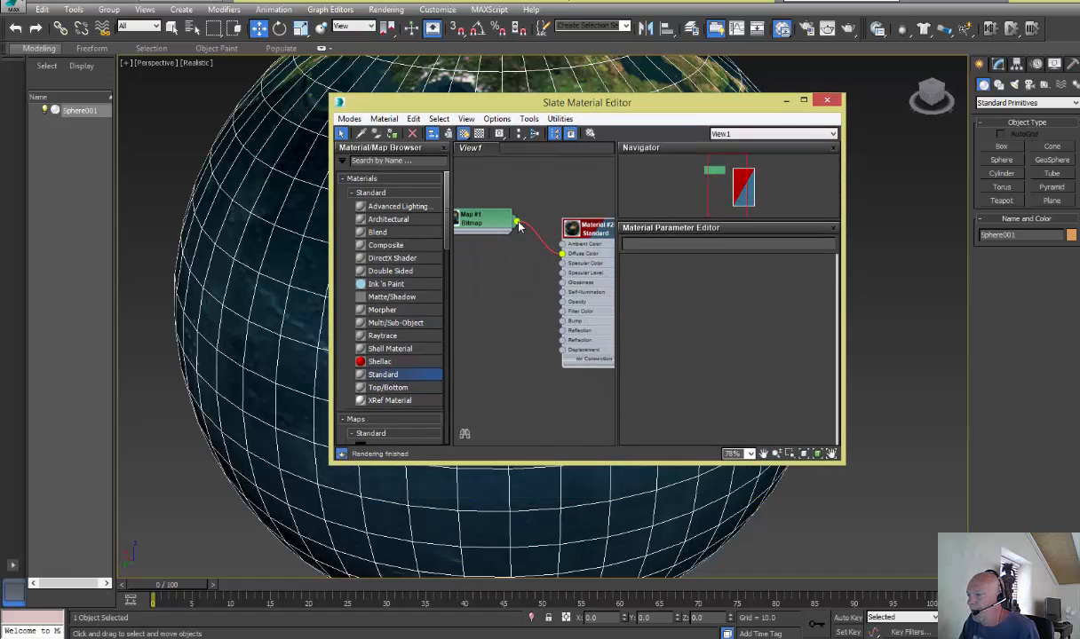
left_click_drag(520, 227, 565, 325)
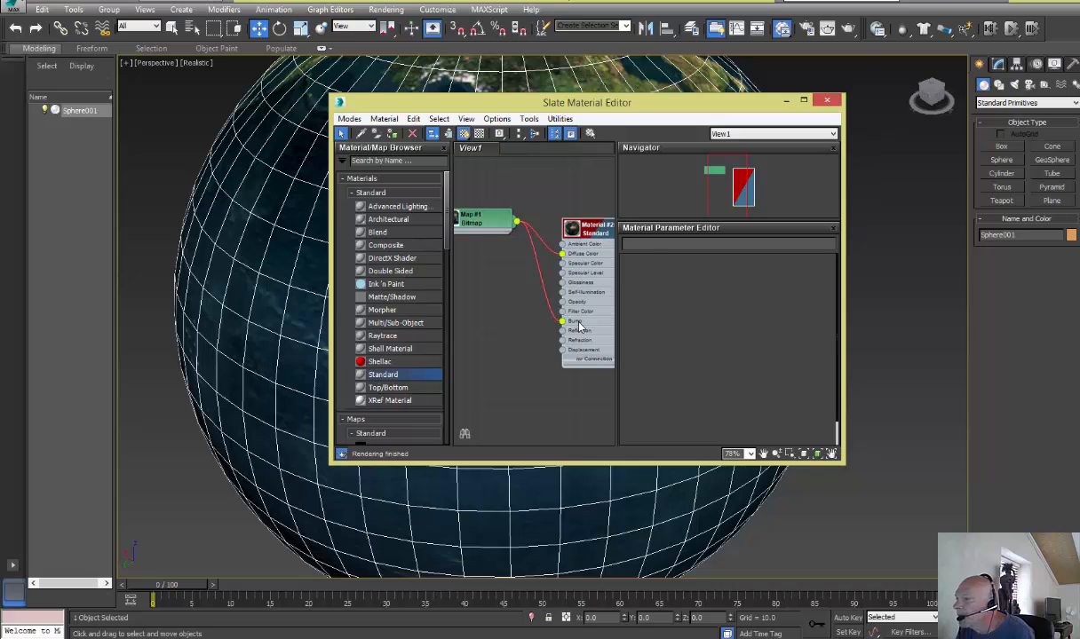
Switch the earth material's shader to Phong and set its Specular Level and Glossiness both to 22
double_click(579, 326)
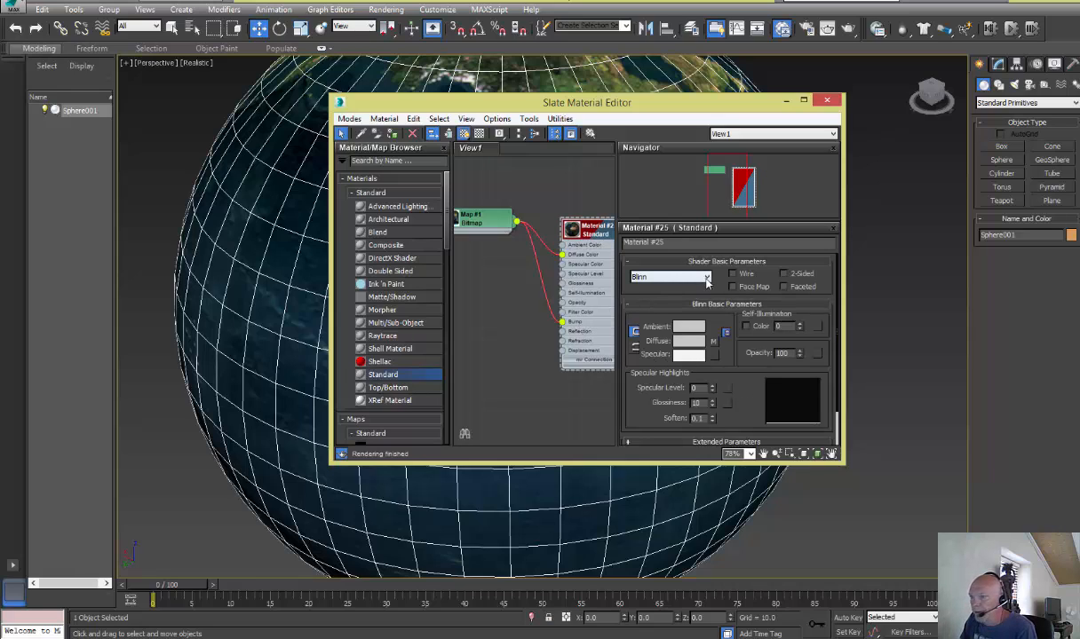
left_click(707, 278)
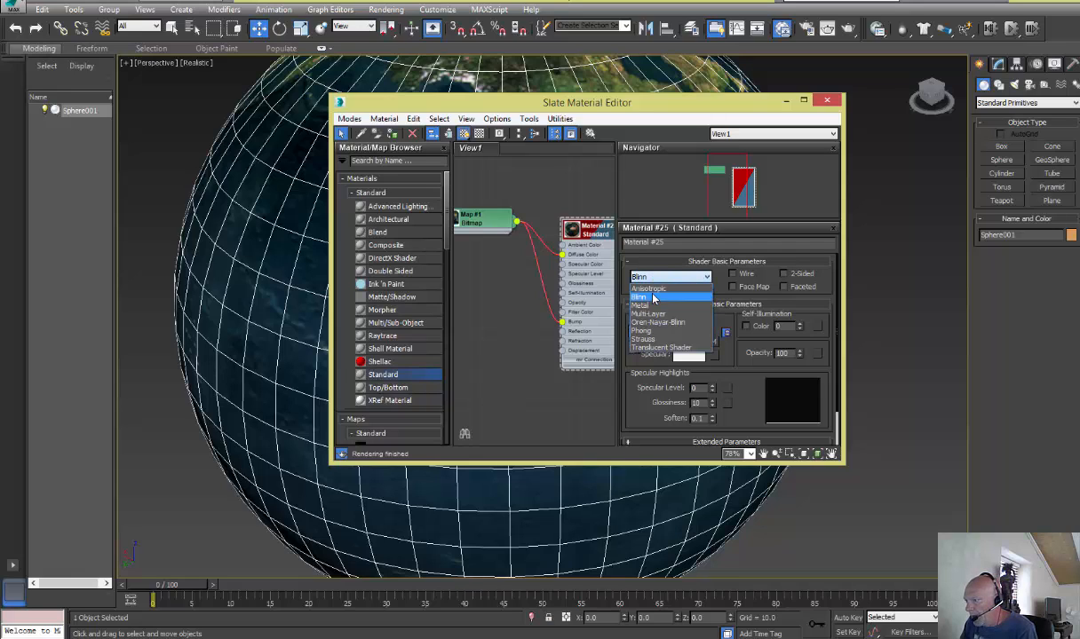
left_click(646, 335)
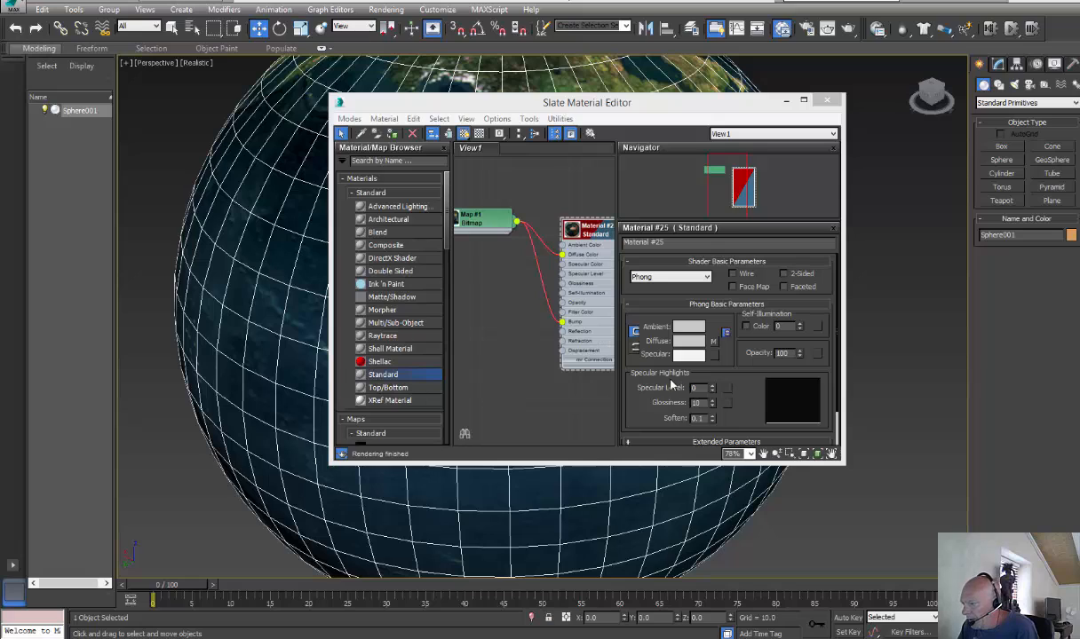
double_click(701, 389)
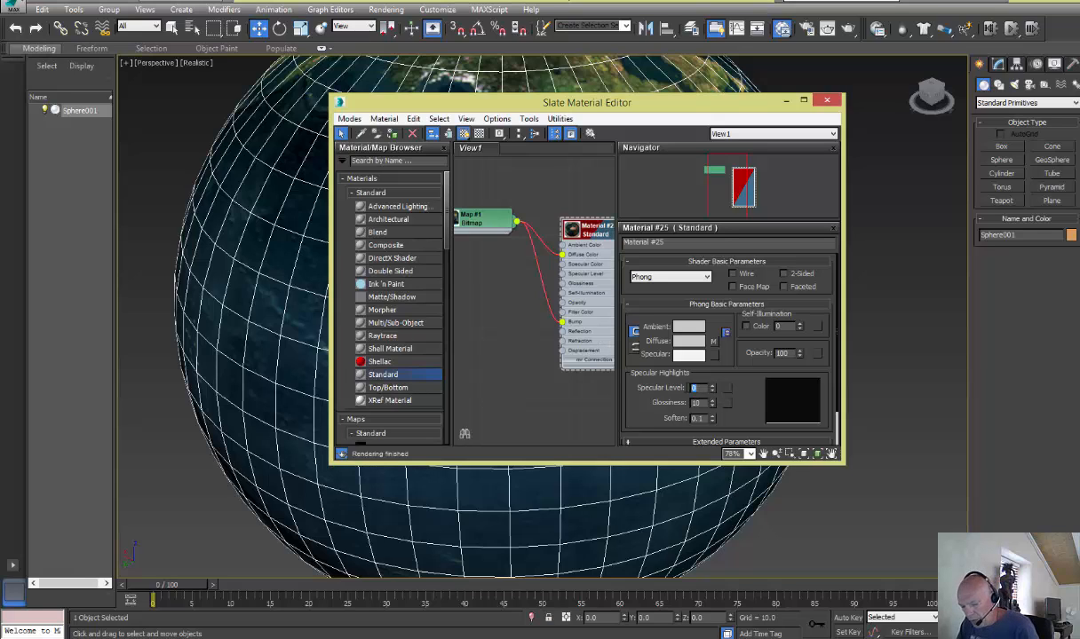
type("22")
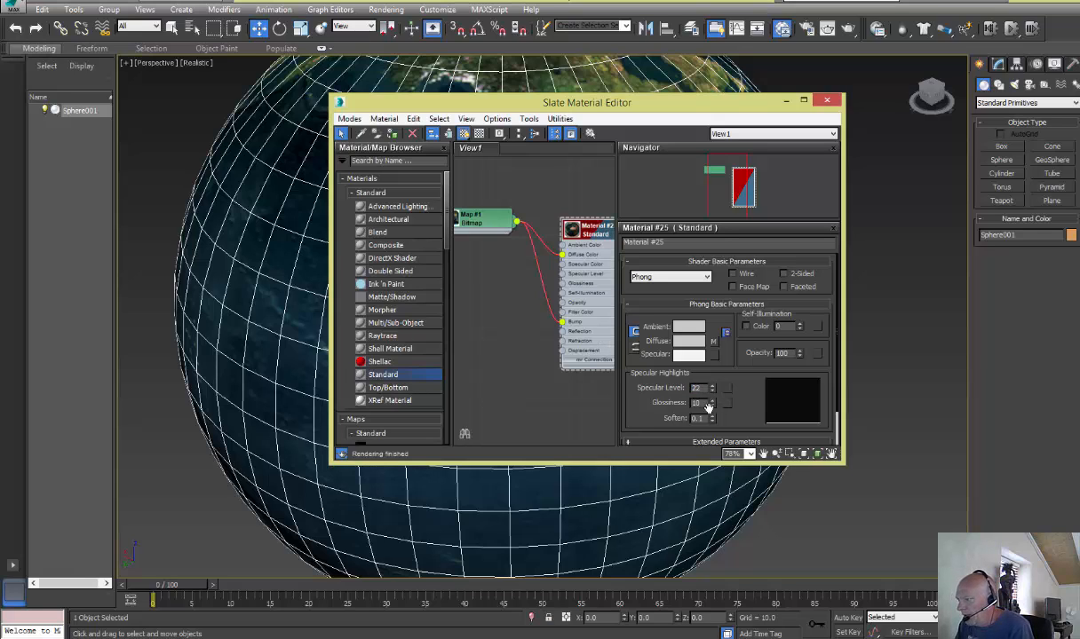
key("Tab")
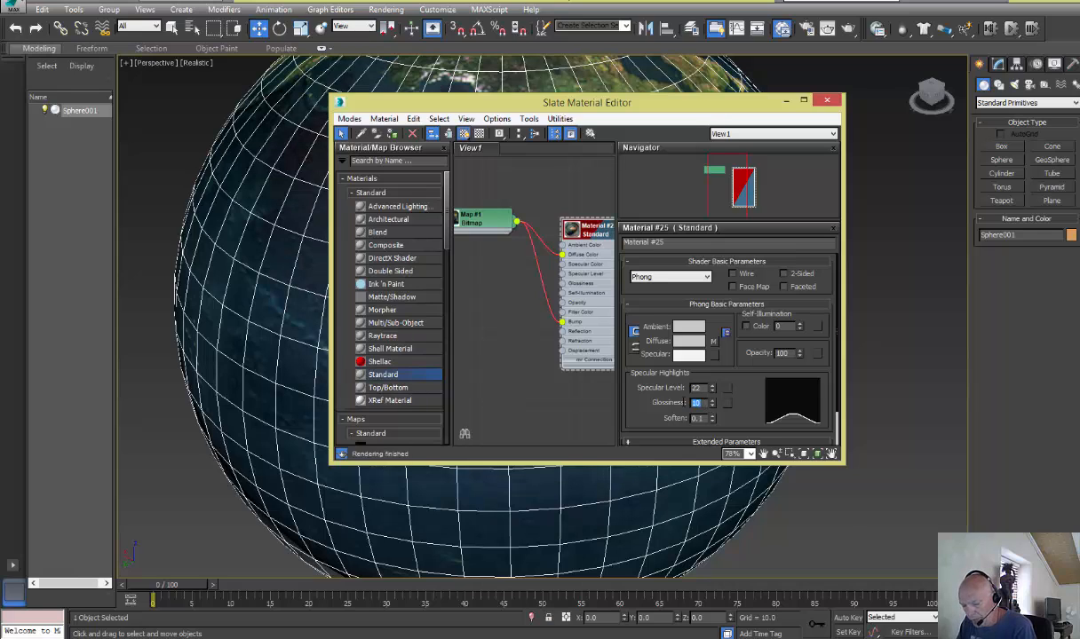
left_click(700, 390)
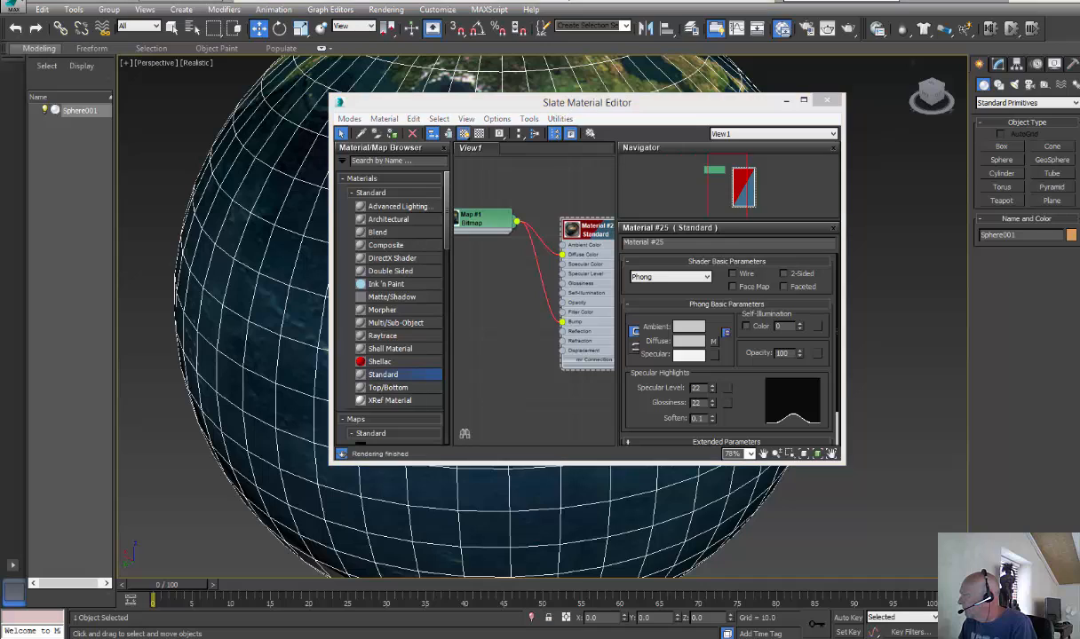
Set the earth material's Bump map amount to 3 and close the material editor
left_click_drag(624, 104, 604, 88)
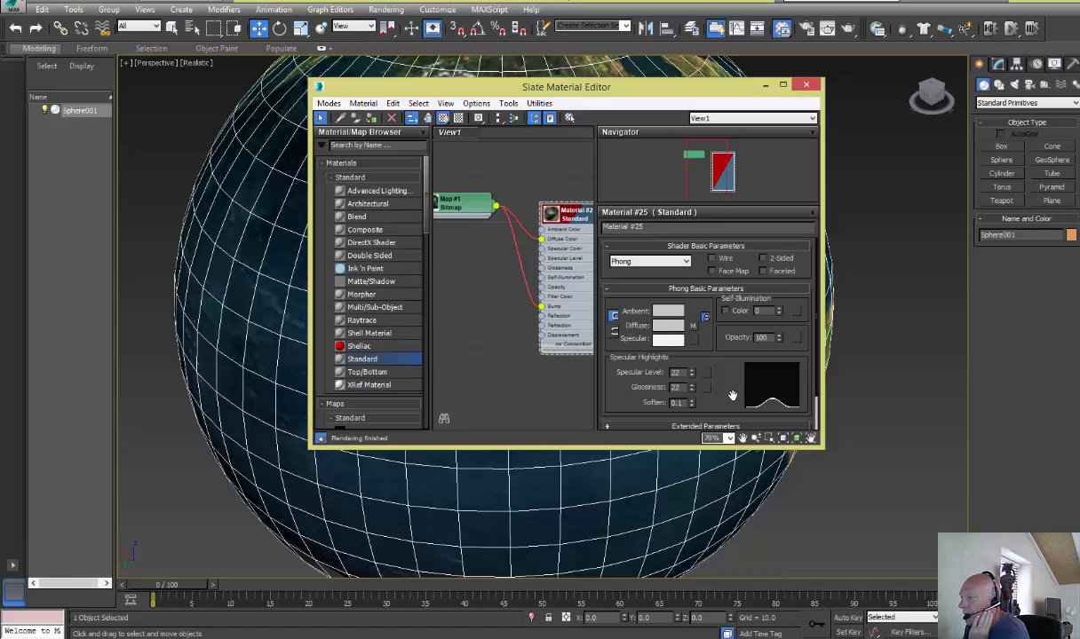
scroll(732, 395, "down", 2)
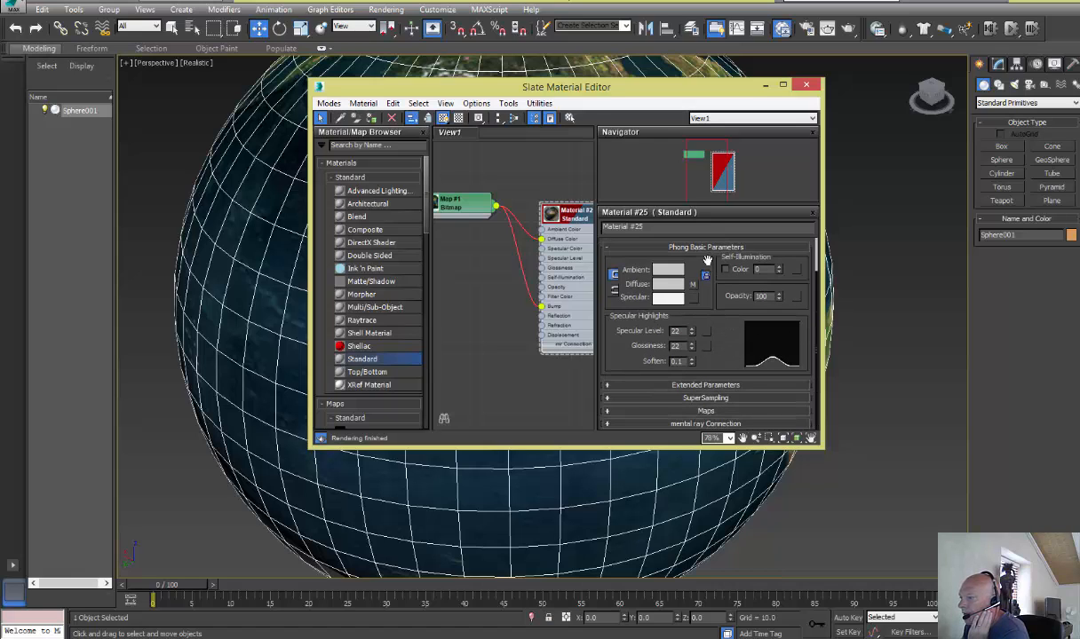
left_click(607, 411)
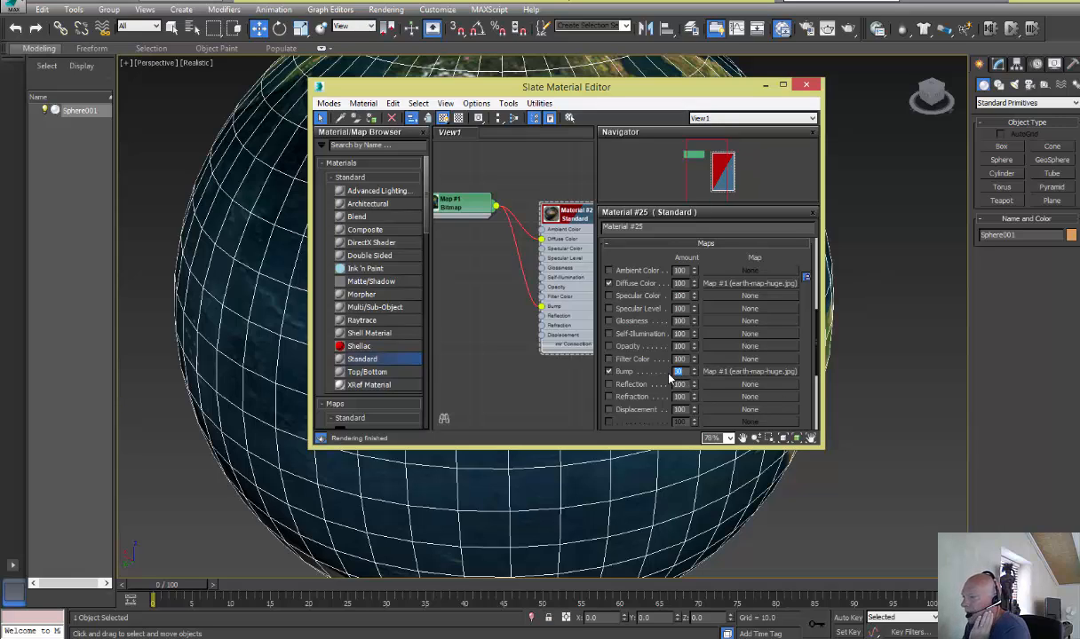
type("3")
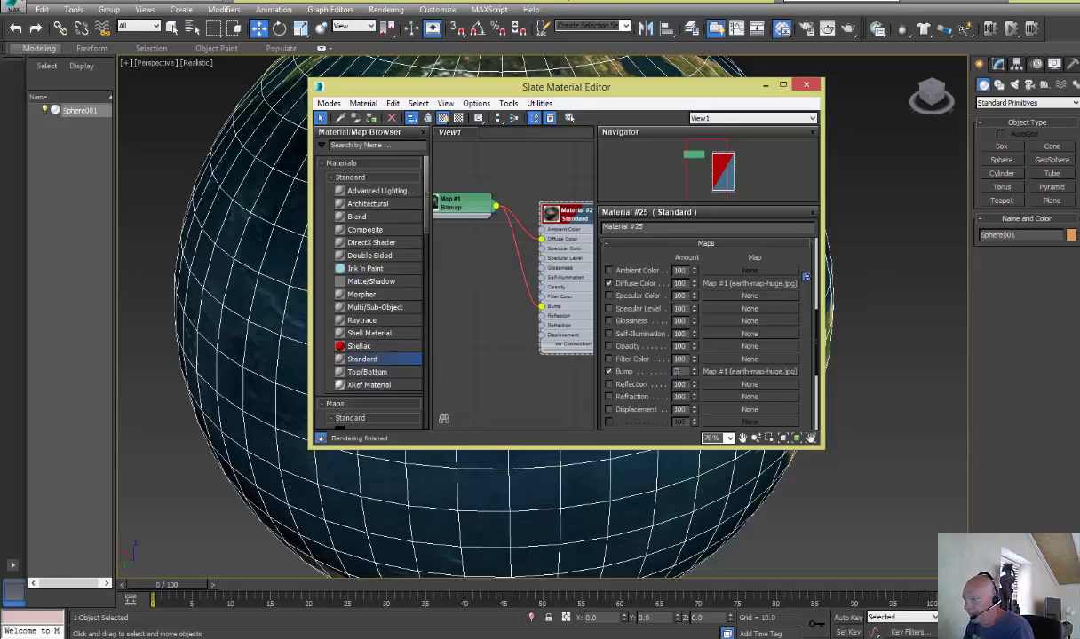
key("Return")
left_click(805, 85)
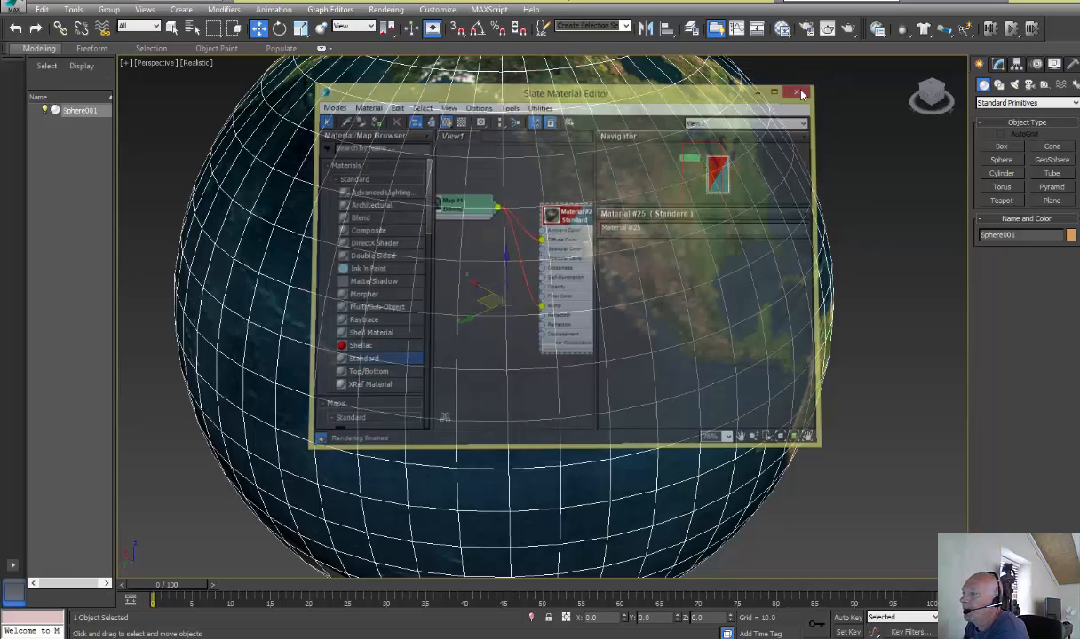
Clone the globe sphere in place as an independent copy
scroll(499, 350, "down", 5)
scroll(513, 387, "down", 3)
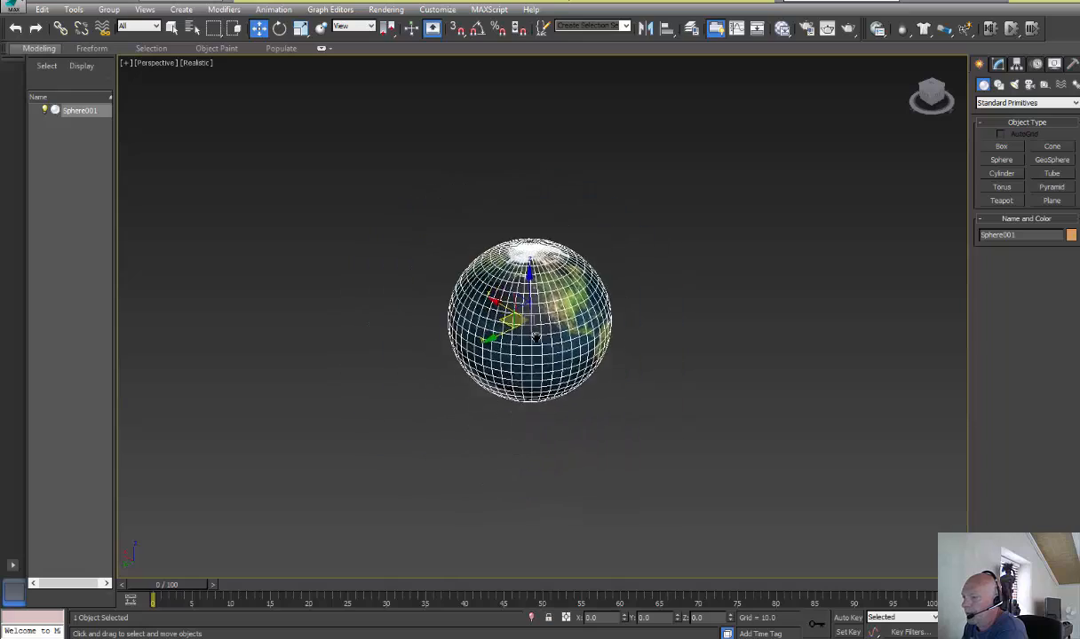
scroll(427, 337, "up", 6)
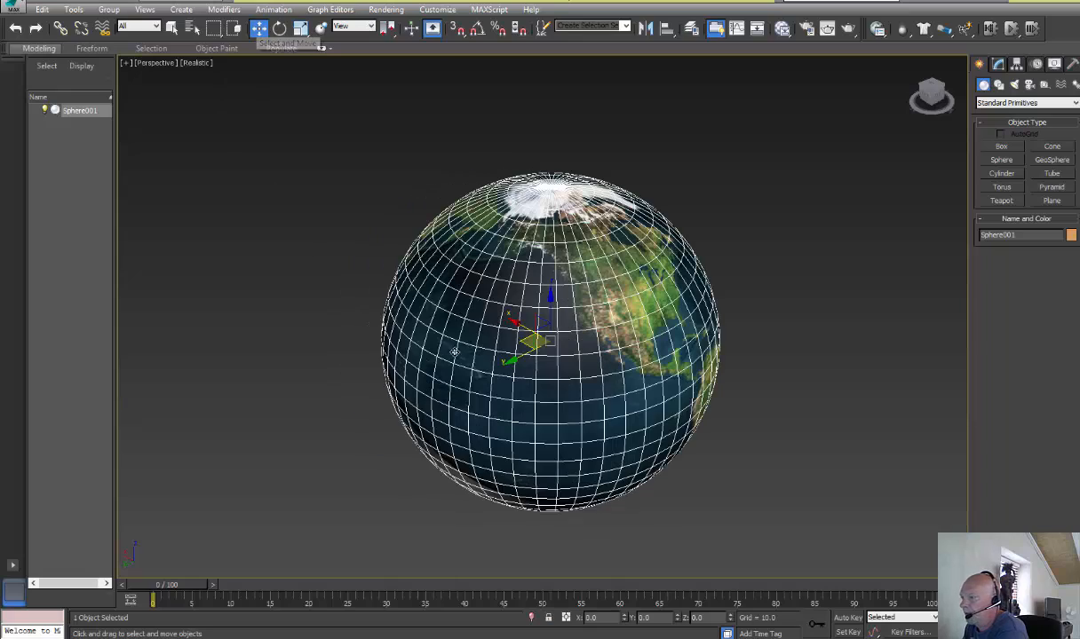
scroll(435, 335, "down", 3)
scroll(435, 336, "up", 6)
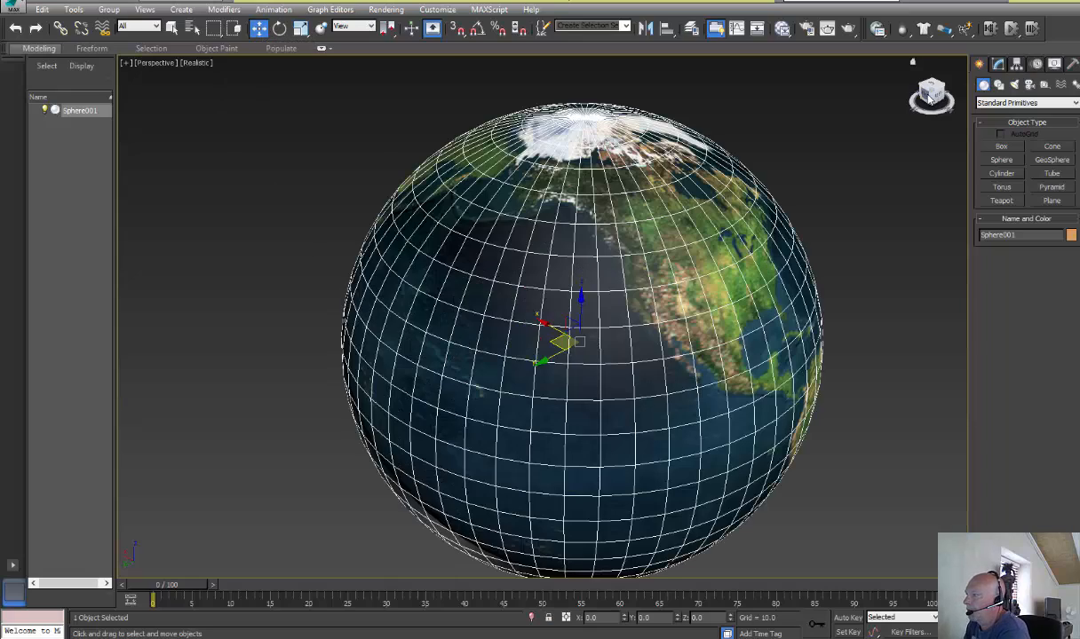
left_click(925, 96)
right_click(627, 239)
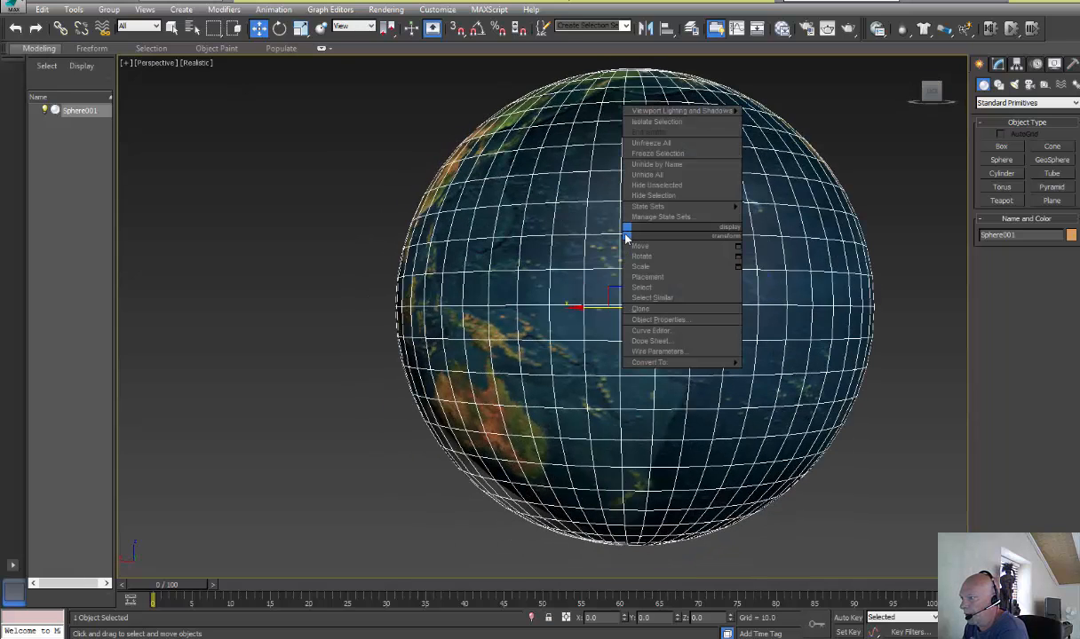
left_click(640, 308)
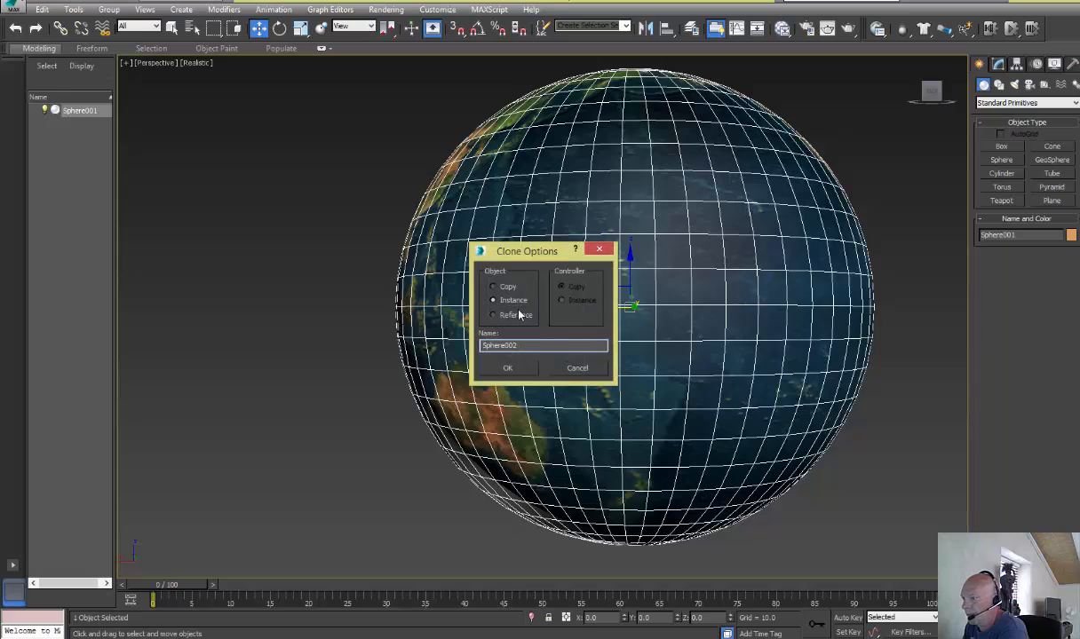
left_click(494, 287)
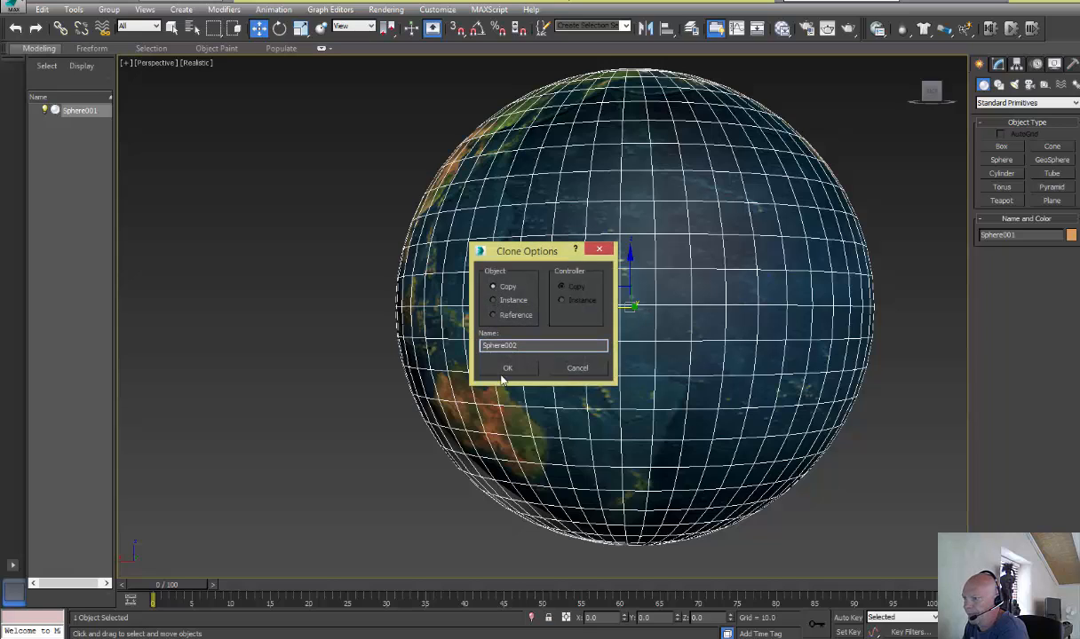
left_click(507, 369)
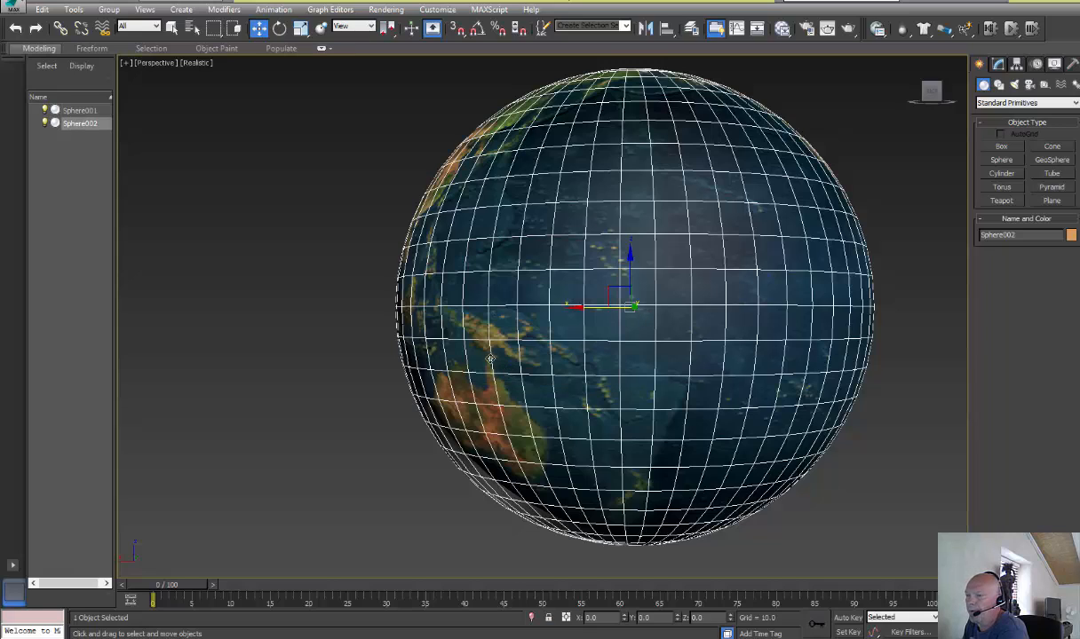
Scale the cloned sphere up uniformly to about 106 percent so it forms a shell around the globe
left_click(301, 28)
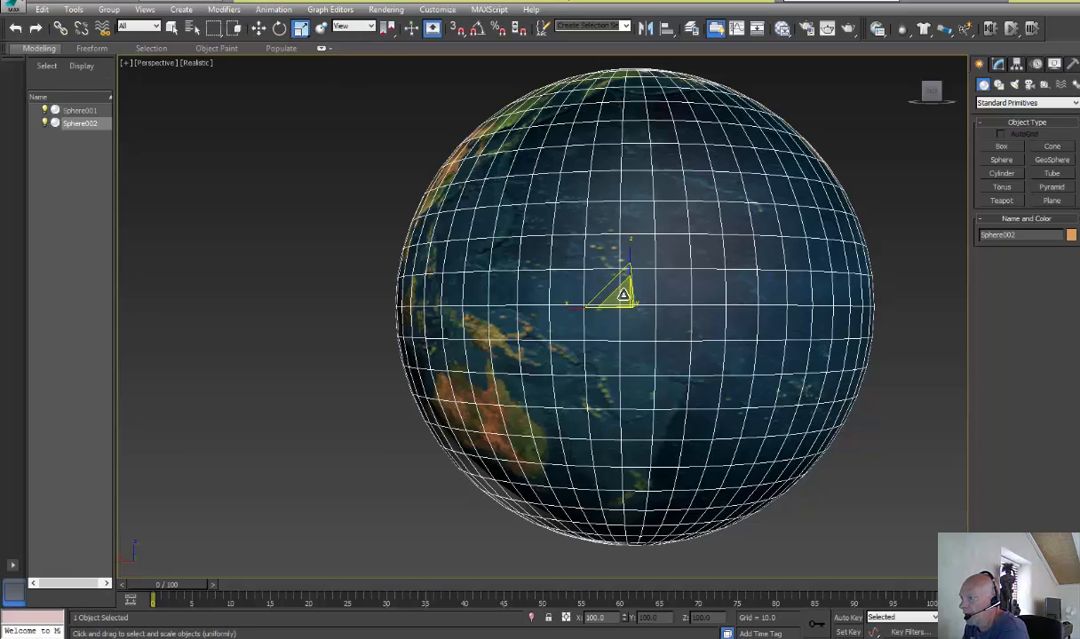
left_click_drag(623, 294, 623, 294)
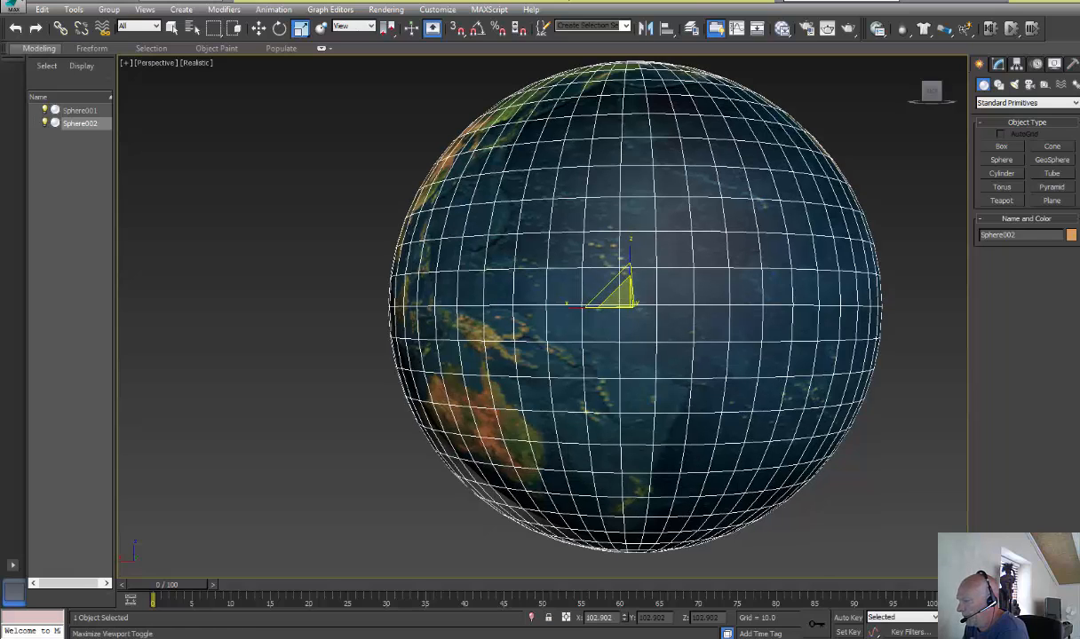
key("alt+w")
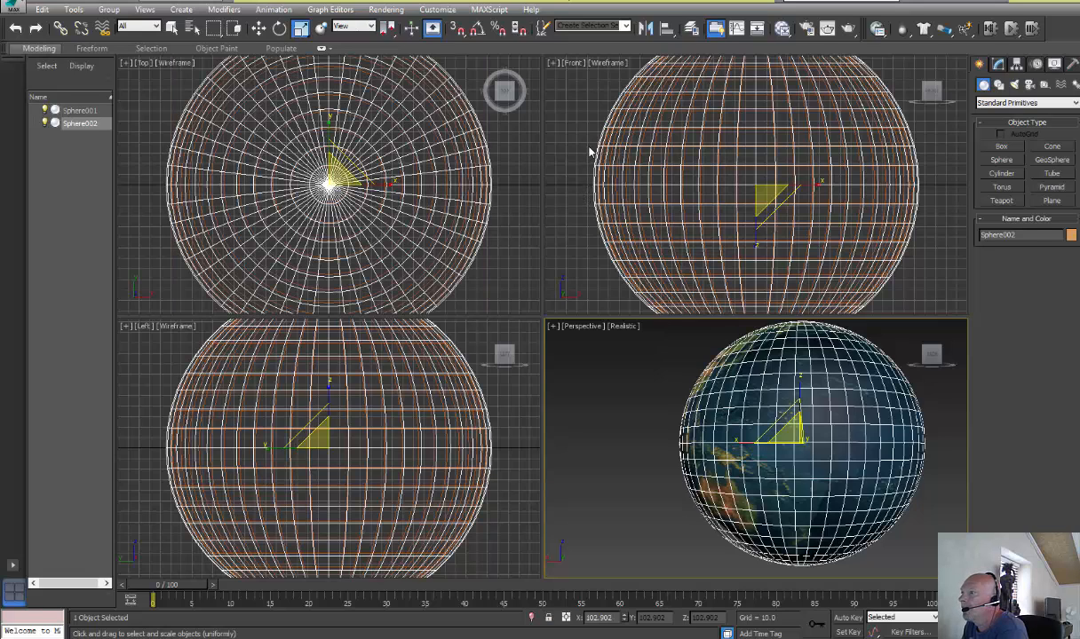
left_click(314, 446)
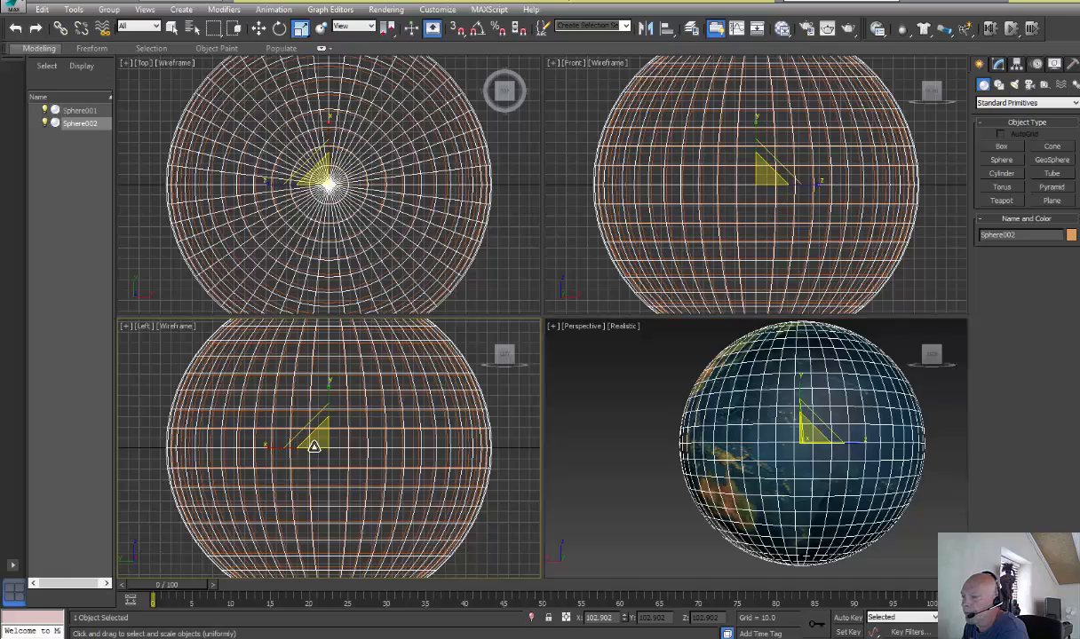
left_click_drag(313, 446, 277, 422)
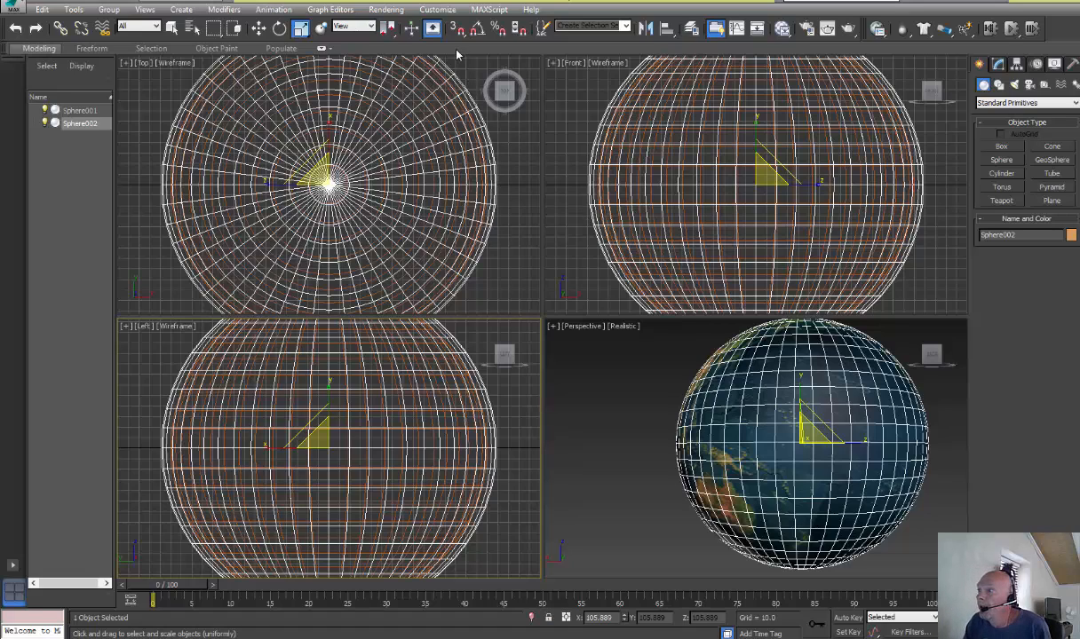
Reopen the Slate Material Editor and view the black-and-white earth cloud image in Windows Photo Viewer
left_click(783, 28)
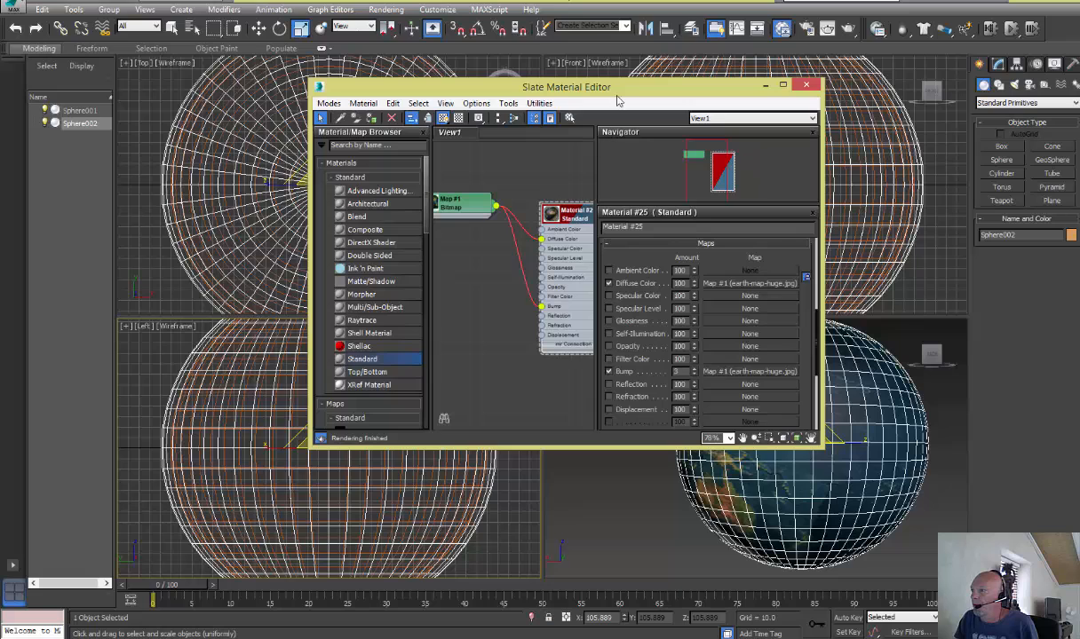
left_click_drag(618, 93, 552, 74)
middle_click_drag(508, 202, 487, 141)
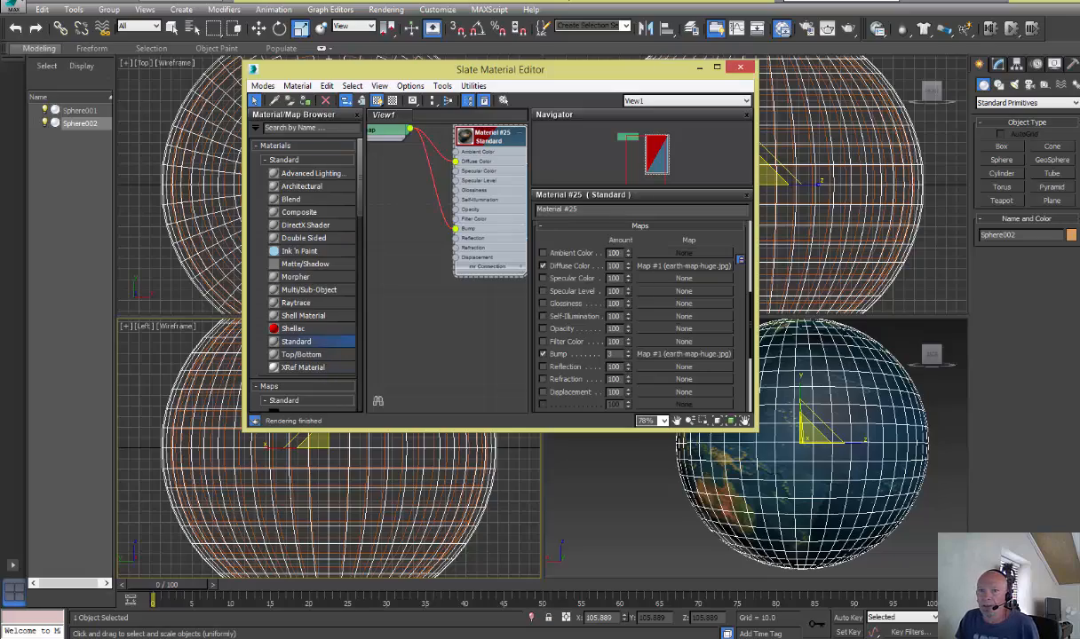
left_click_drag(0, 59, 833, 4)
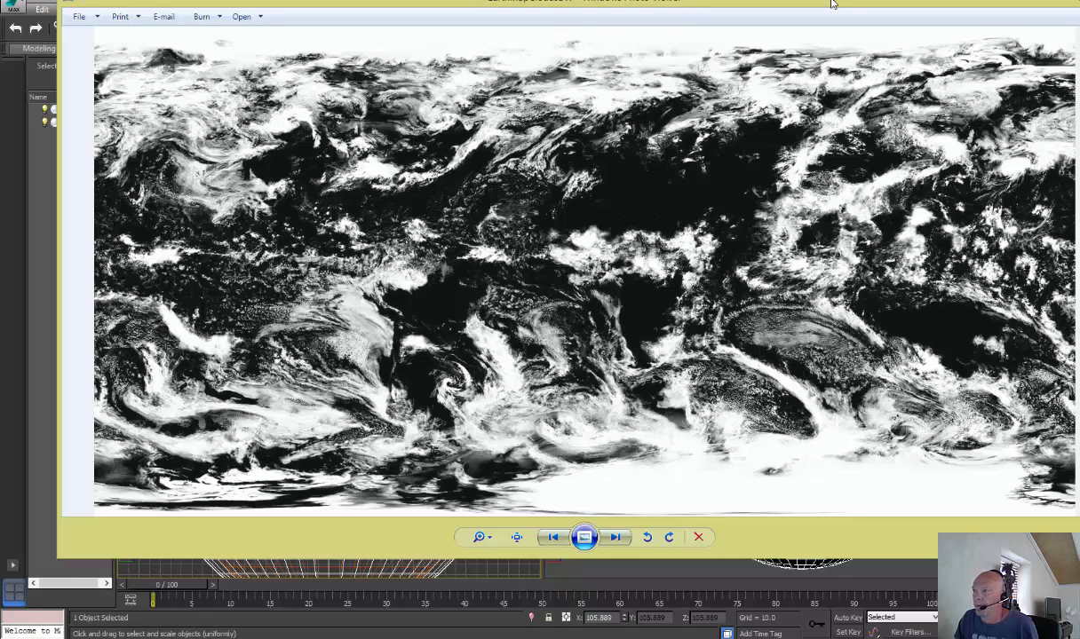
left_click_drag(832, 3, 0, 149)
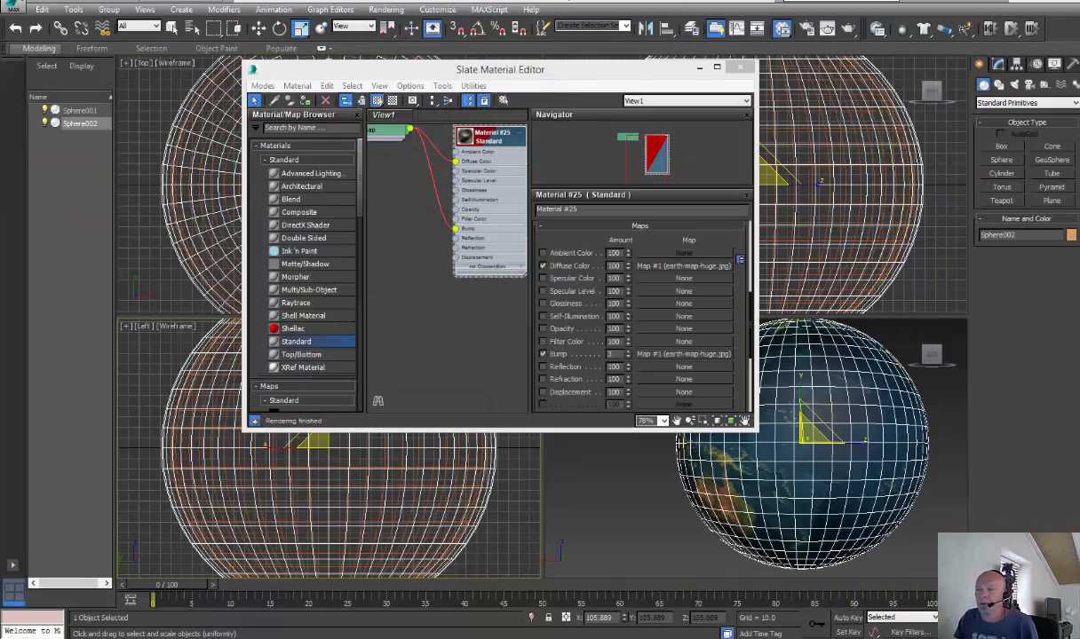
left_click_drag(401, 65, 426, 34)
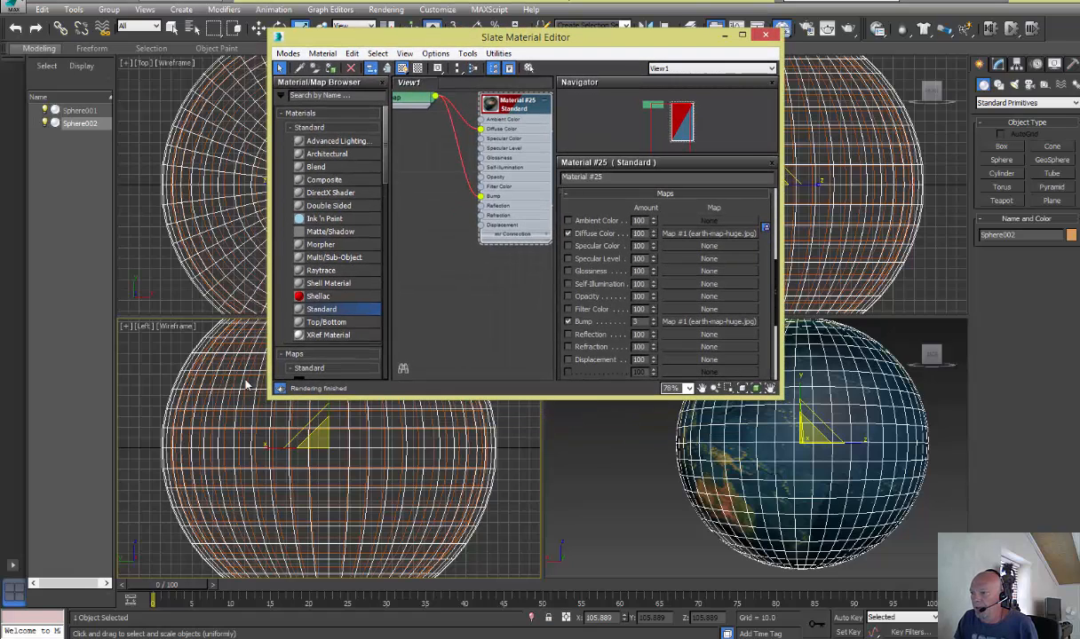
Create a second Standard material with the EarthMapCloudsBW image as its Diffuse Color bitmap and assign it to the larger sphere
left_click_drag(321, 316, 498, 276)
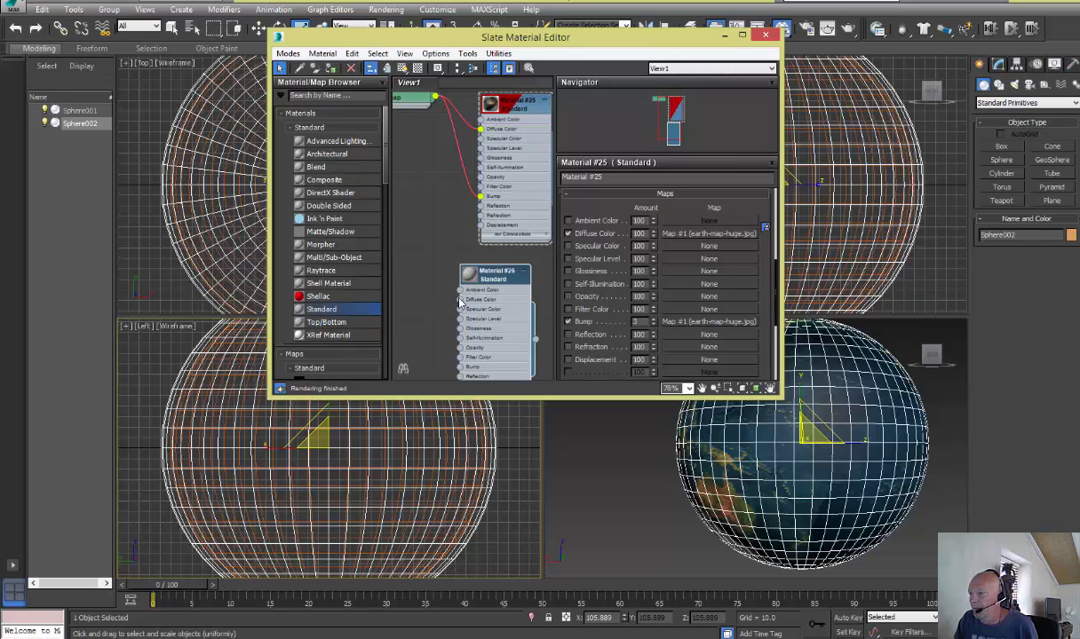
left_click_drag(460, 303, 433, 133)
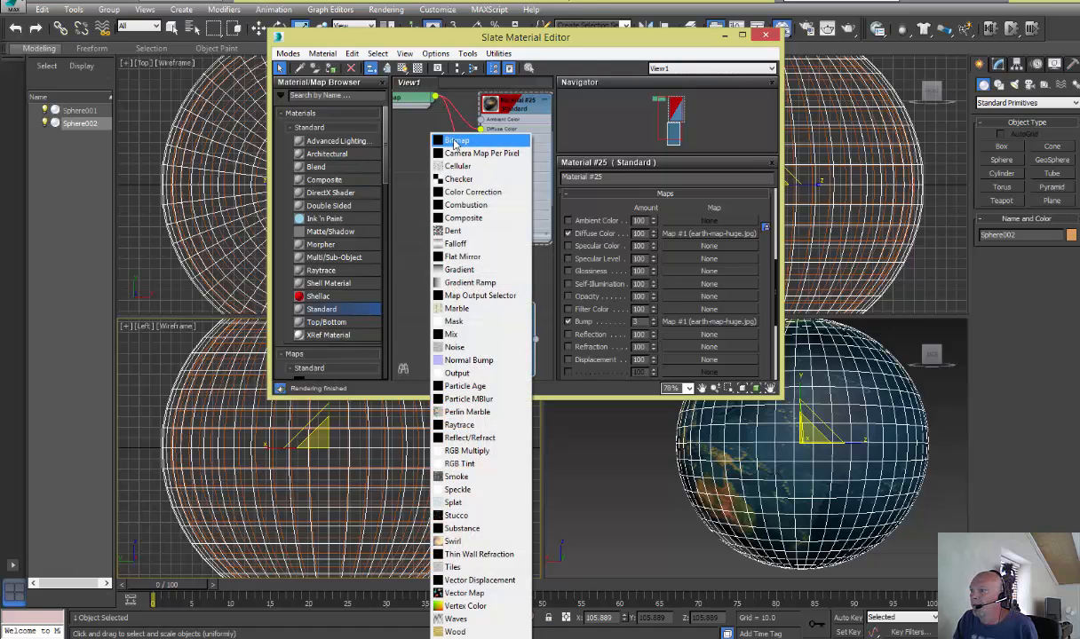
left_click(456, 142)
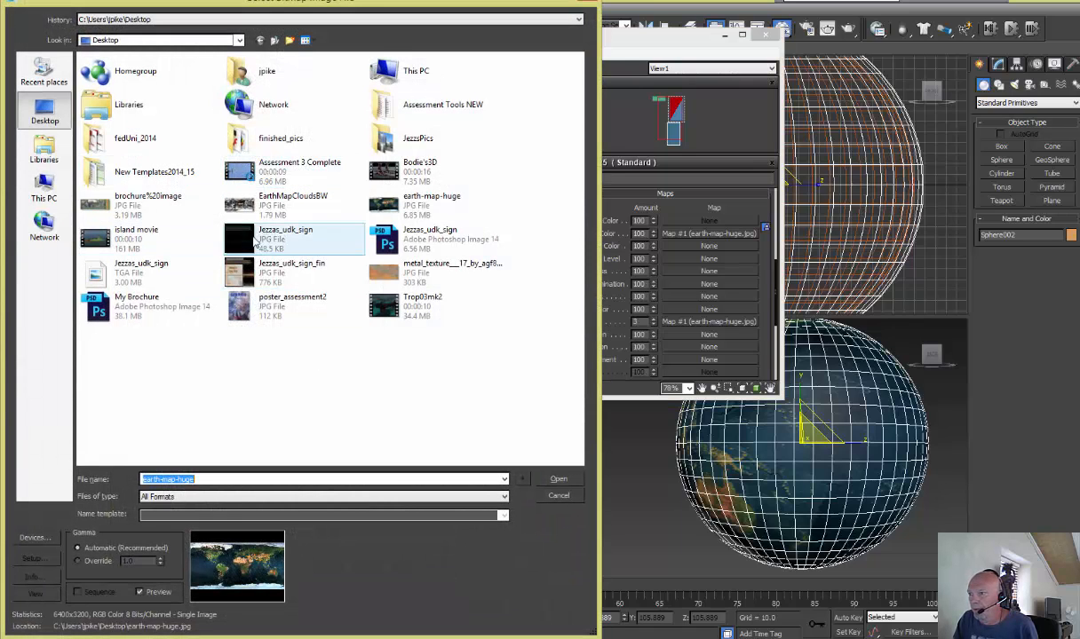
left_click(266, 203)
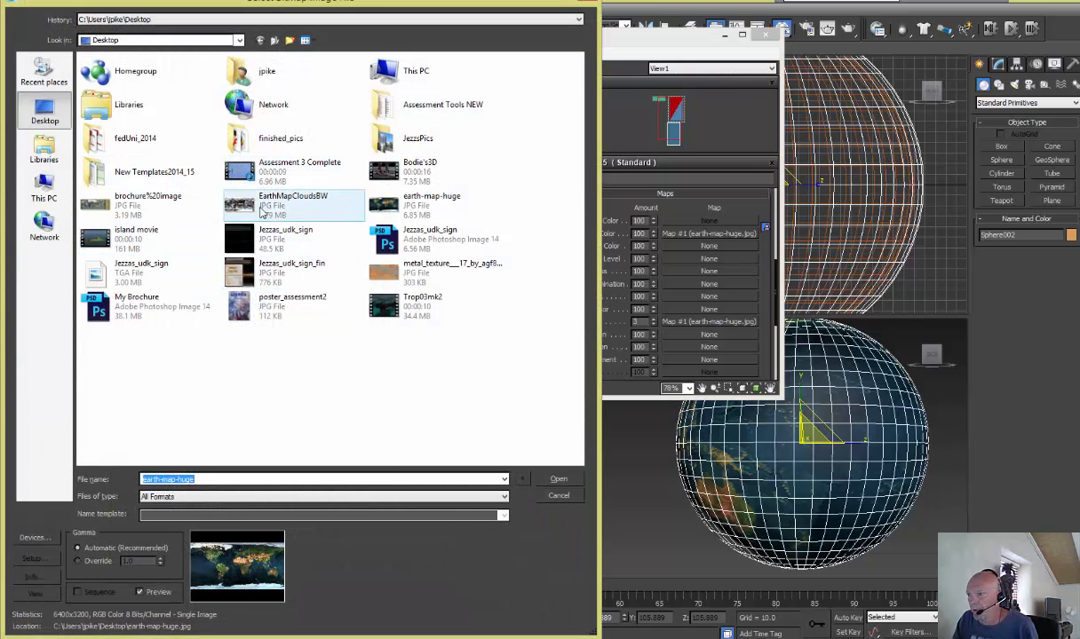
left_click(557, 481)
left_click_drag(488, 265, 488, 274)
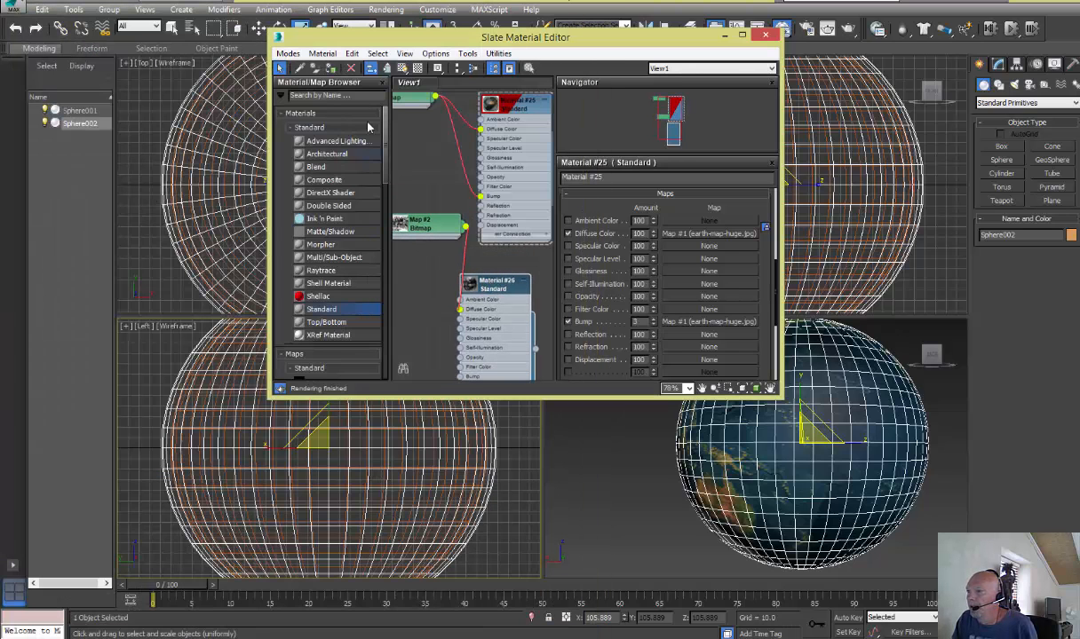
left_click(331, 68)
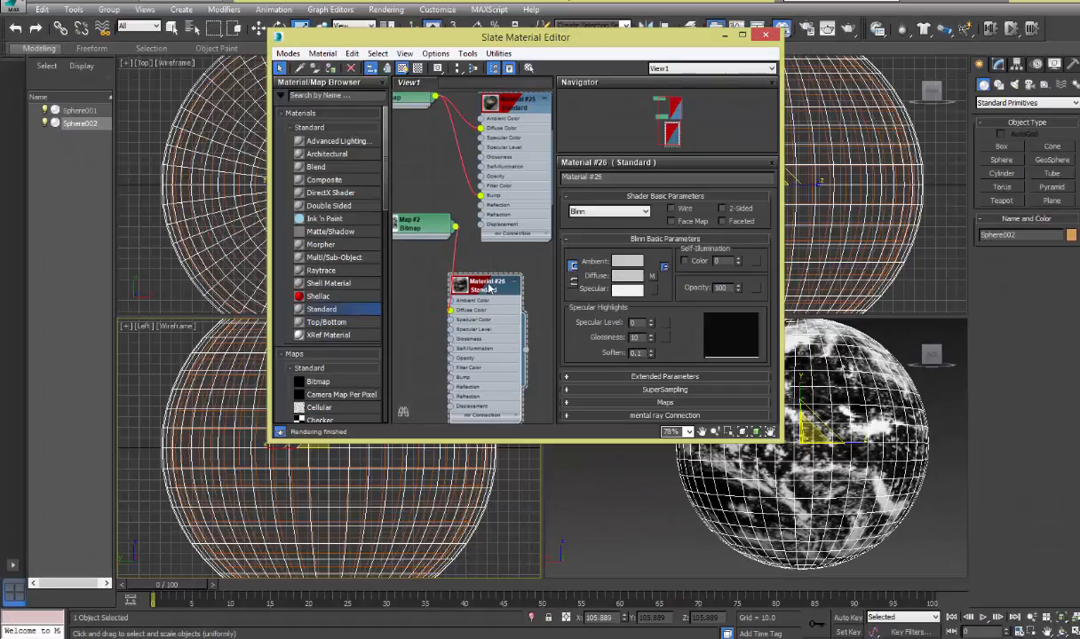
Copy the cloud material's Diffuse Color bitmap to its Opacity map as an independent copy and render the scene
scroll(496, 277, "up", 3)
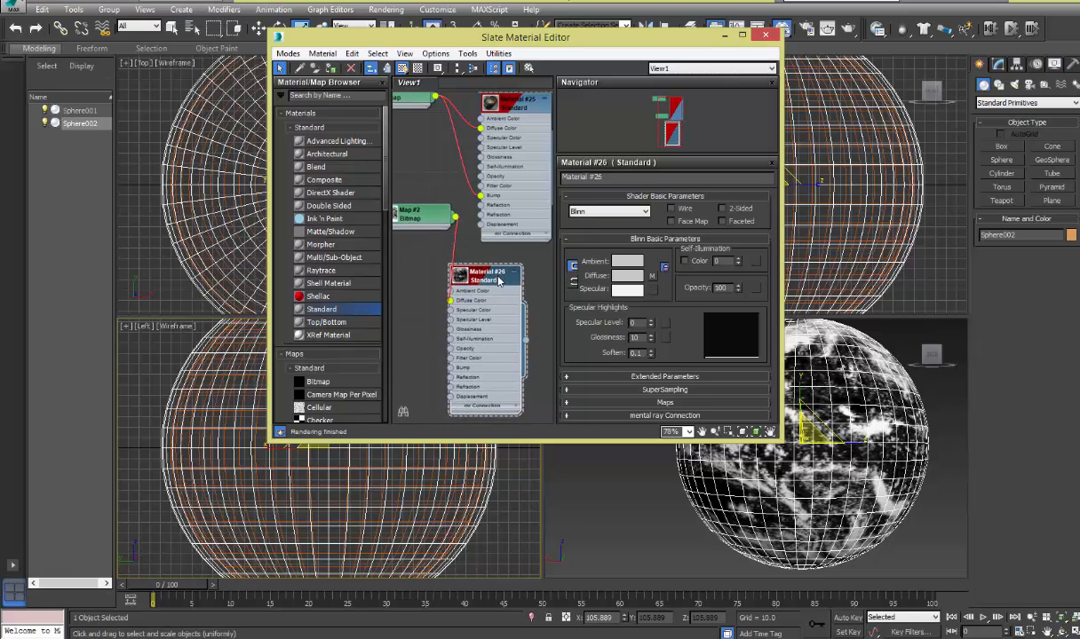
left_click(569, 404)
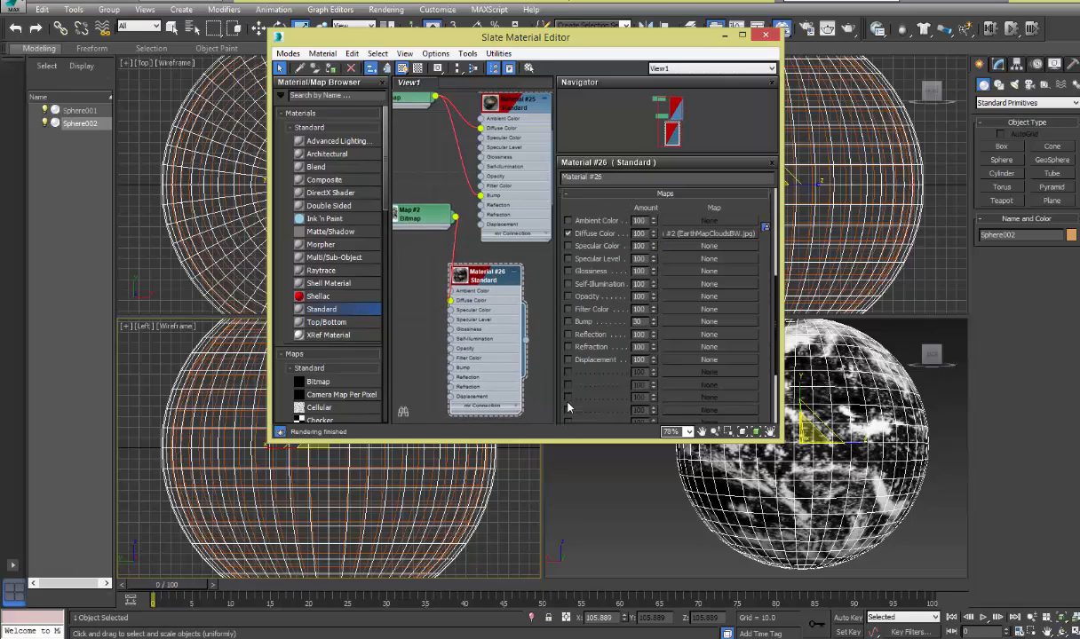
left_click(569, 297)
left_click_drag(709, 301, 708, 298)
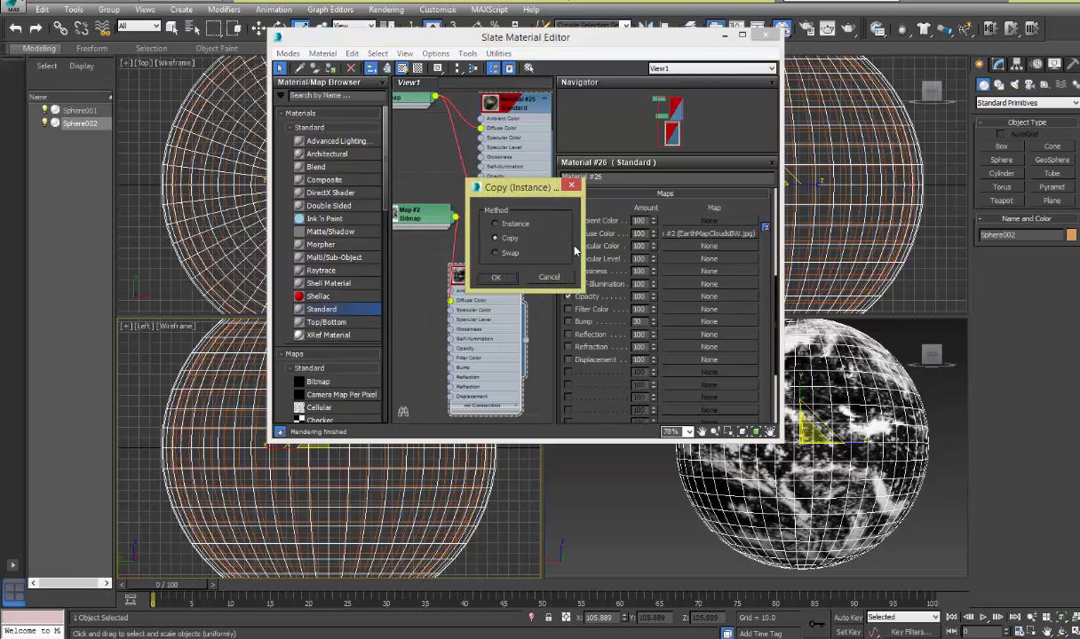
left_click(494, 278)
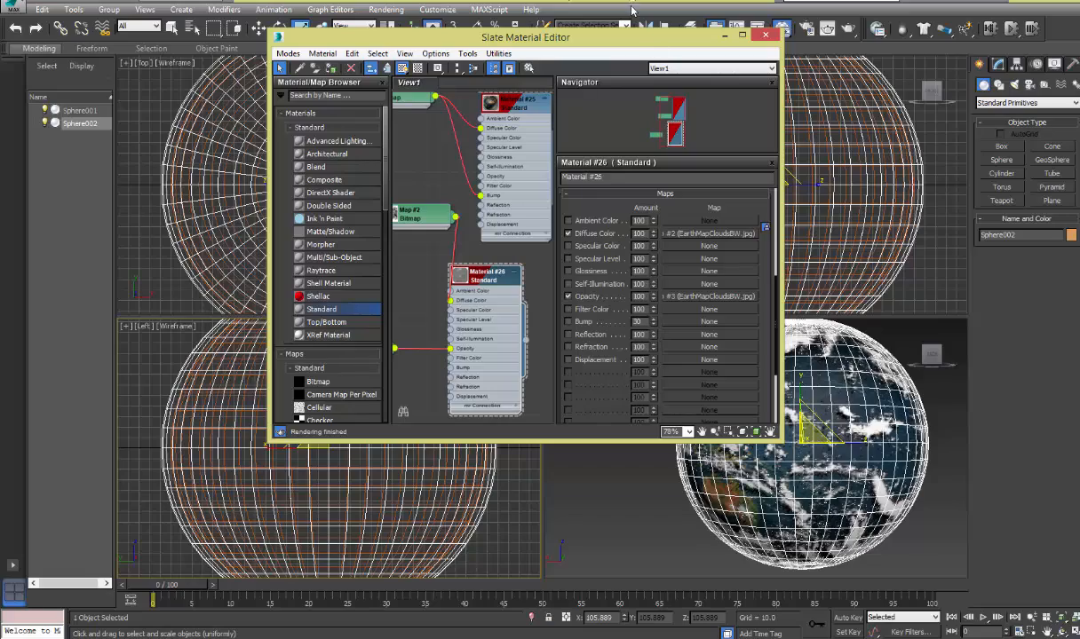
left_click_drag(643, 44, 454, 82)
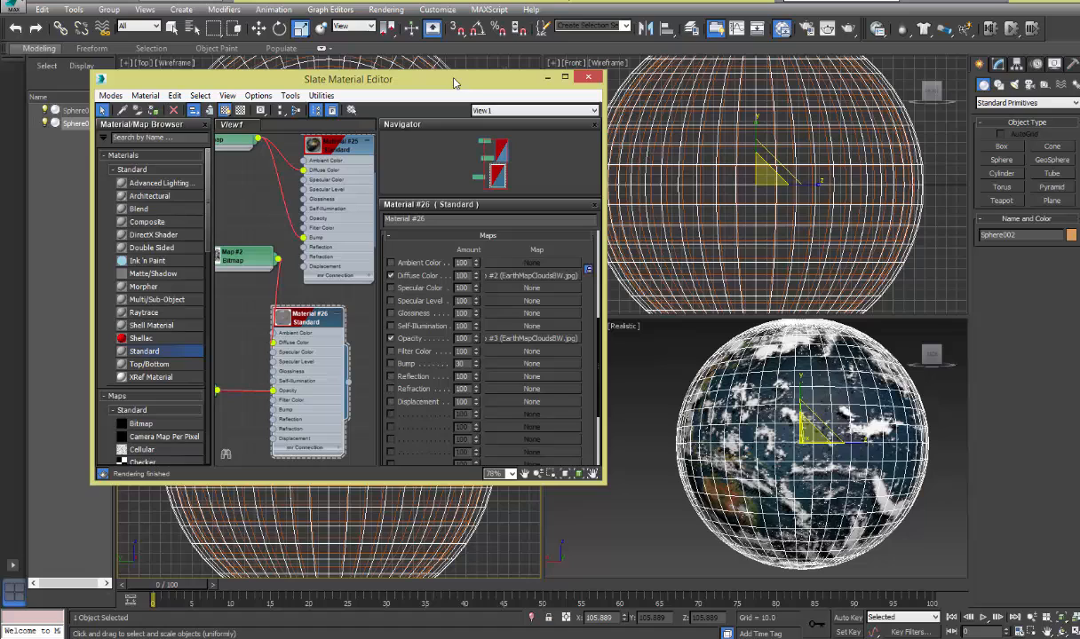
left_click(849, 29)
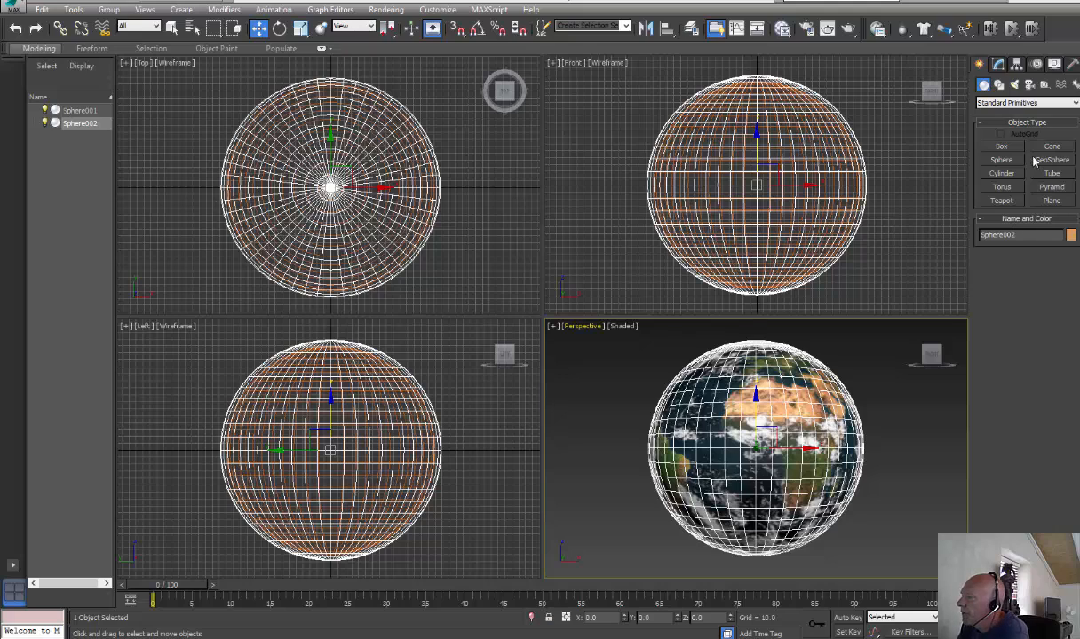
Create a small sphere with a radius of about 17.2 beside the globe in the Top viewport
left_click(1003, 160)
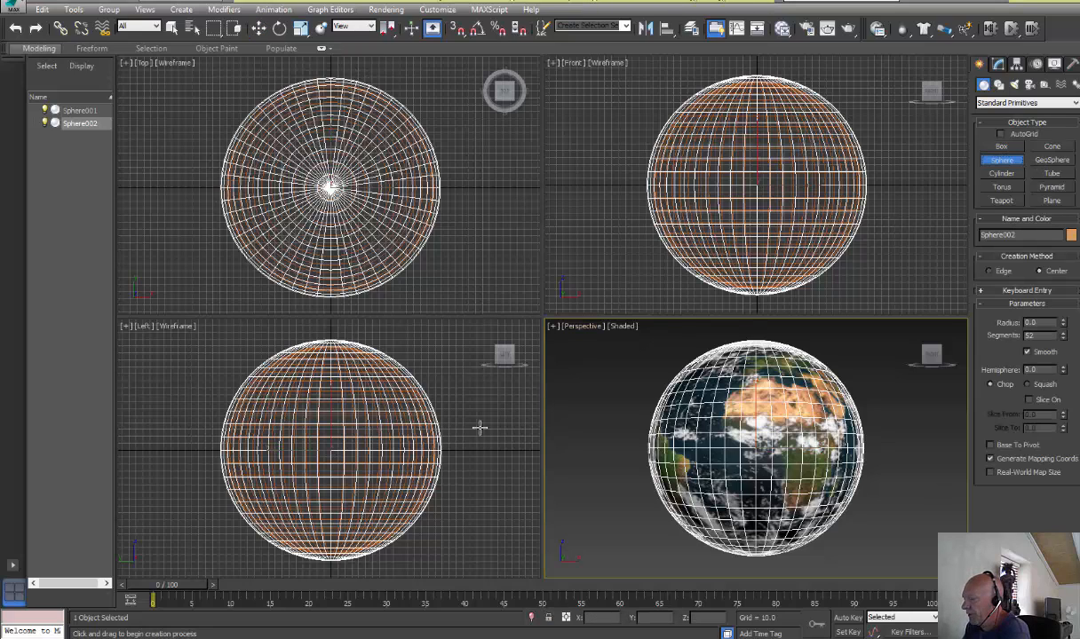
scroll(344, 194, "down", 5)
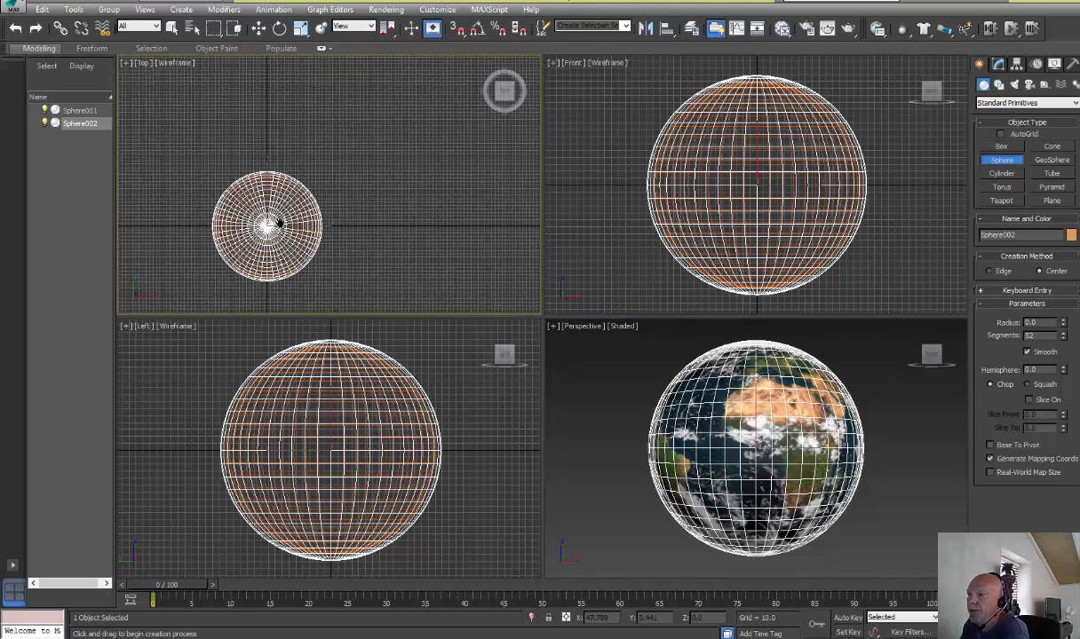
scroll(554, 330, "up", 2)
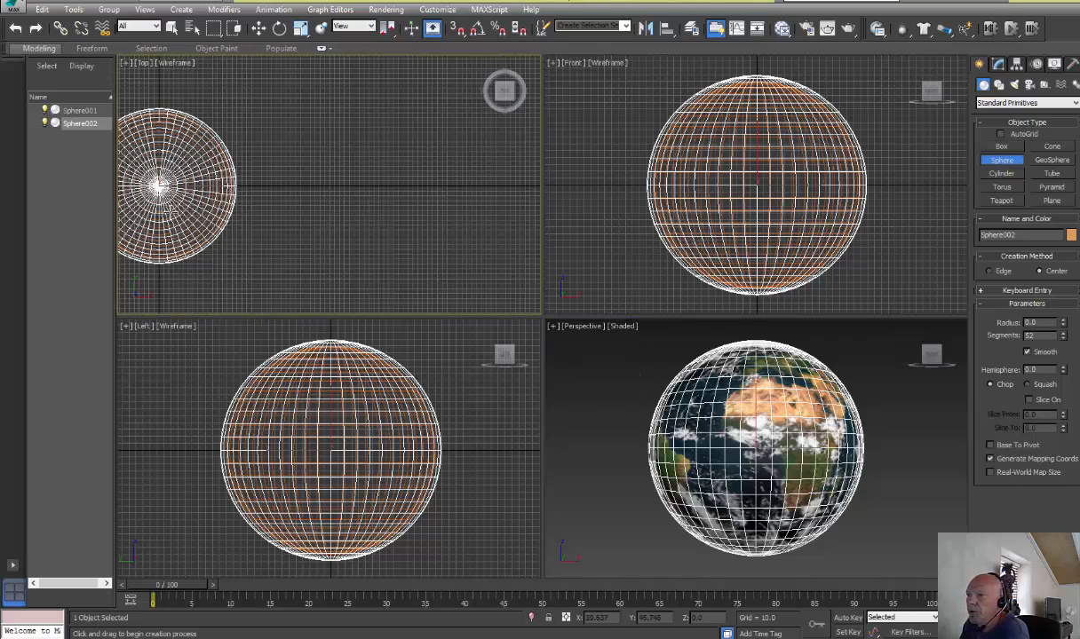
scroll(202, 230, "up", 3)
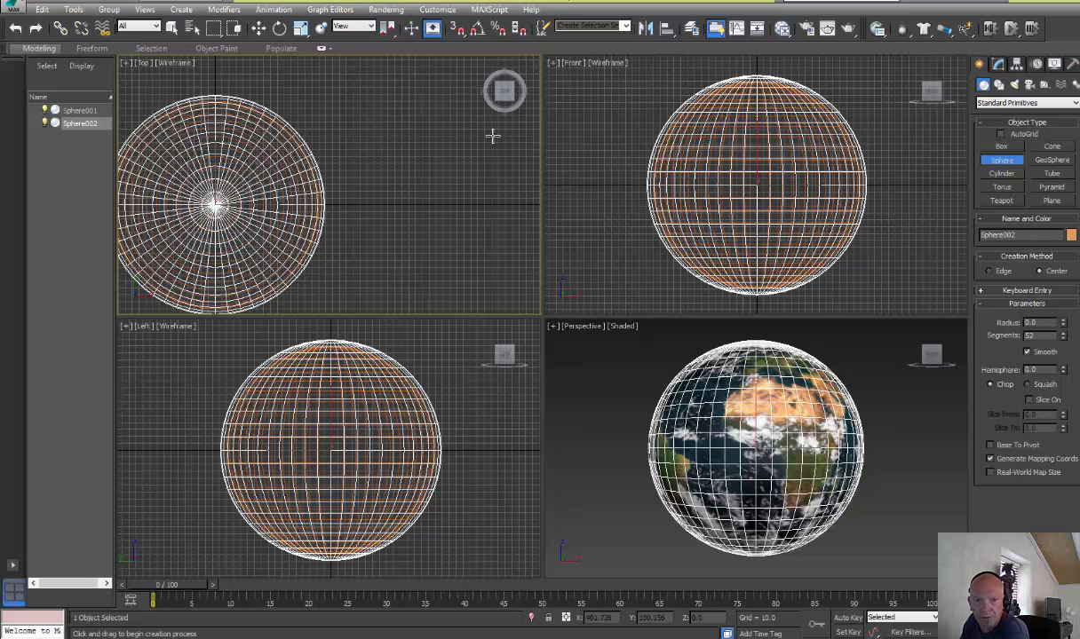
left_click_drag(480, 130, 493, 131)
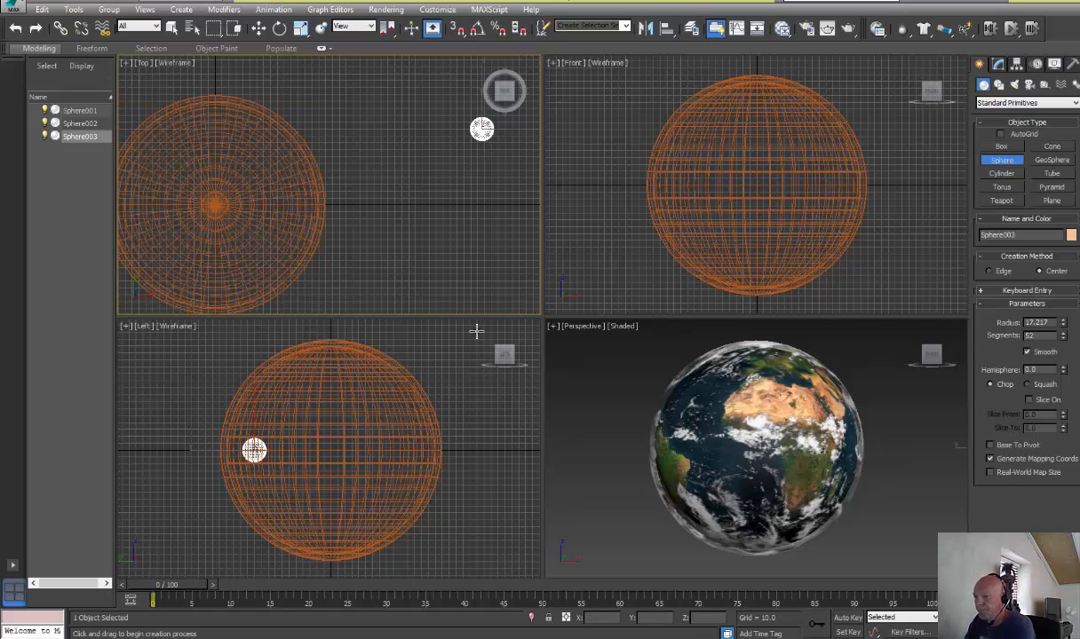
Place a Standard Free camera beside and slightly below the globe's centre in the Left viewport
scroll(374, 253, "down", 2)
scroll(374, 253, "down", 1)
middle_click_drag(374, 253, 365, 172)
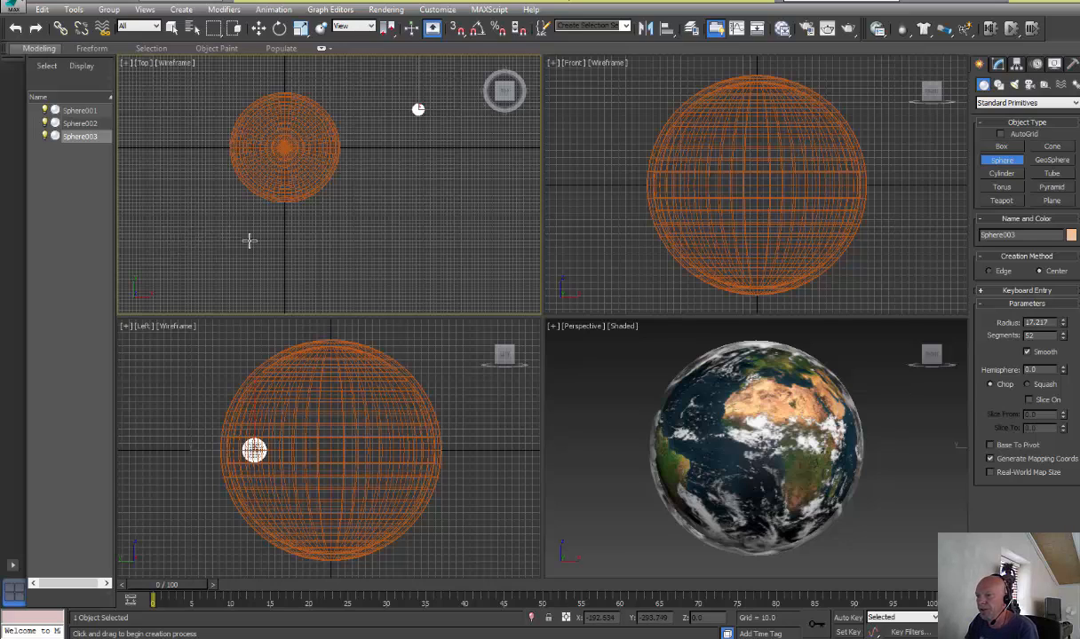
left_click(1029, 84)
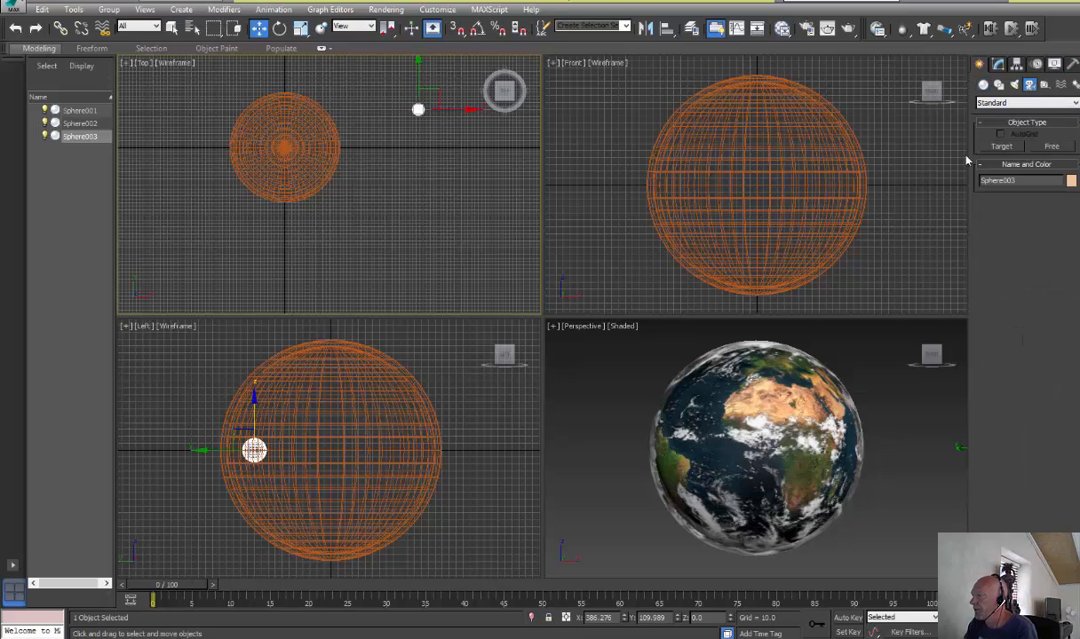
left_click(1050, 146)
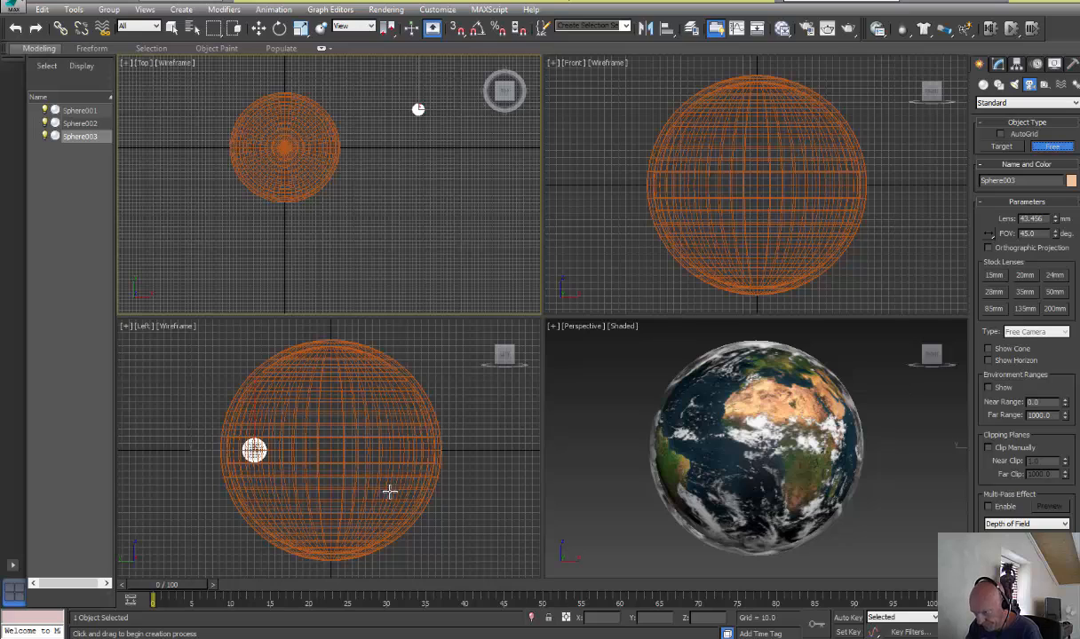
left_click(470, 494)
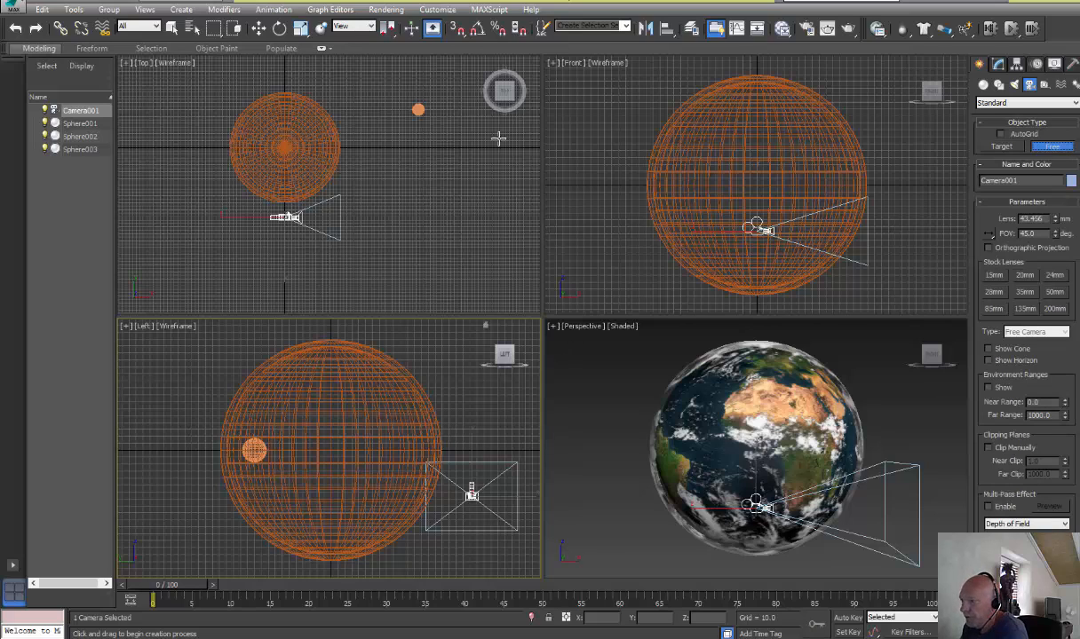
Switch the Perspective viewport to the view through the new camera
left_click(259, 29)
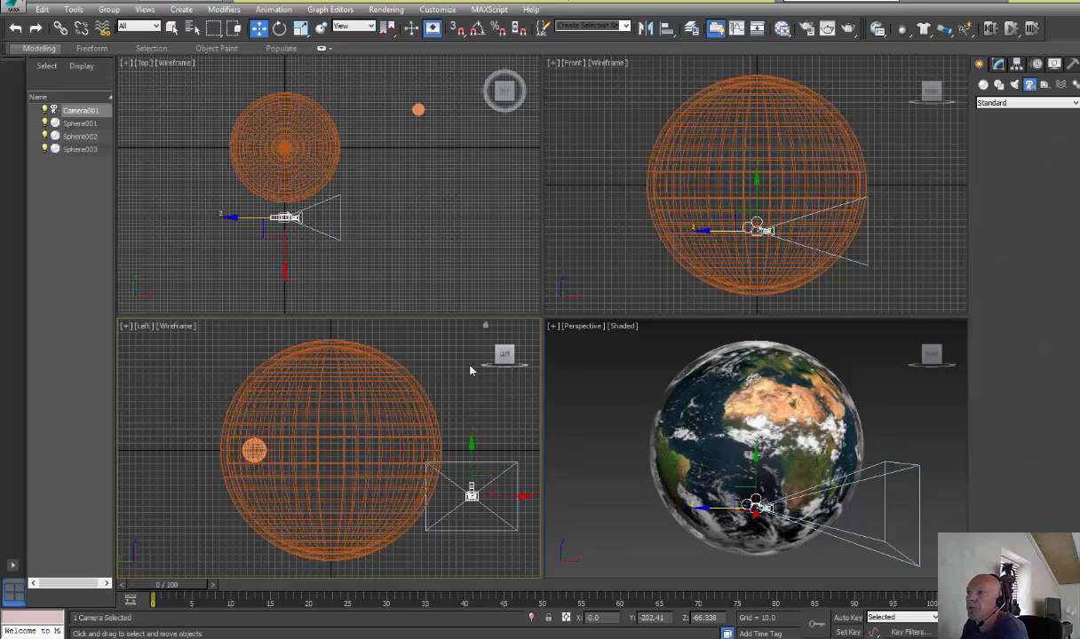
left_click(587, 329)
left_click(588, 327)
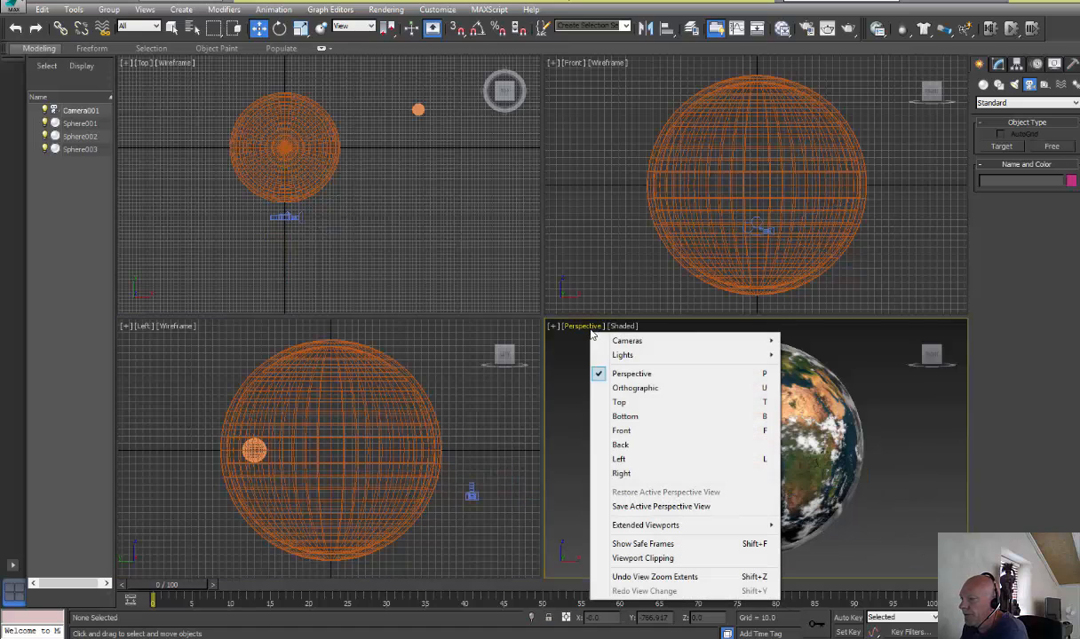
mouse_move(642, 341)
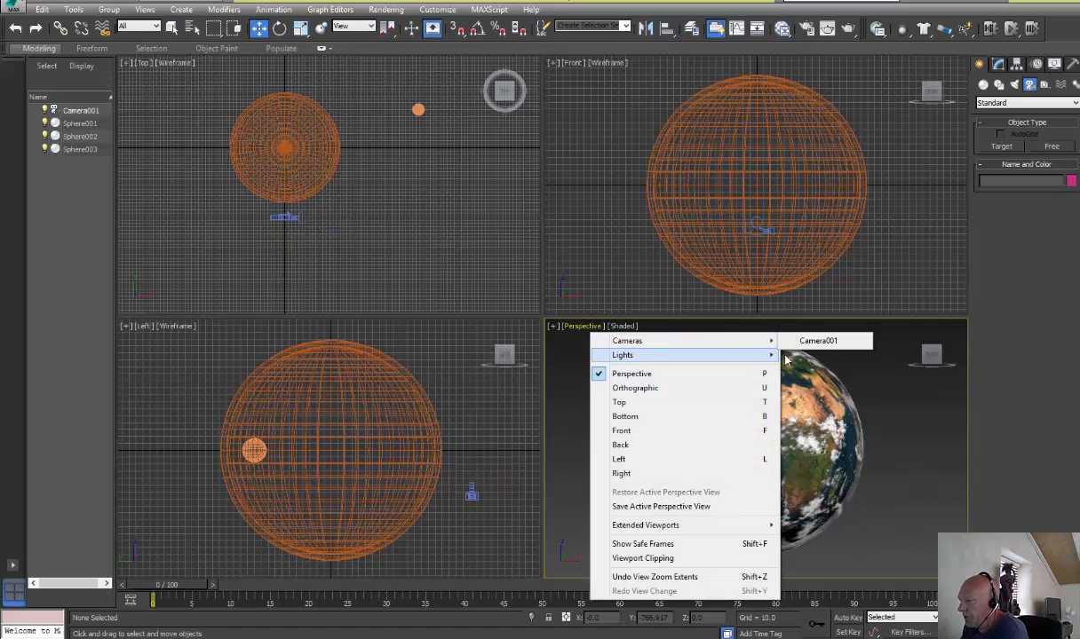
left_click(818, 341)
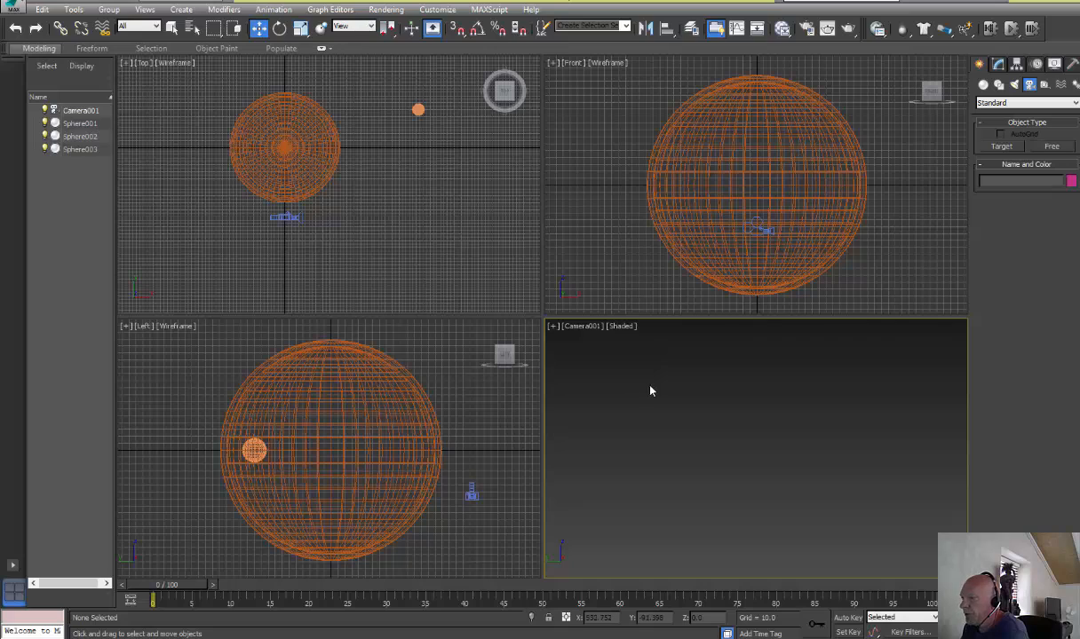
Move the camera back from the globe in the Top viewport to about X -889, Y -112
left_click(294, 222)
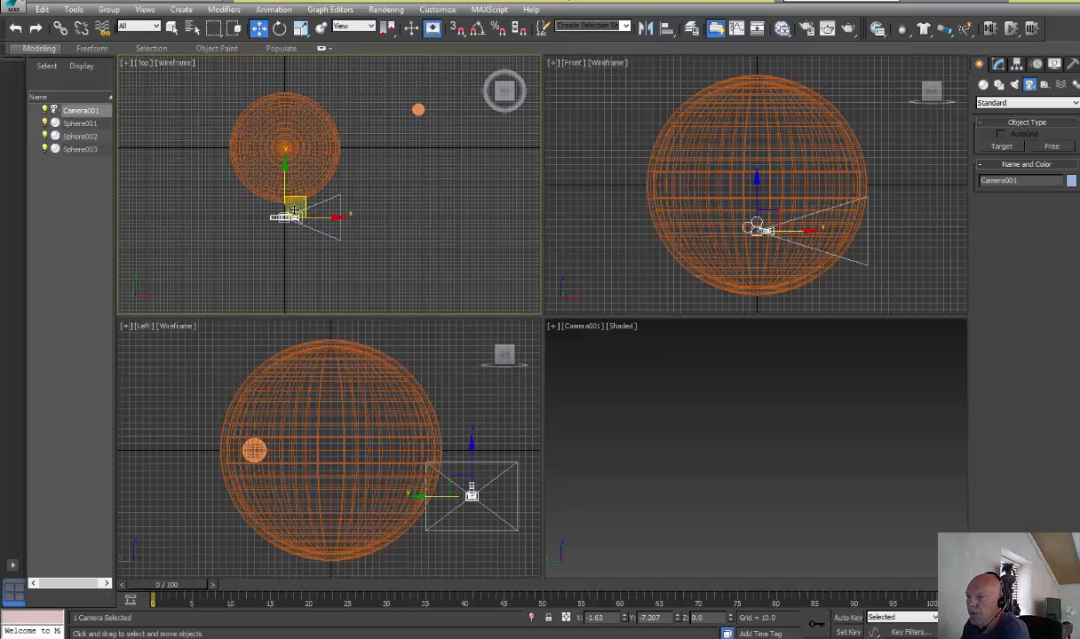
mouse_move(291, 196)
left_mouse_down()
mouse_move(209, 224)
mouse_move(159, 178)
left_mouse_up()
scroll(273, 271, "down", 5)
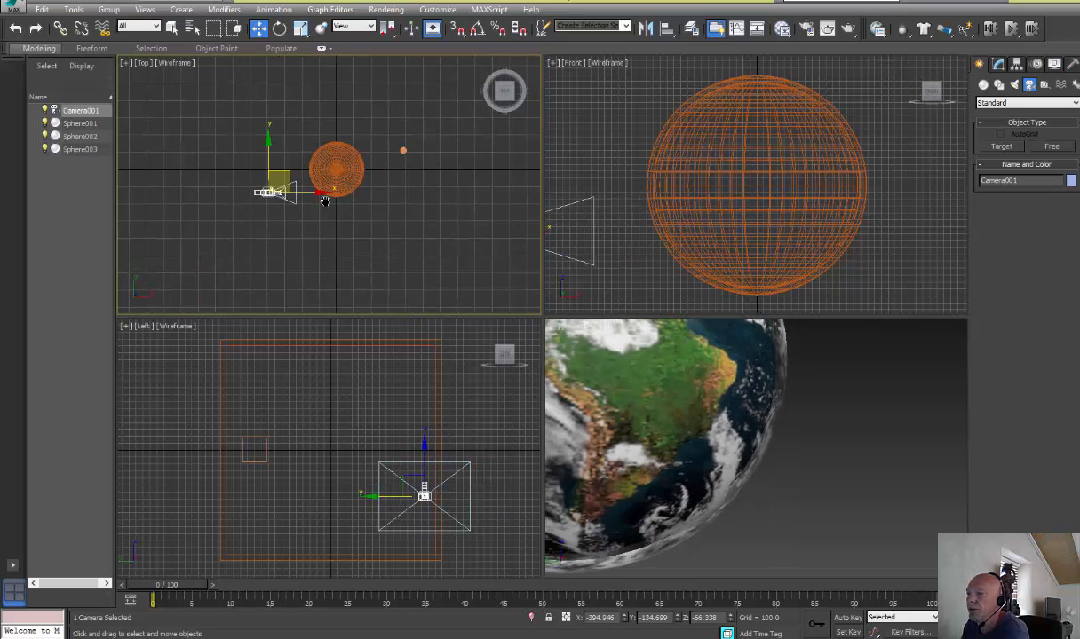
mouse_move(282, 160)
left_mouse_down()
mouse_move(204, 167)
mouse_move(186, 187)
mouse_move(197, 156)
left_mouse_up()
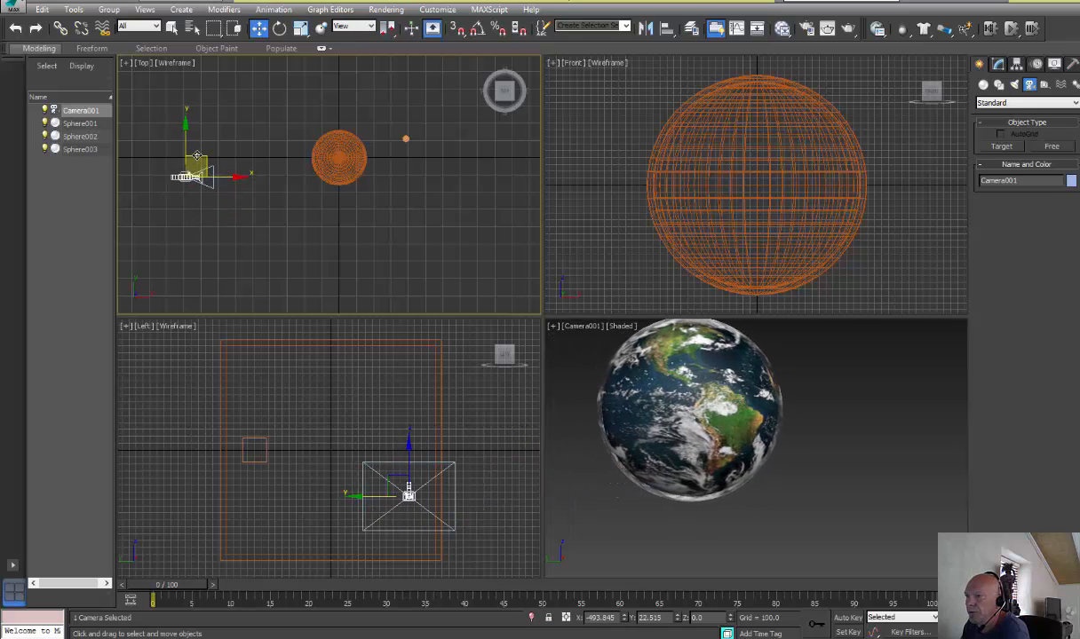
Move the small sphere out to the side of the globe and raise it above the globe's centre in the camera view
left_click(406, 139)
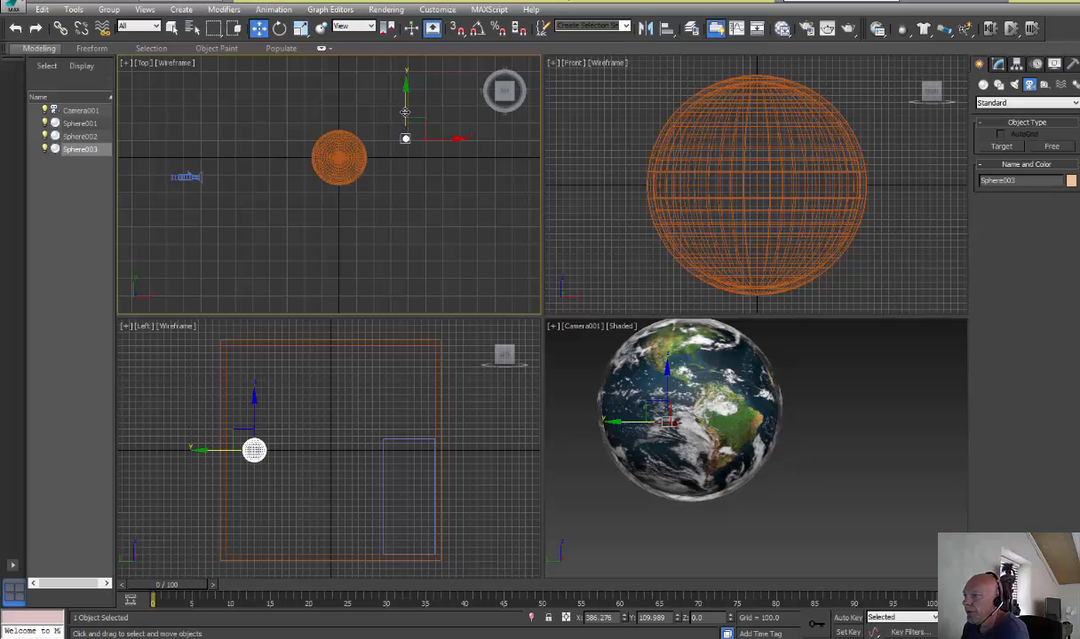
left_click_drag(398, 115, 388, 195)
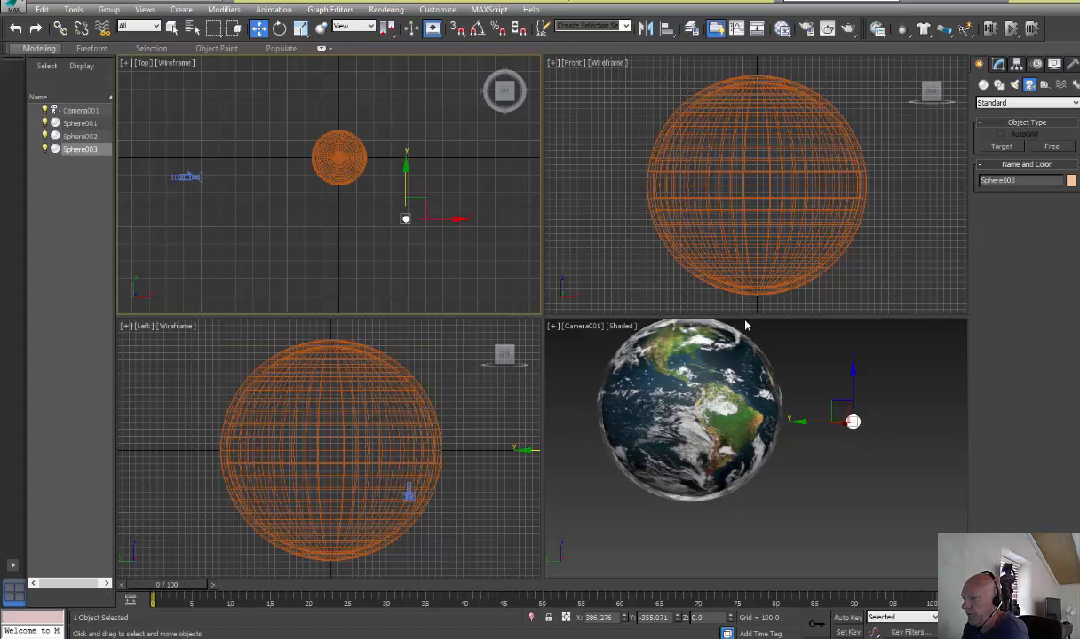
scroll(467, 428, "down", 4)
middle_click_drag(467, 427, 373, 404)
scroll(376, 408, "up", 2)
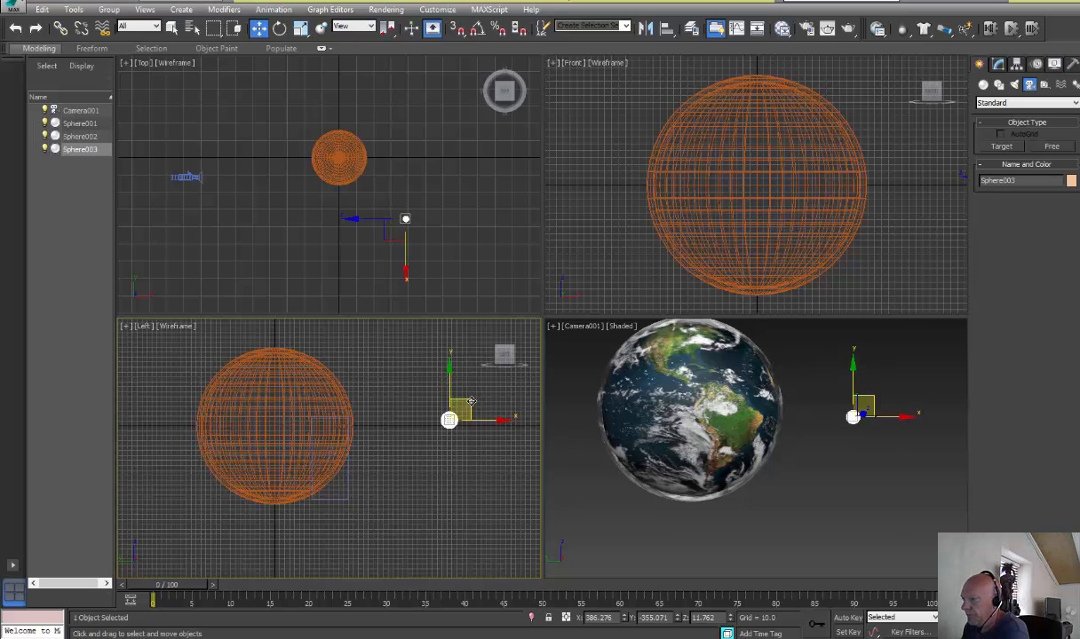
left_click_drag(469, 406, 511, 339)
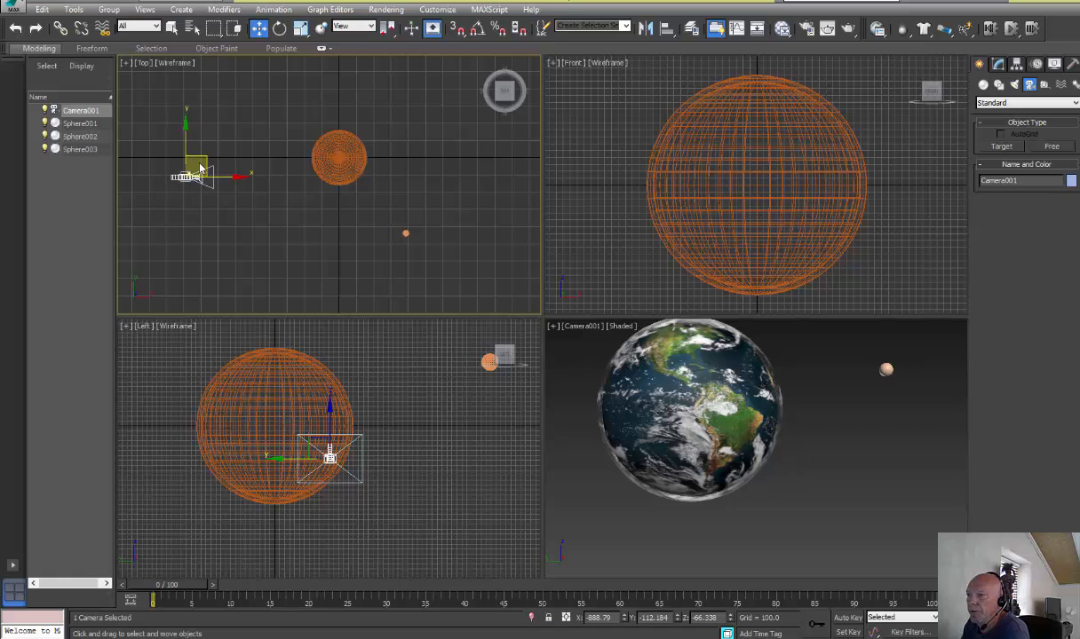
Reposition the camera to about X -857, Y -196, Z 46 to frame both the globe and the small sphere
mouse_move(195, 158)
left_mouse_down()
mouse_move(163, 173)
mouse_move(168, 161)
mouse_move(208, 154)
mouse_move(202, 144)
left_mouse_up()
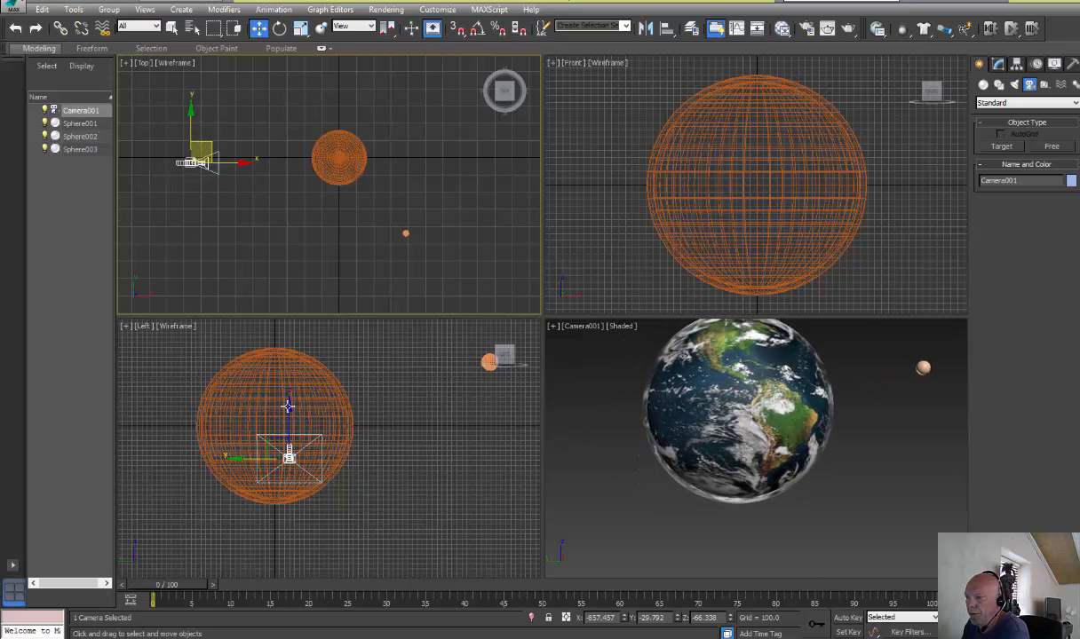
left_click_drag(288, 406, 297, 352)
left_click_drag(322, 405, 404, 401)
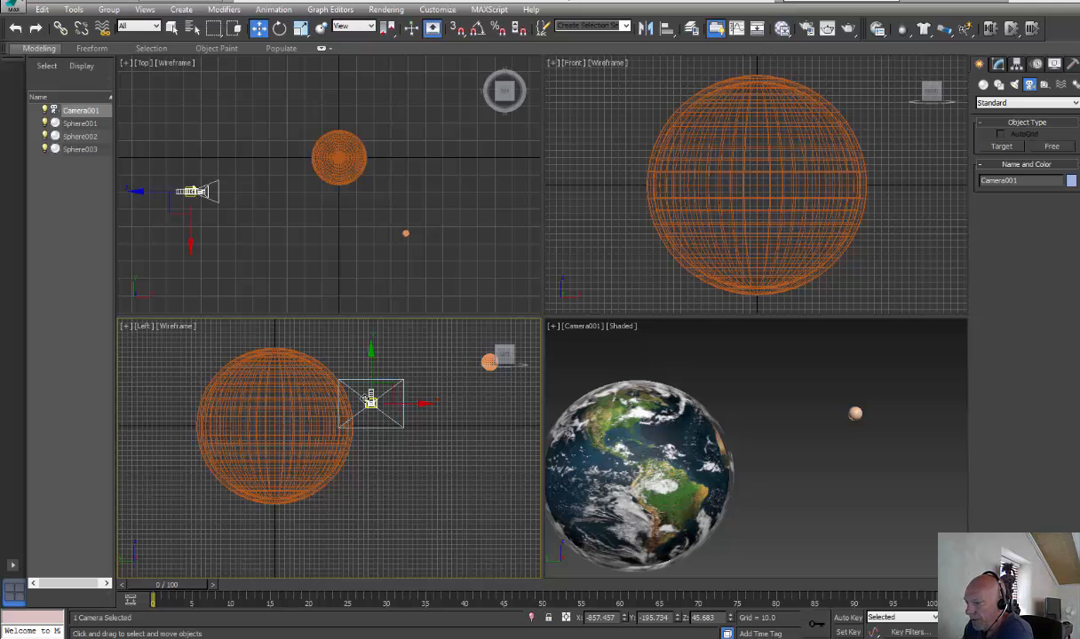
Animate the camera with Auto Key to about Y -168, Z 5 at frame 100, then turn keying off and return to frame 0
left_click(847, 618)
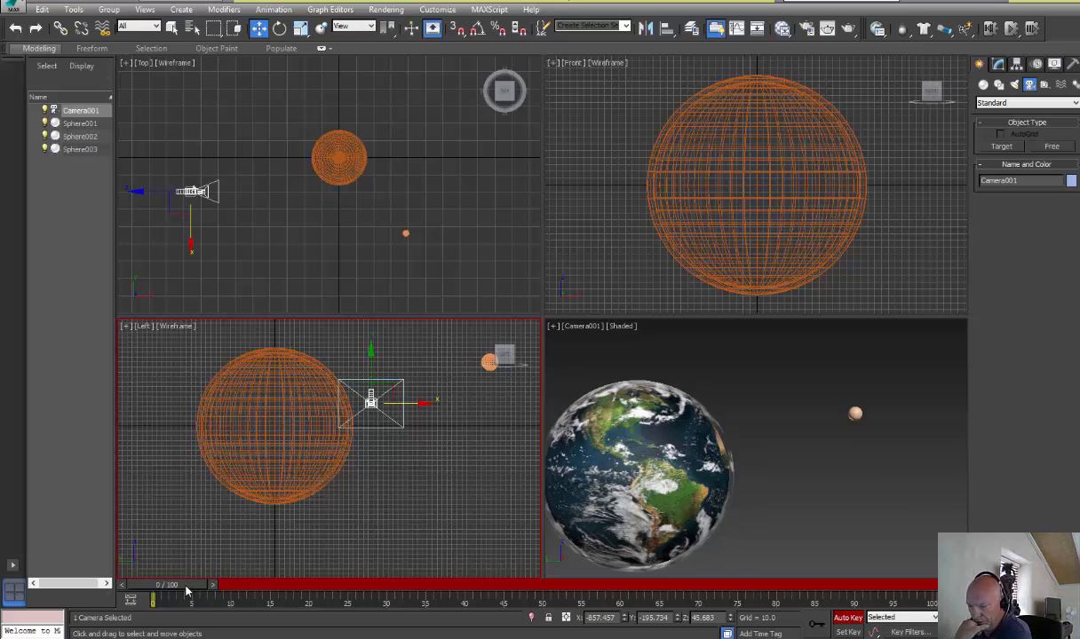
left_click_drag(178, 585, 897, 585)
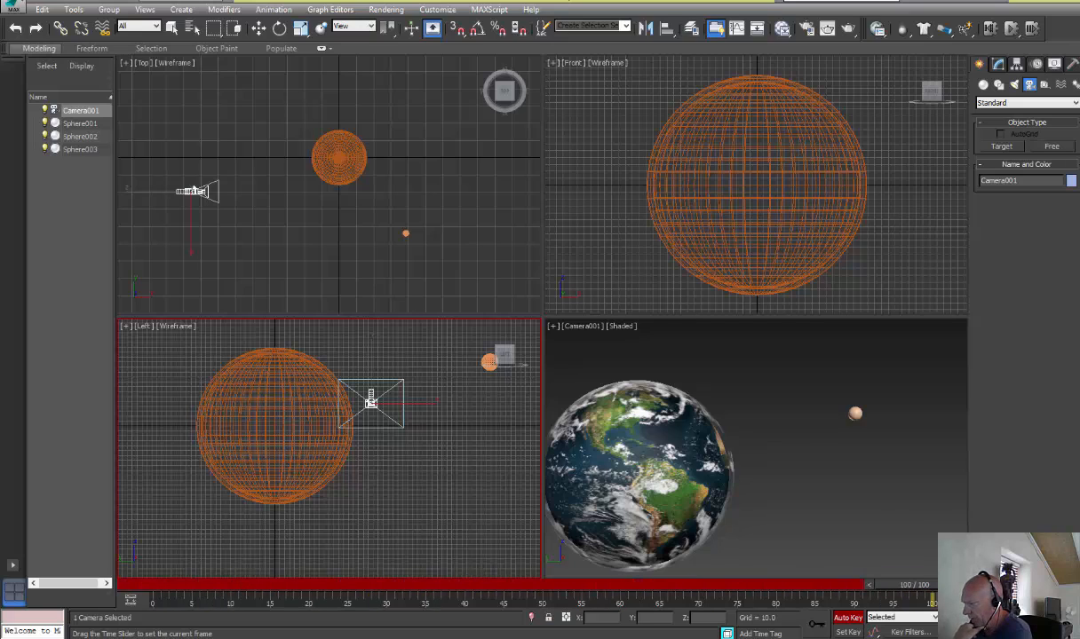
key("w")
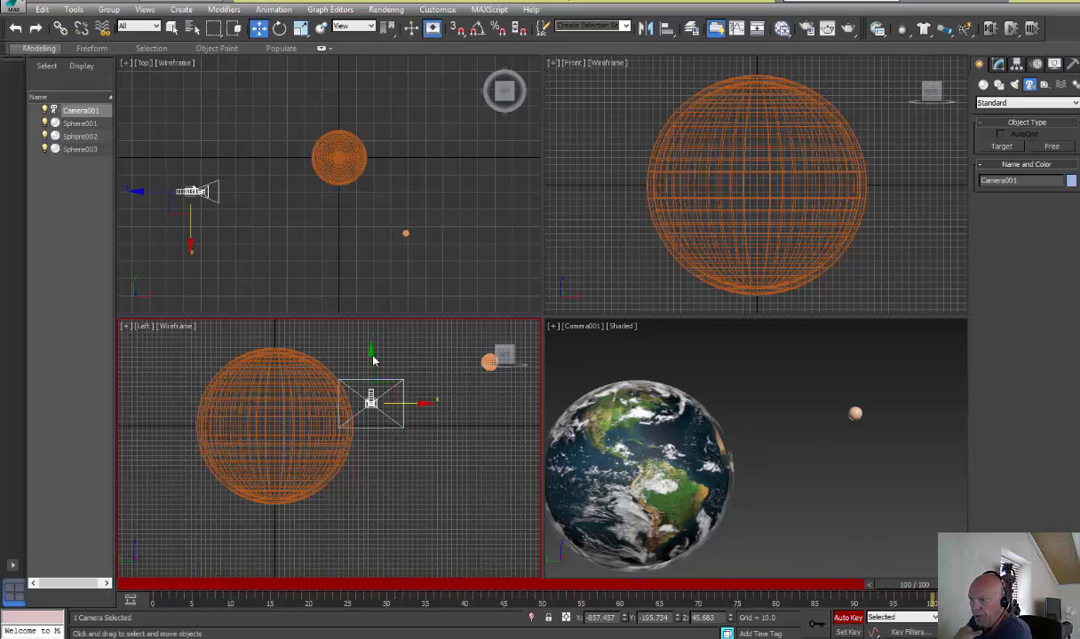
left_click_drag(372, 353, 368, 408)
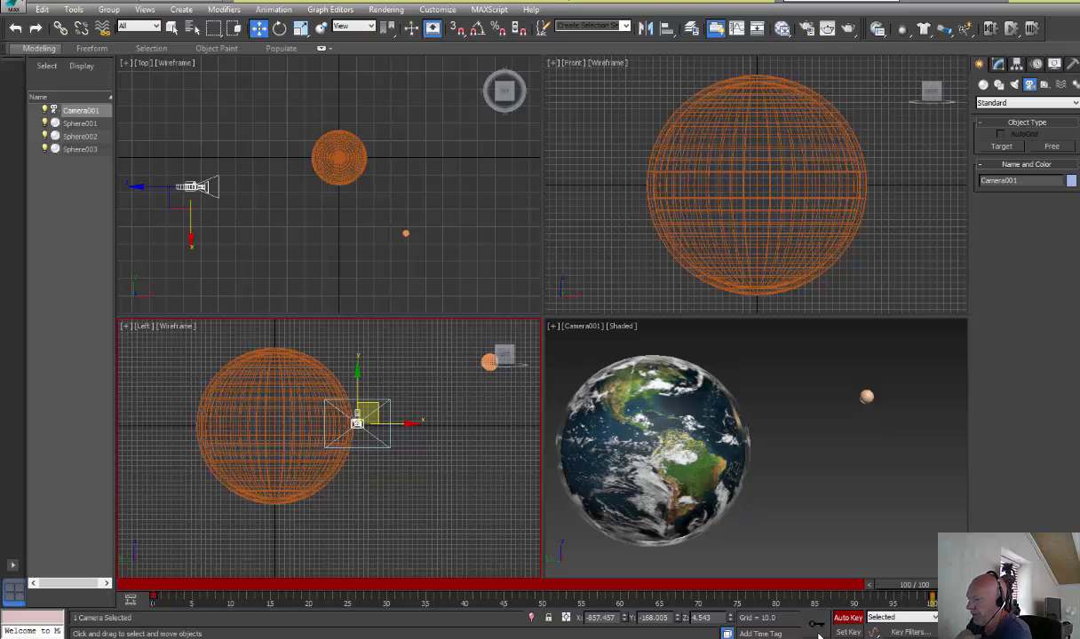
key("n")
left_click_drag(901, 588, 925, 610)
key("w")
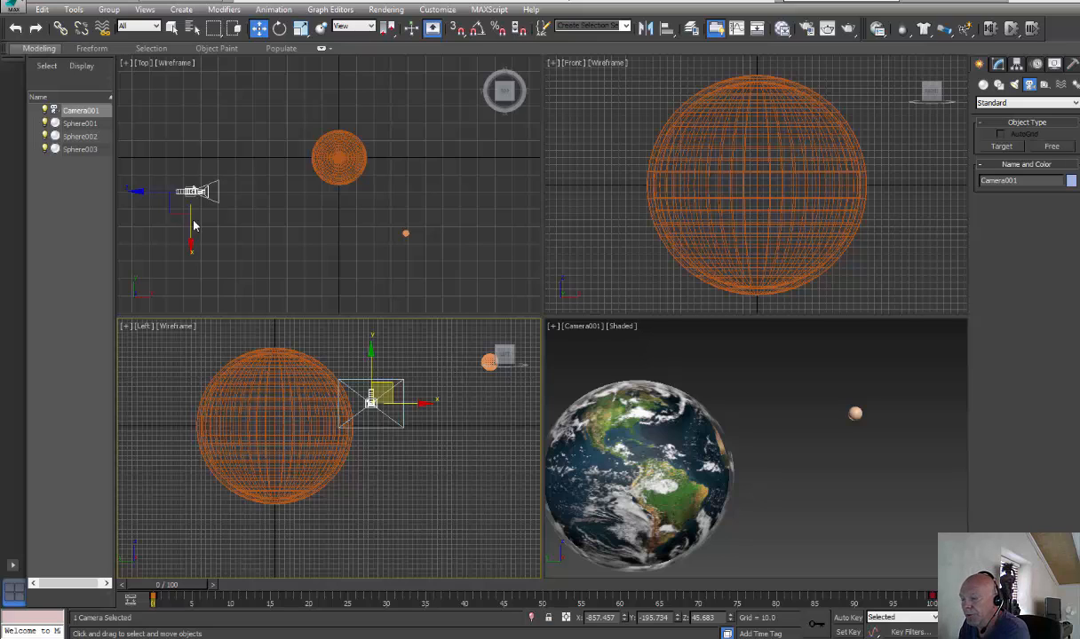
Assign a Noise position controller to the selected camera
left_click(275, 10)
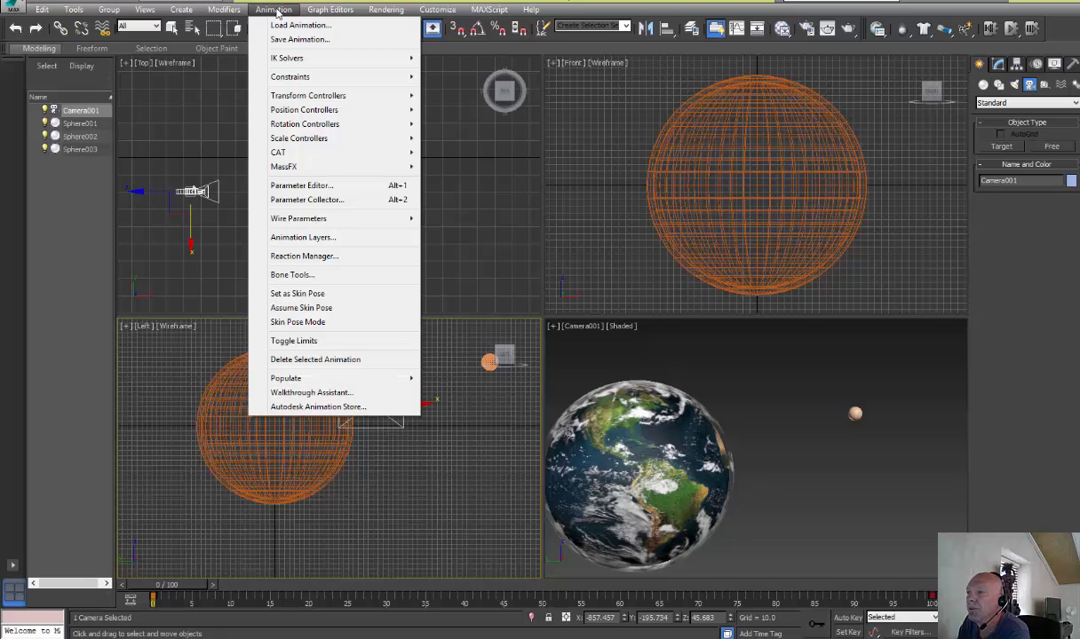
mouse_move(330, 109)
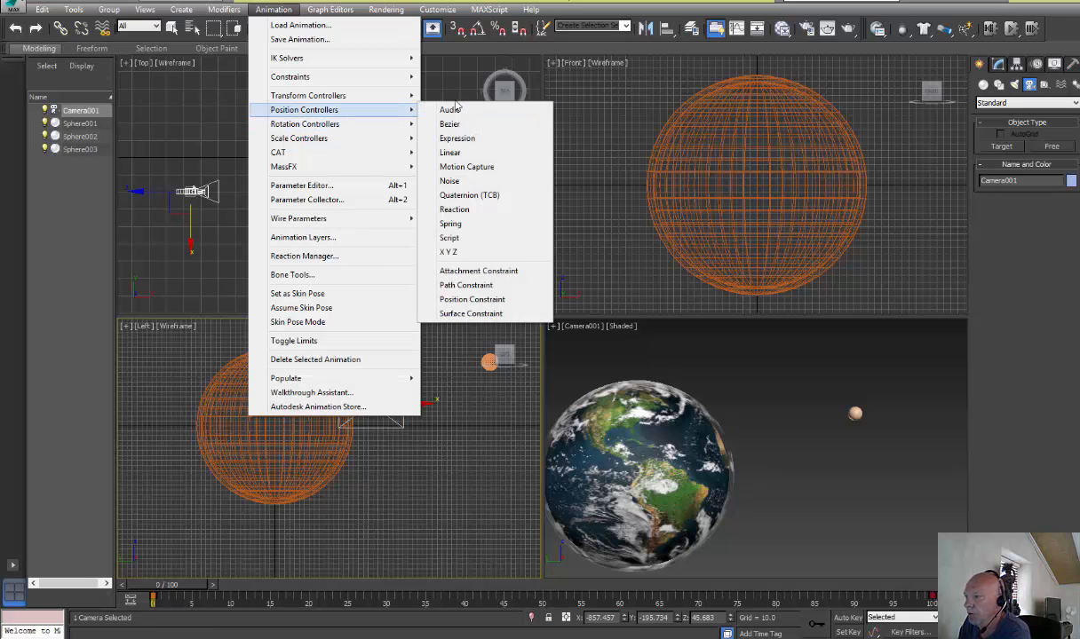
left_click(499, 181)
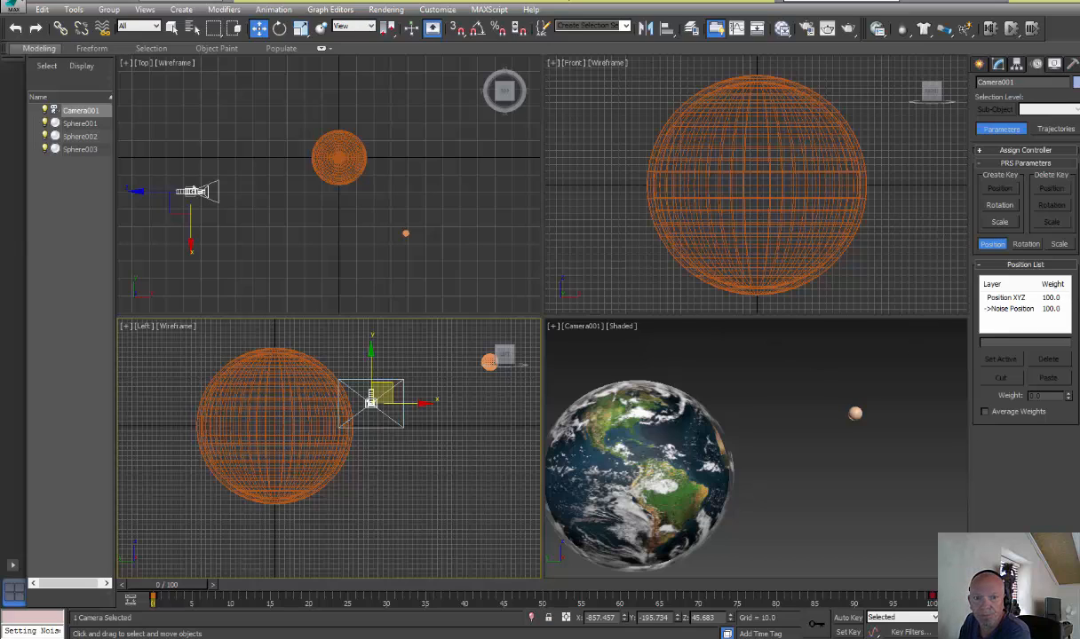
Open the Curve Editor, enlarge its window, and open the properties of the camera's Noise Position controller
left_click(737, 29)
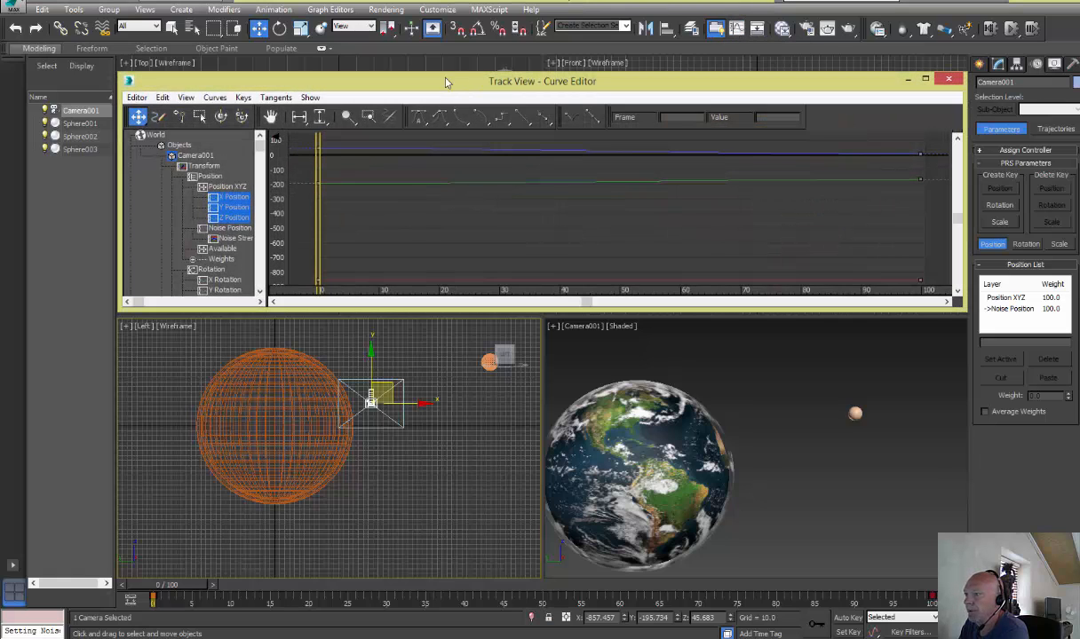
left_click_drag(423, 72, 469, 86)
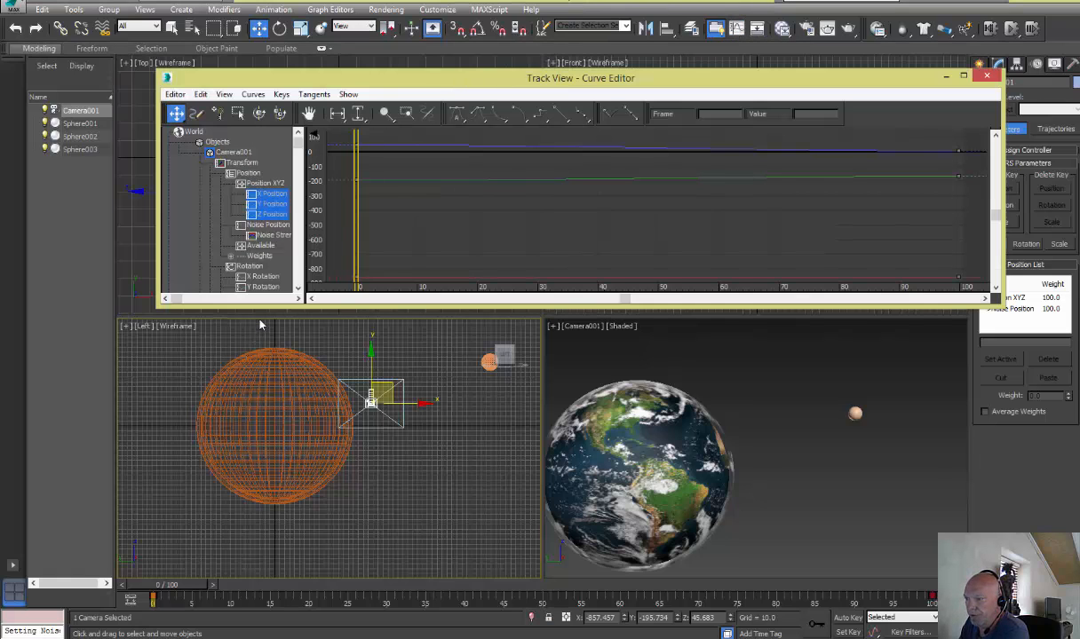
left_click_drag(260, 307, 261, 476)
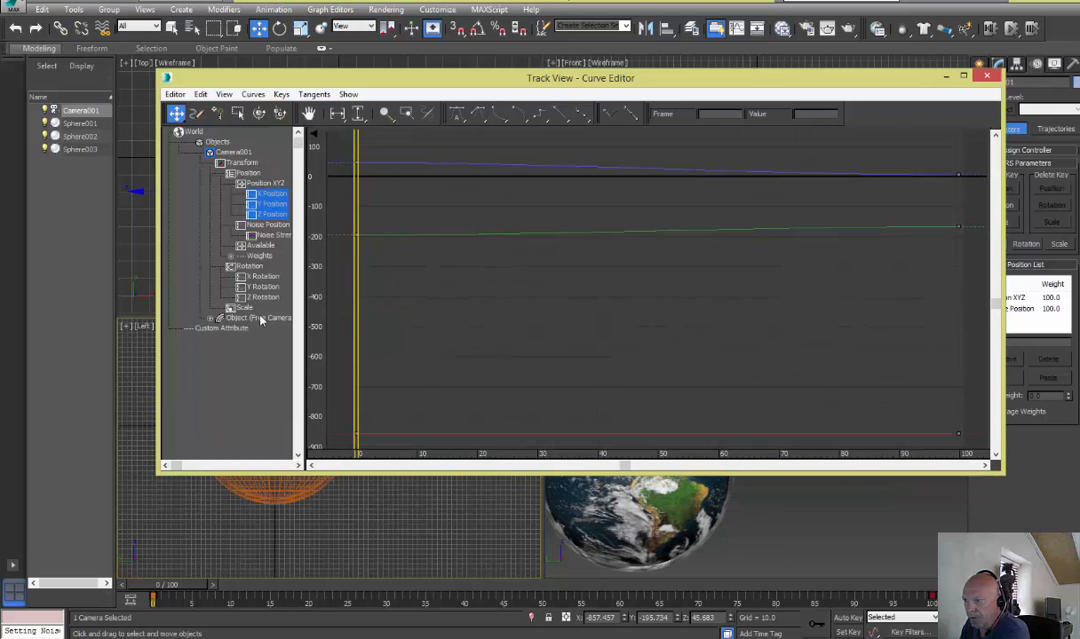
left_click(268, 226)
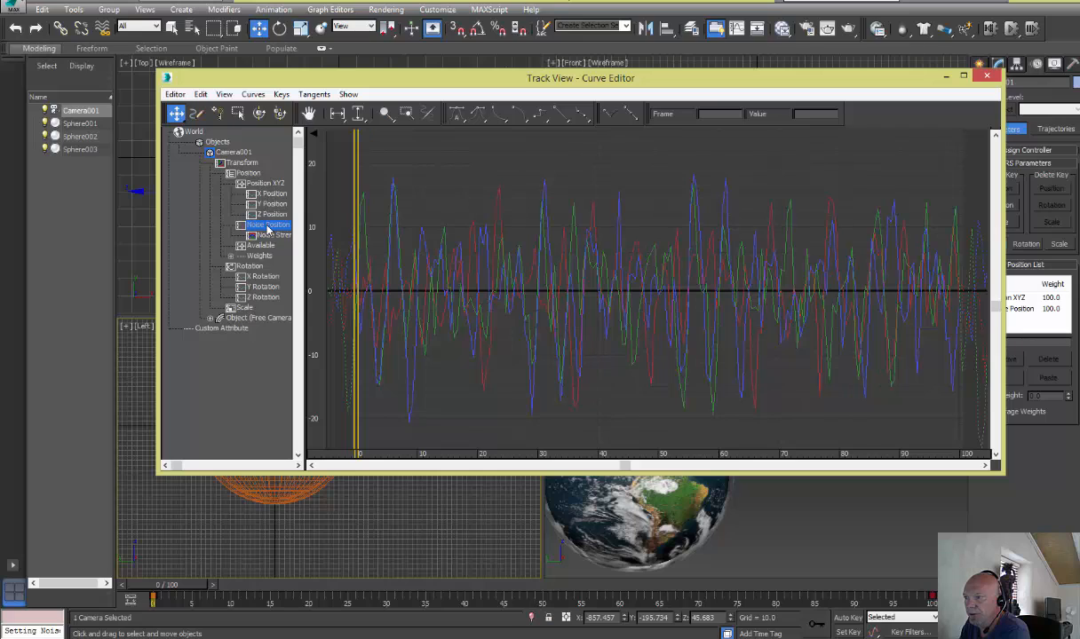
right_click(267, 229)
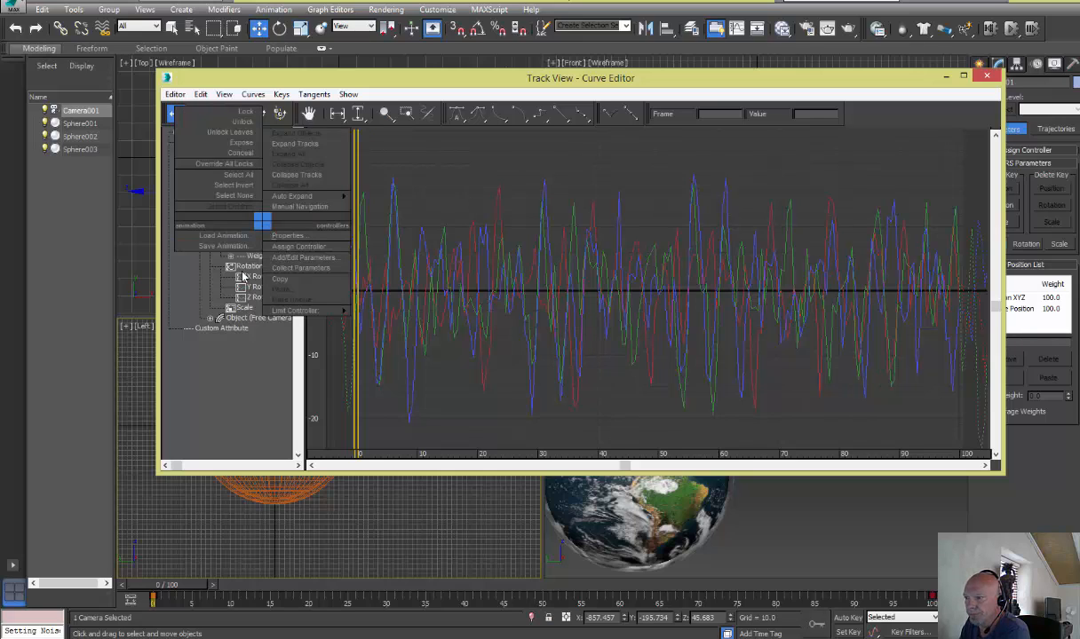
left_click(183, 280)
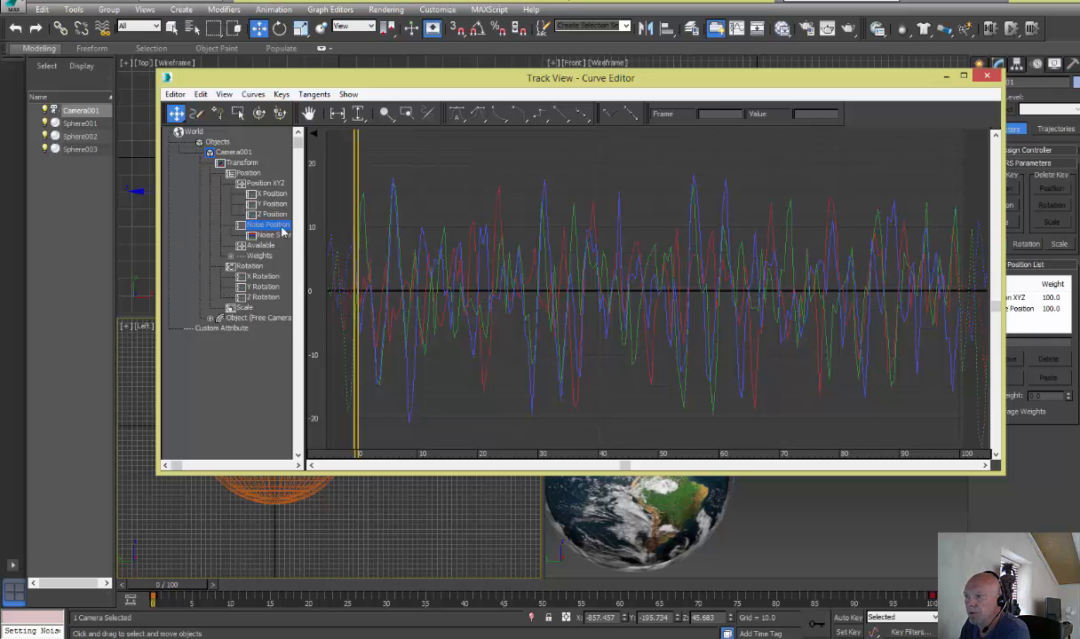
right_click(236, 228)
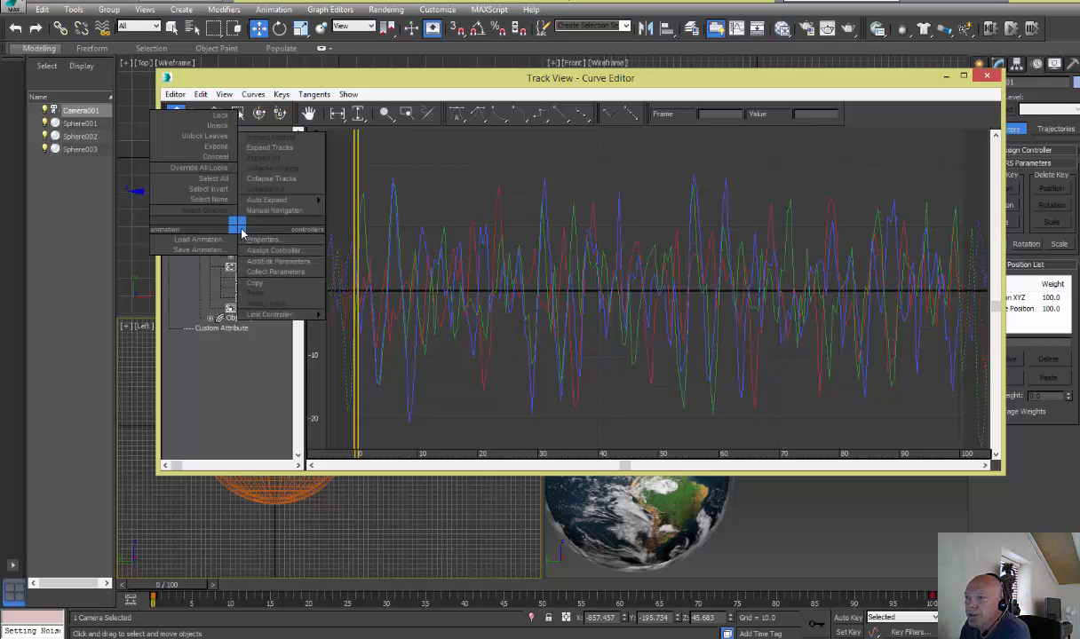
left_click(259, 239)
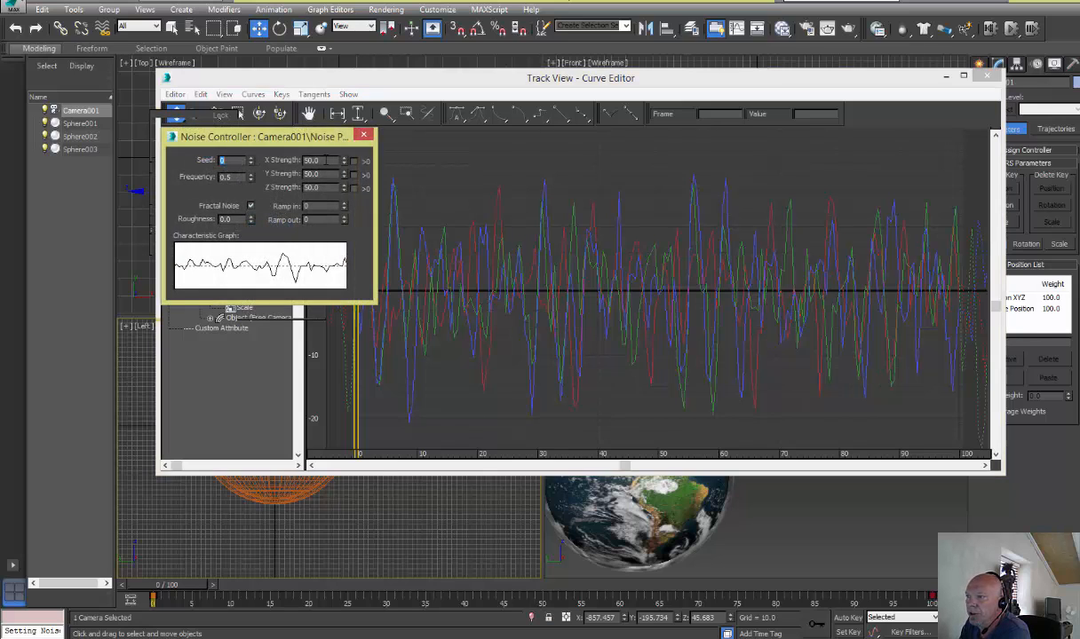
Set the position noise's X, Y and Z strength to 15 each
double_click(311, 159)
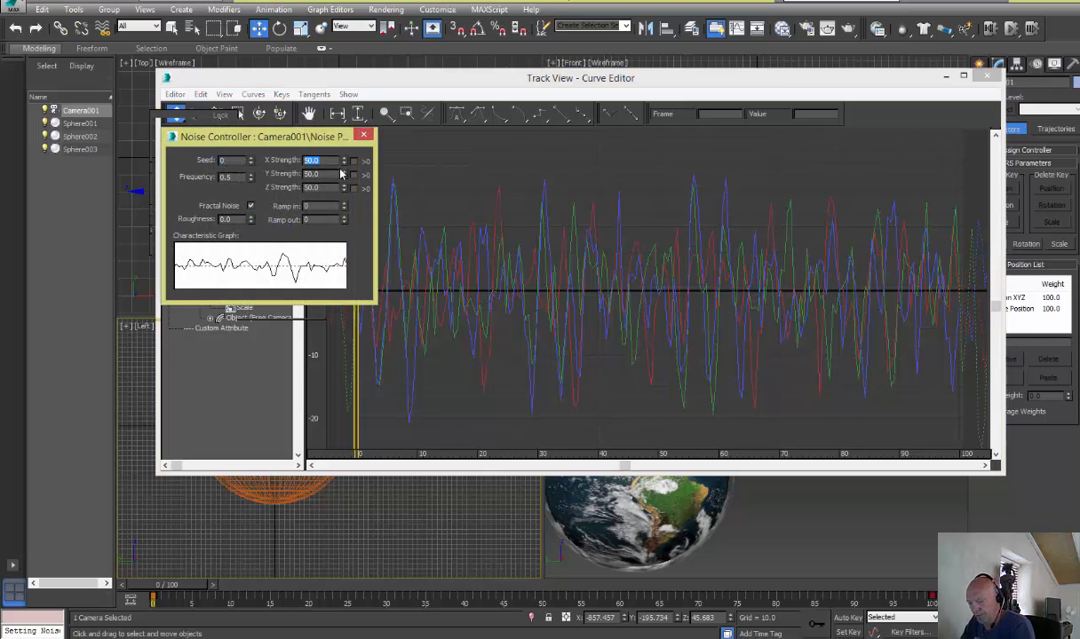
type("15")
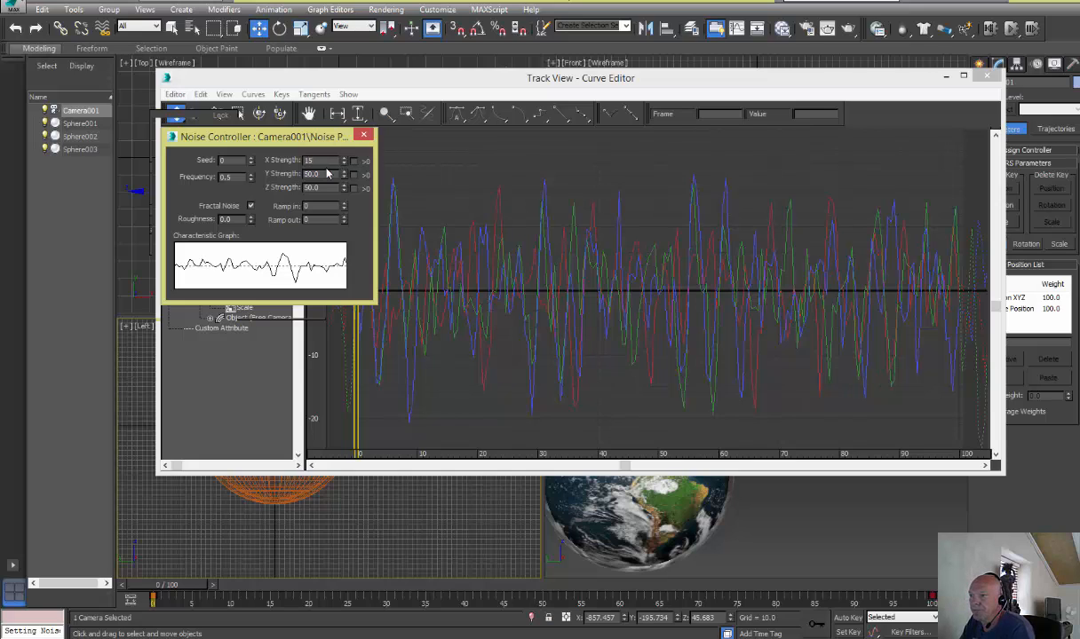
key("Tab")
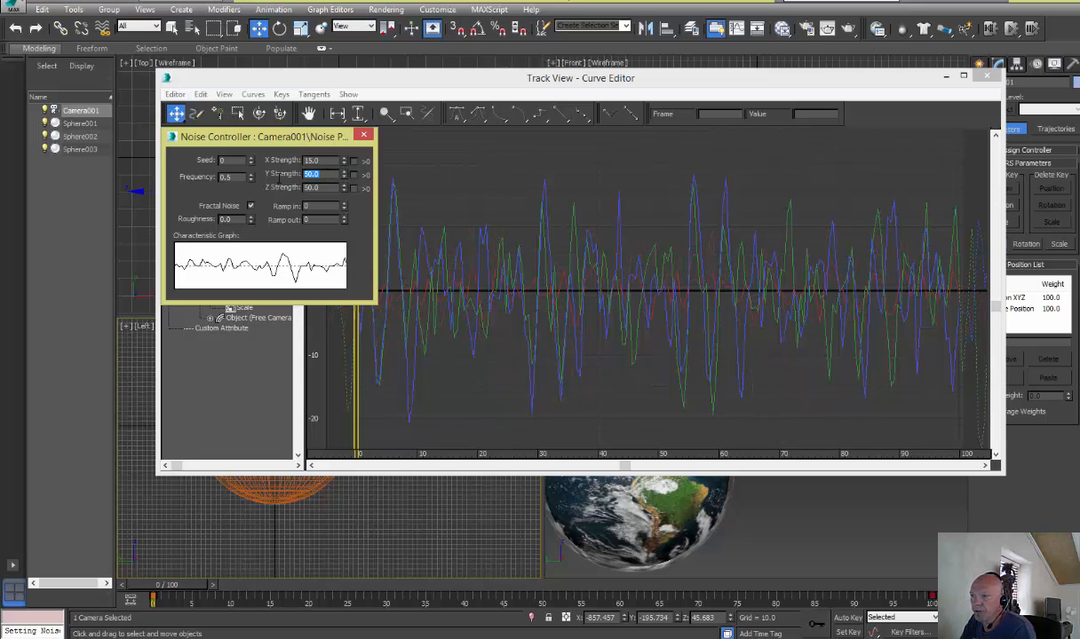
type("15")
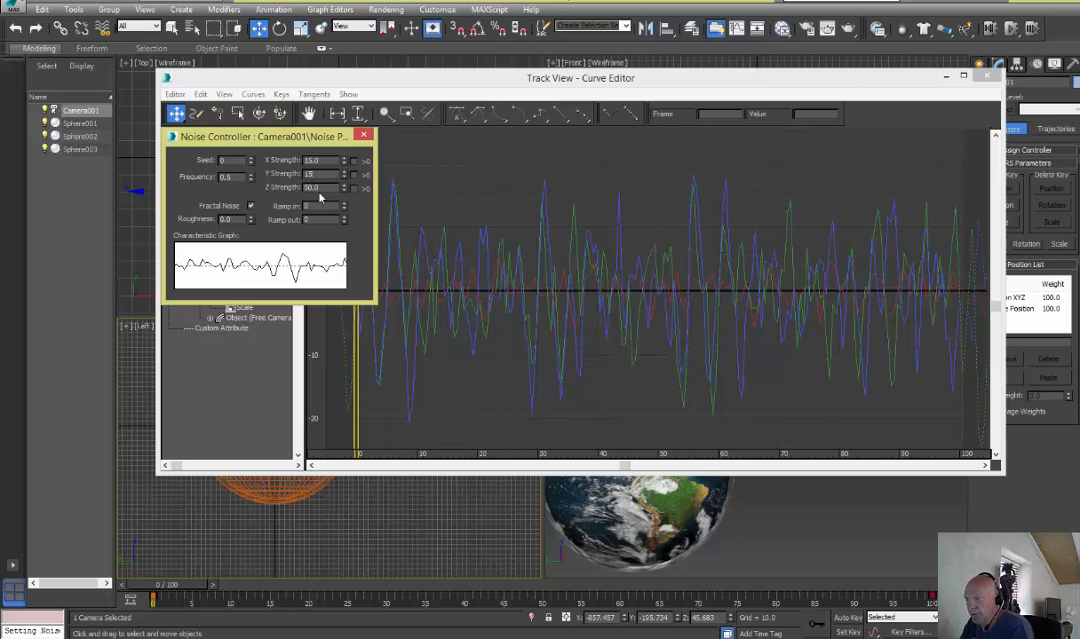
key("Tab")
type("1")
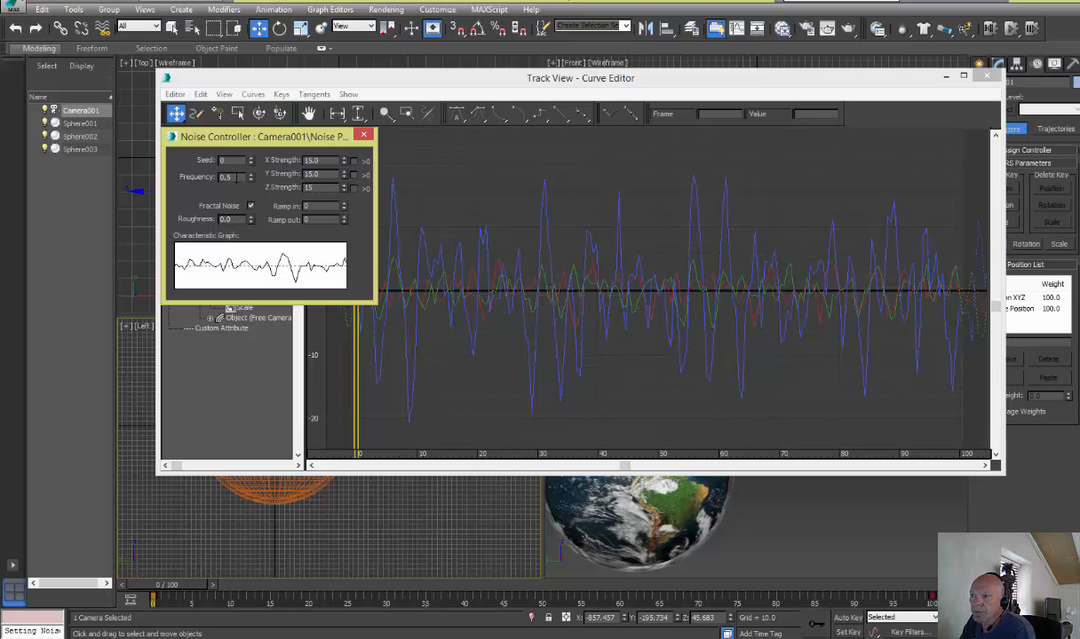
Set the position noise frequency to 0.03, then close the controller properties and the Curve Editor
left_click(228, 176)
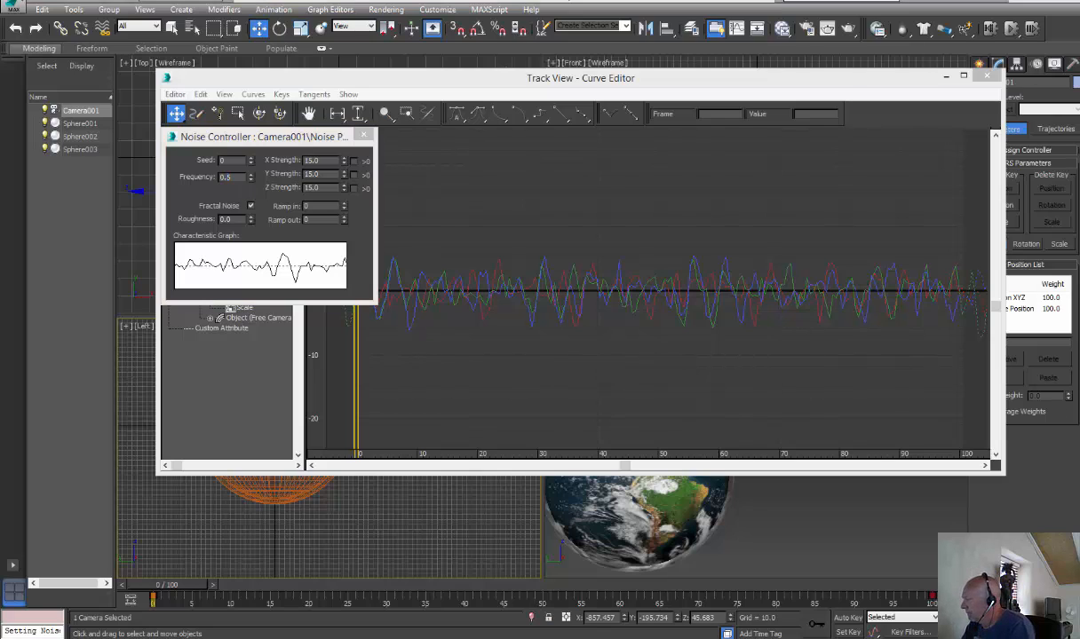
left_click(234, 175)
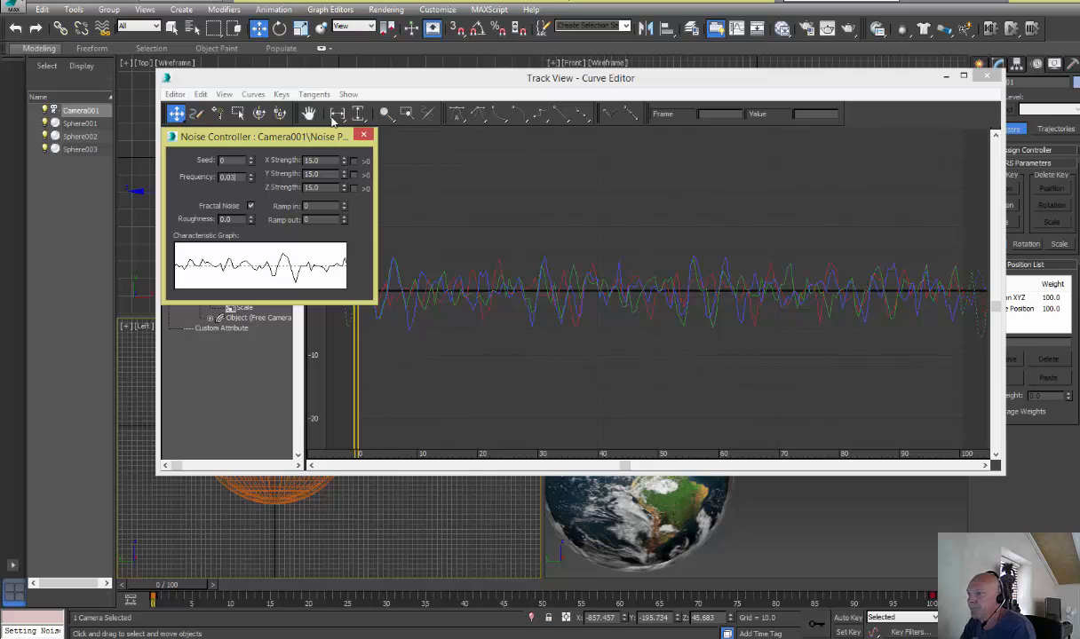
left_click(364, 137)
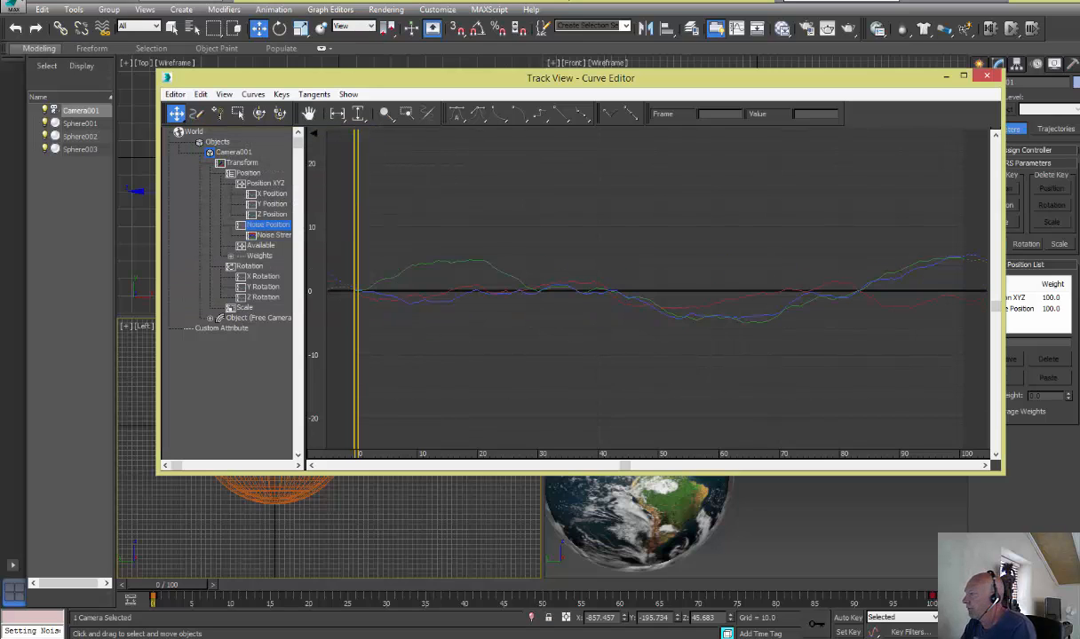
left_click(985, 76)
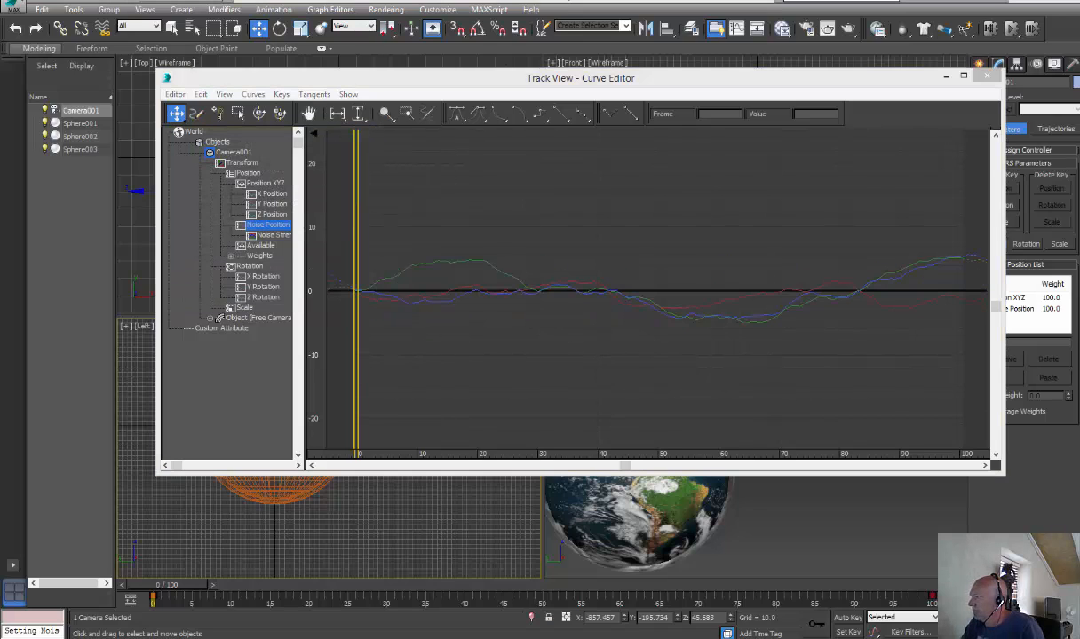
left_click(986, 76)
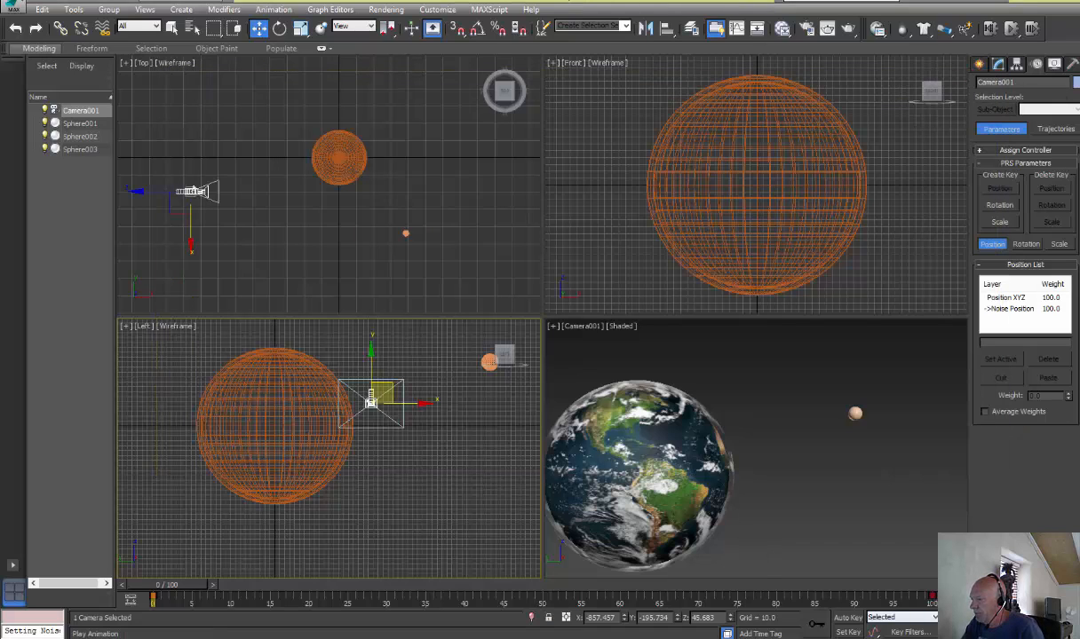
Play the animation in the camera viewport to check the camera's drift, then return to frame 0
left_click(926, 567)
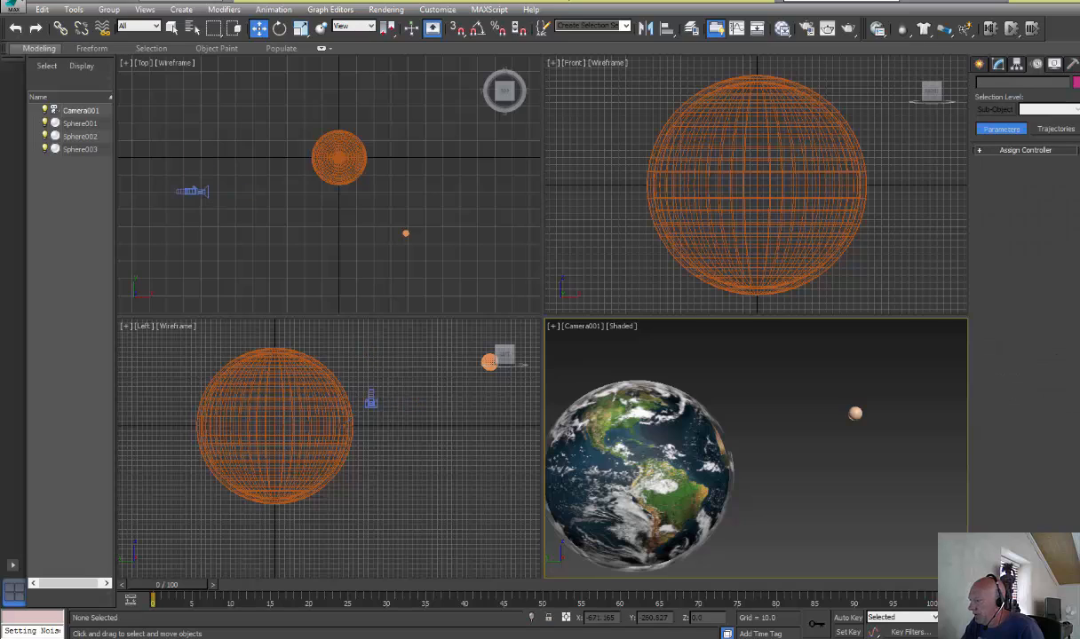
key("/")
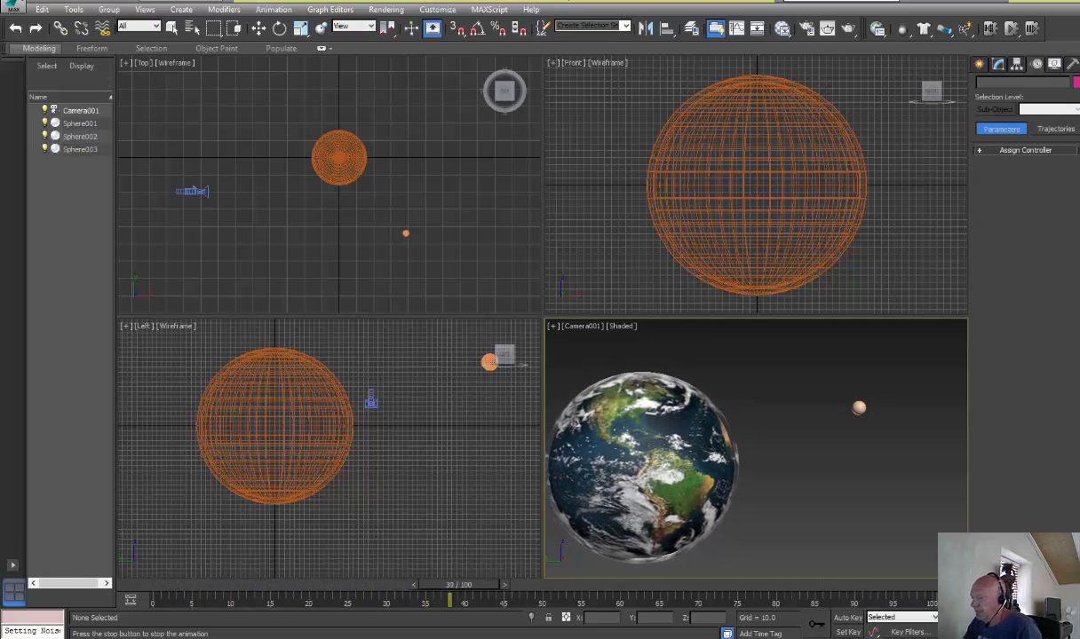
key("Home")
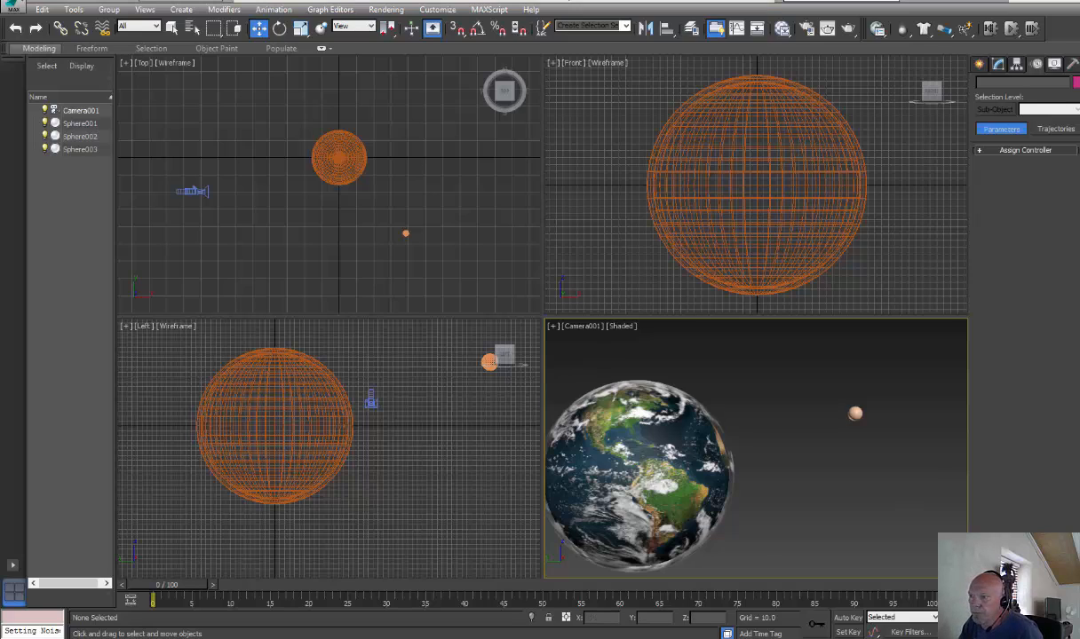
Select the camera in the Top viewport and assign it a Noise rotation controller
left_click(190, 195)
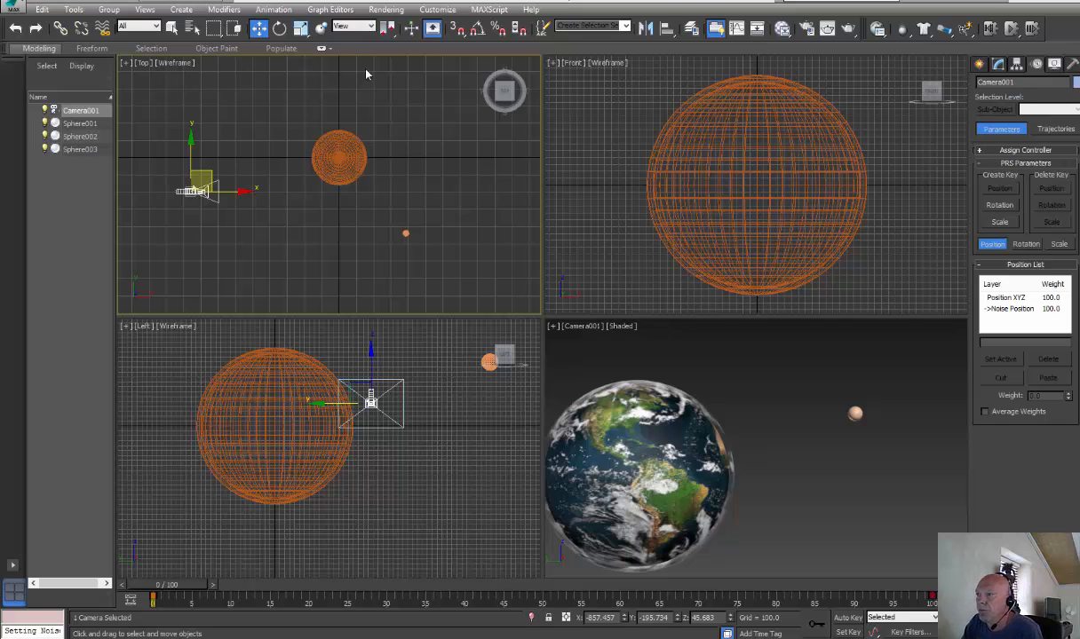
left_click(268, 11)
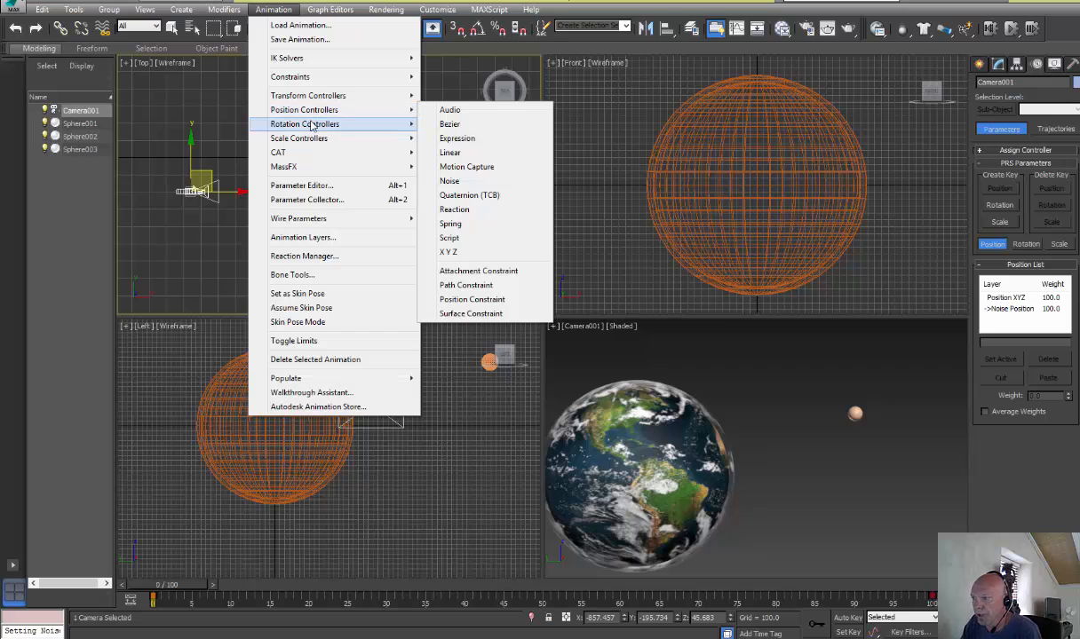
mouse_move(311, 124)
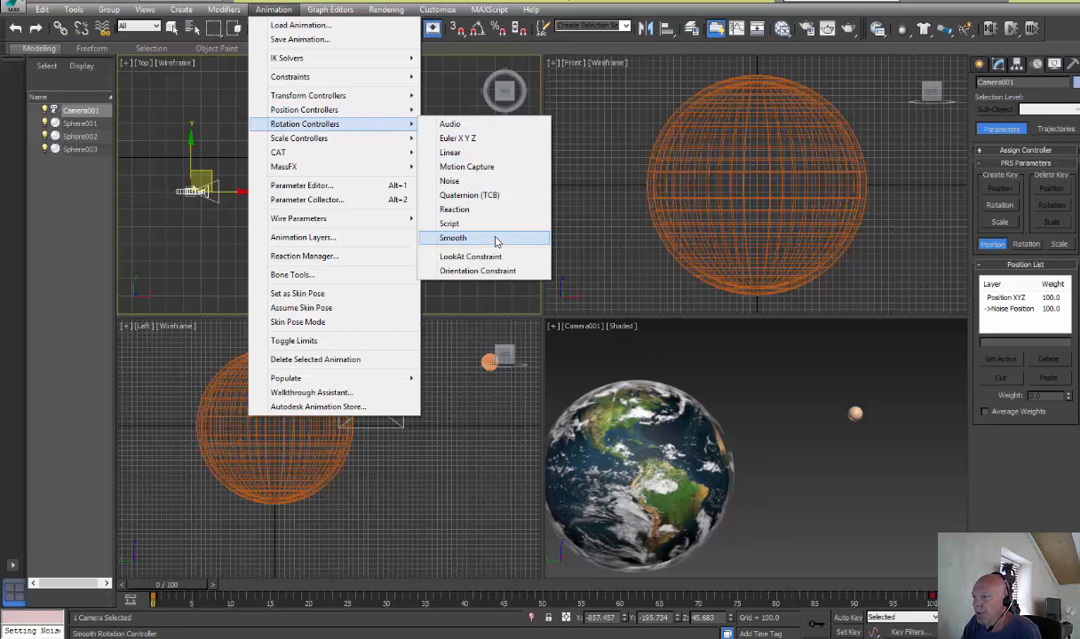
left_click(471, 180)
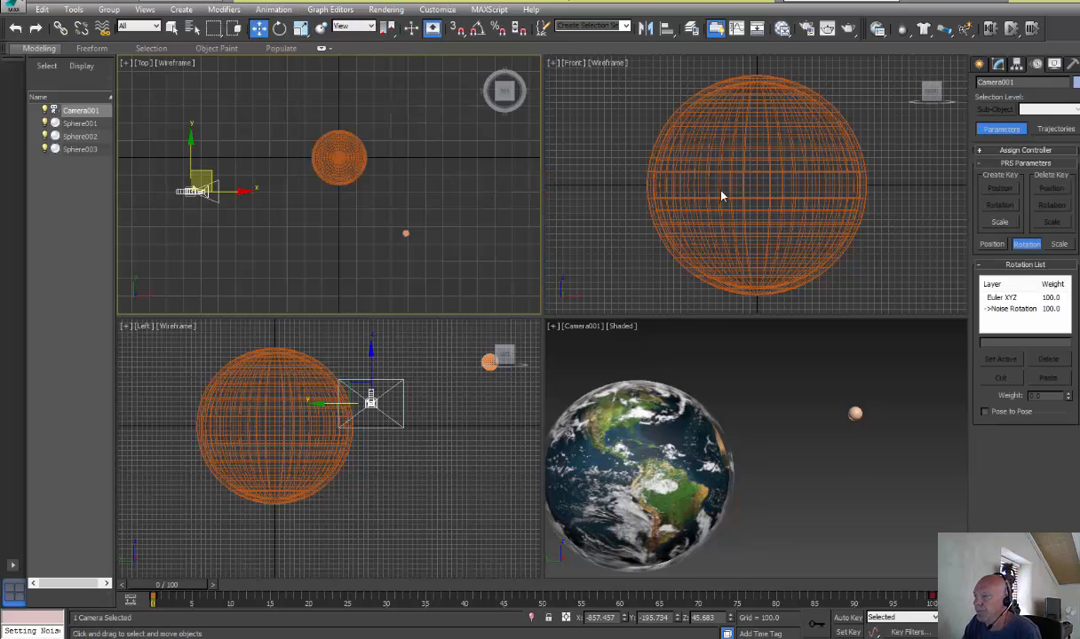
Open the camera's Noise Rotation properties in the Curve Editor and set X strength to 1, Y and Z strength to 15
left_click(737, 31)
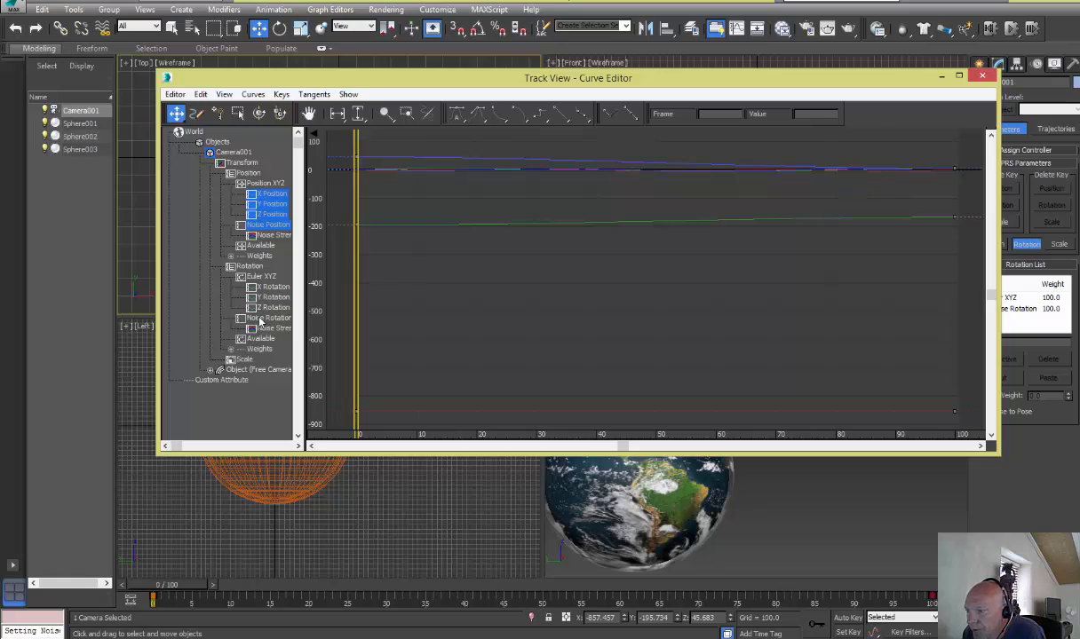
left_click(240, 322)
right_click(242, 321)
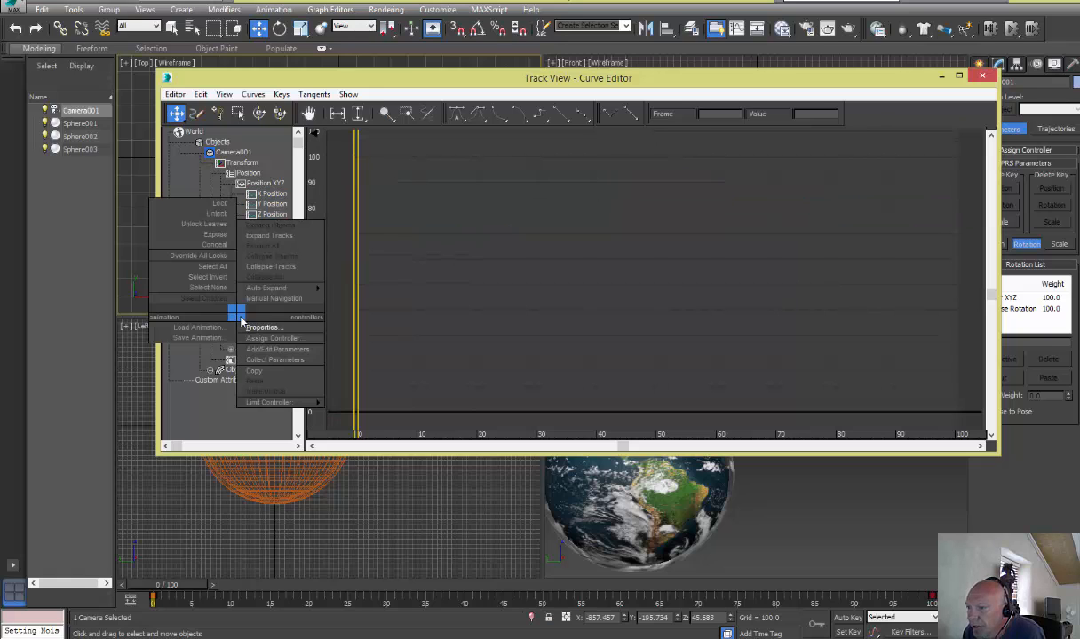
left_click(264, 327)
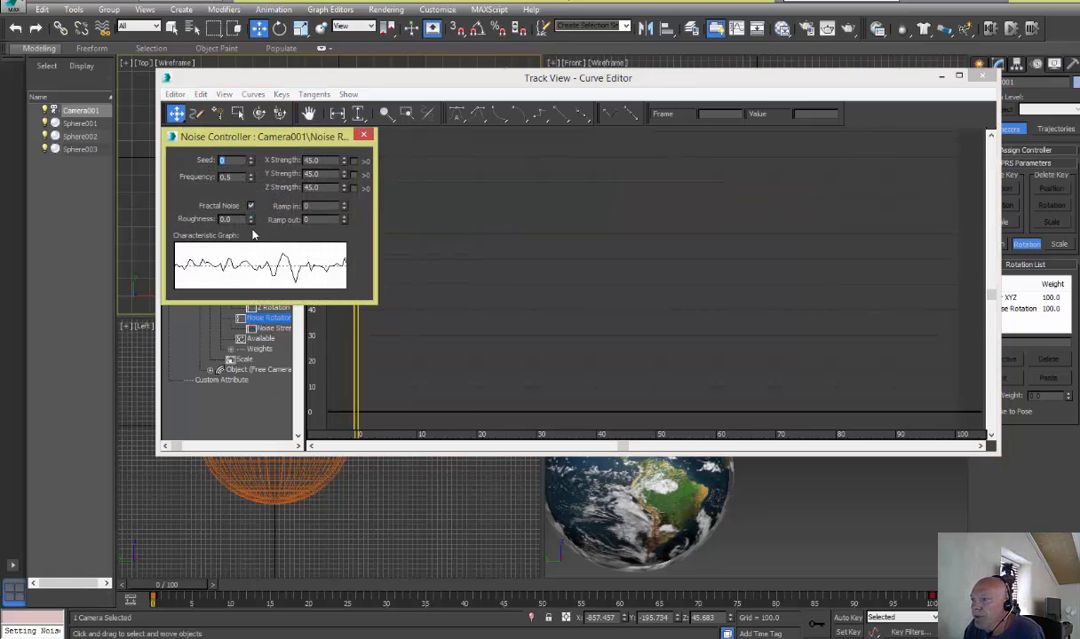
left_click_drag(325, 161, 292, 164)
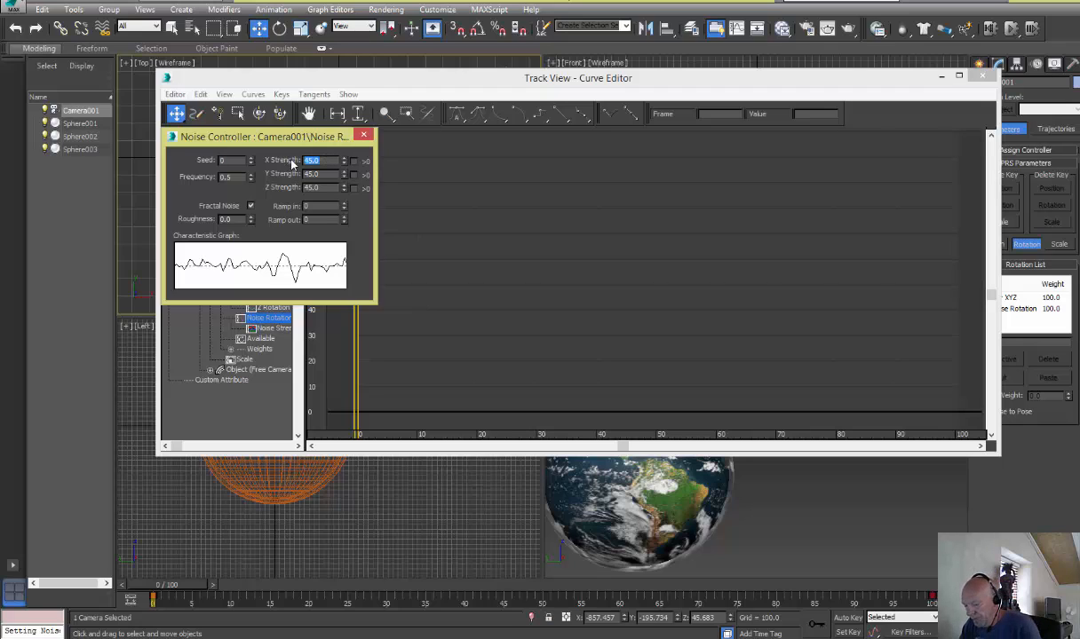
type("1")
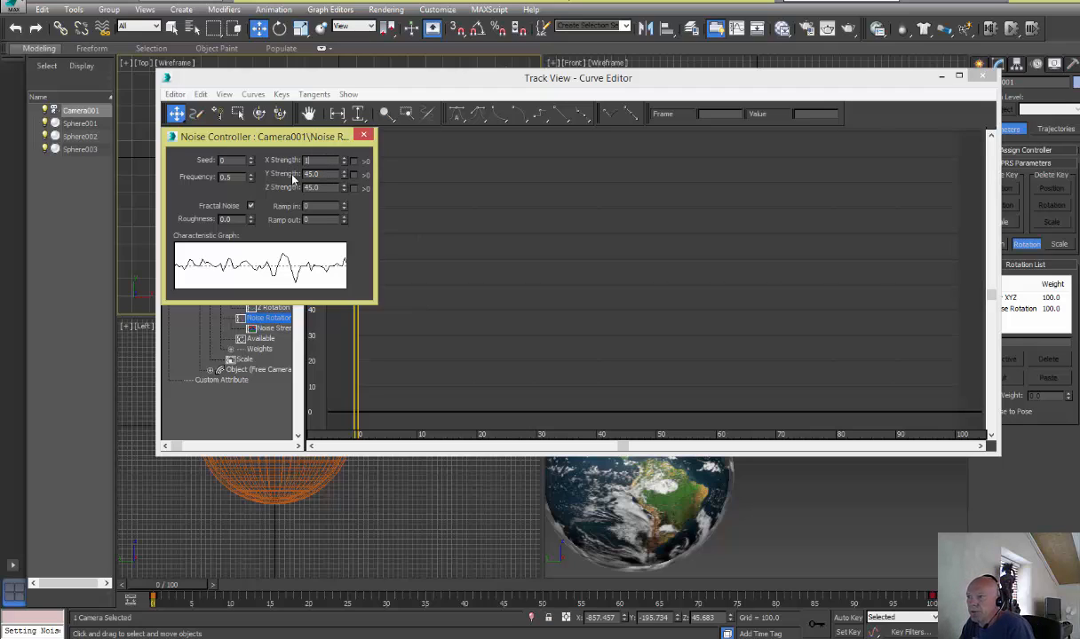
left_click_drag(322, 175, 277, 167)
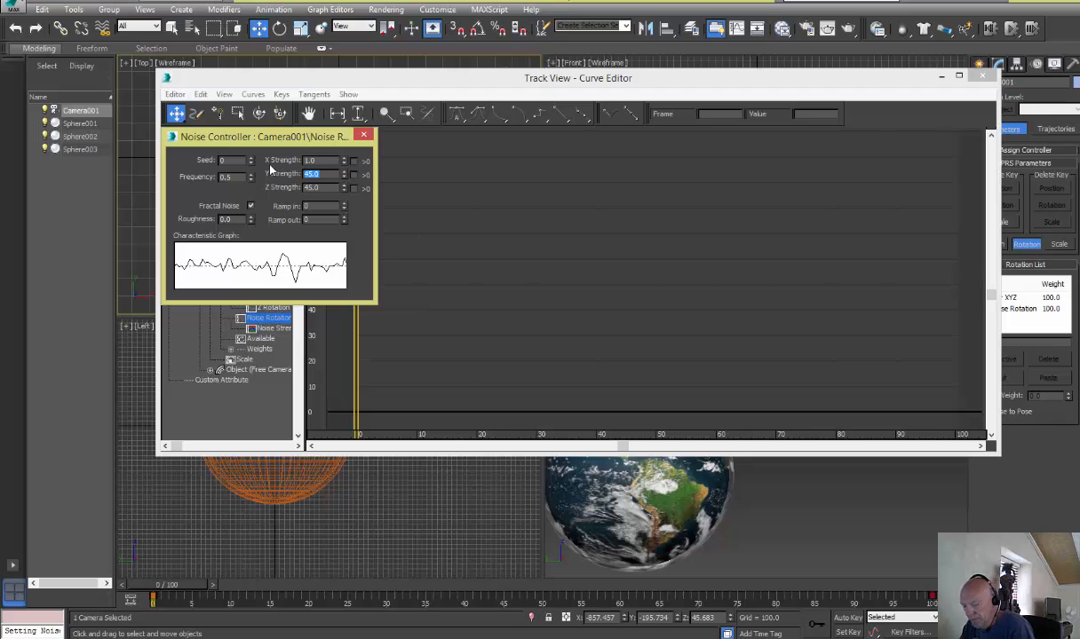
type("15")
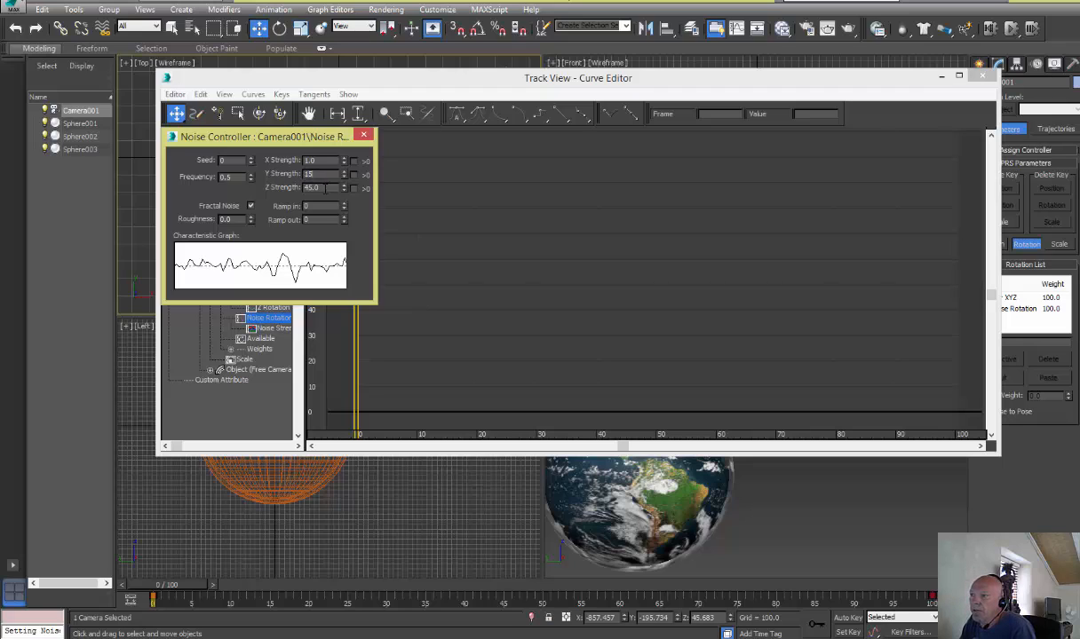
left_click_drag(326, 188, 301, 187)
type("15")
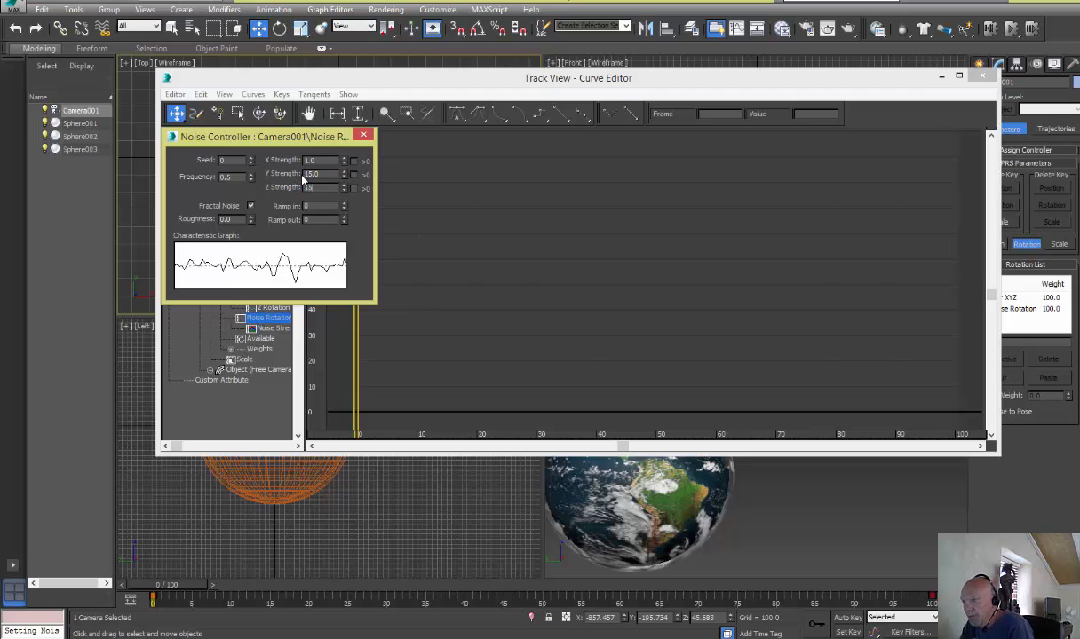
key("Return")
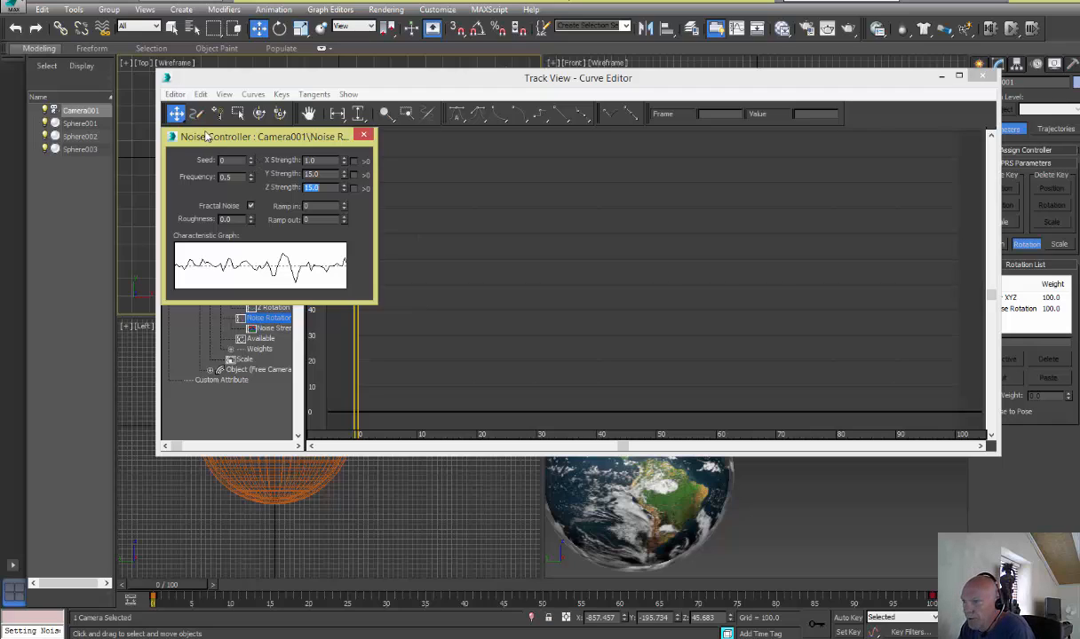
Set the rotation noise frequency to 0.01, then close the controller properties and the Curve Editor
left_click(226, 177)
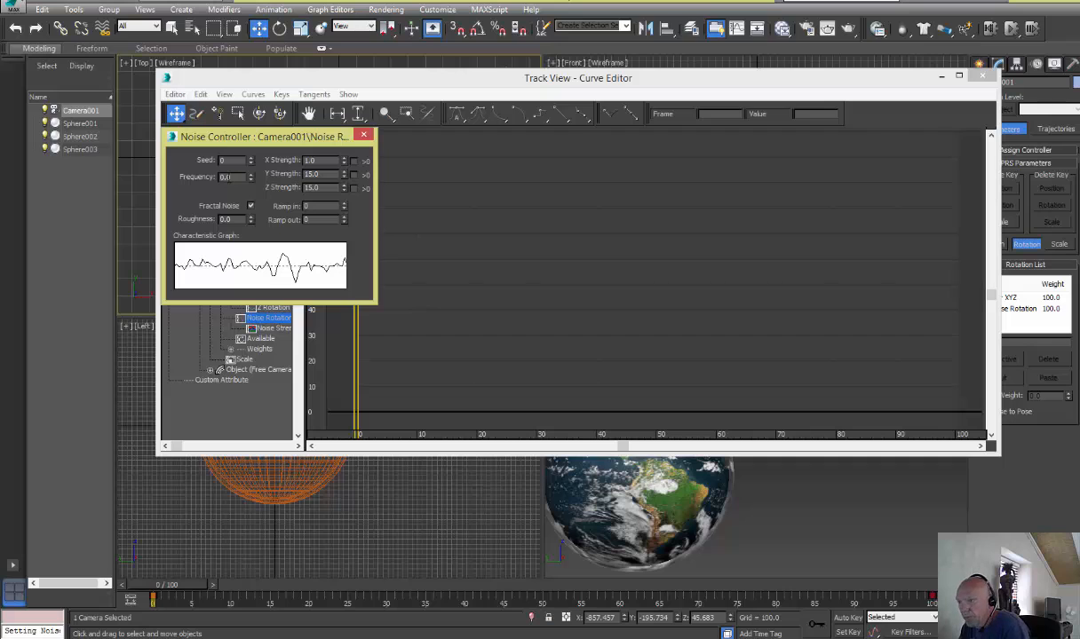
left_click(364, 135)
left_click(981, 77)
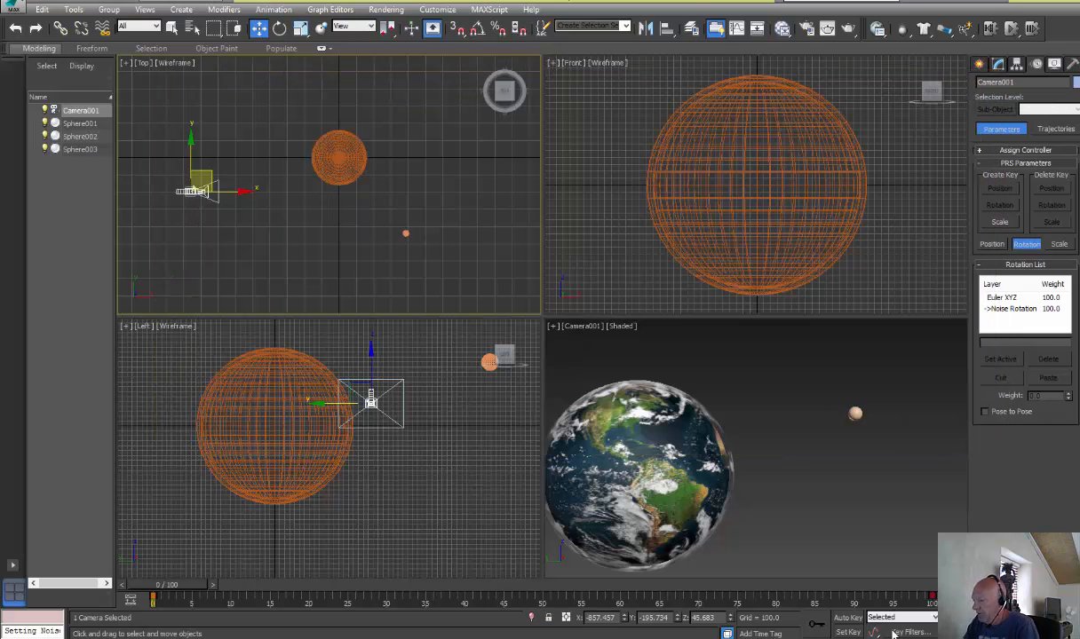
Play the animation in the camera viewport to check the combined position and rotation noise, then stop playback
left_click(872, 548)
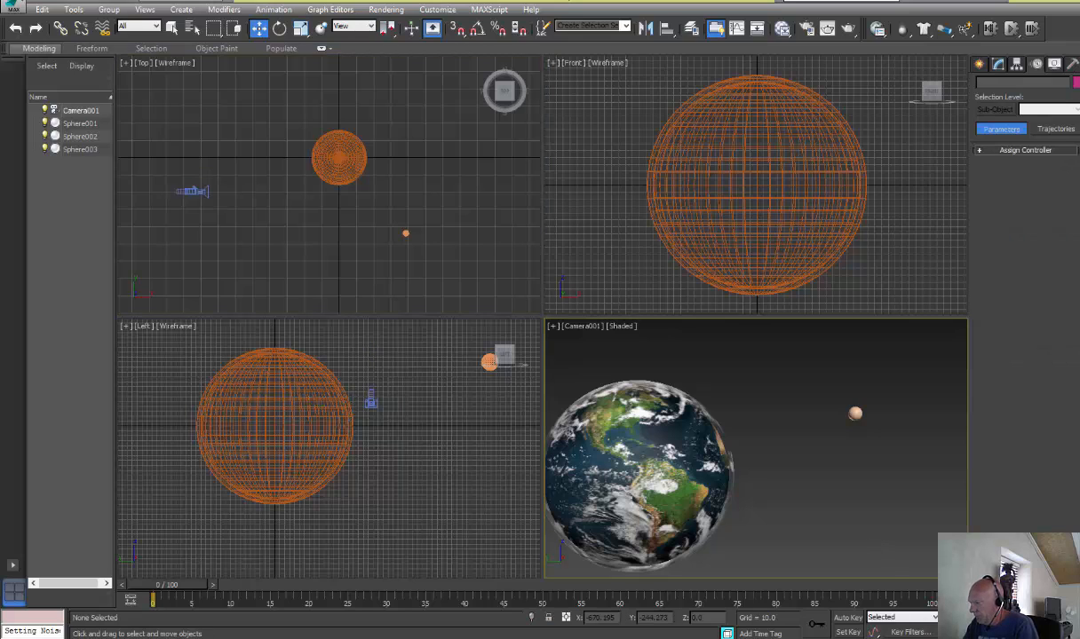
key("slash")
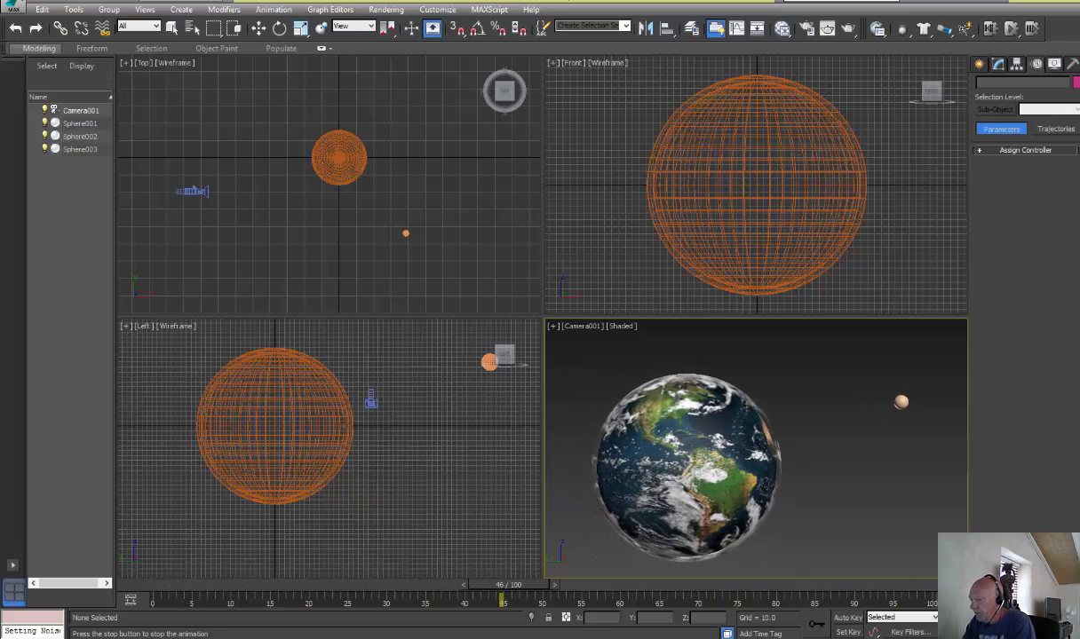
left_click(988, 618)
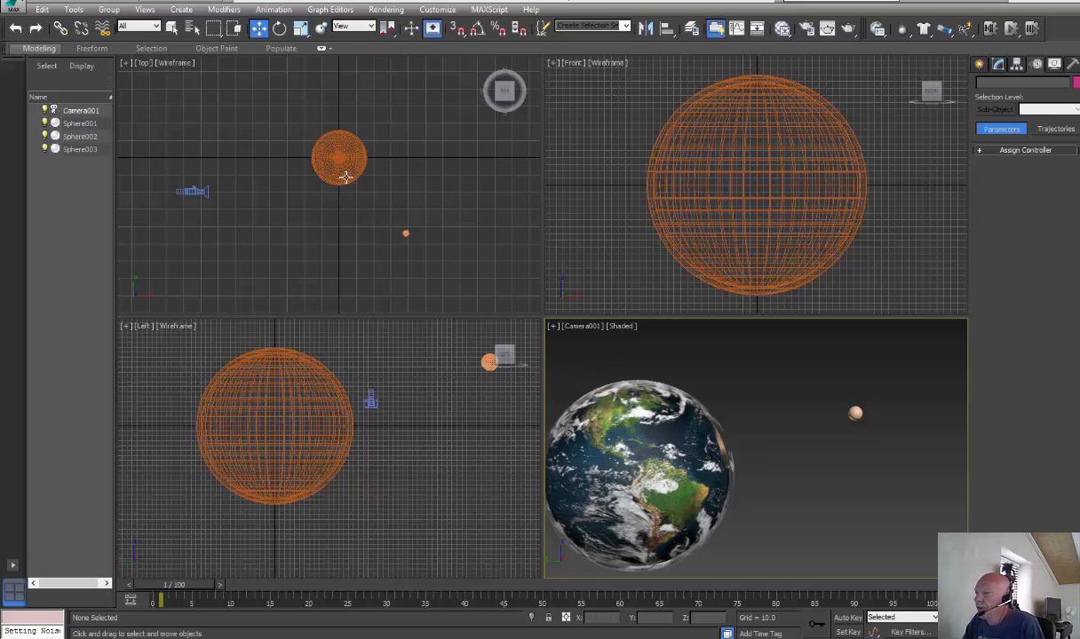
left_click(980, 66)
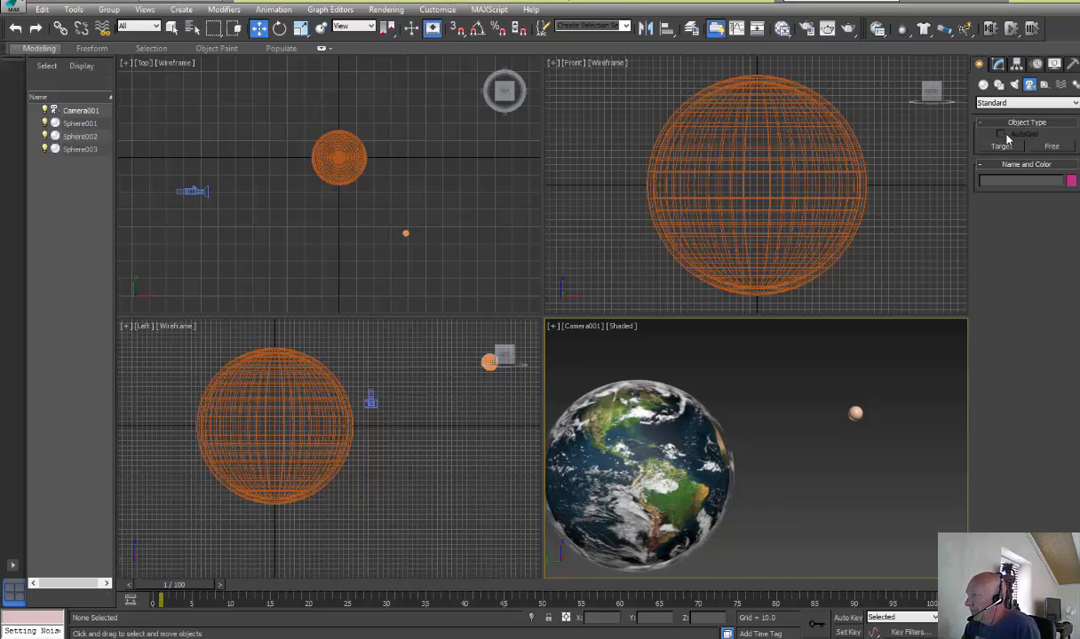
left_click(1014, 85)
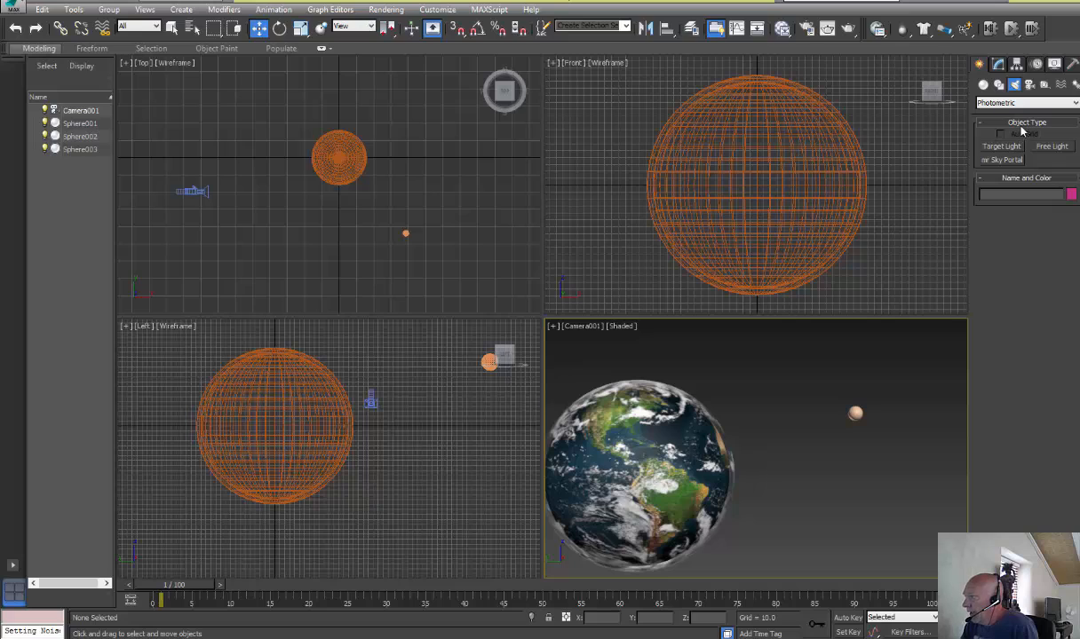
left_click(1041, 104)
left_click(973, 121)
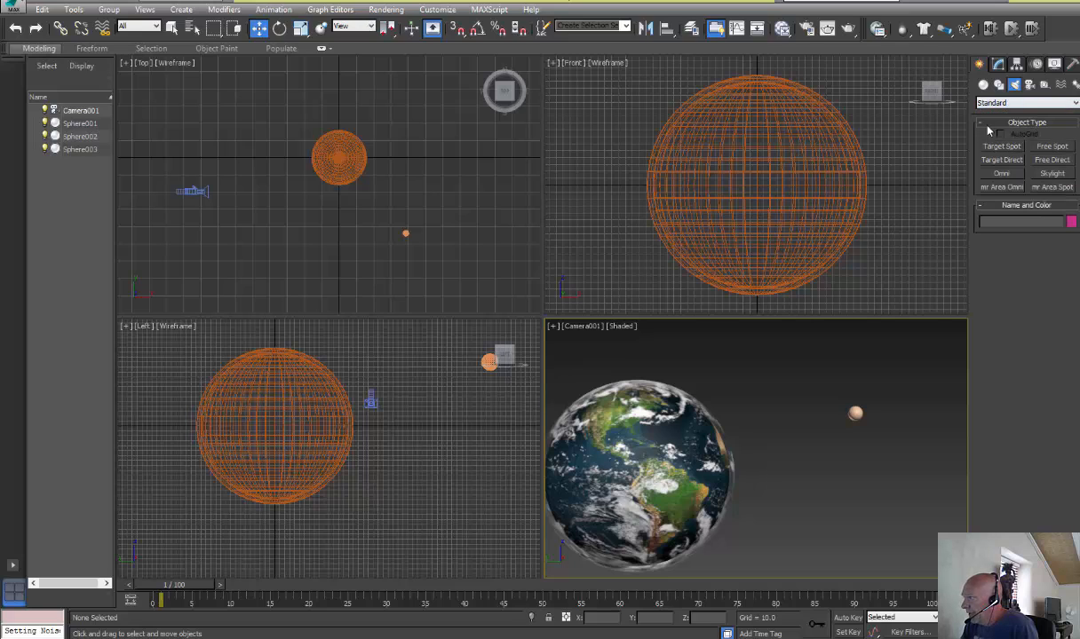
left_click(1001, 174)
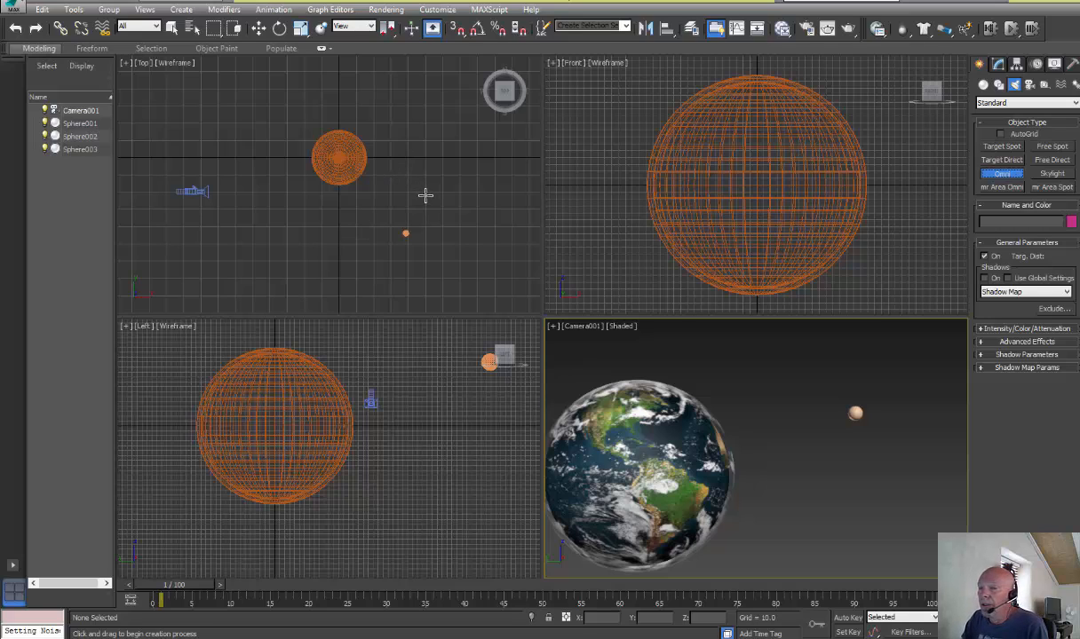
left_click(422, 190)
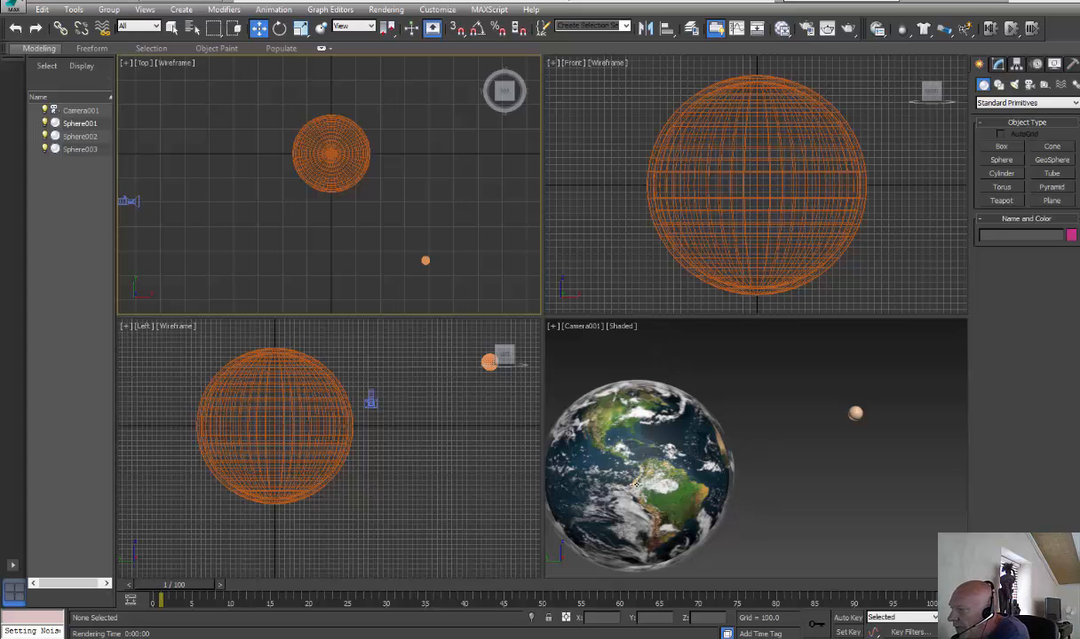
Select the cloud sphere in the camera viewport and reduce its radius to 144.031, closer to the Earth's surface
left_click(636, 386)
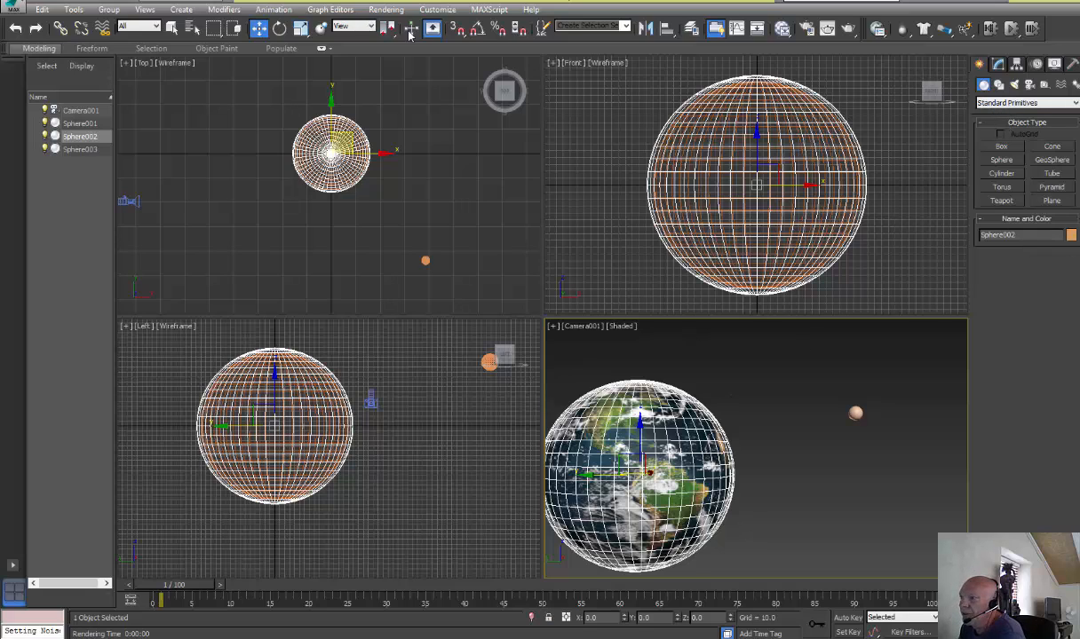
left_click(998, 65)
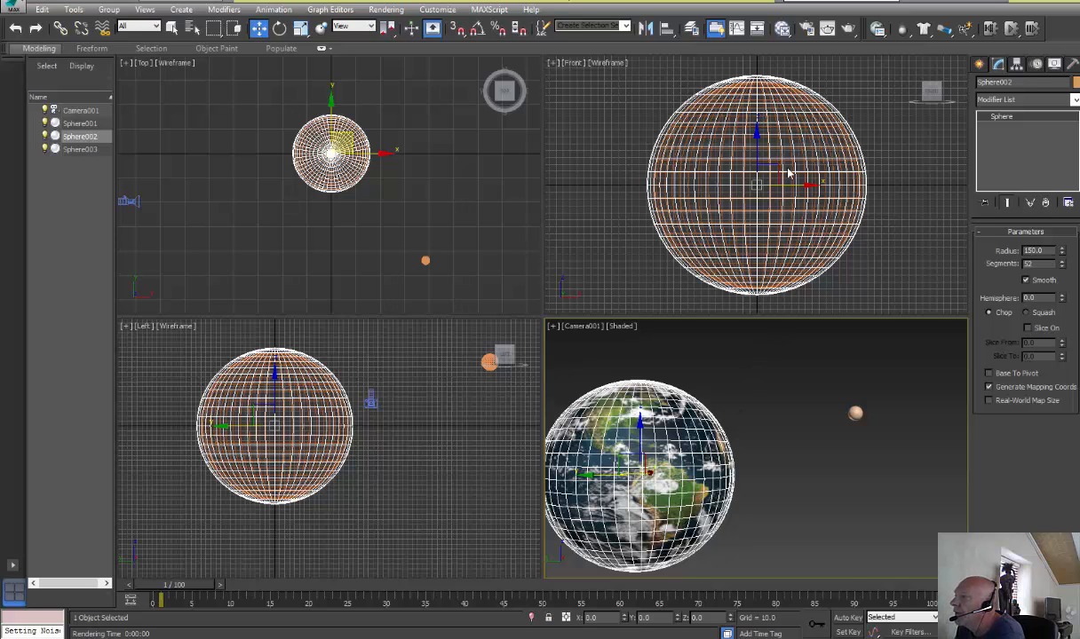
left_click(1062, 255)
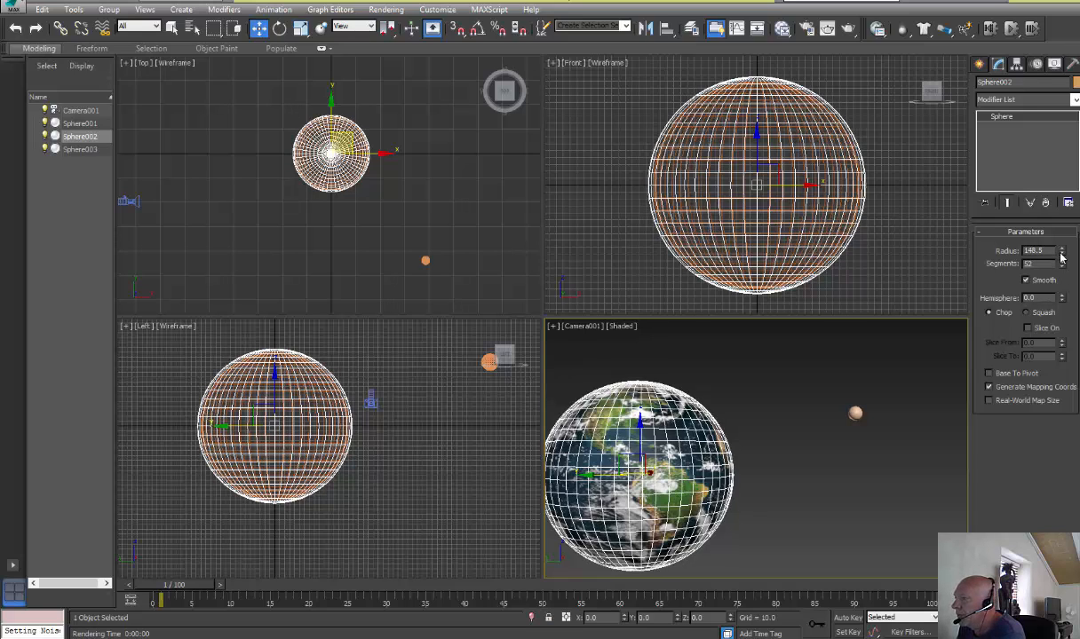
scroll(858, 231, "up", 8)
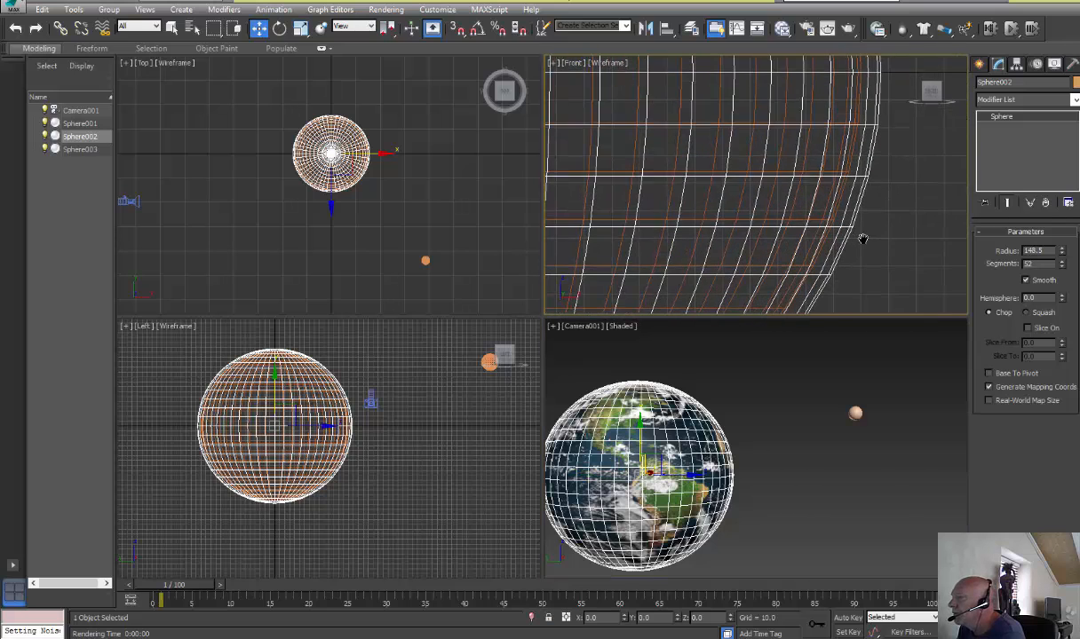
middle_click_drag(863, 238, 871, 246)
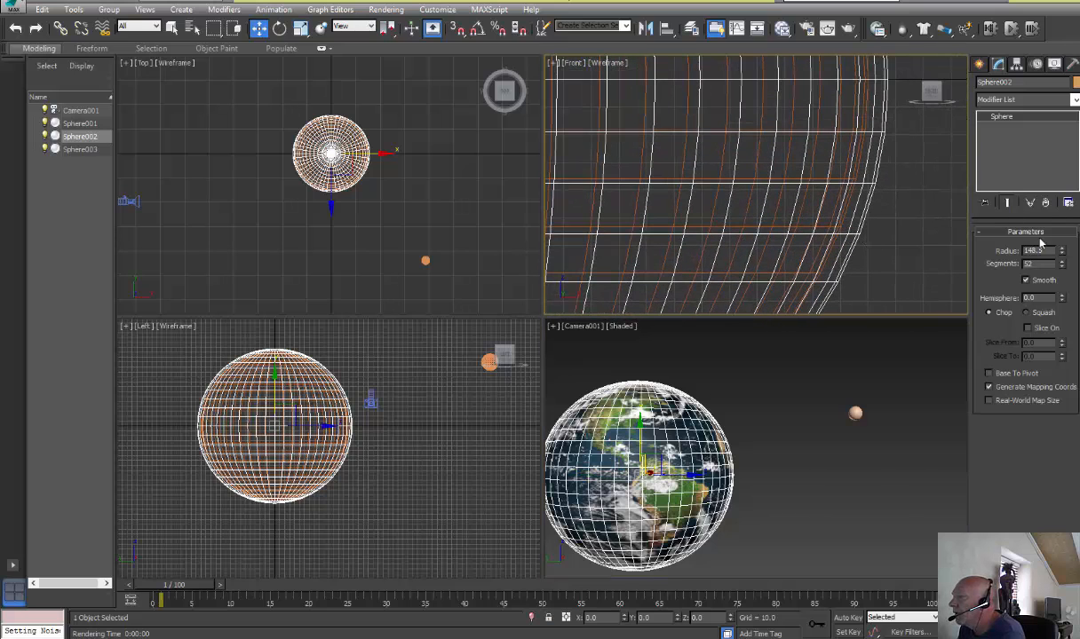
left_click_drag(1062, 253, 1061, 255)
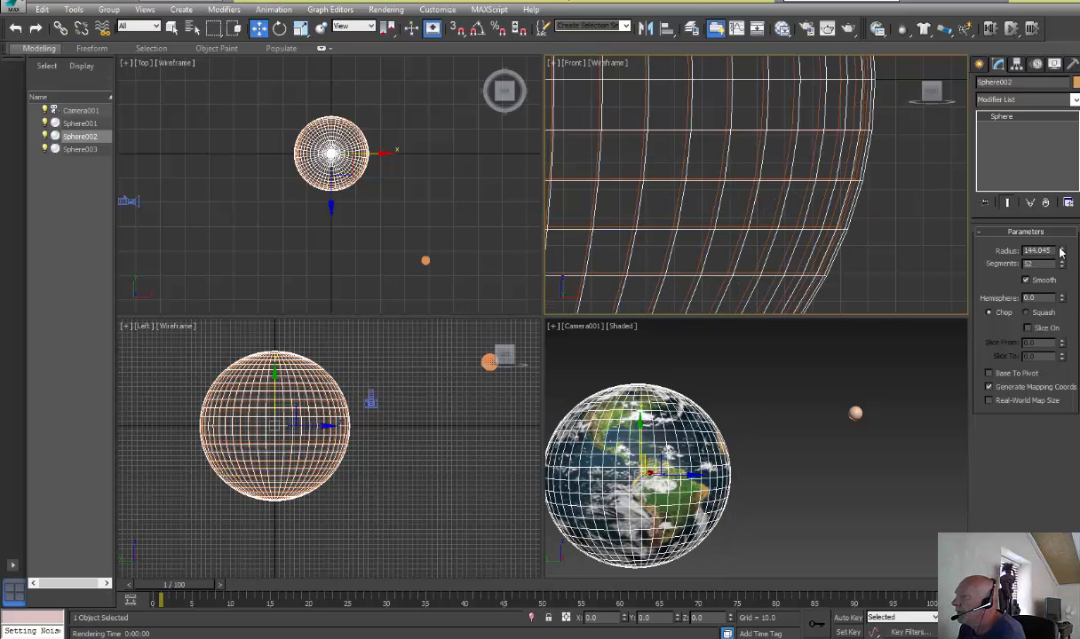
left_click(1061, 252)
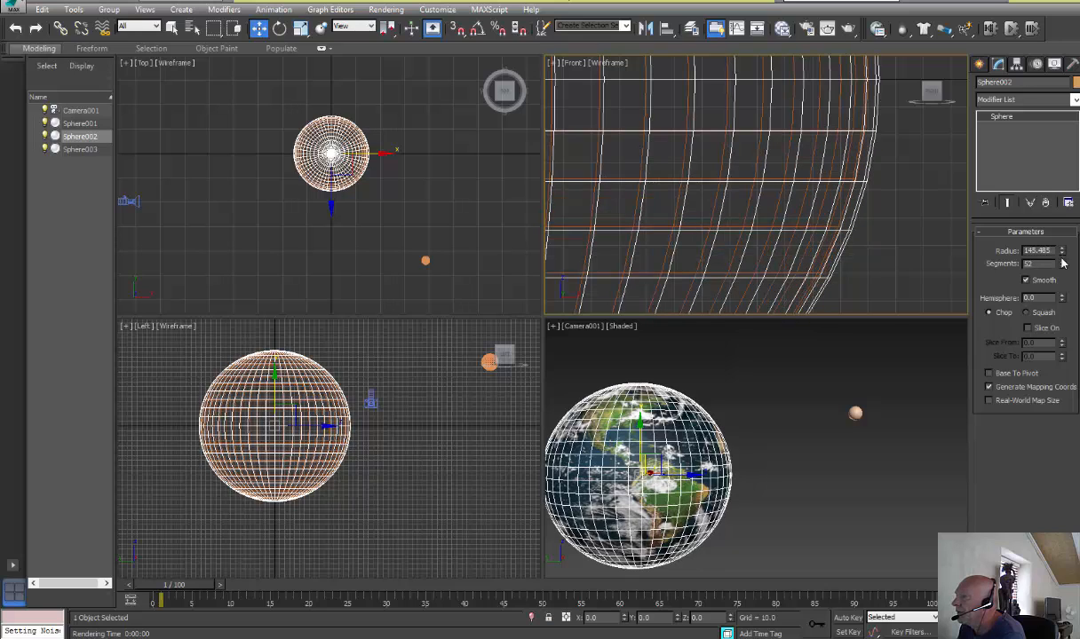
left_click(1062, 255)
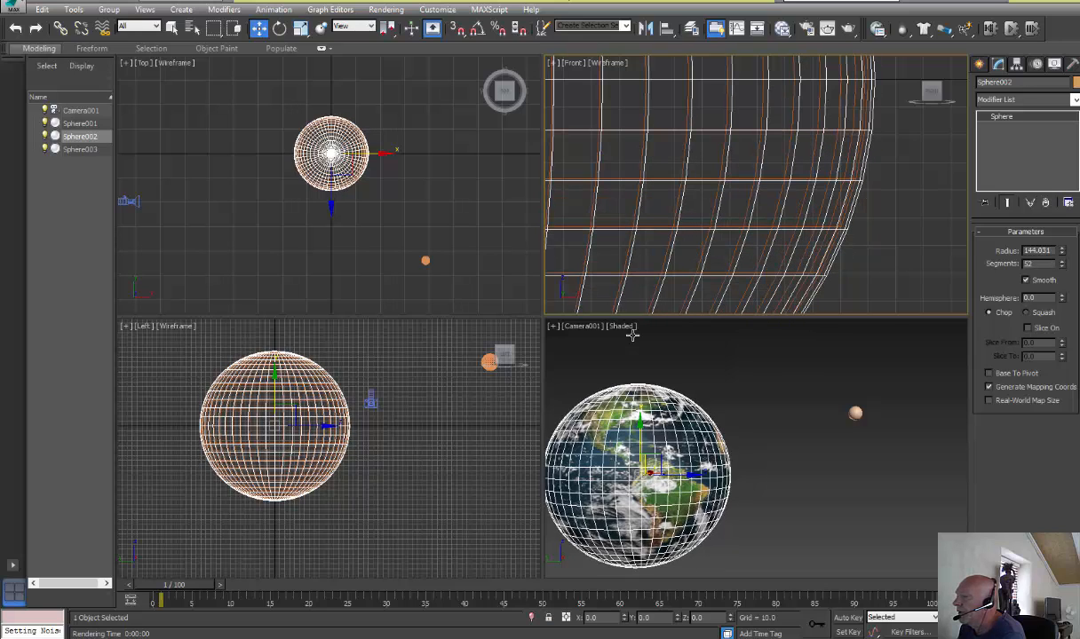
Test-render the camera view to check the cloud layer, close the rendered frame, and return the timeline to frame 0
left_click(654, 443)
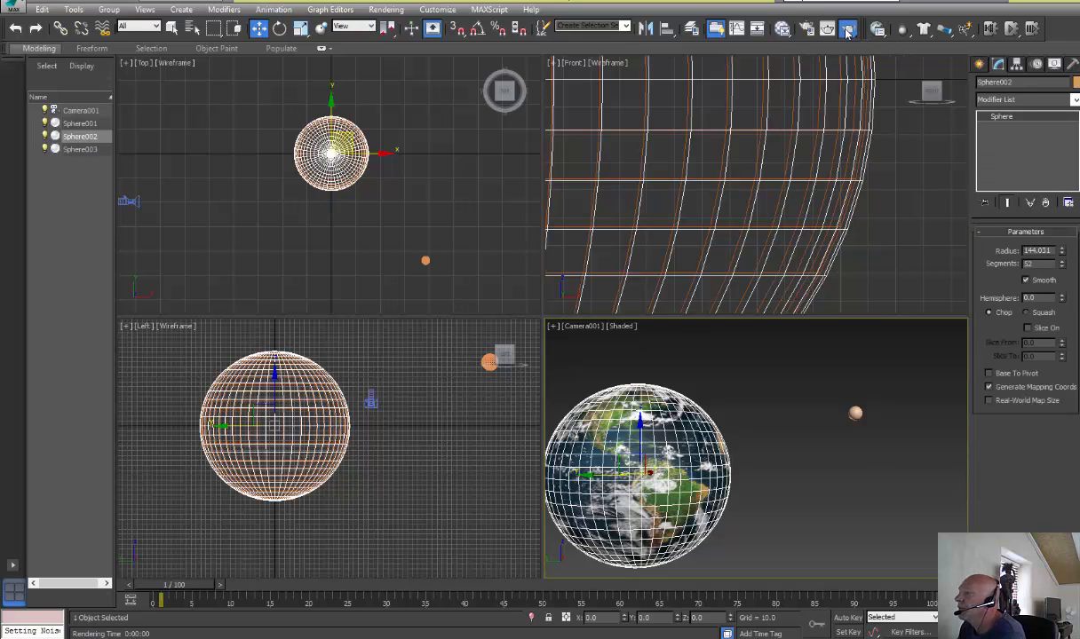
left_click(847, 30)
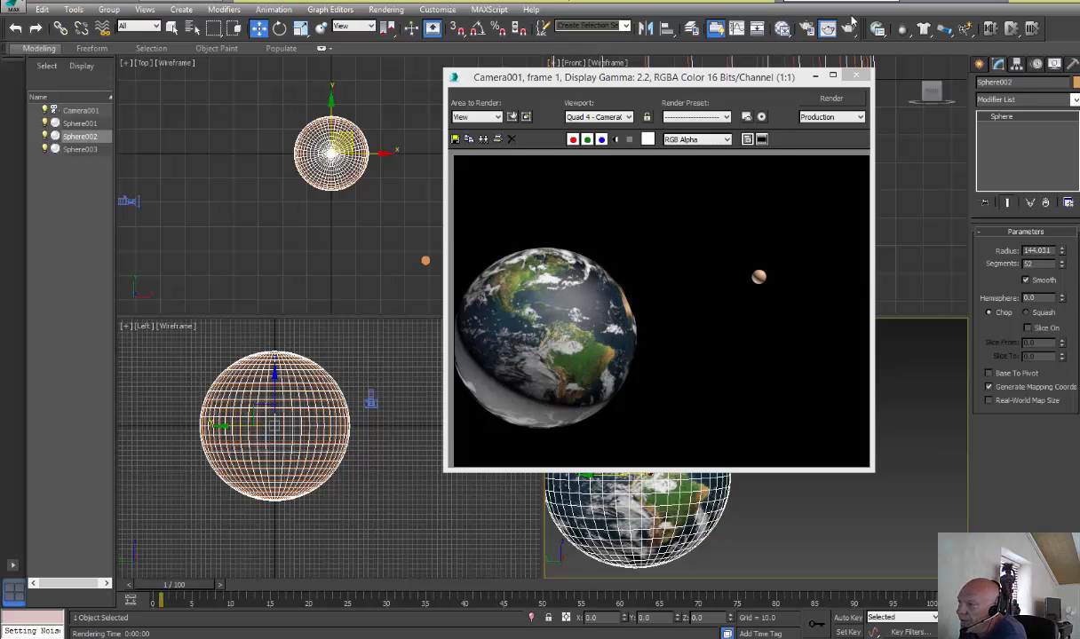
left_click(855, 77)
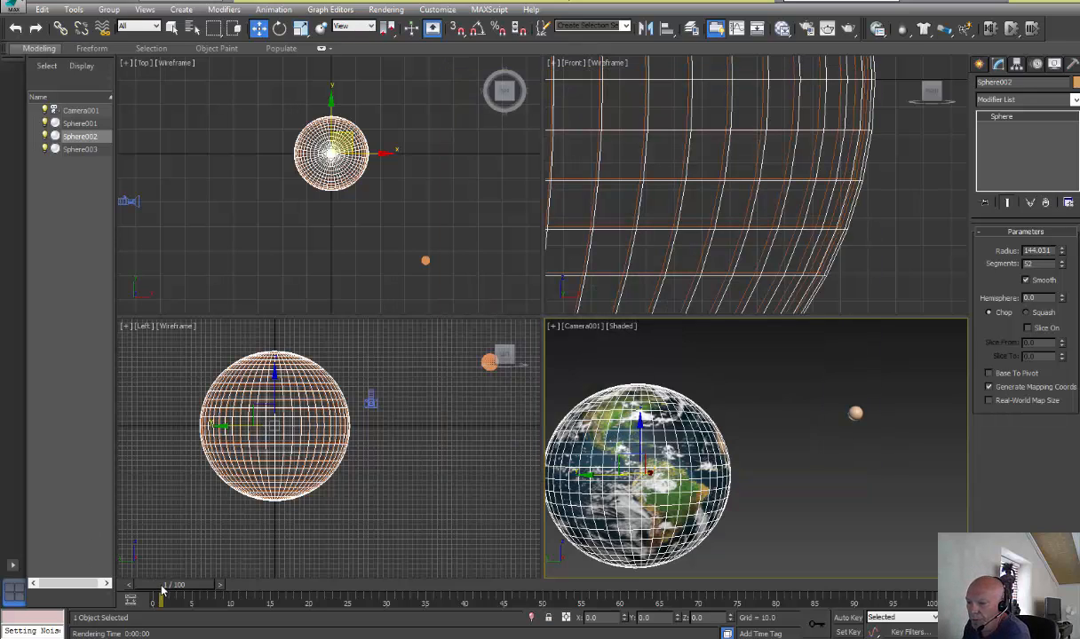
mouse_move(163, 591)
left_mouse_down()
mouse_move(372, 622)
mouse_move(749, 596)
mouse_move(146, 579)
left_mouse_up()
key("w")
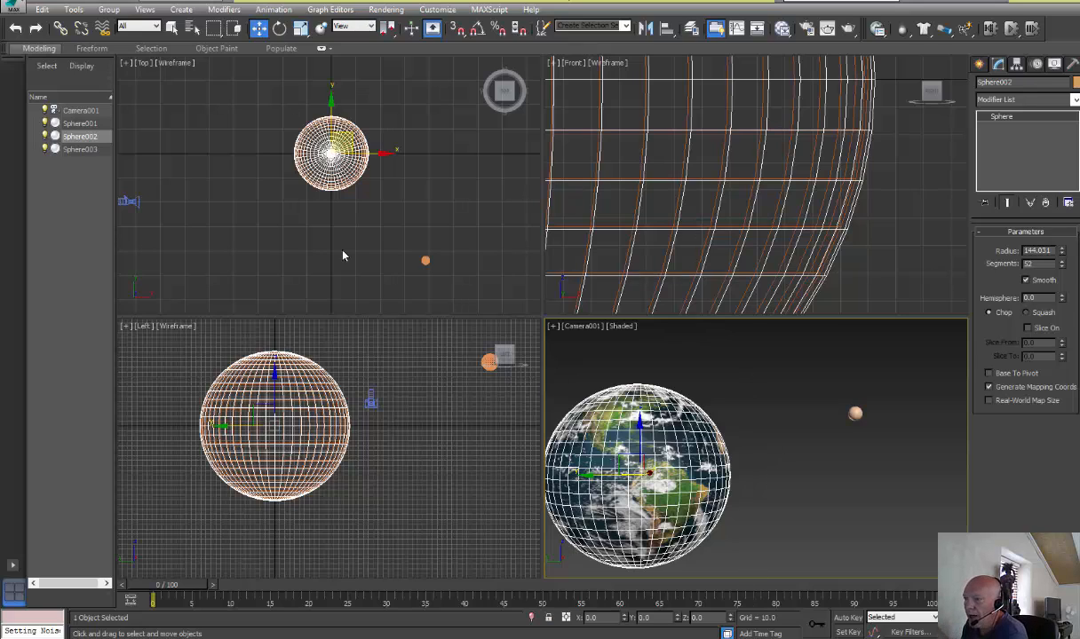
Create a standard Omni light in the Top viewport, just below the Earth and before the moon
left_click(980, 64)
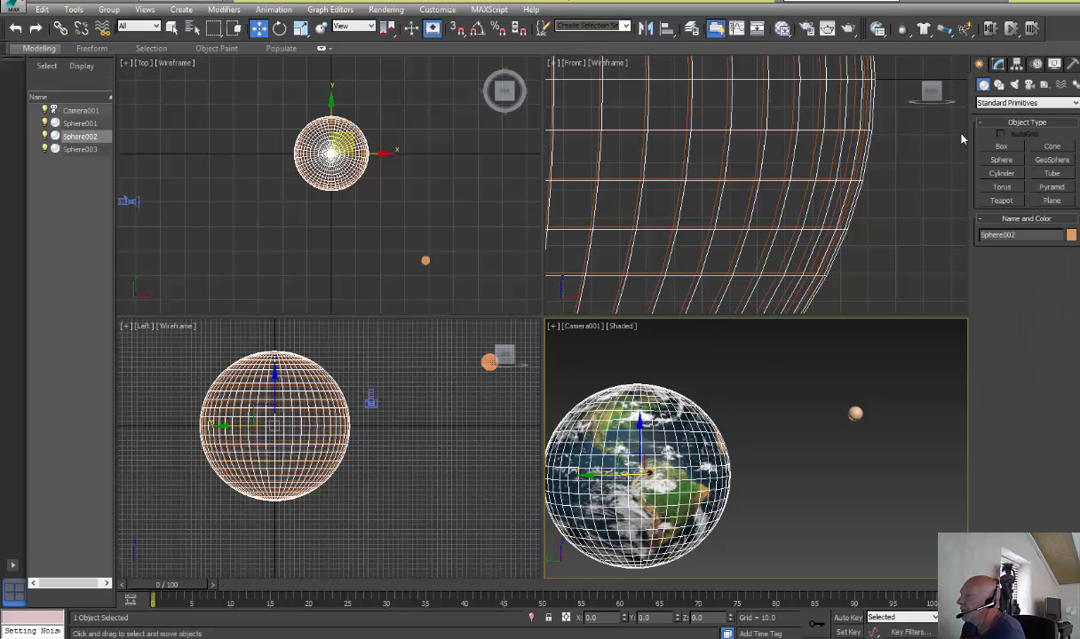
left_click(1015, 84)
left_click(999, 103)
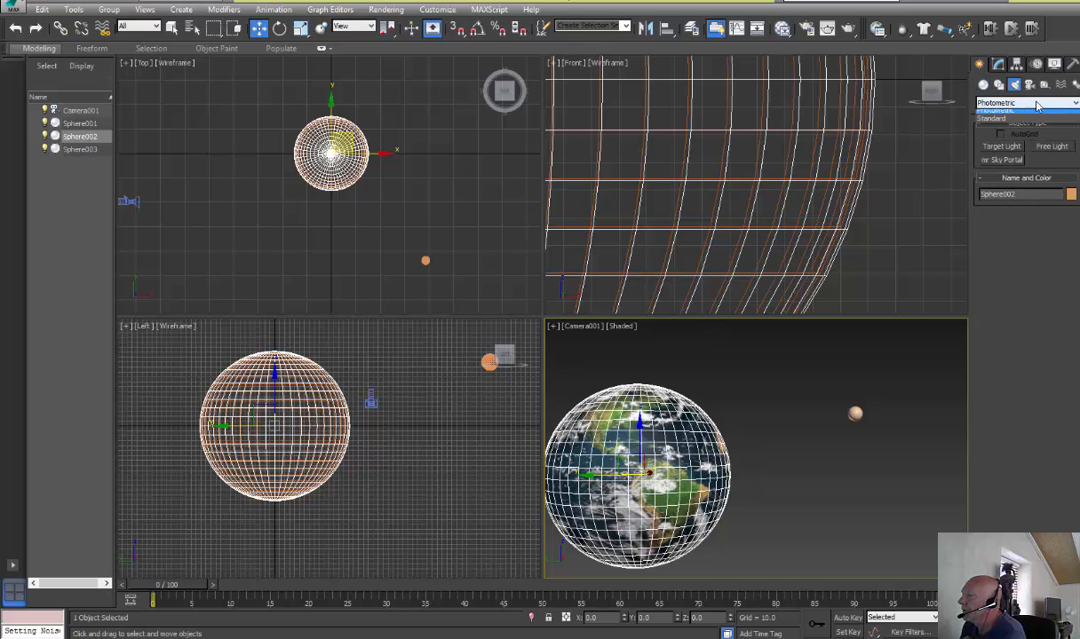
left_click(989, 123)
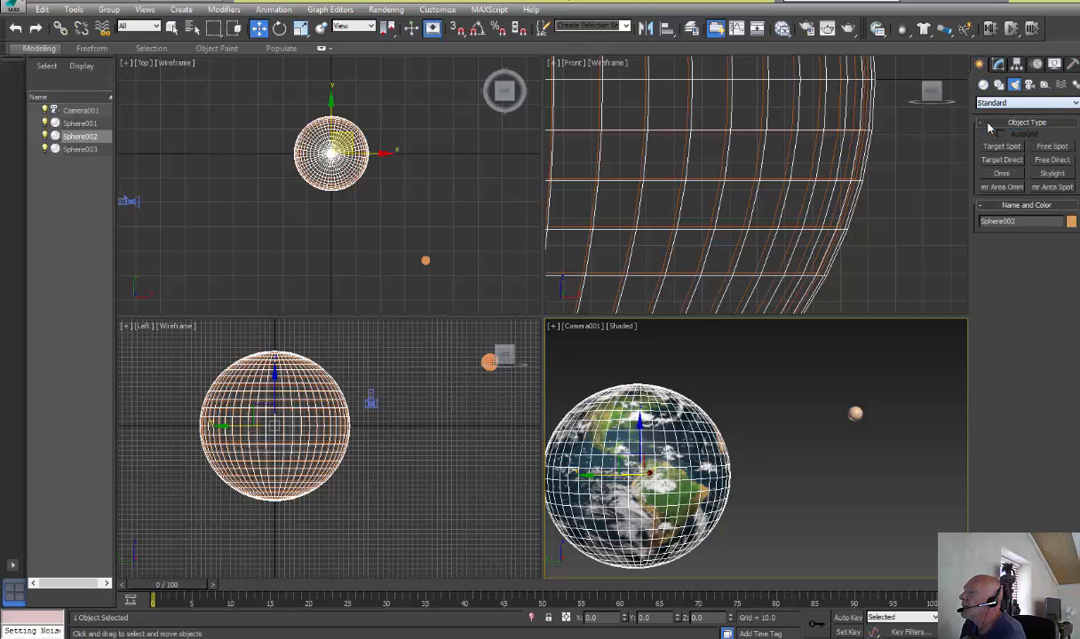
left_click(1000, 175)
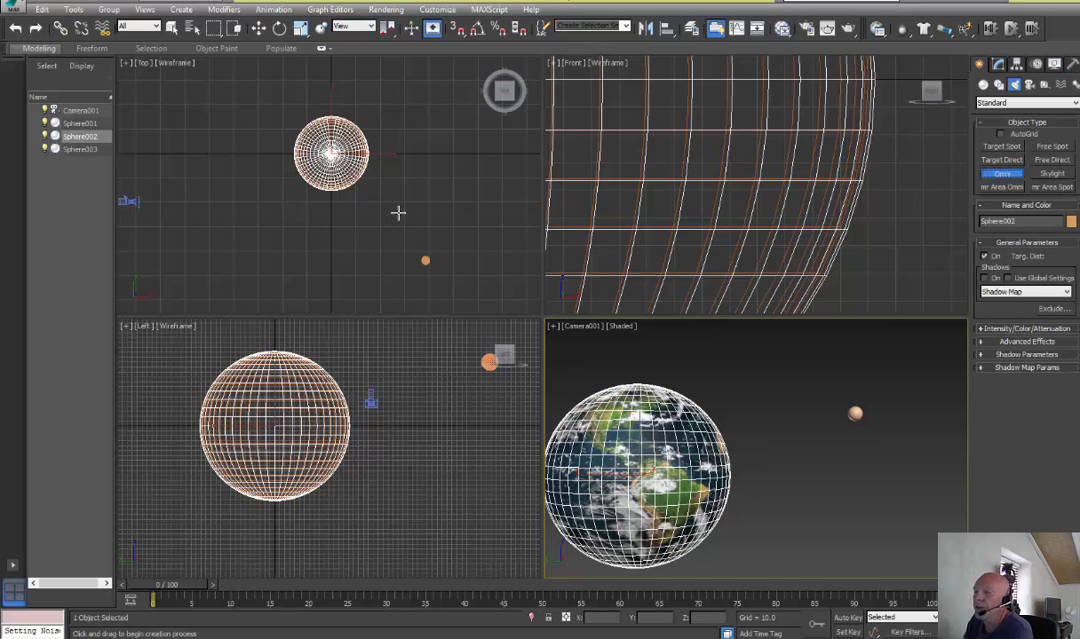
left_click(322, 220)
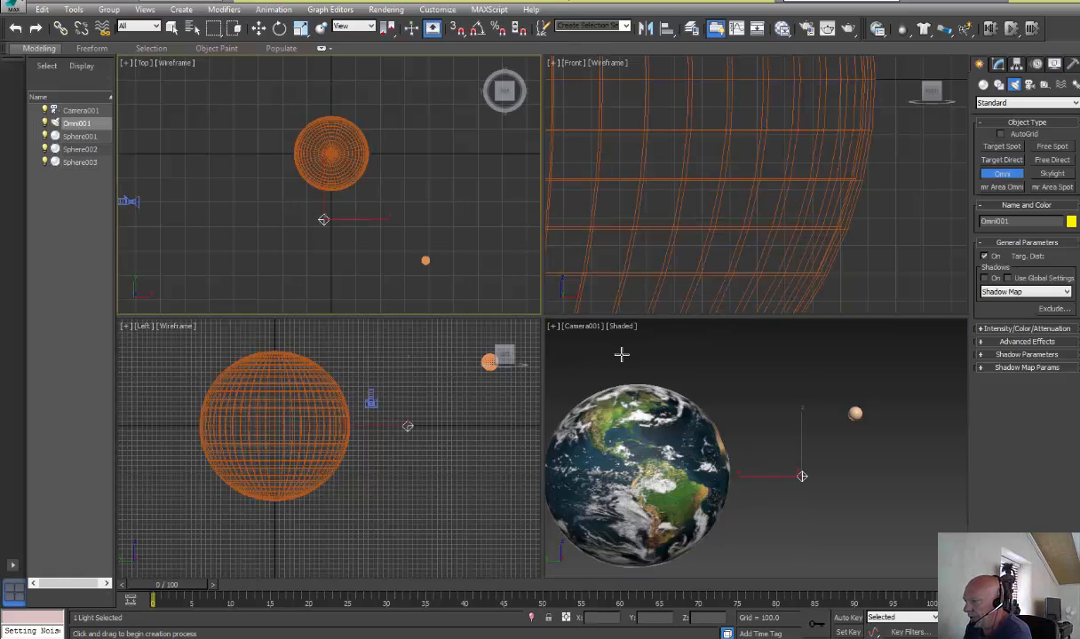
left_click(258, 28)
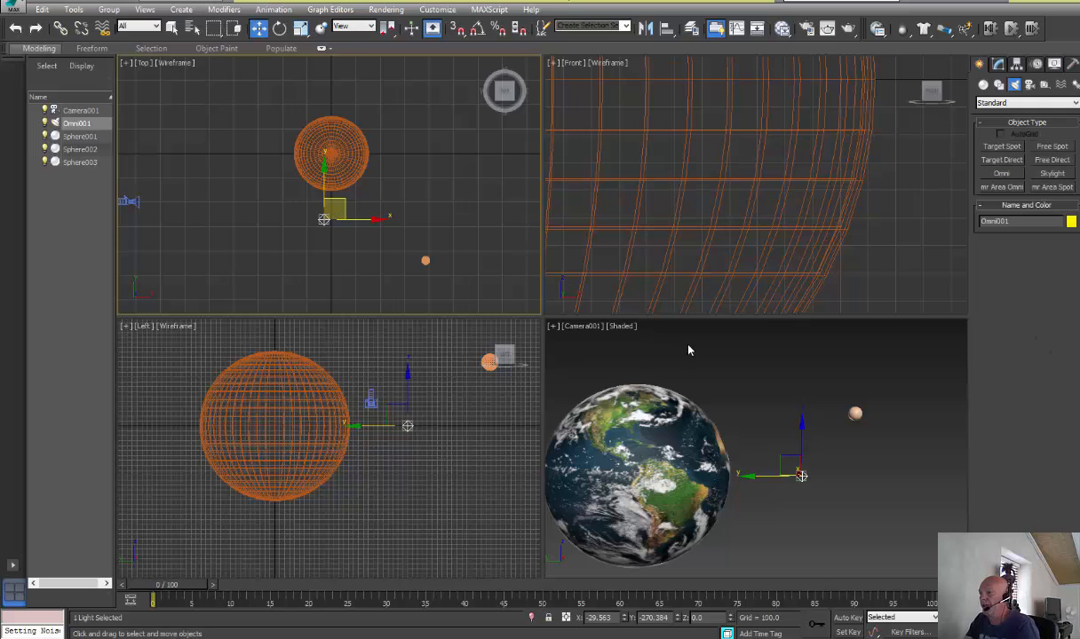
Test-render the camera view to check the Omni lighting on the Earth and moon, then close the rendered frame
left_click(653, 327)
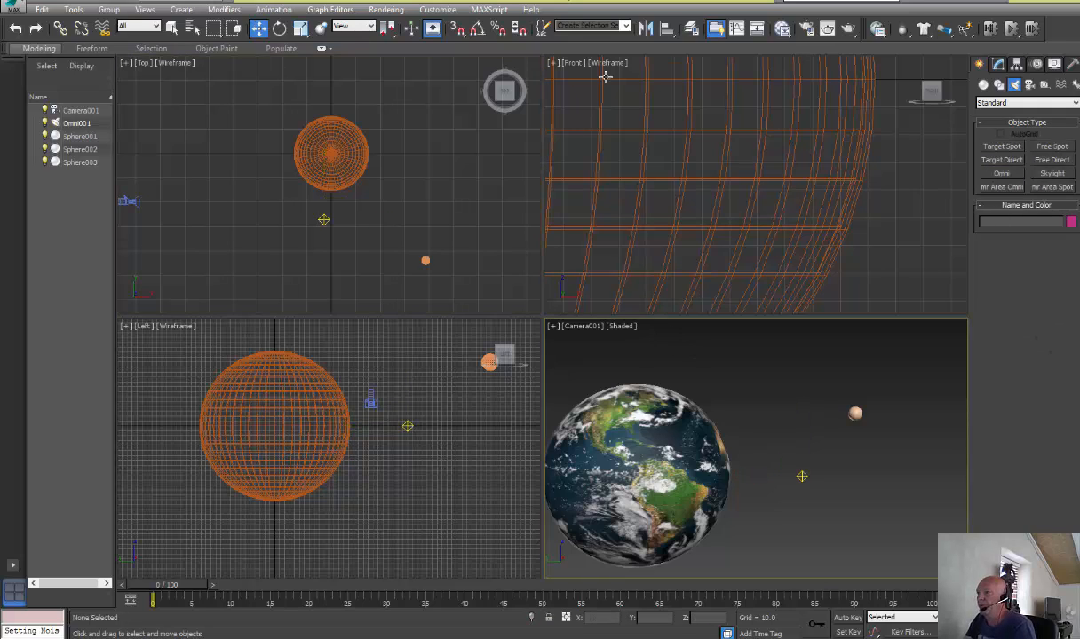
left_click(847, 29)
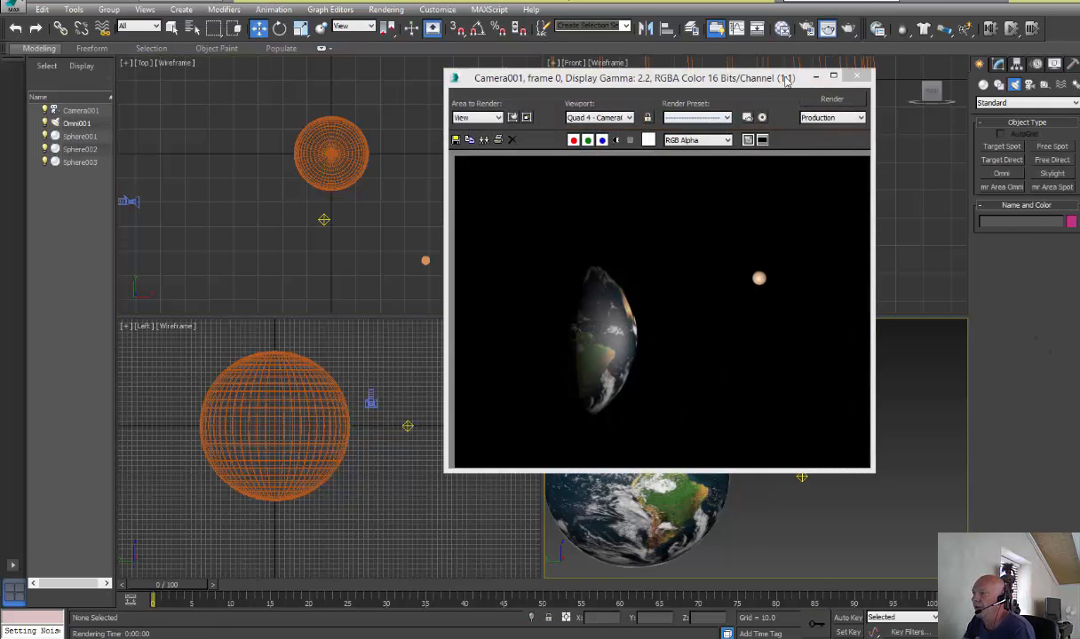
left_click(753, 83)
left_click_drag(753, 82, 733, 57)
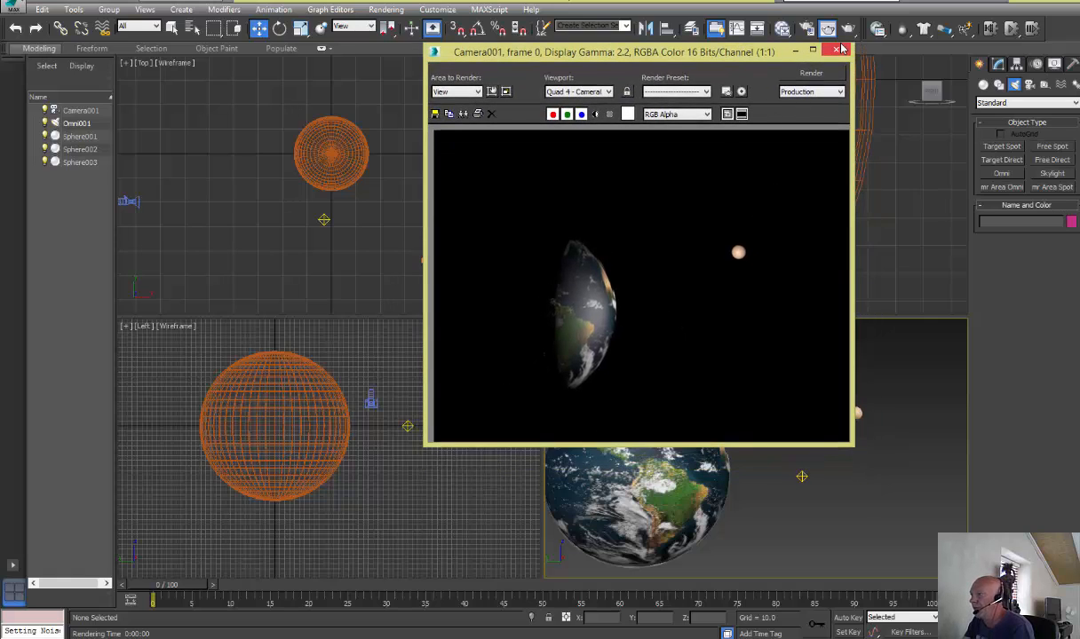
left_click(800, 49)
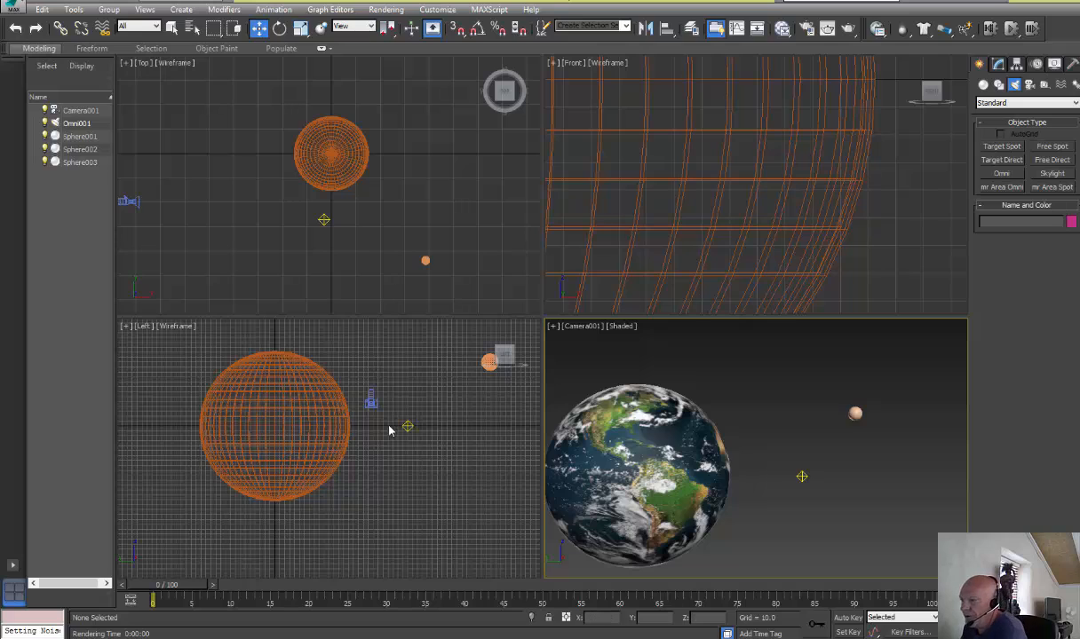
Move the Omni light in the Top viewport closer to the Earth and toward the camera, to about X -66.5, Y -232.9
left_click(323, 219)
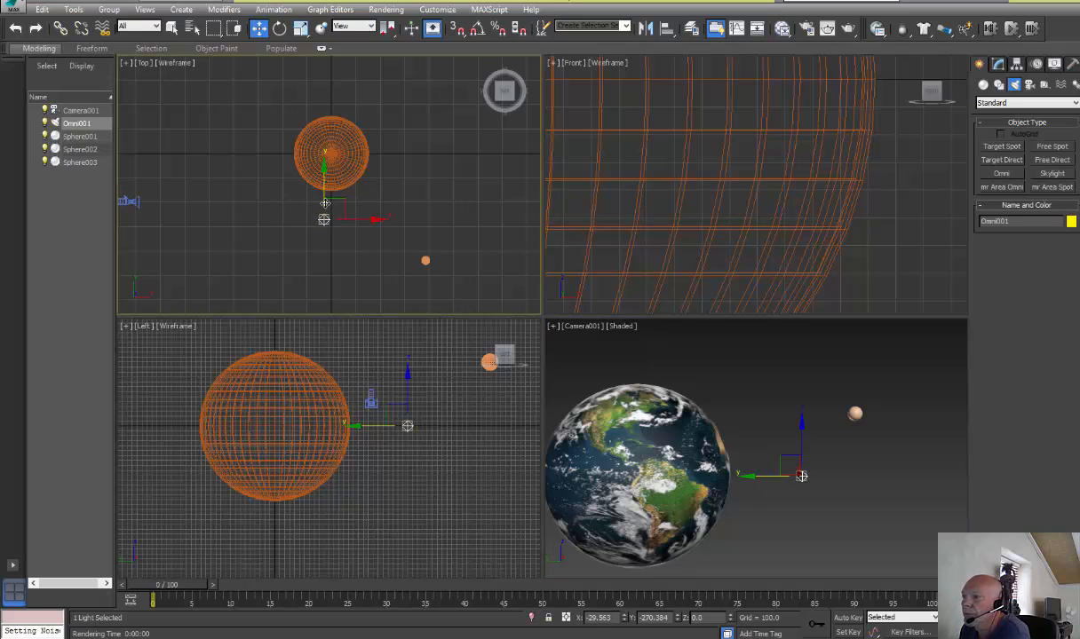
left_click_drag(325, 204, 325, 195)
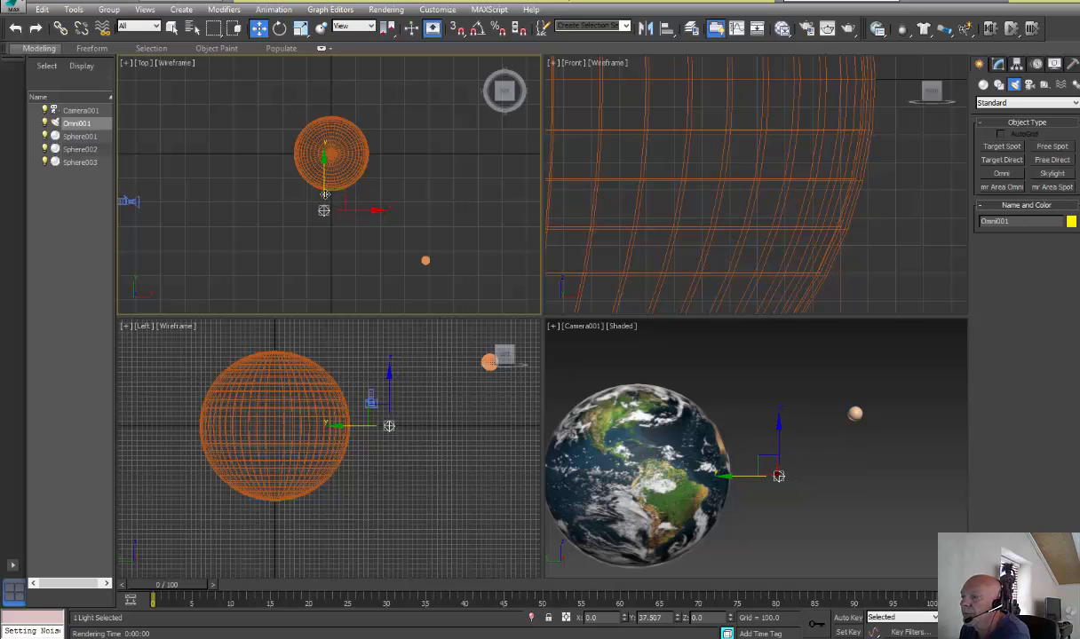
left_click_drag(345, 210, 335, 211)
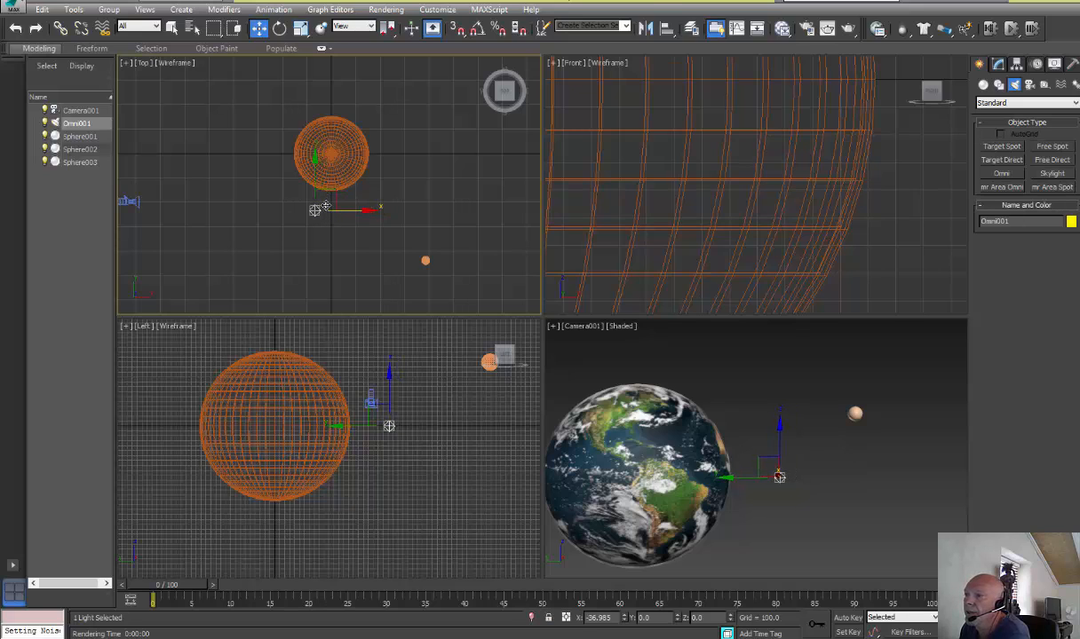
Render the camera view again to check the lighting from the moved Omni light, then close the rendered frame
left_click(827, 28)
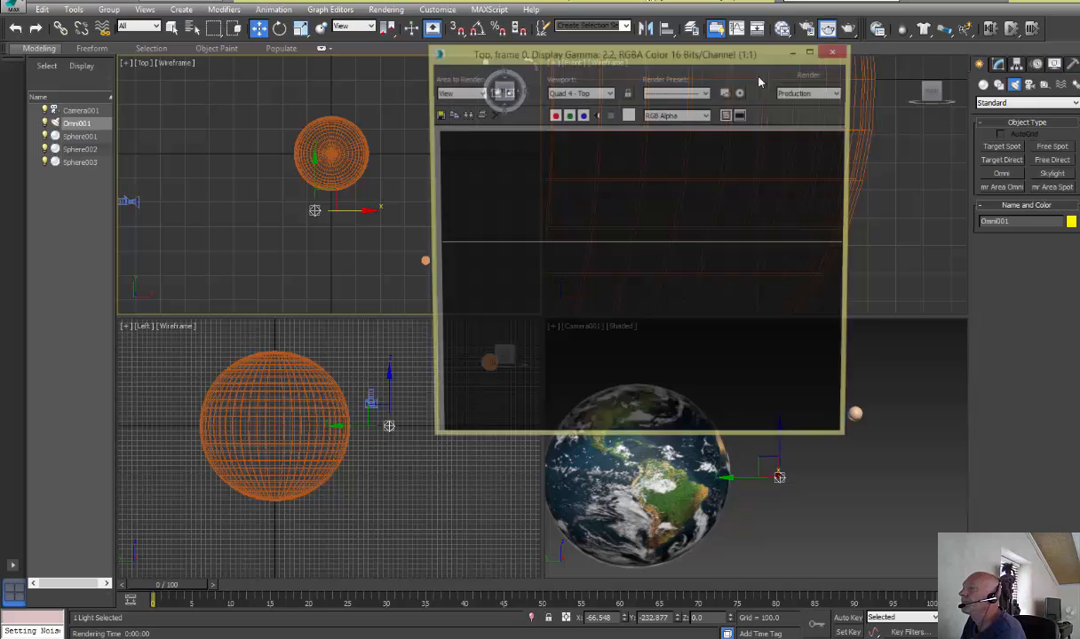
left_click(836, 52)
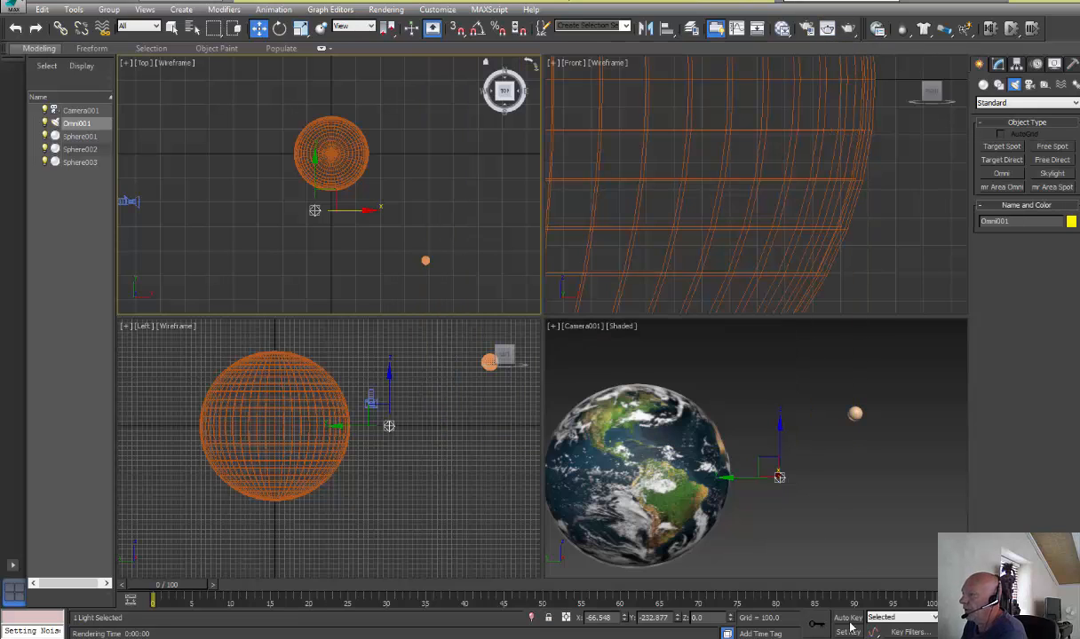
left_click(846, 487)
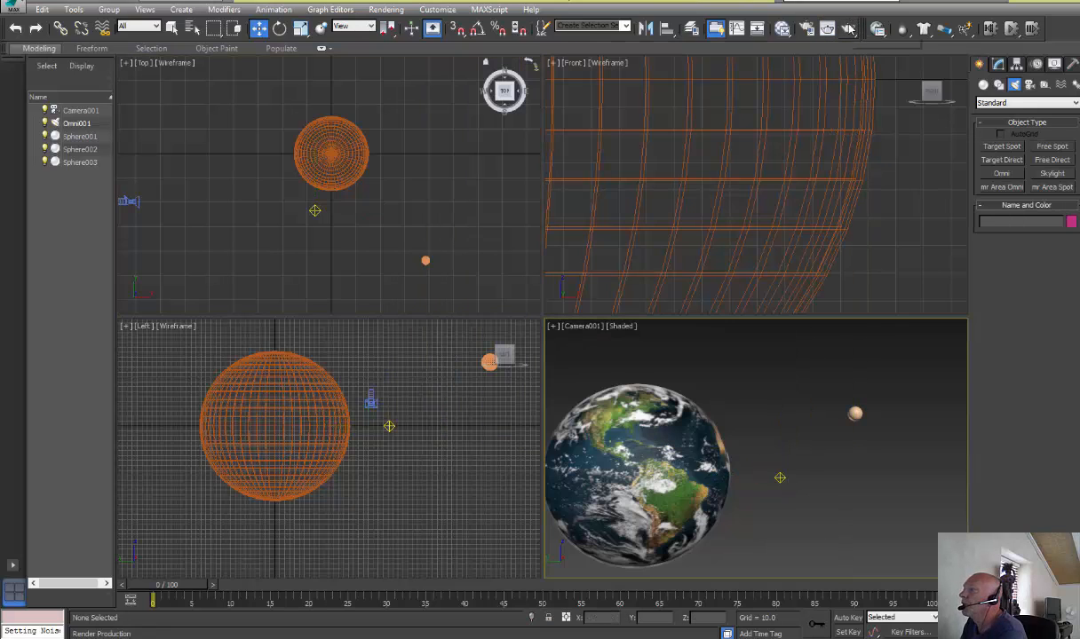
left_click(846, 31)
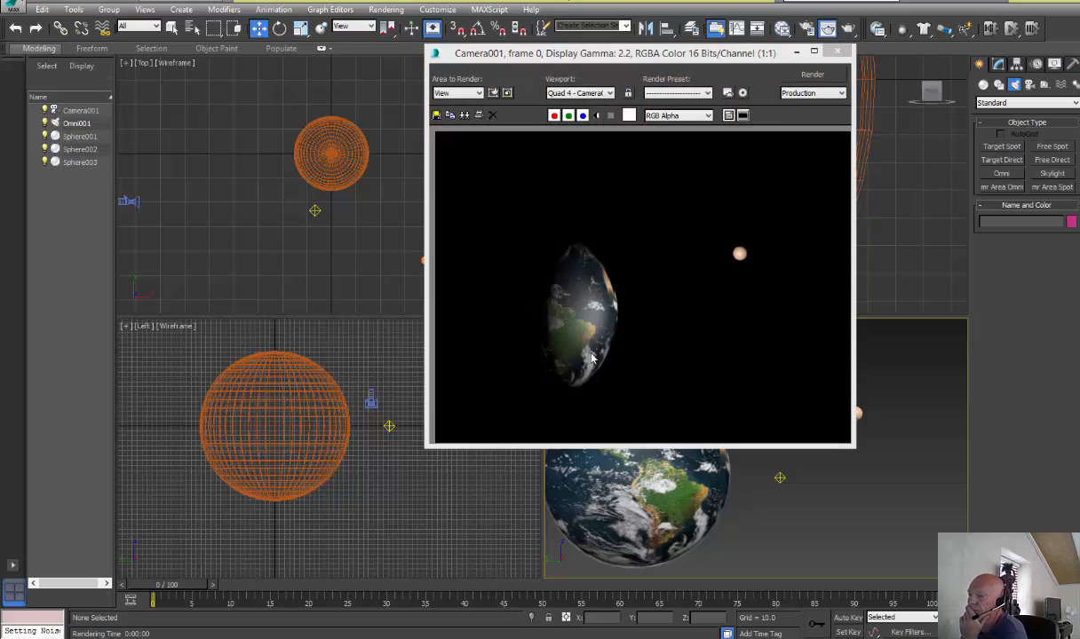
left_click(836, 52)
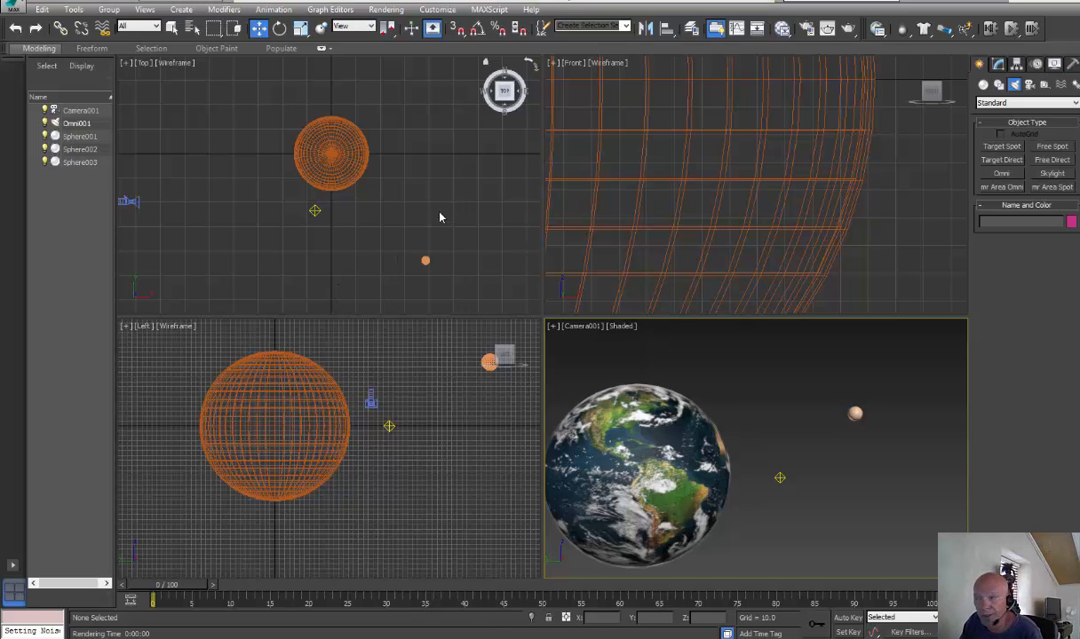
Open Video Post and add a Camera001 scene event for frames 0 to 100 with scene motion blur and 3 duration subdivisions
left_click(367, 9)
left_click(330, 8)
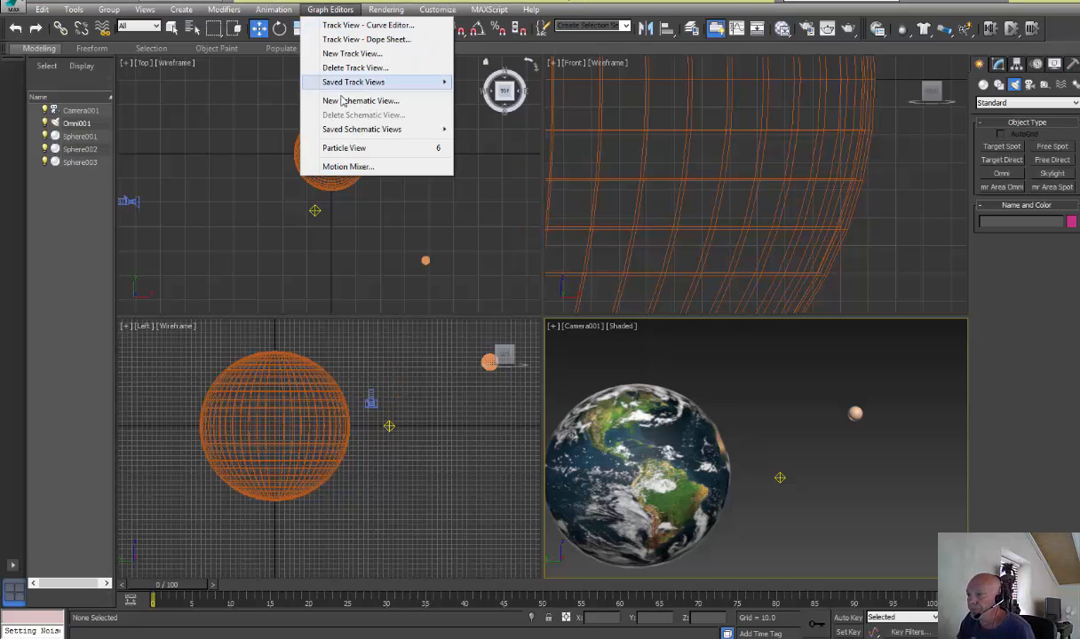
mouse_move(384, 9)
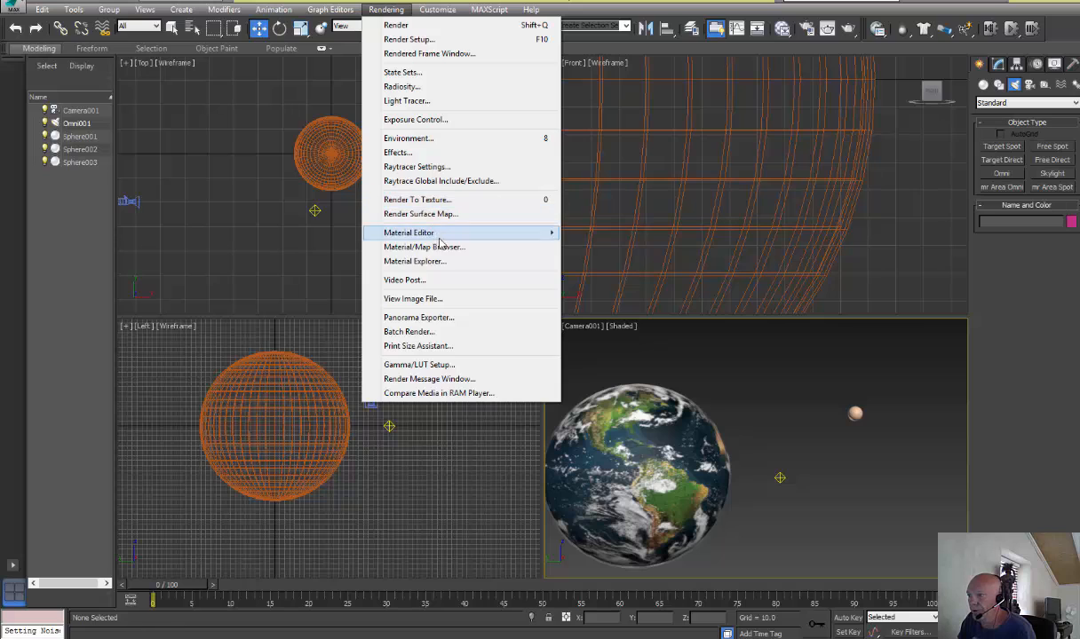
left_click(405, 281)
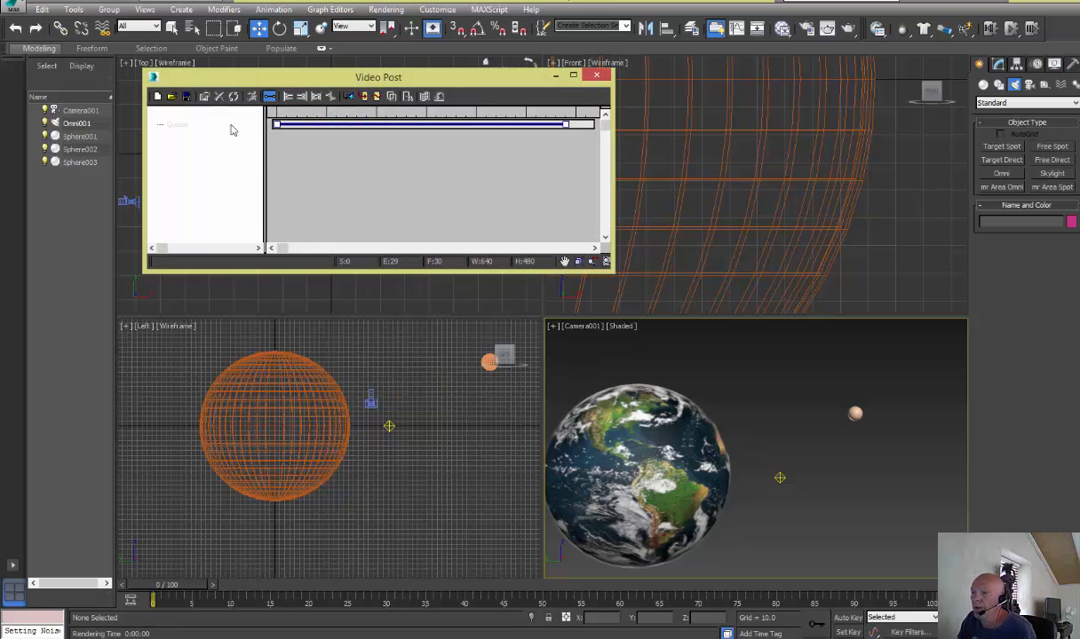
left_click_drag(362, 78, 502, 78)
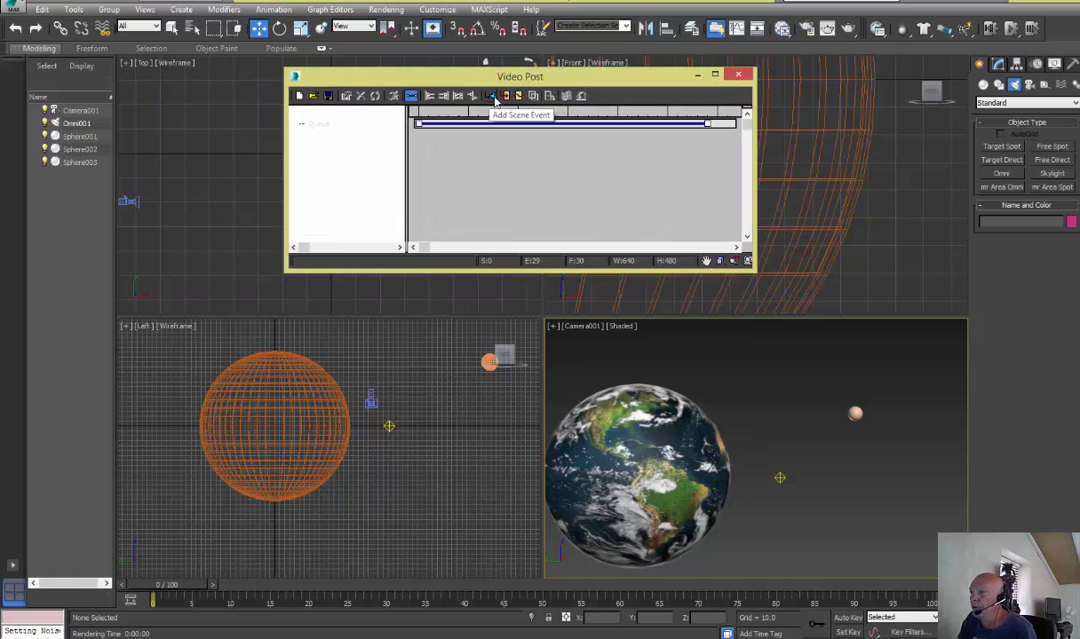
left_click(494, 98)
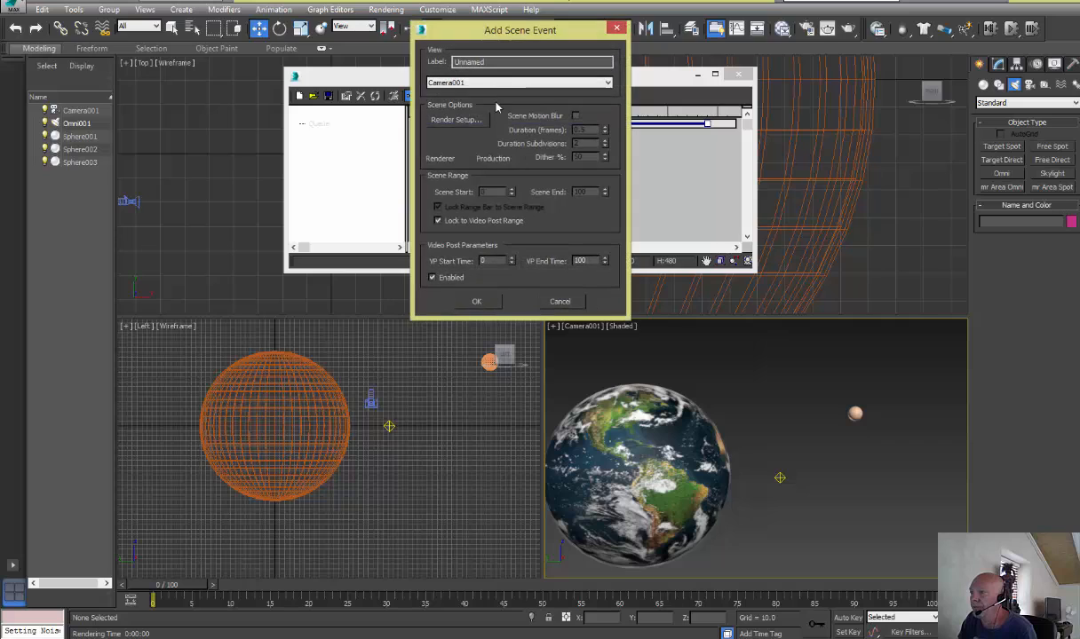
left_click_drag(474, 37, 467, 39)
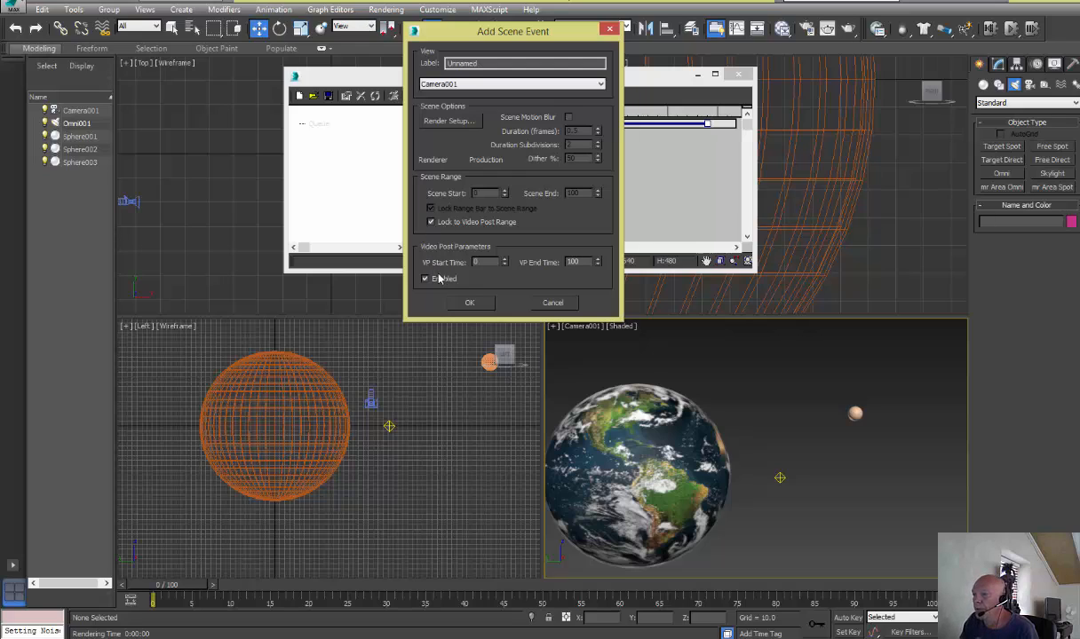
left_click(568, 117)
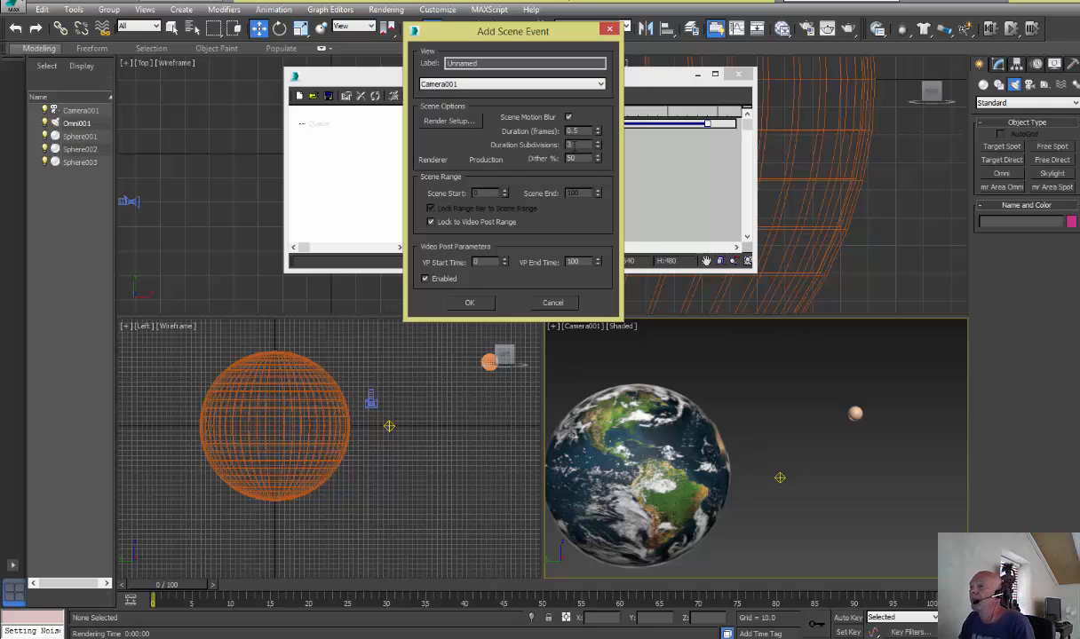
left_click(471, 304)
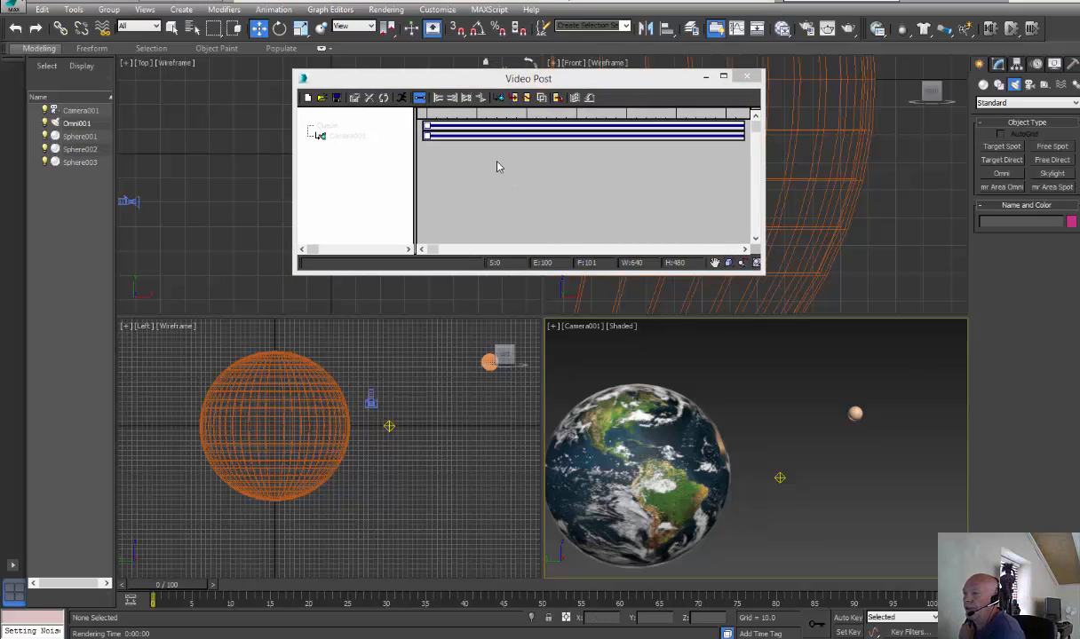
Add a Lens Effects Flare image filter event to the Video Post queue for frames 0 to 100
left_click(528, 99)
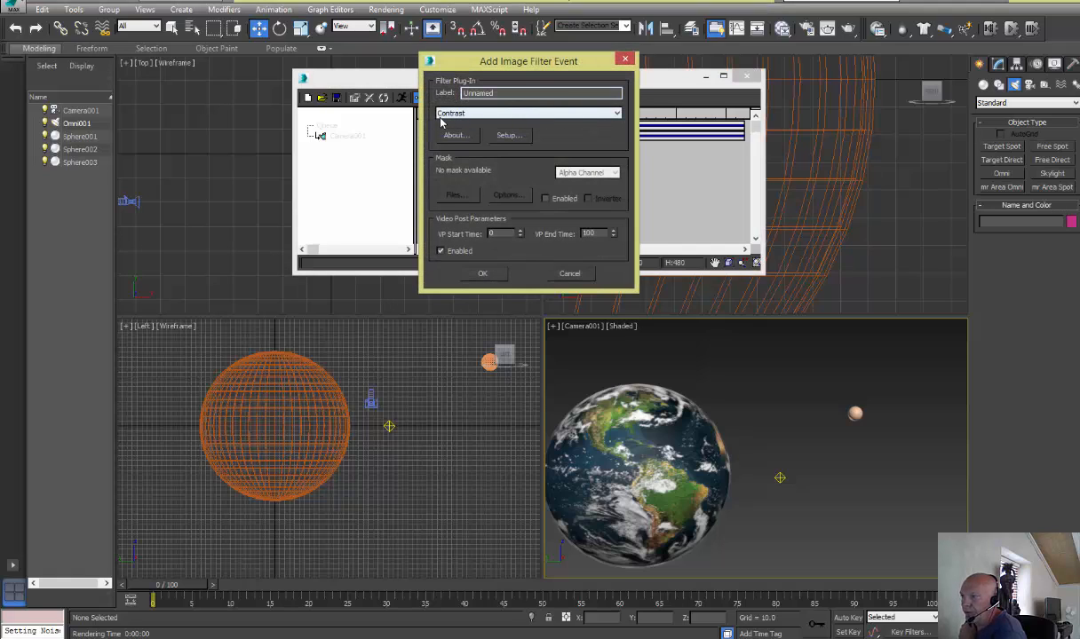
left_click(617, 114)
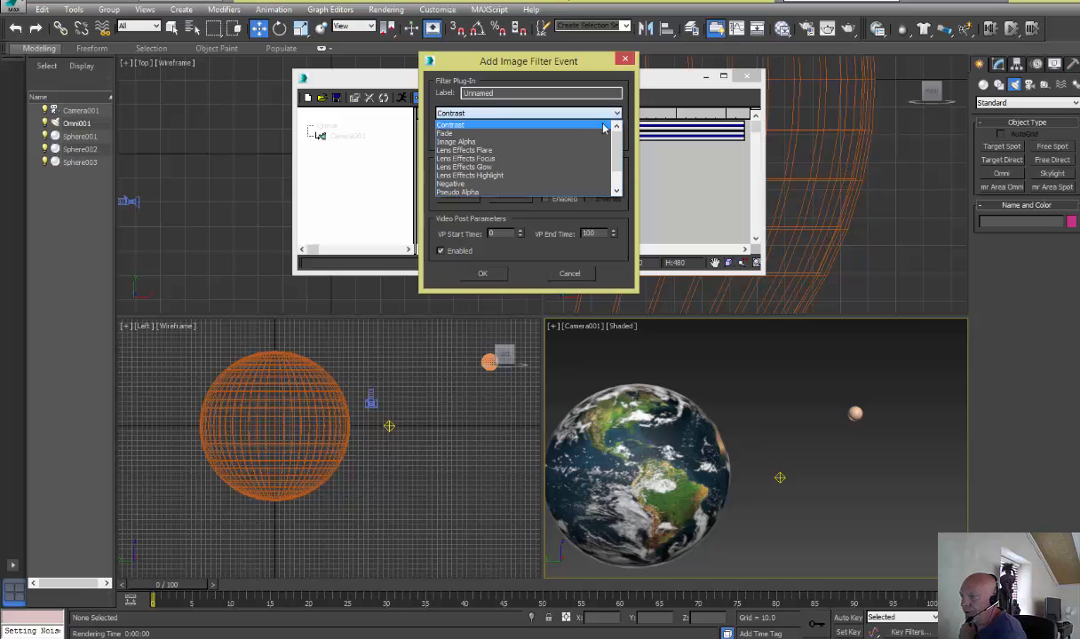
left_click(453, 150)
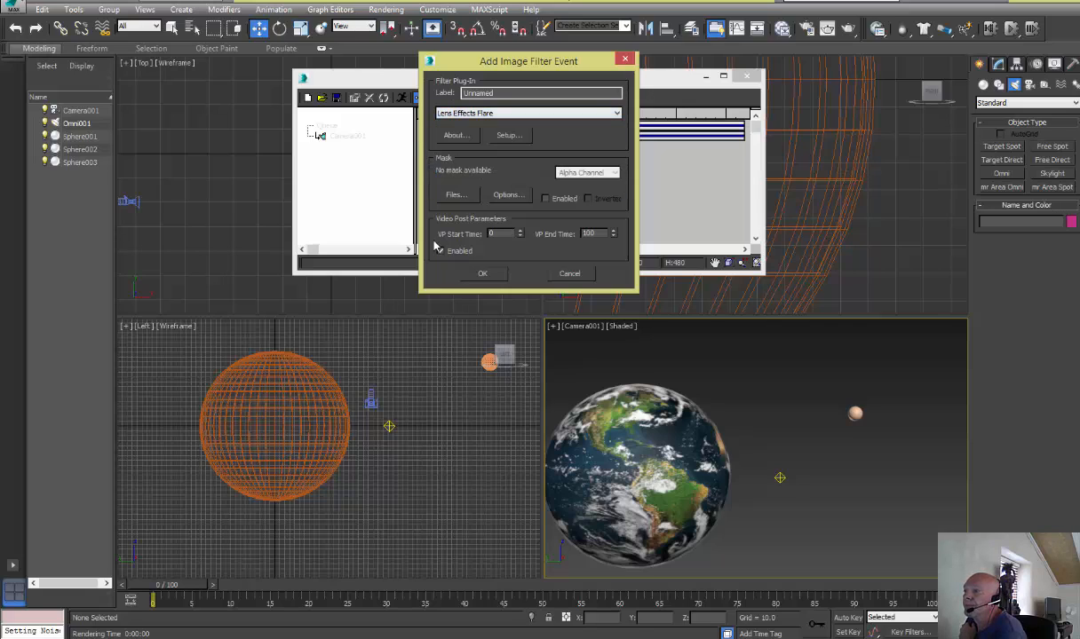
left_click(480, 275)
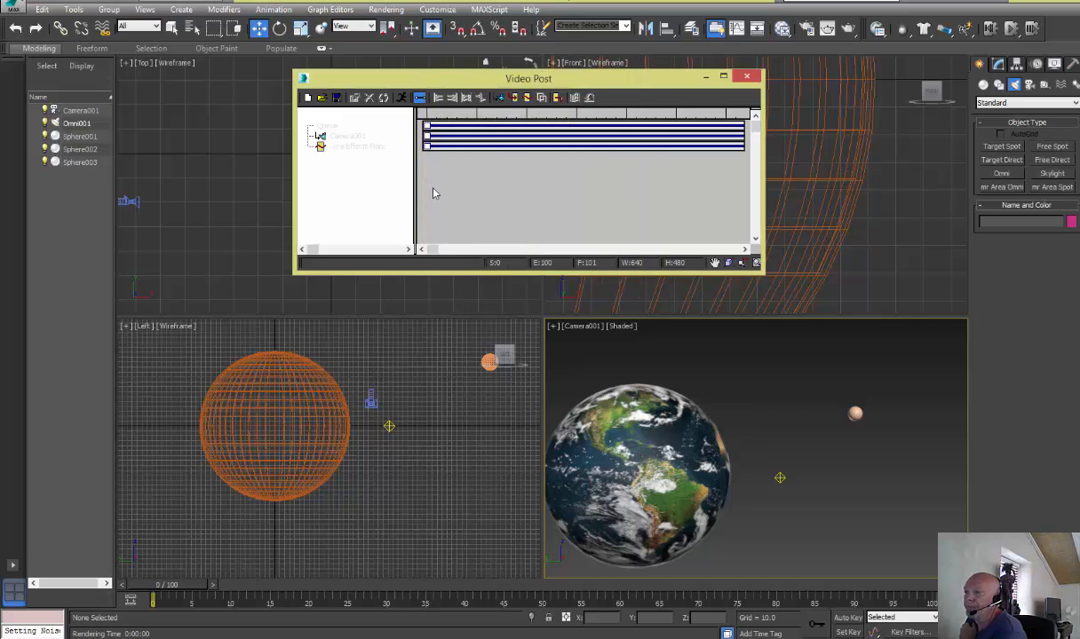
Open the Lens Effects Flare setup from the Video Post queue and assign Sphere003 as the flare's node source
double_click(348, 148)
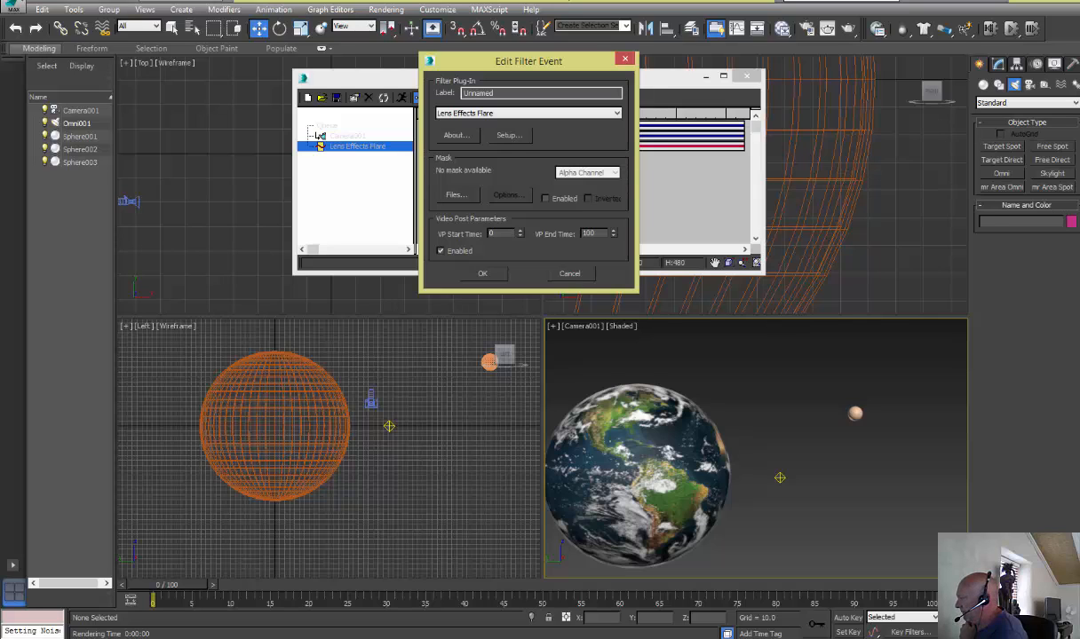
left_click(506, 136)
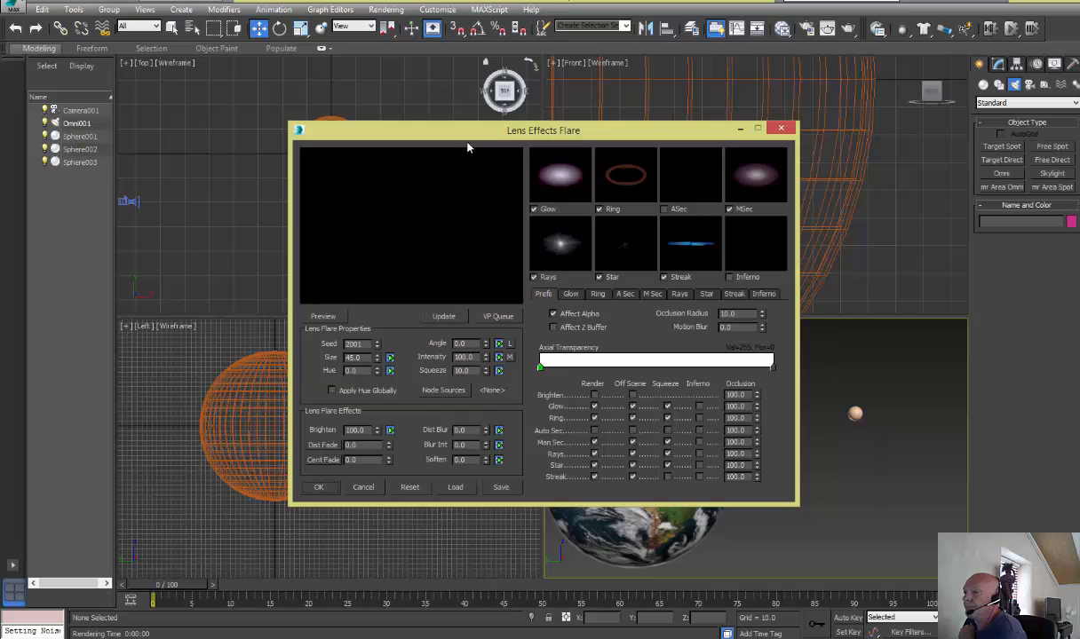
left_click_drag(476, 129, 466, 81)
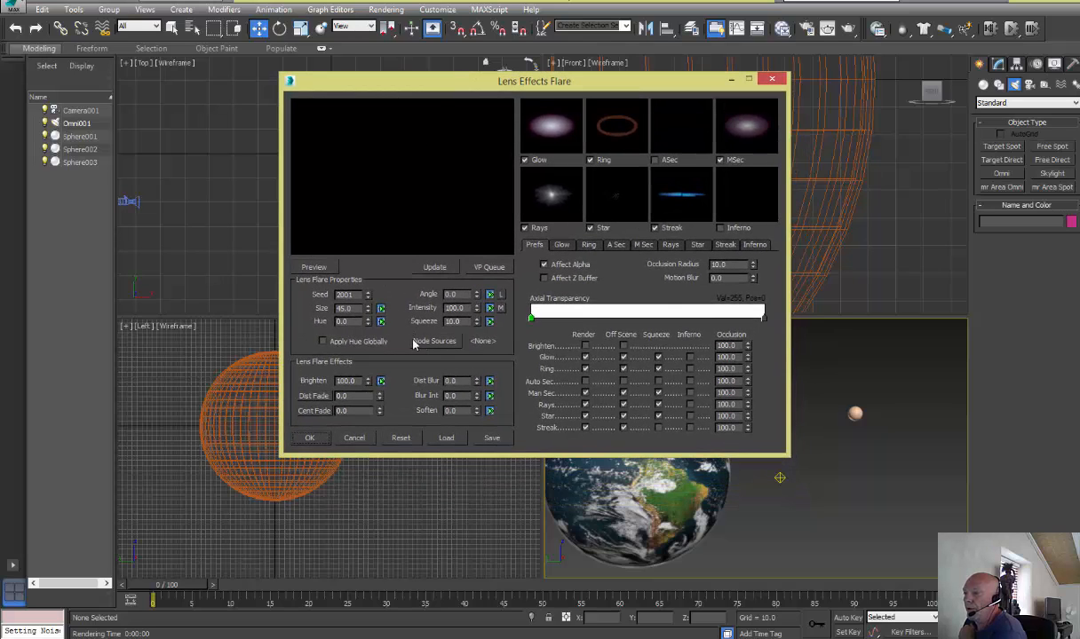
left_click(434, 342)
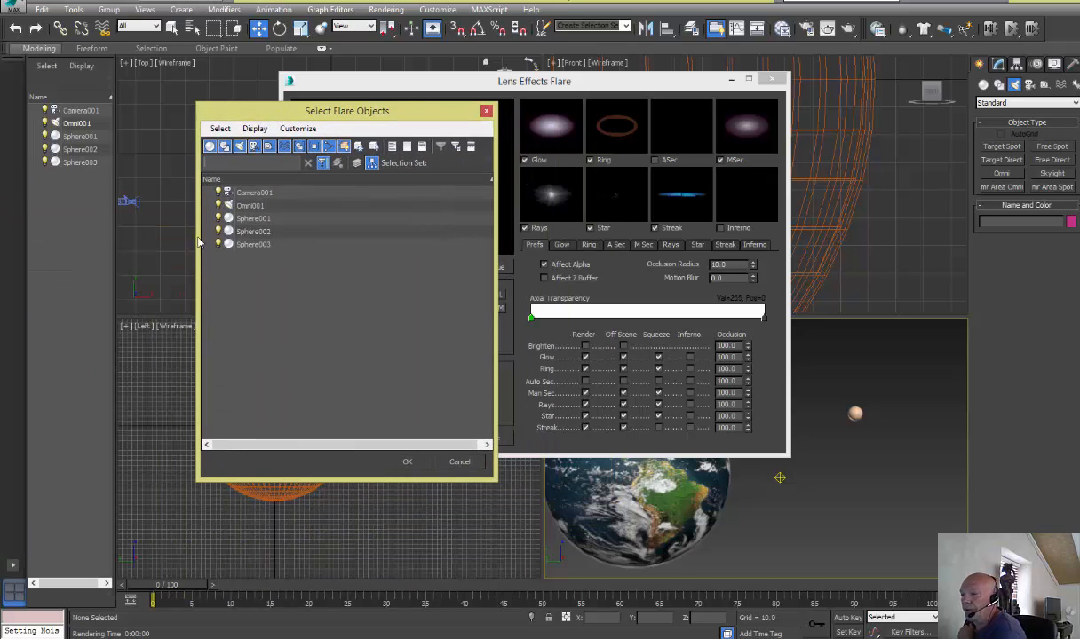
left_click(253, 244)
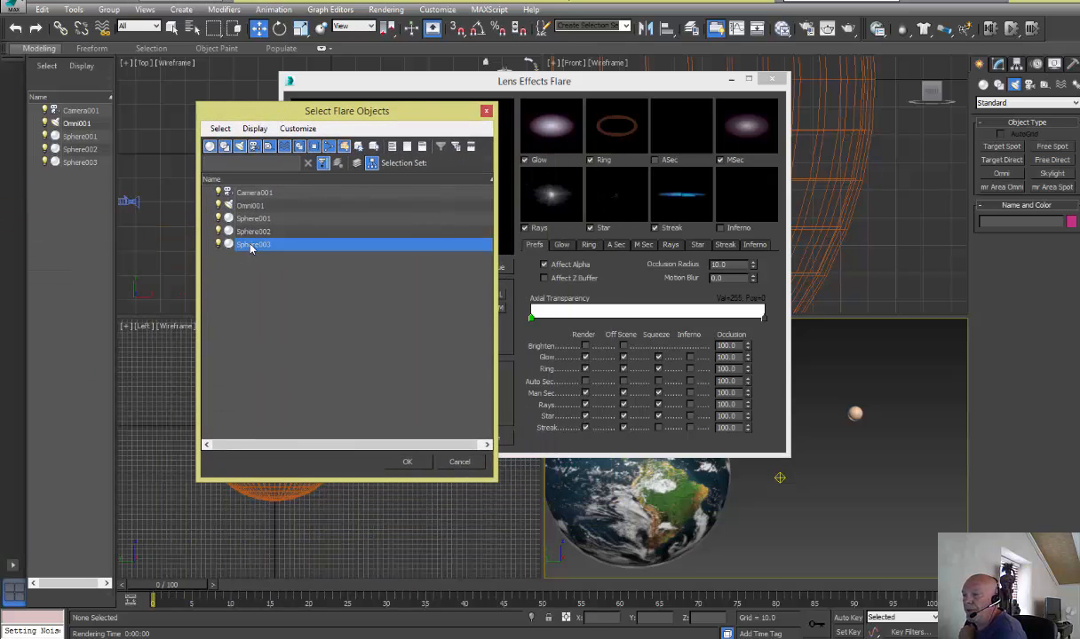
left_click(409, 463)
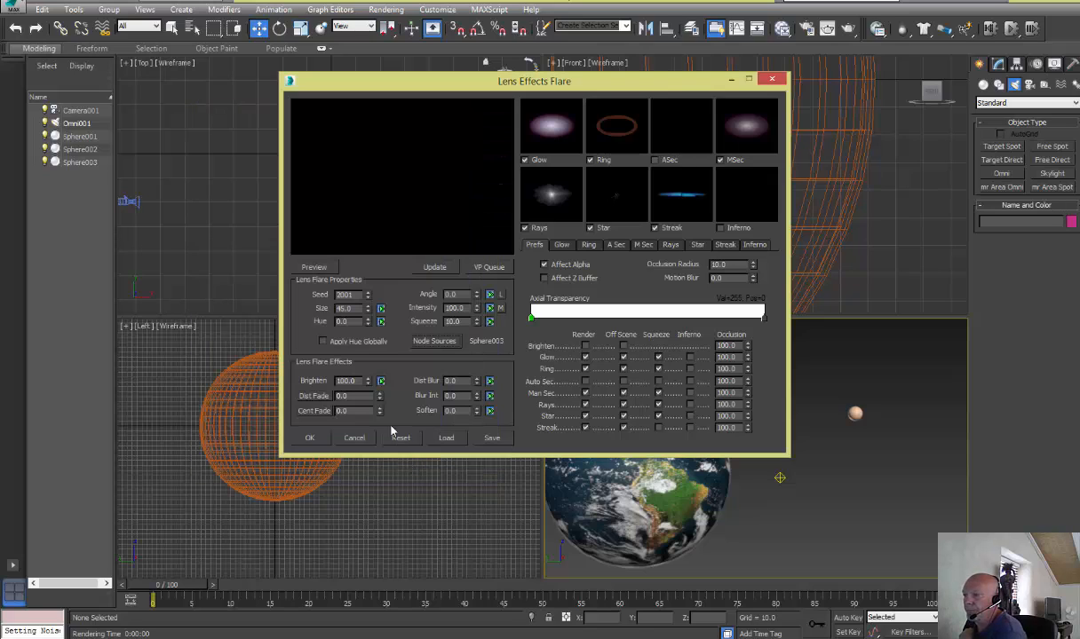
Preview the flare with the Video Post queue scene and exclude the Streak effect from rendering
left_click(490, 267)
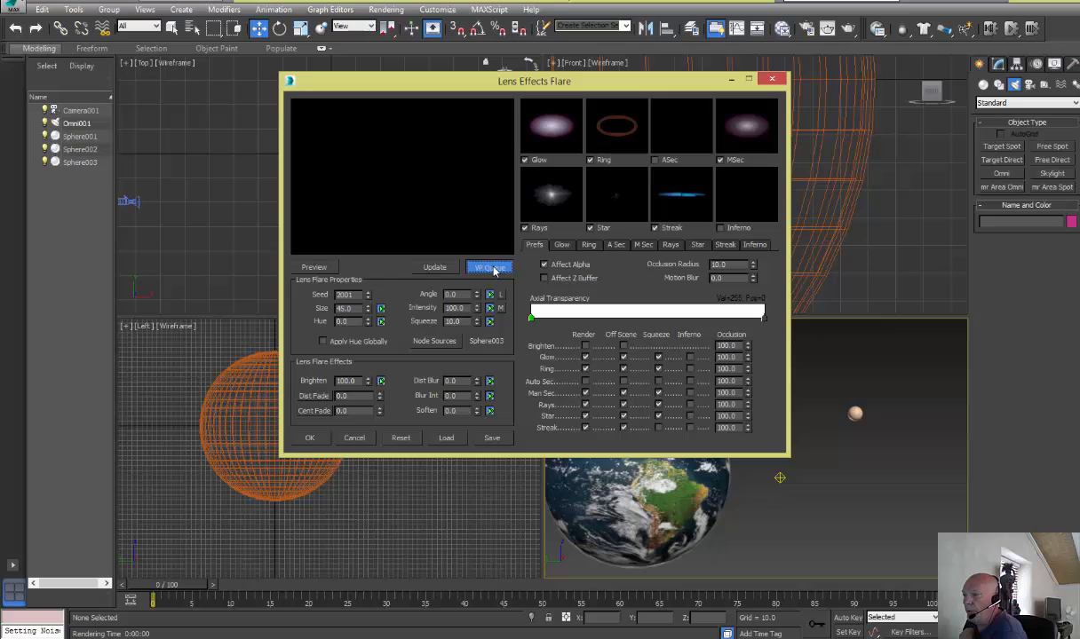
left_click(308, 267)
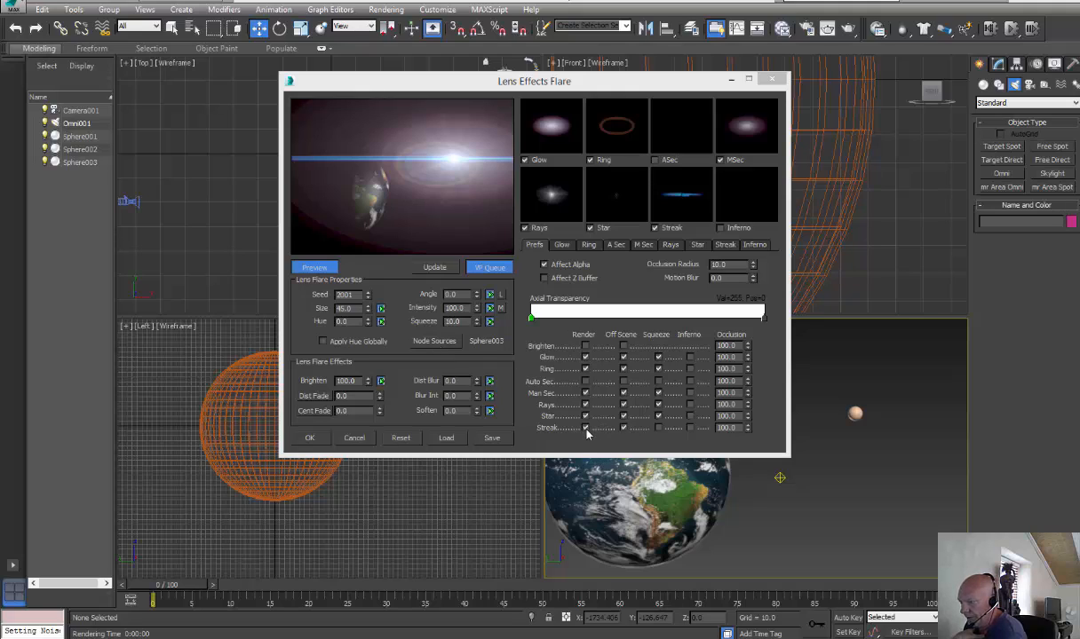
left_click(586, 428)
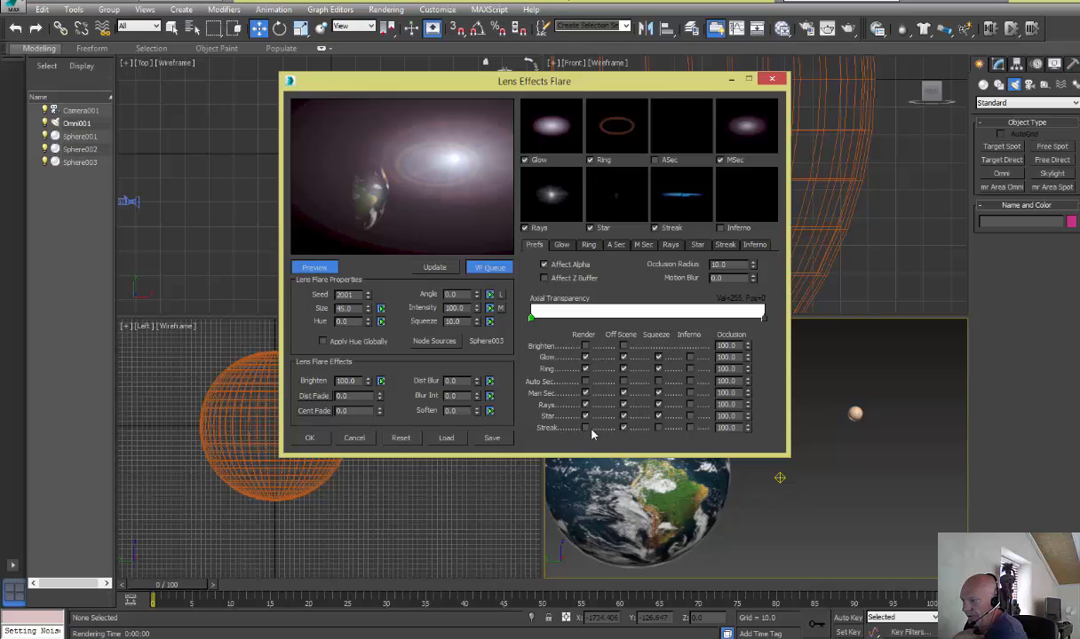
left_click(585, 428)
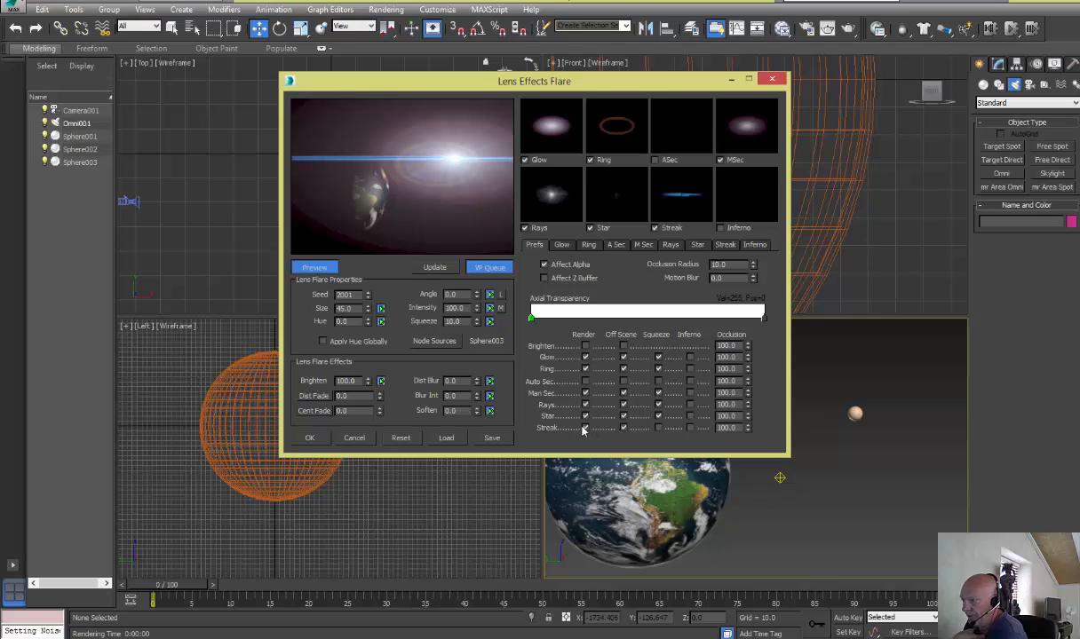
left_click(585, 429)
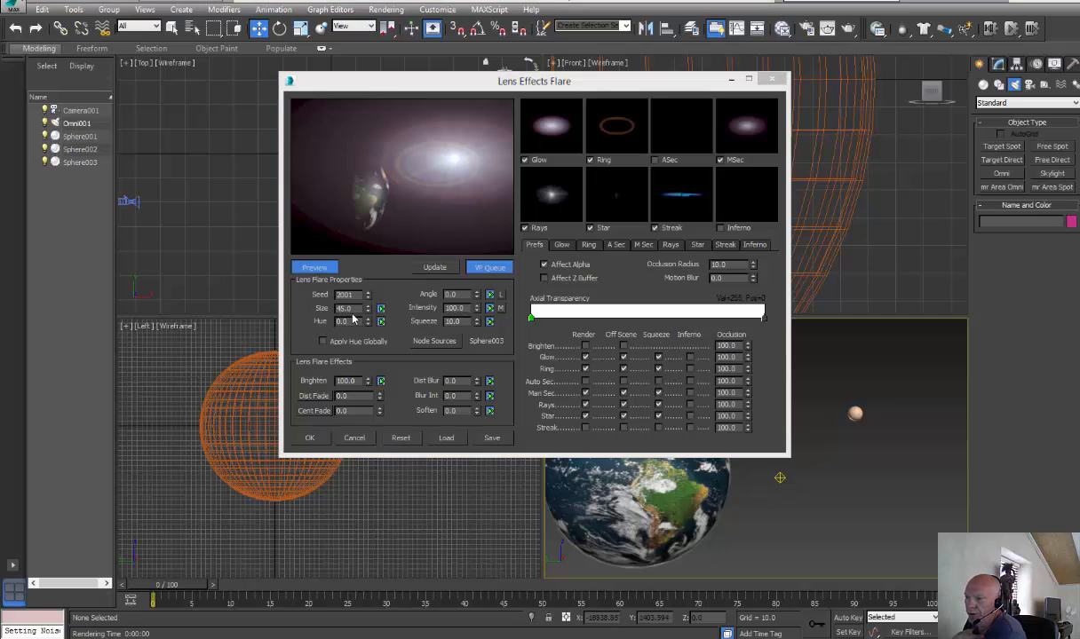
Set the lens flare's Size to 75
left_click_drag(353, 309, 330, 310)
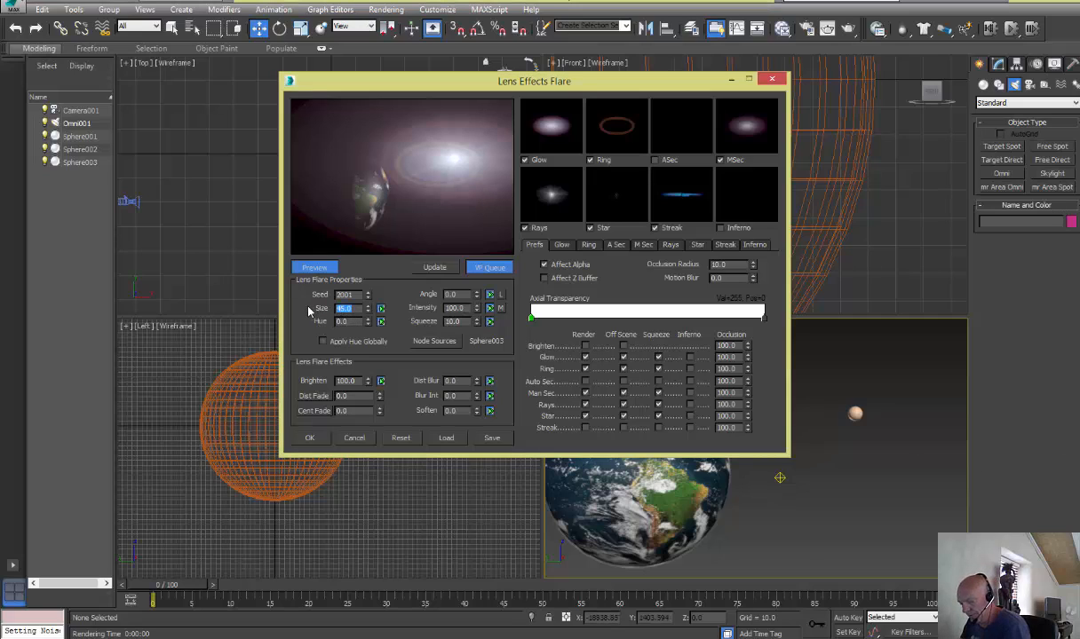
type("75")
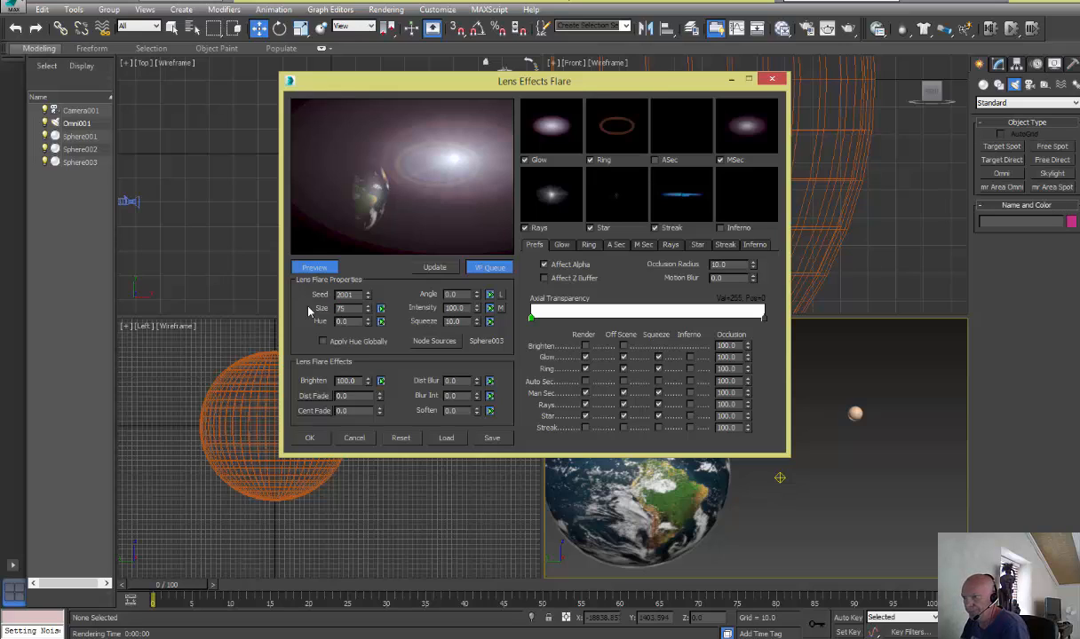
key("Return")
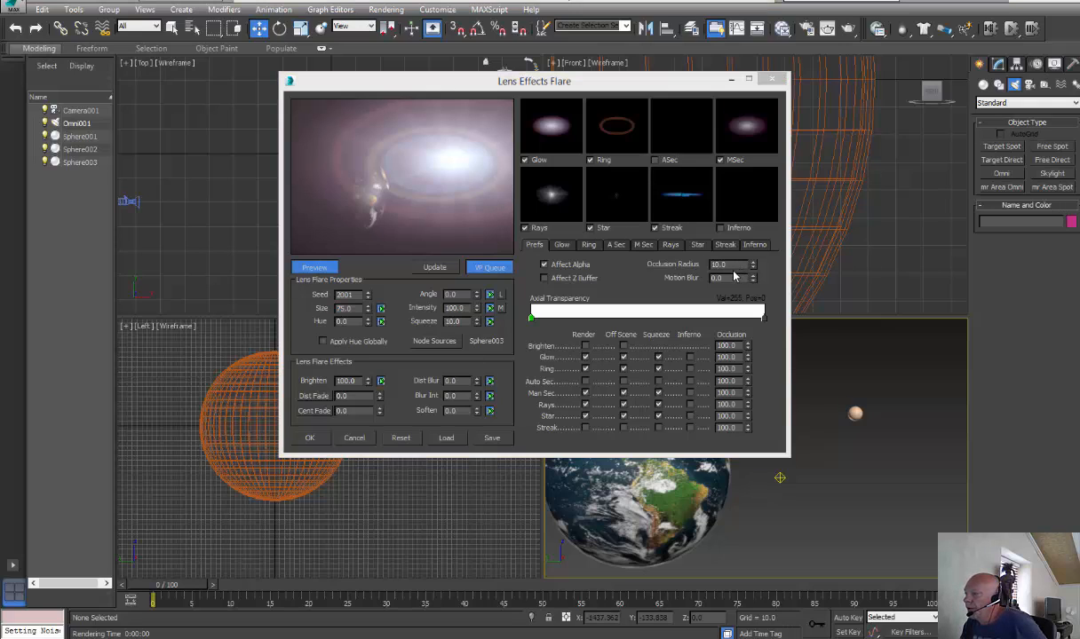
Set the flare's Occlusion Radius to 30 and its Squeeze to 4
left_click(696, 262)
type("30")
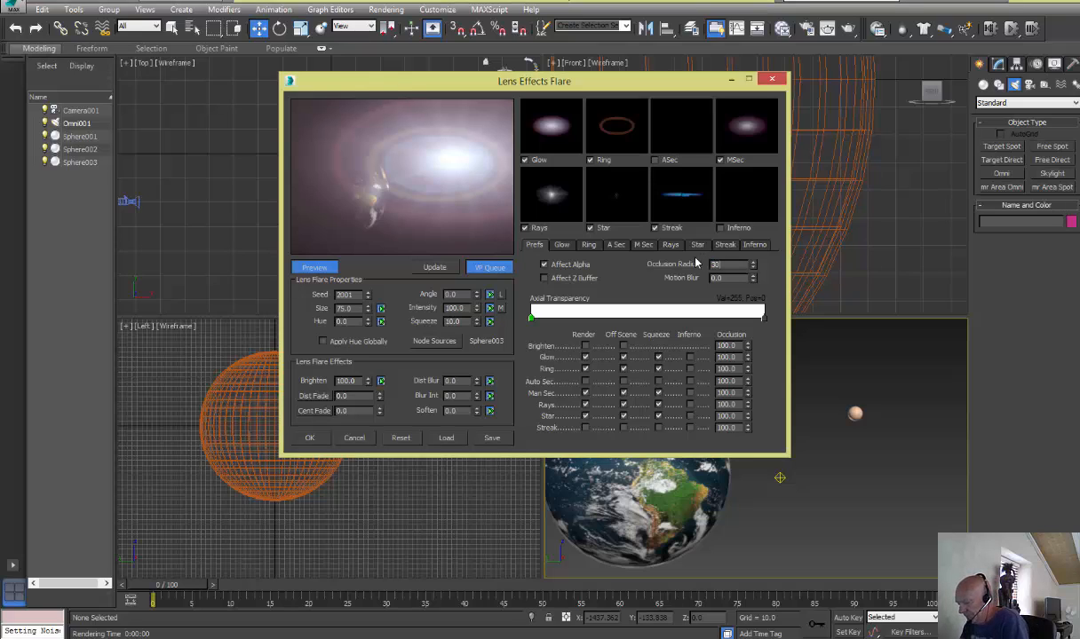
key("Return")
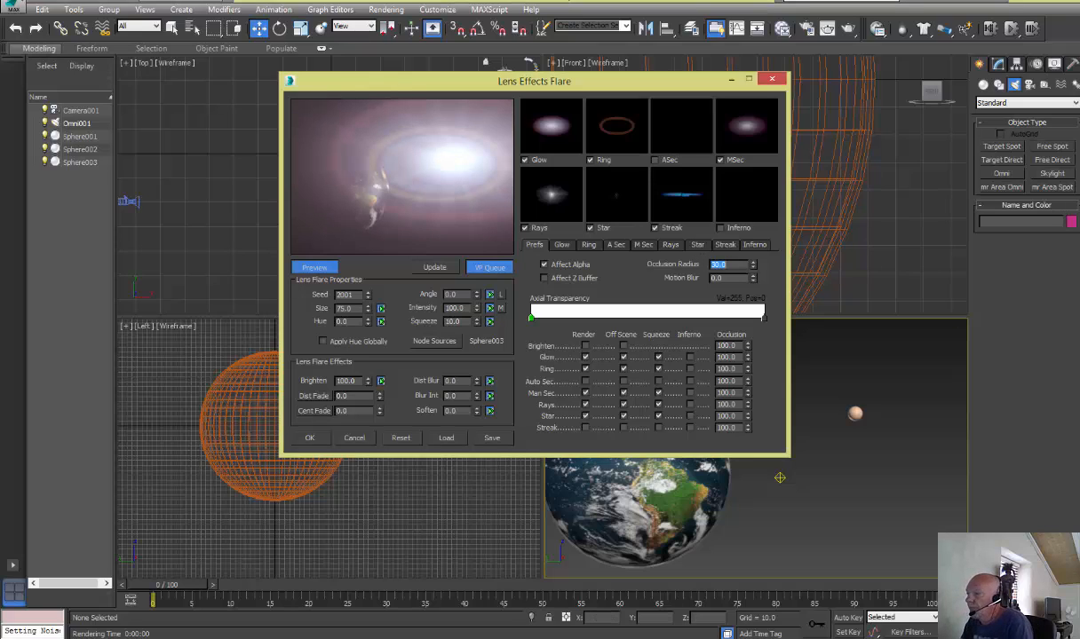
left_click(368, 391)
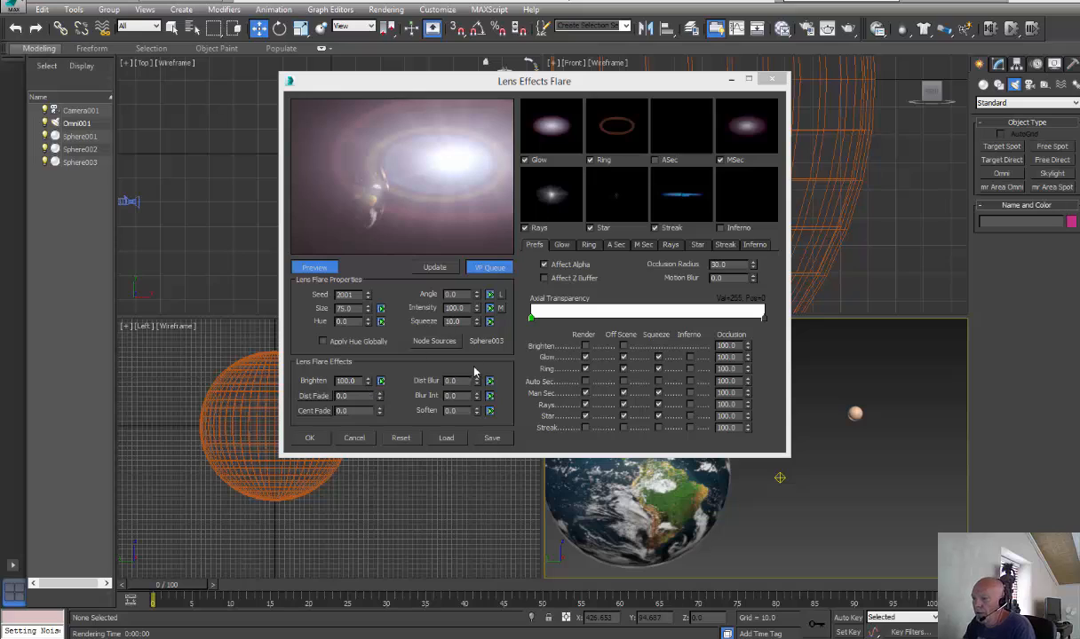
left_click(453, 321)
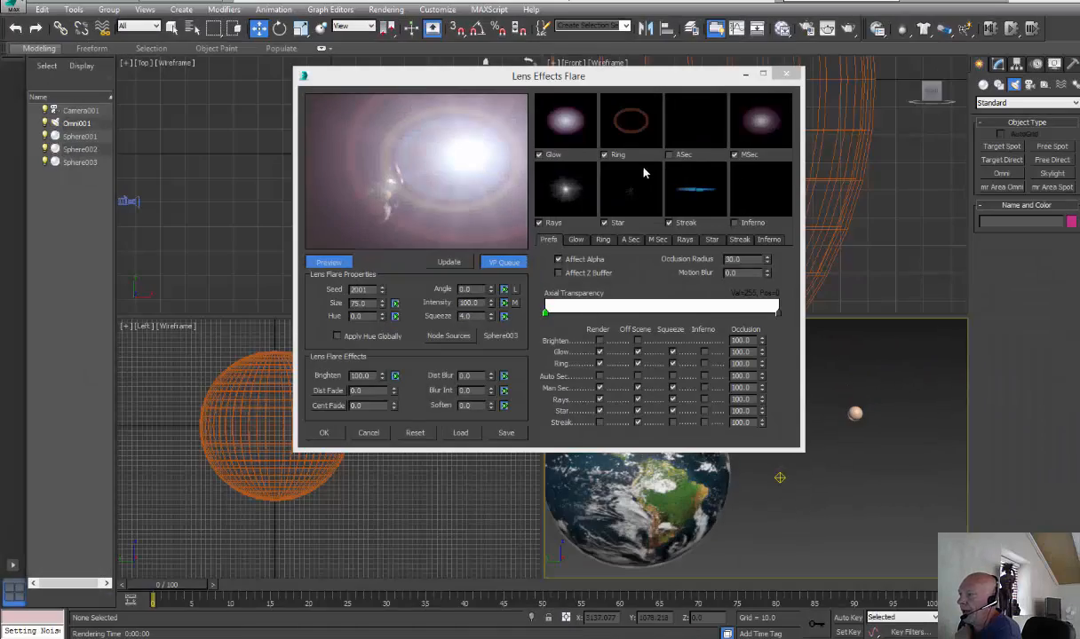
Show the automatic secondary flares in the effect previews and enable Render and Off Scene for Auto Sec
left_click(669, 155)
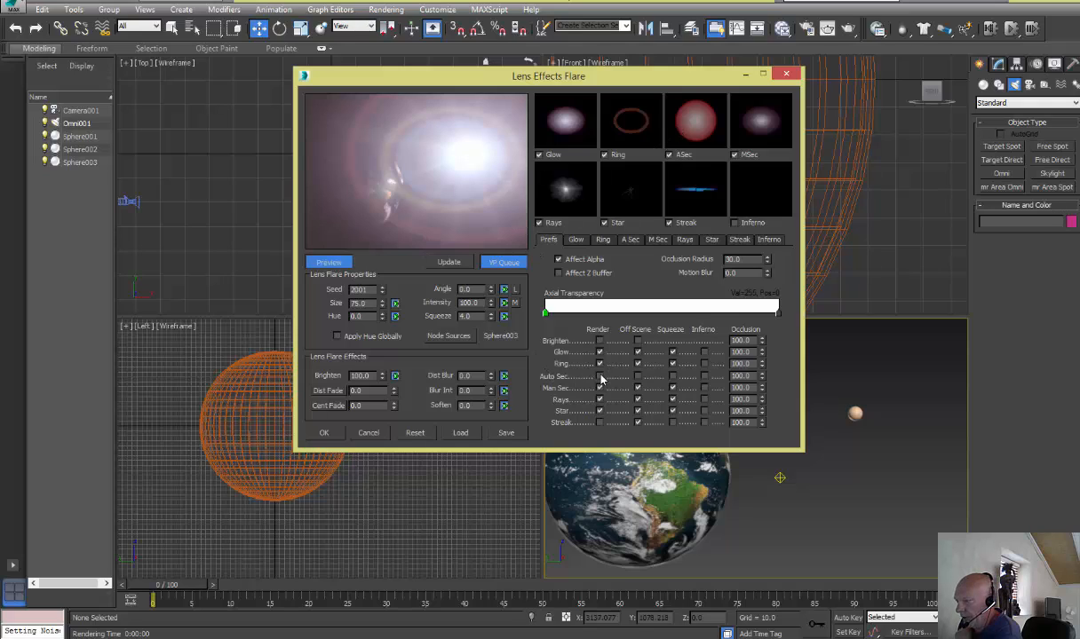
left_click(599, 376)
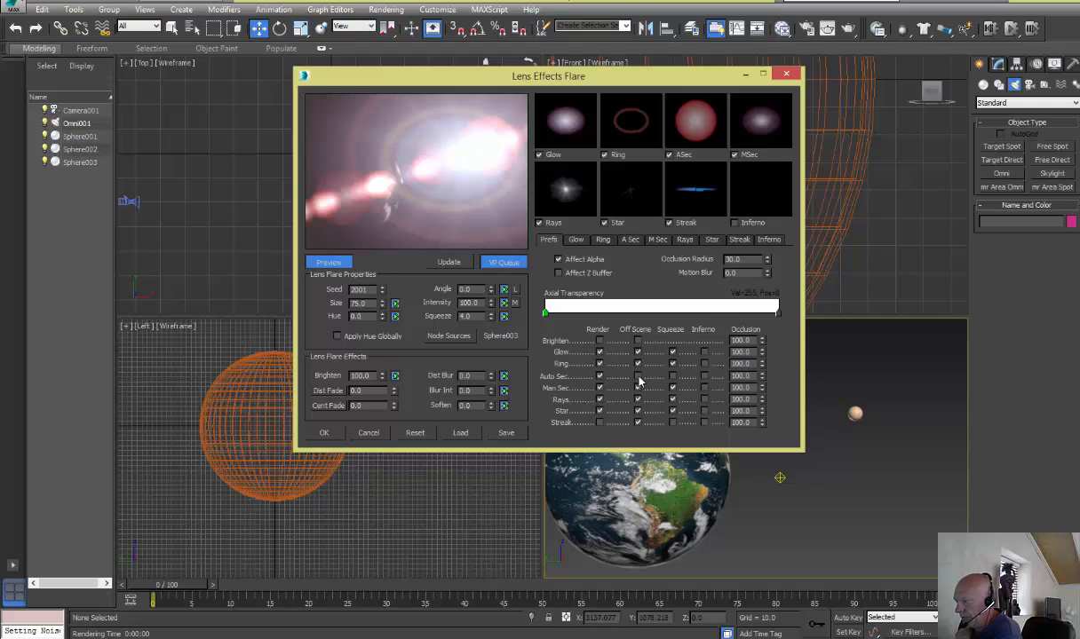
left_click(637, 376)
Change the outer end of the Radial Color gradient for automatic secondary Set 1 to blue, RGB 0, 0, 237
left_click(630, 241)
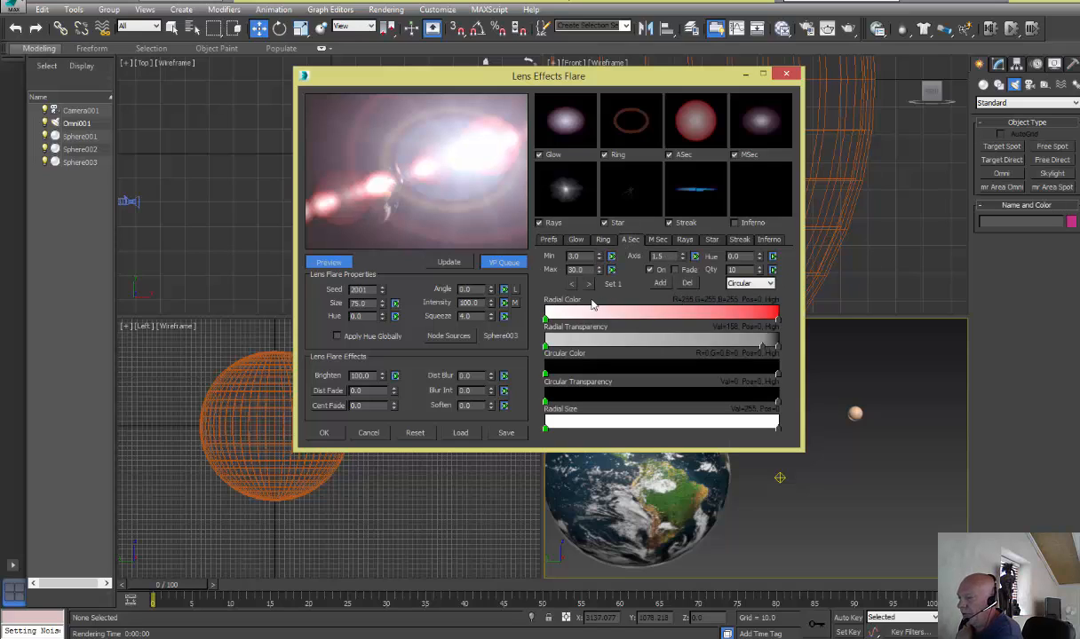
double_click(778, 319)
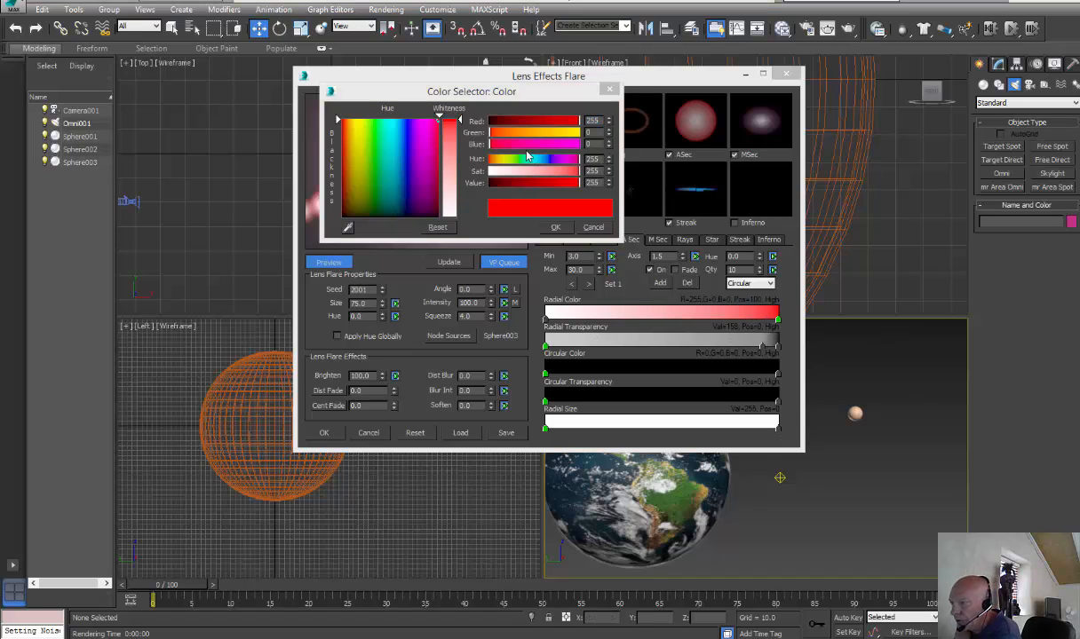
left_click(405, 126)
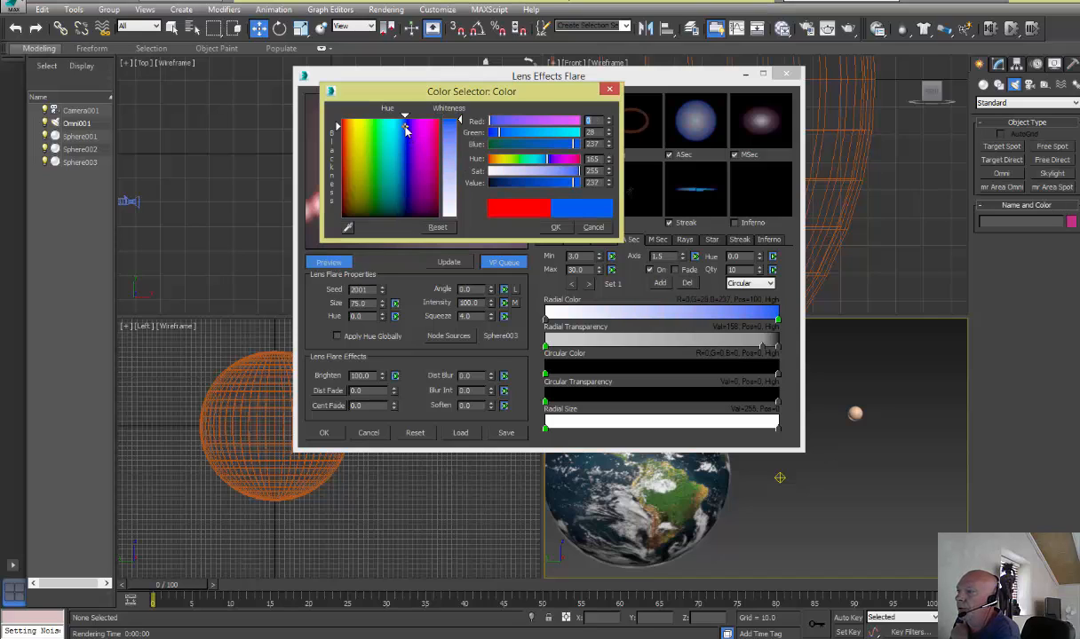
left_click_drag(502, 133, 466, 131)
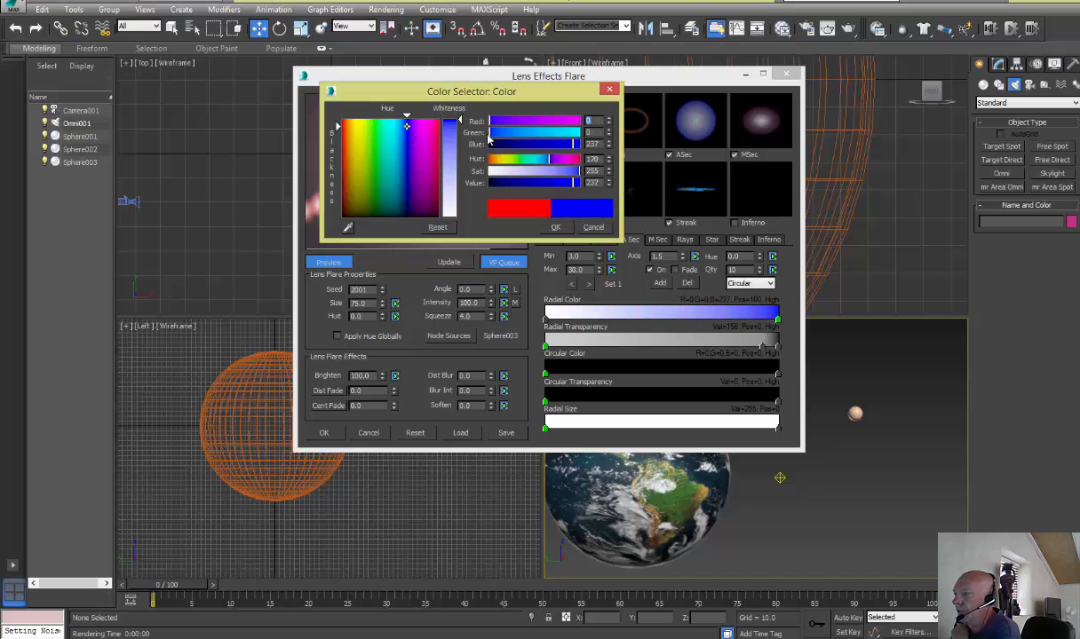
left_click(556, 228)
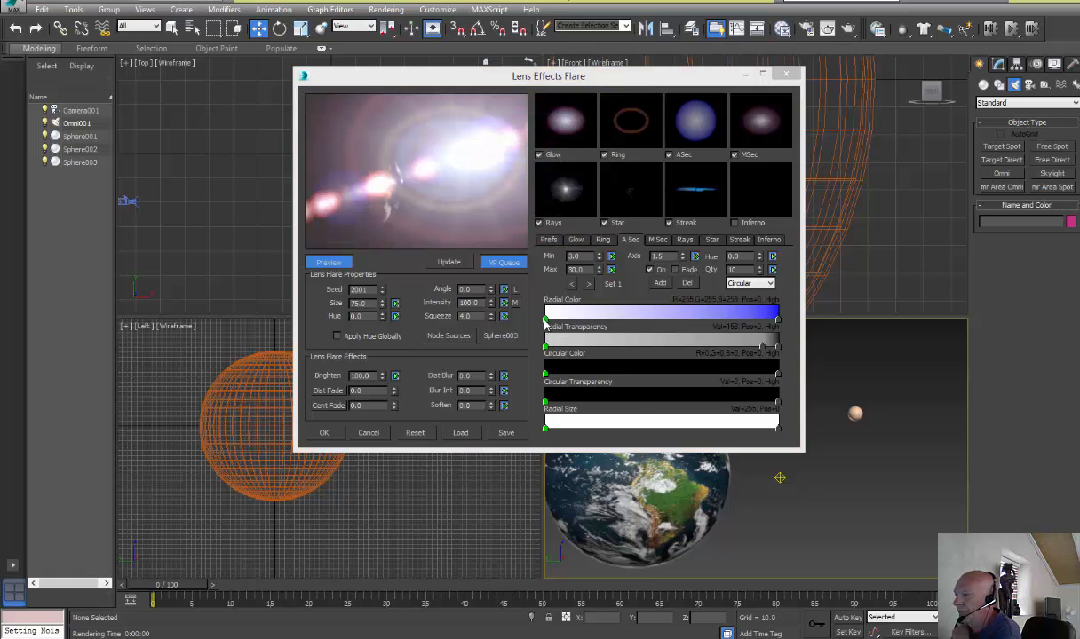
Change the starting color of Set 1's Radial Color gradient to dark blue with hue 168, saturation 244 and value 62
double_click(545, 322)
left_click(408, 132)
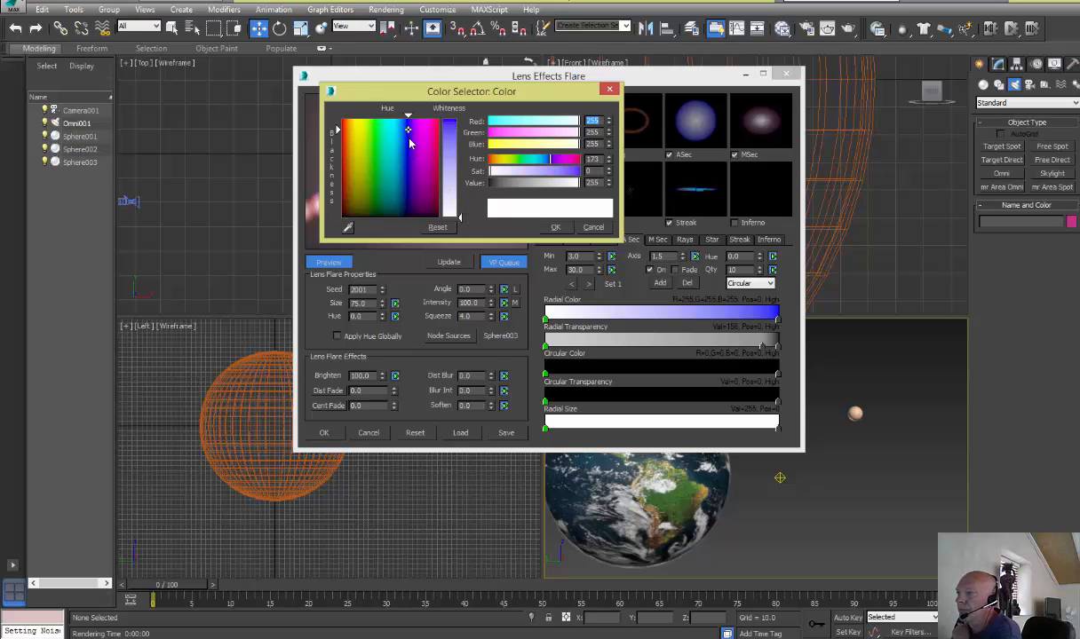
left_click_drag(409, 138, 408, 206)
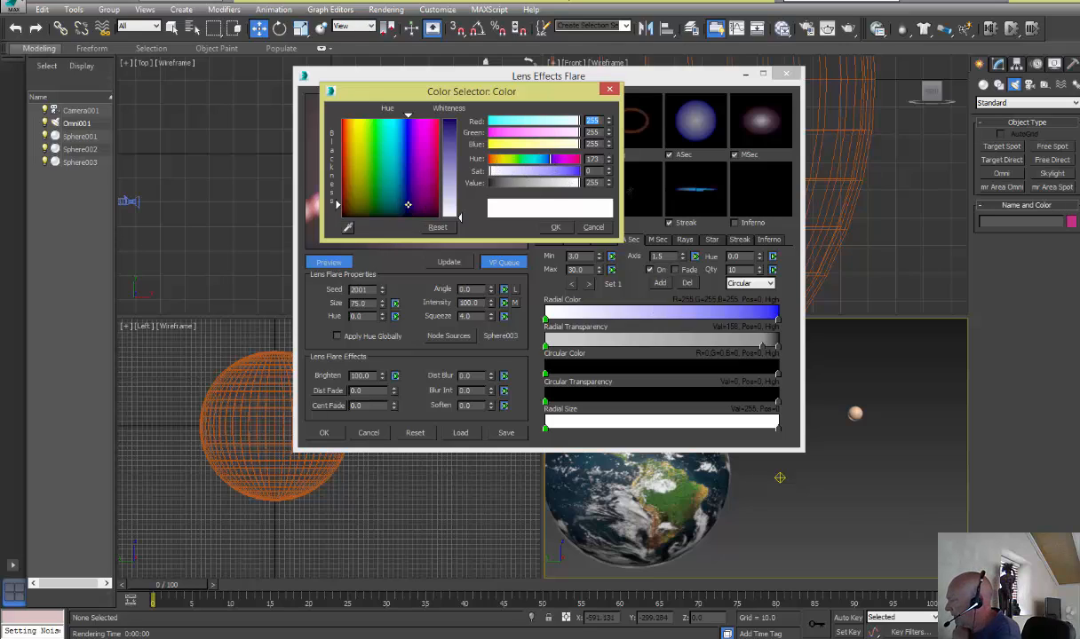
left_click(406, 139)
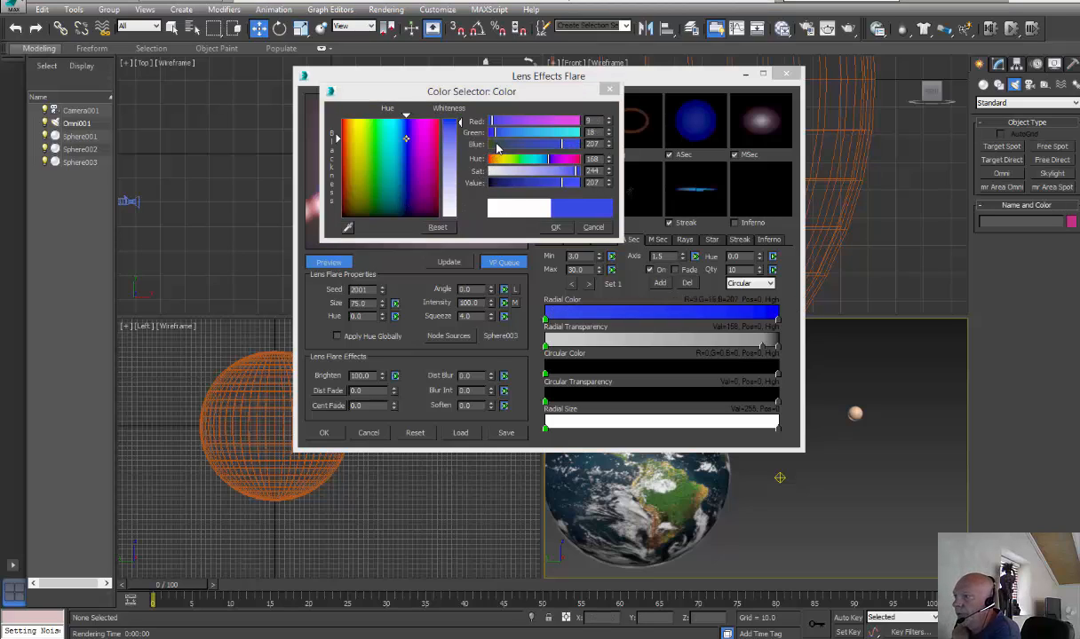
left_click(559, 184)
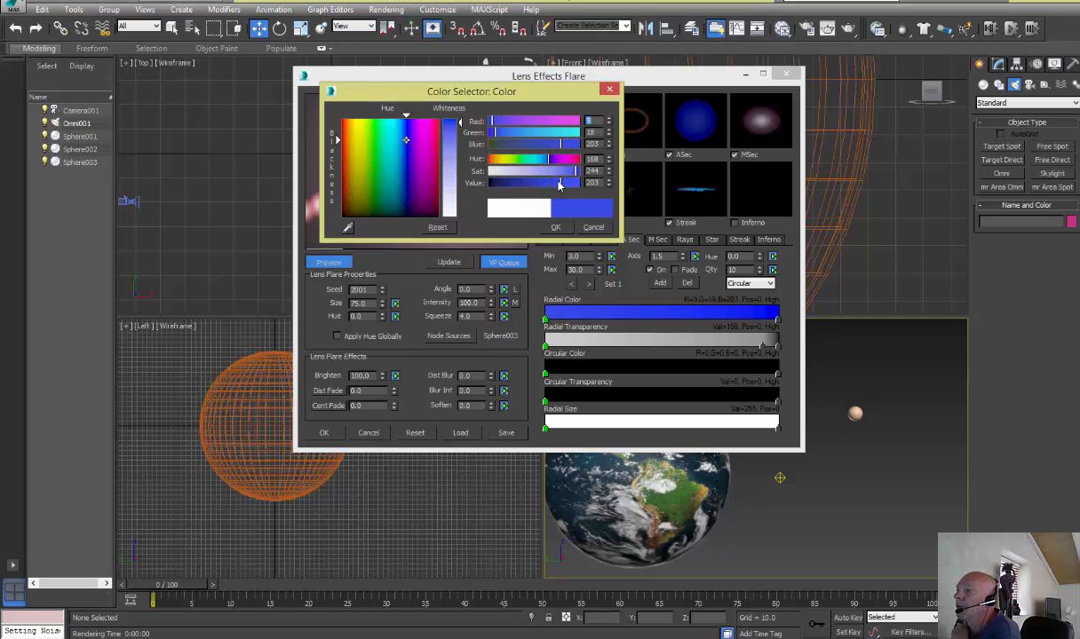
left_click_drag(559, 184, 510, 183)
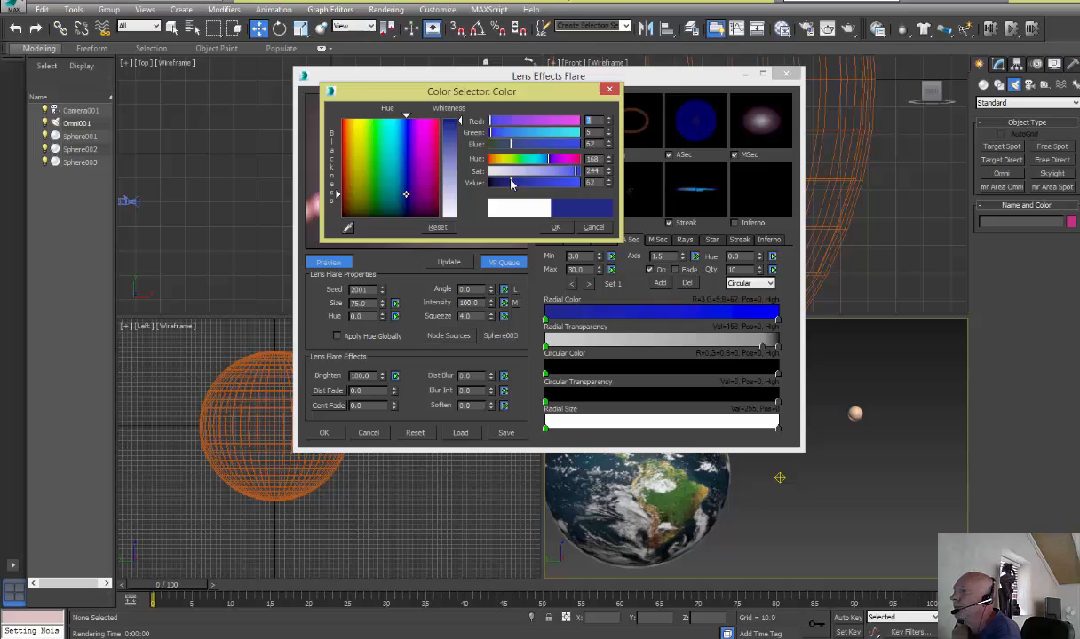
left_click(555, 227)
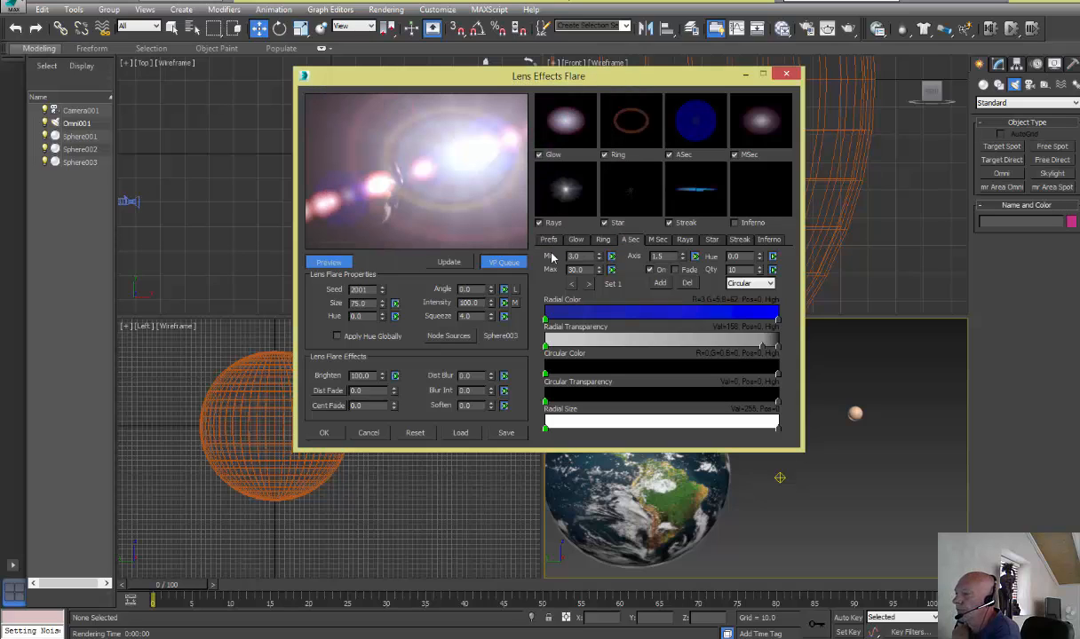
Switch to automatic secondary Set 2 and change the outer end of its Radial Color gradient to blue, RGB 1, 0, 255
left_click(588, 285)
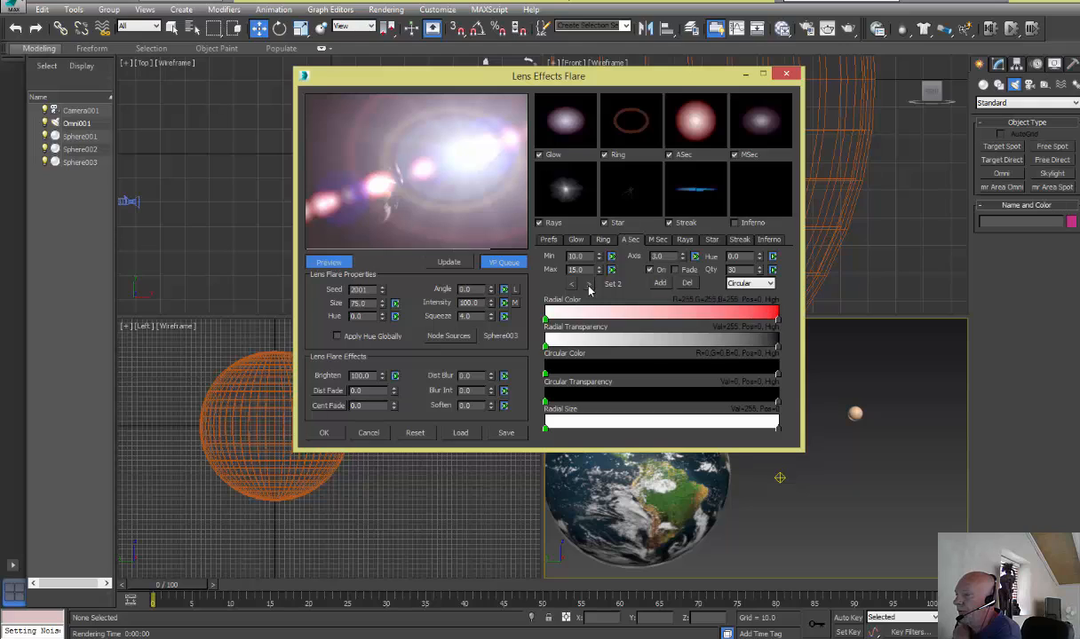
left_click(778, 321)
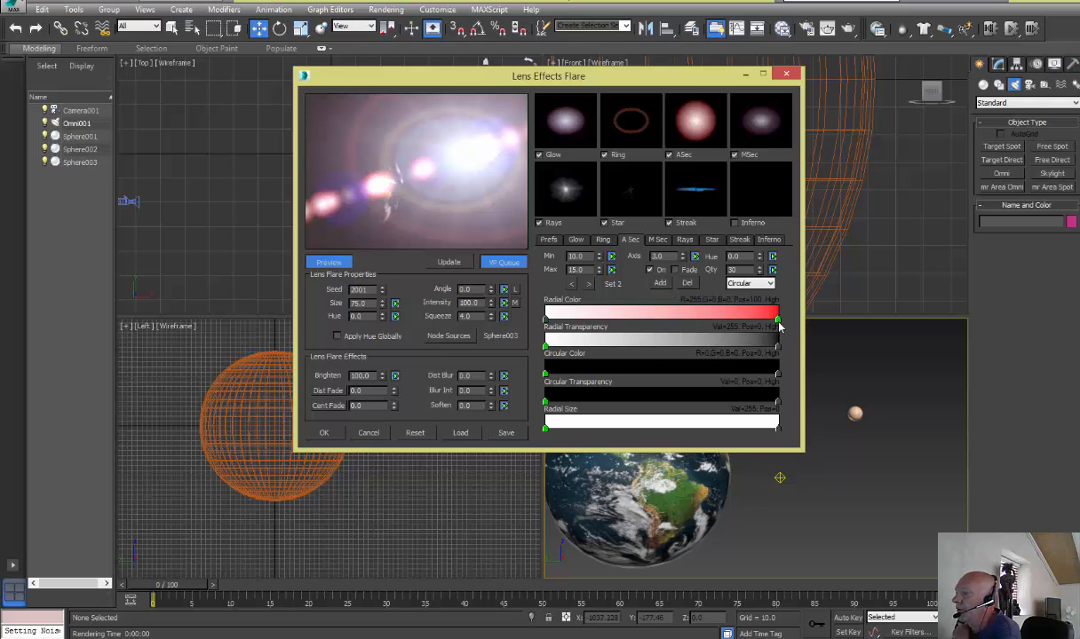
double_click(778, 323)
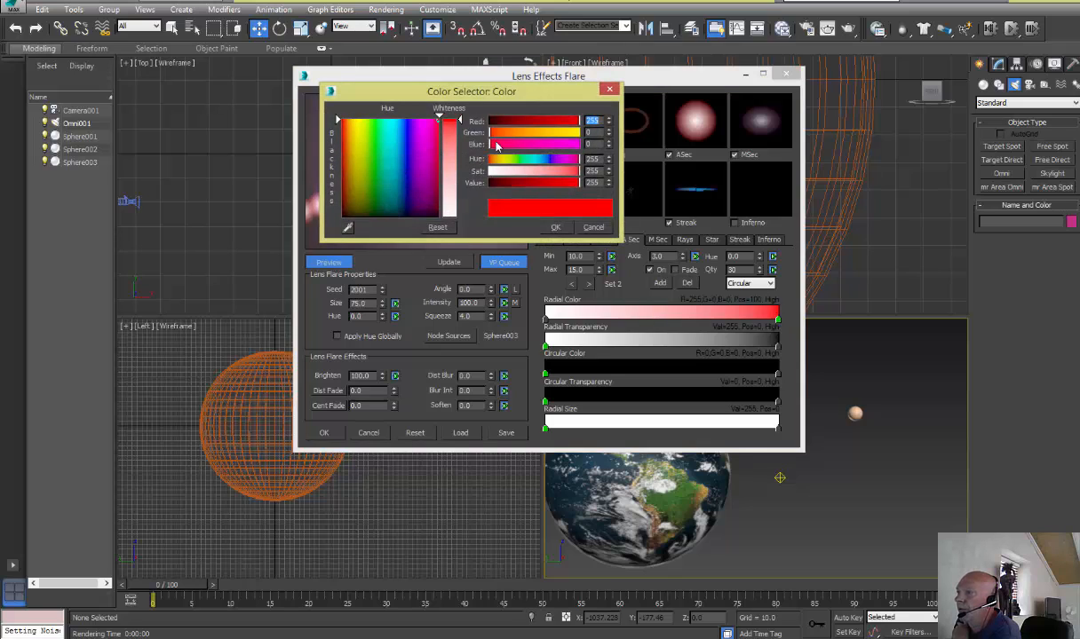
left_click_drag(490, 144, 580, 145)
left_click(408, 210)
left_click(555, 227)
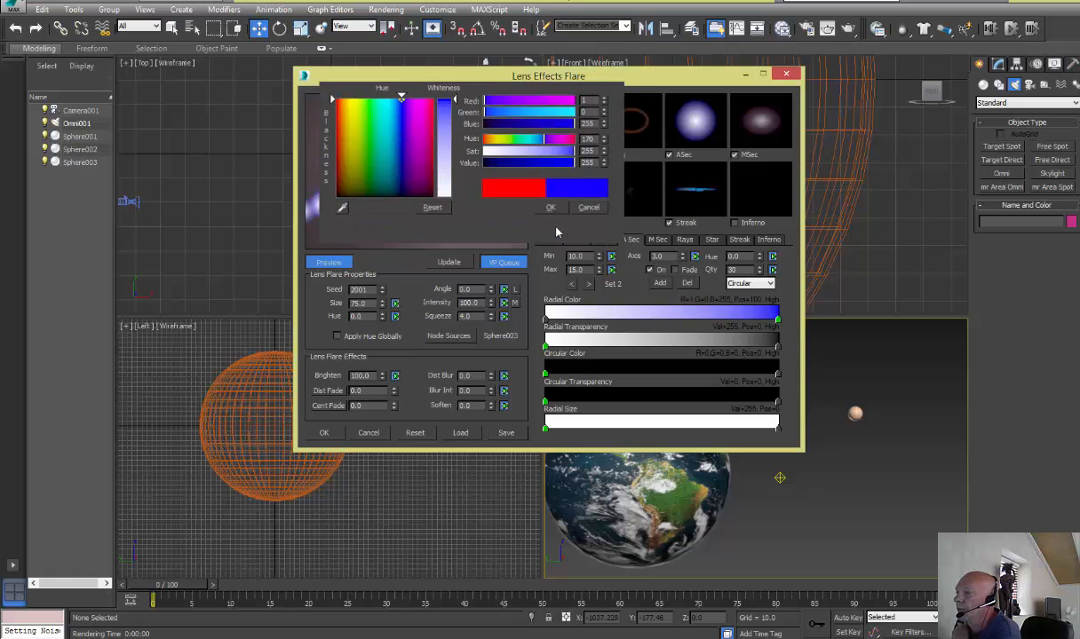
Change the starting color of Set 2's Radial Color gradient to dark blue with hue 170, saturation 236 and value 91
left_click(547, 321)
double_click(546, 321)
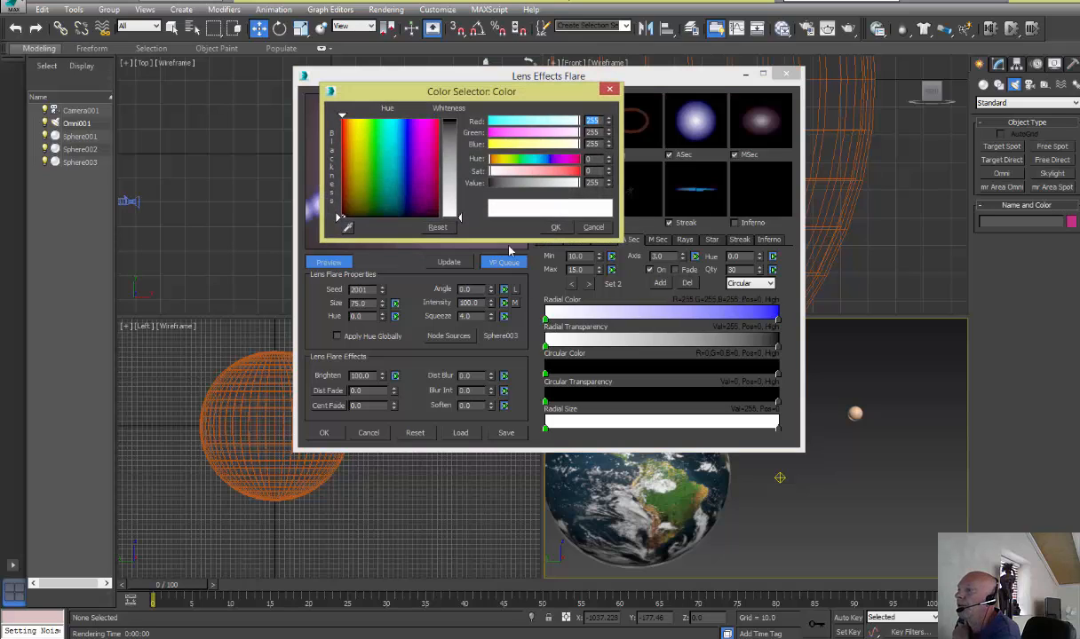
left_click(408, 209)
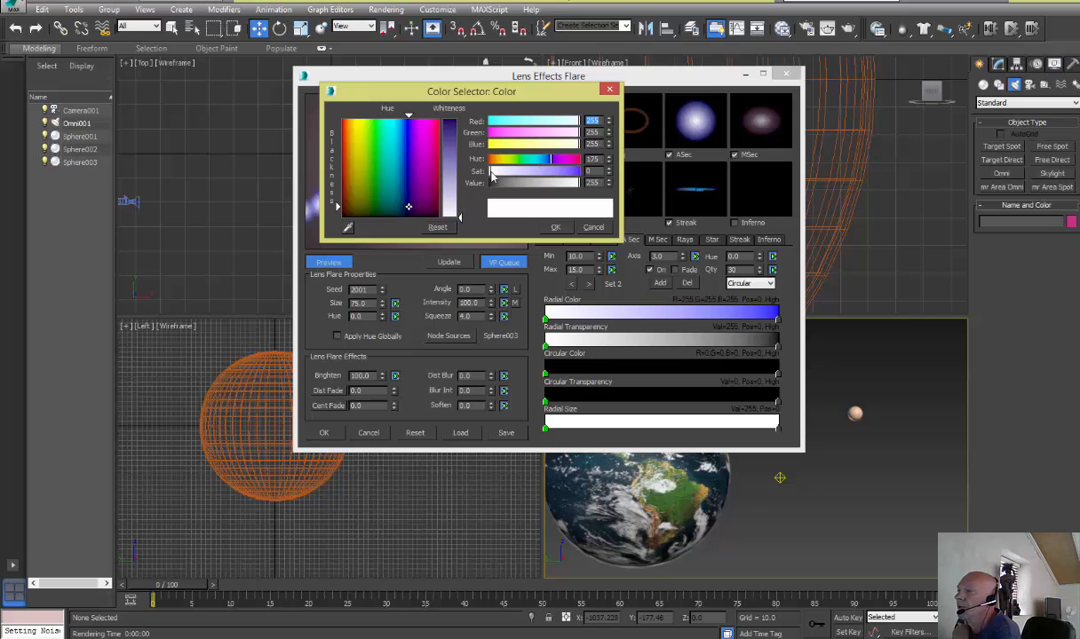
left_click_drag(493, 171, 572, 171)
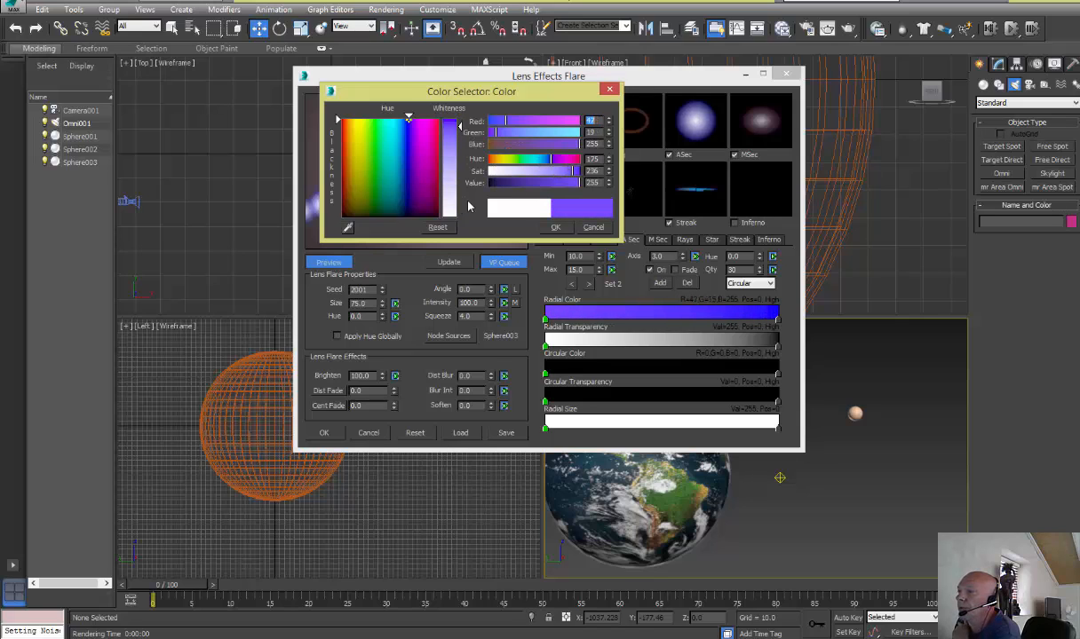
left_click(406, 201)
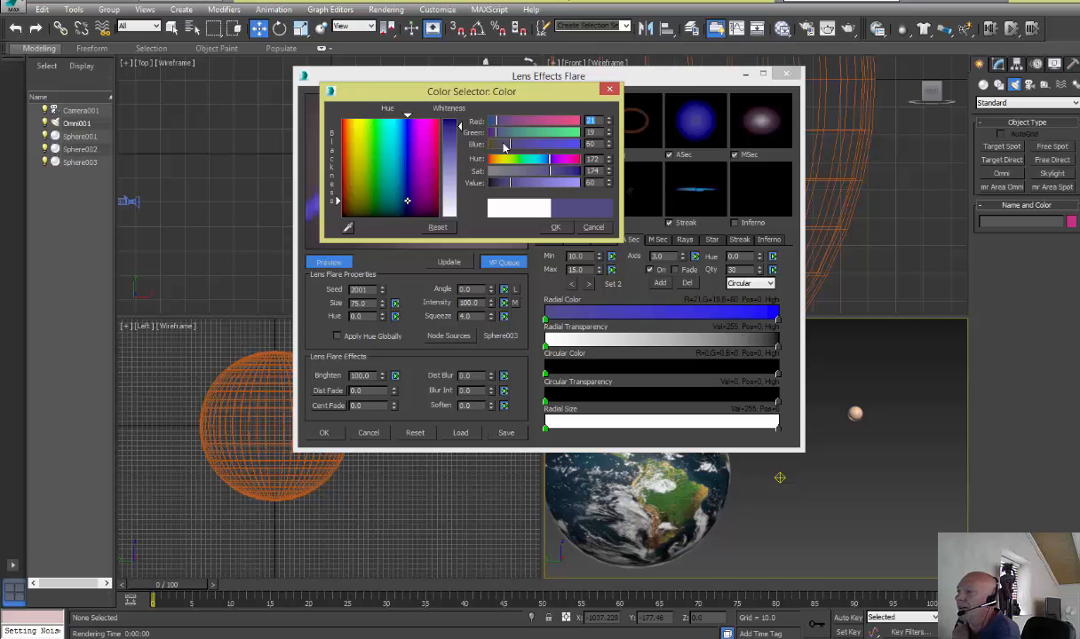
left_click_drag(510, 145, 582, 153)
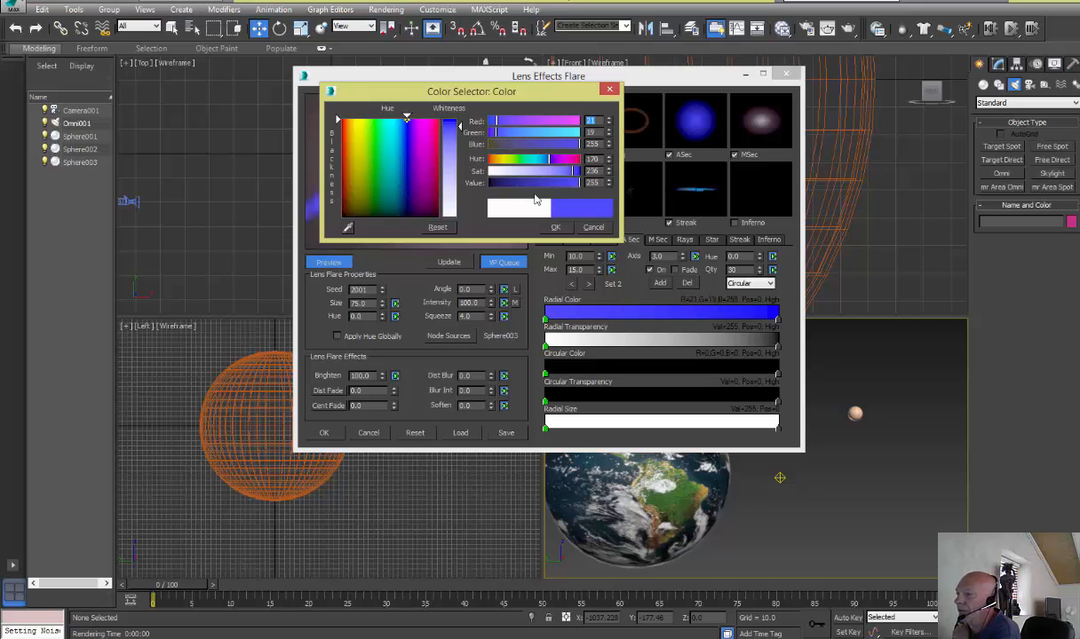
left_click_drag(528, 183, 522, 184)
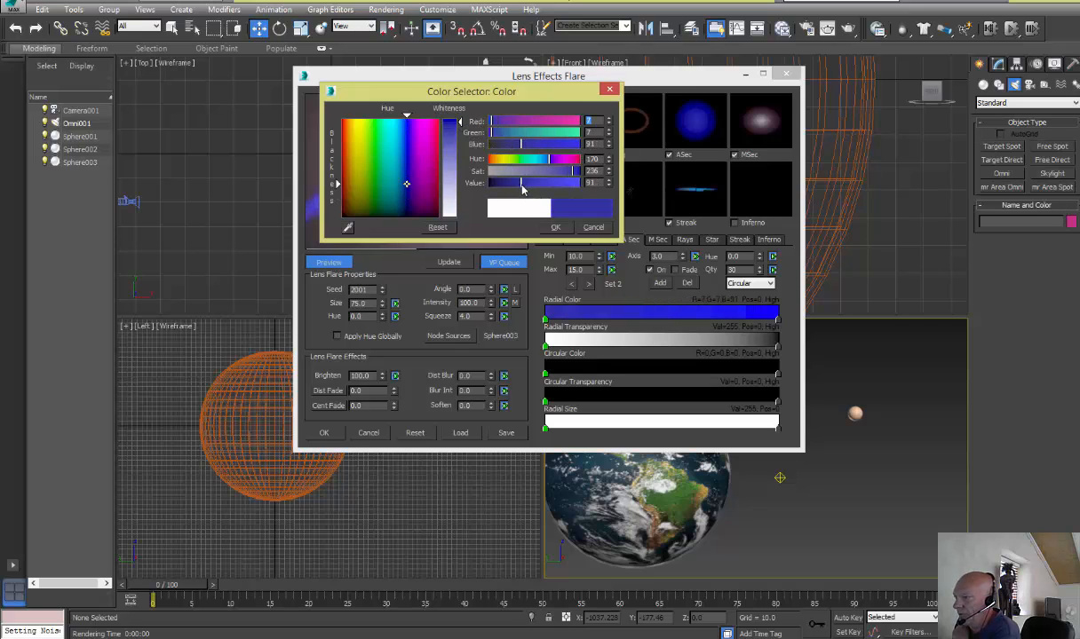
left_click(555, 229)
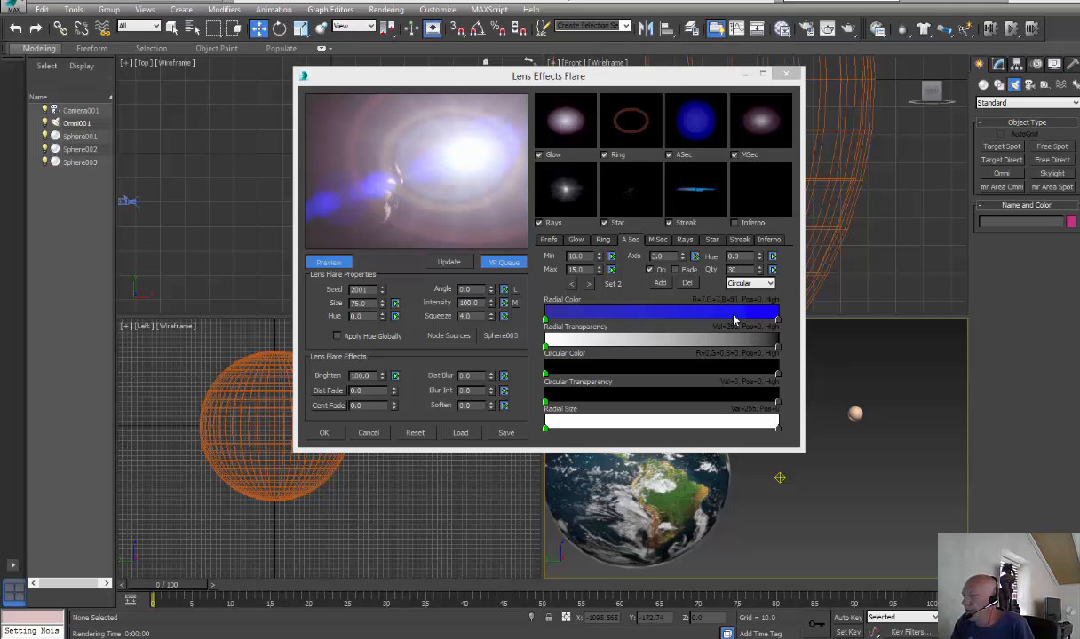
Set automatic secondary Set 2 to a quantity of 8, with maximum size 7 and minimum size 6
left_click_drag(740, 270, 713, 269)
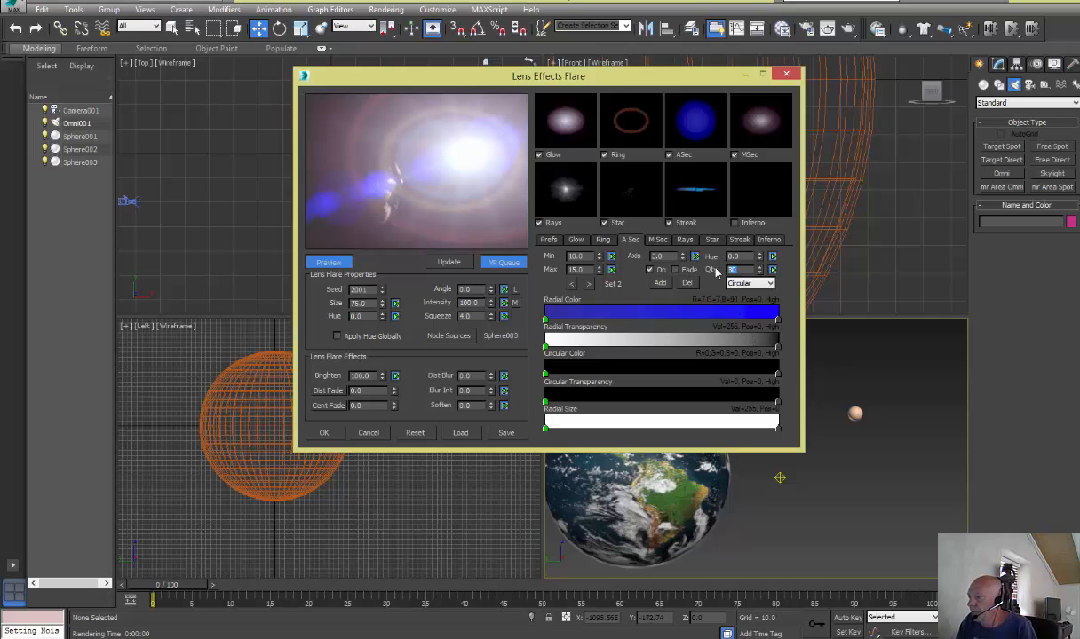
type("8")
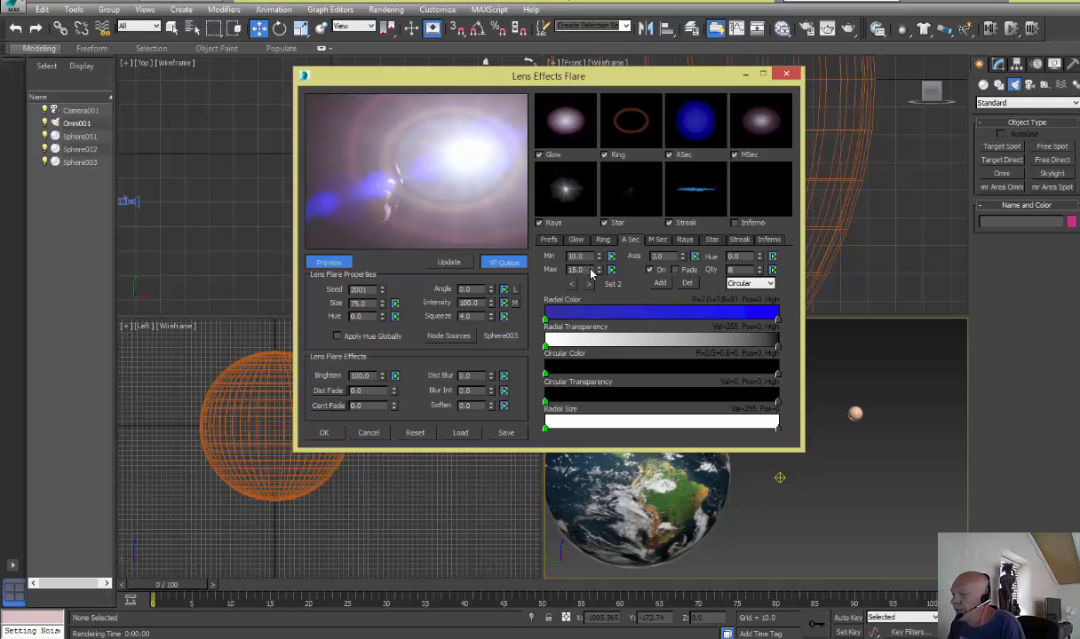
left_click_drag(589, 270, 551, 265)
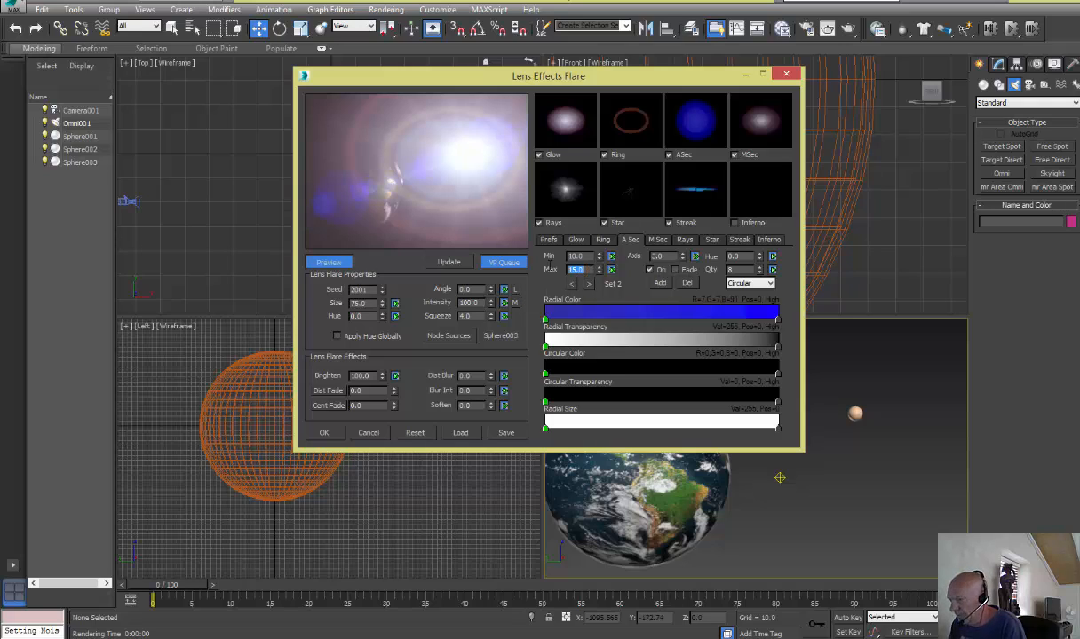
type("7")
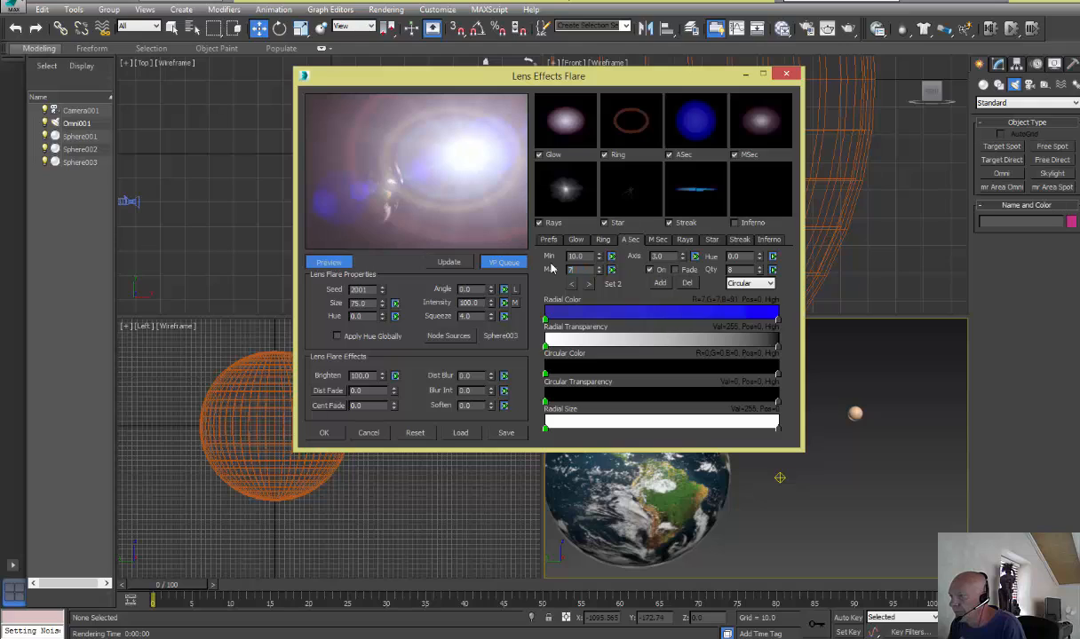
double_click(577, 258)
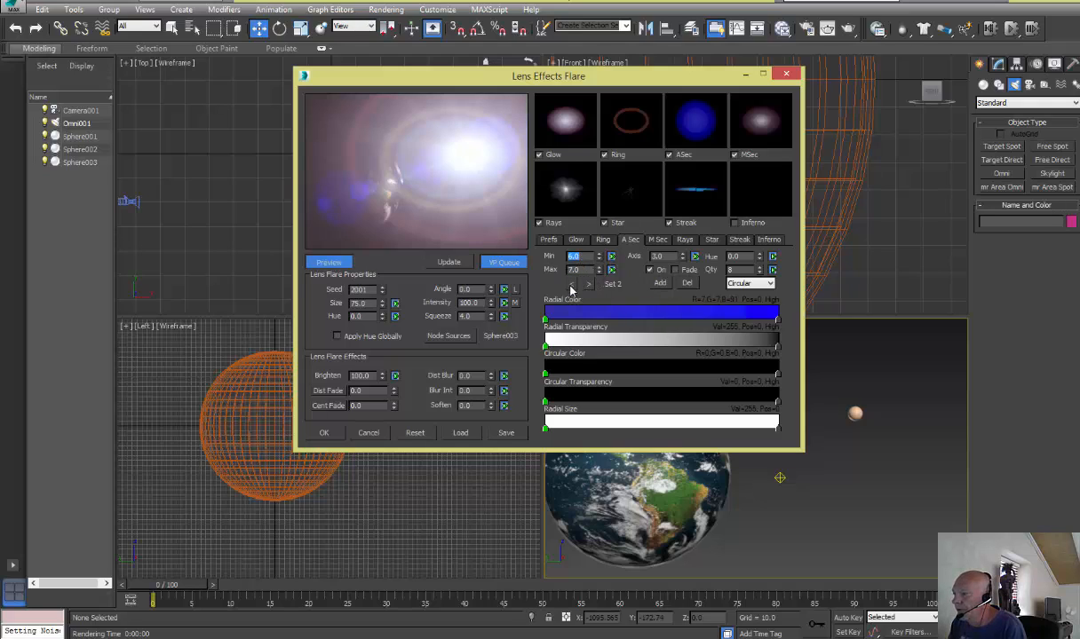
Switch to automatic secondary Set 1 and set its quantity to 8, maximum size to 8 and minimum size to 7
left_click(572, 284)
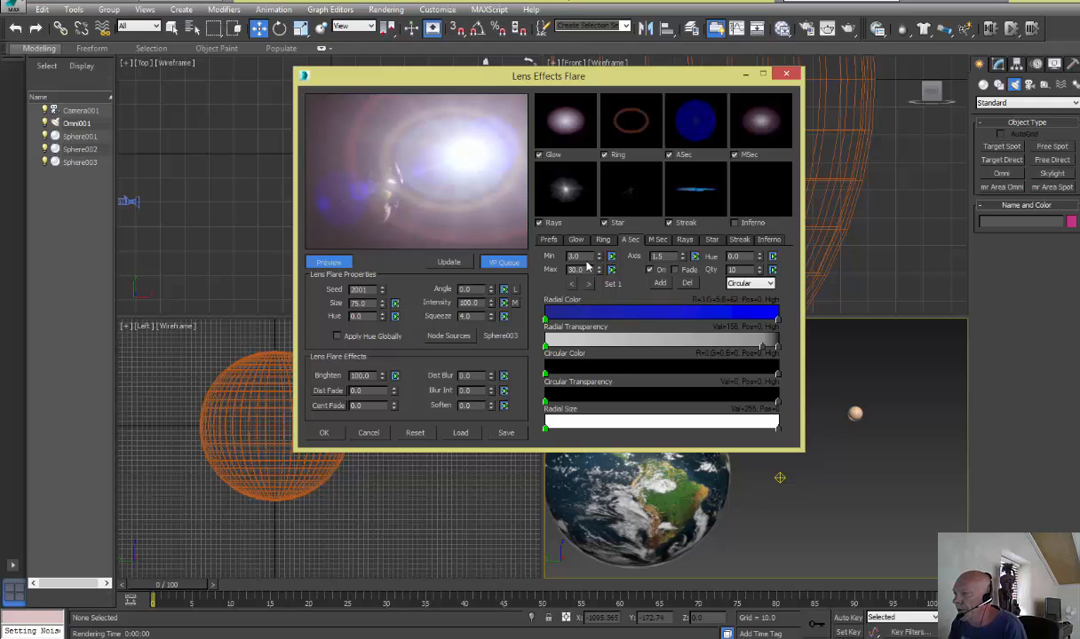
double_click(743, 271)
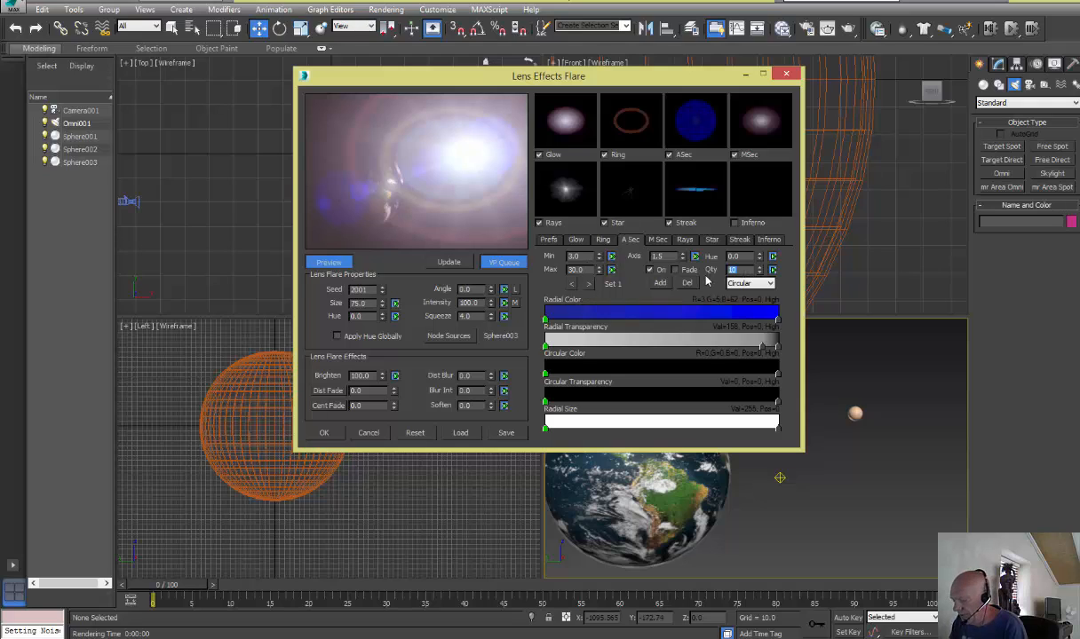
type("8")
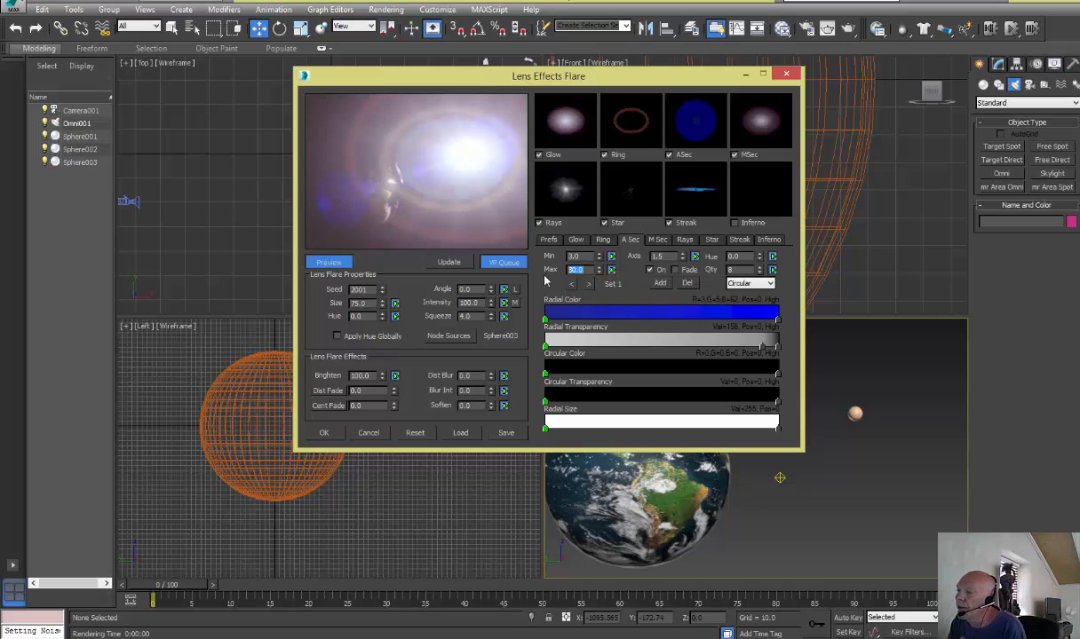
double_click(576, 270)
type("8")
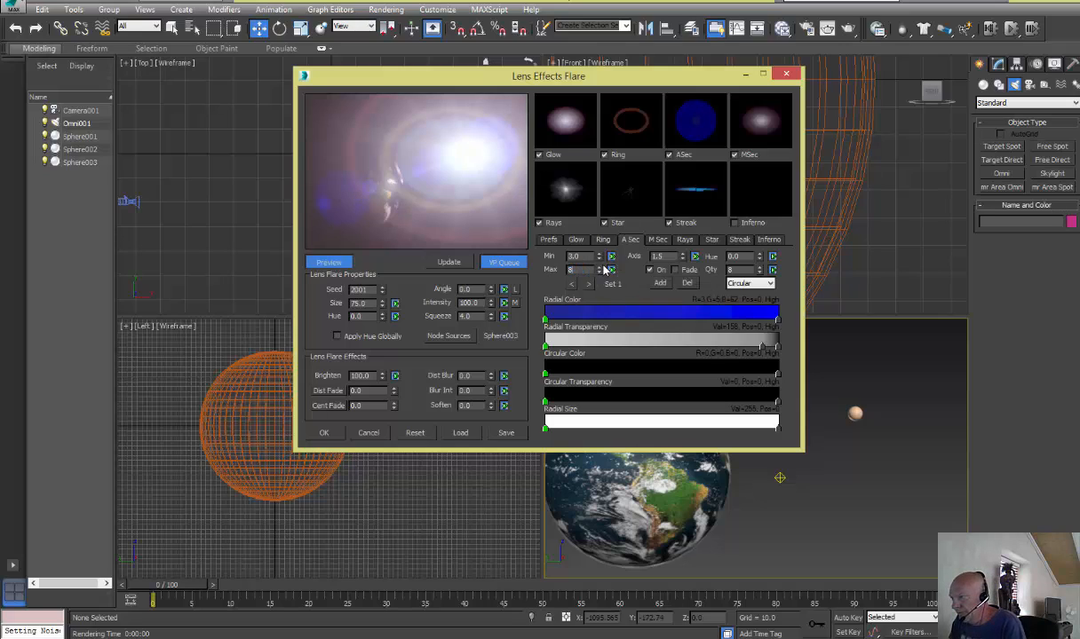
left_click(589, 256)
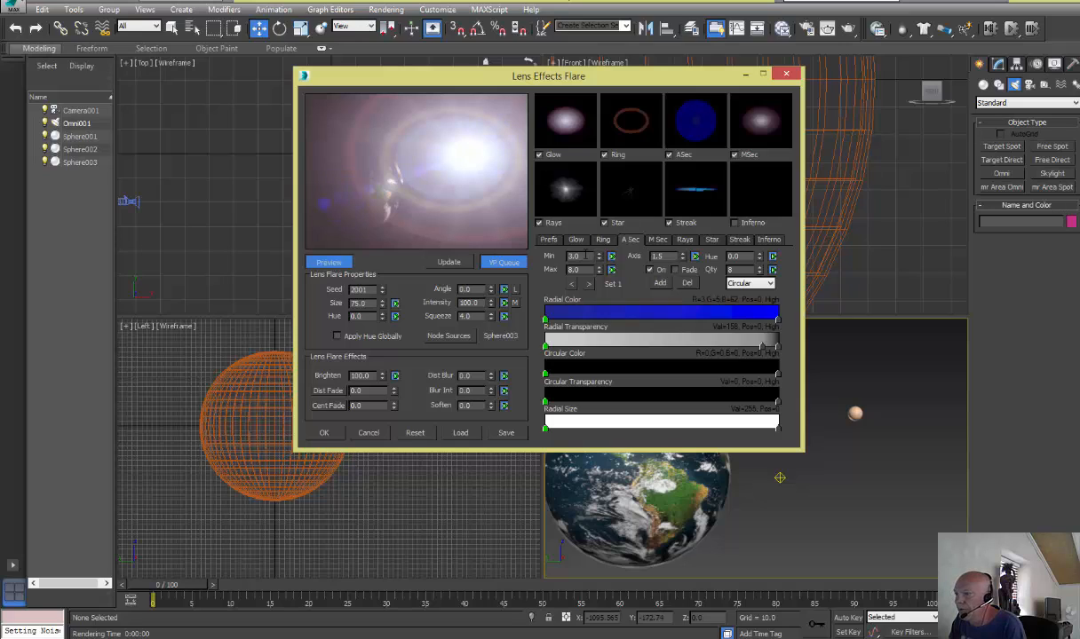
double_click(587, 256)
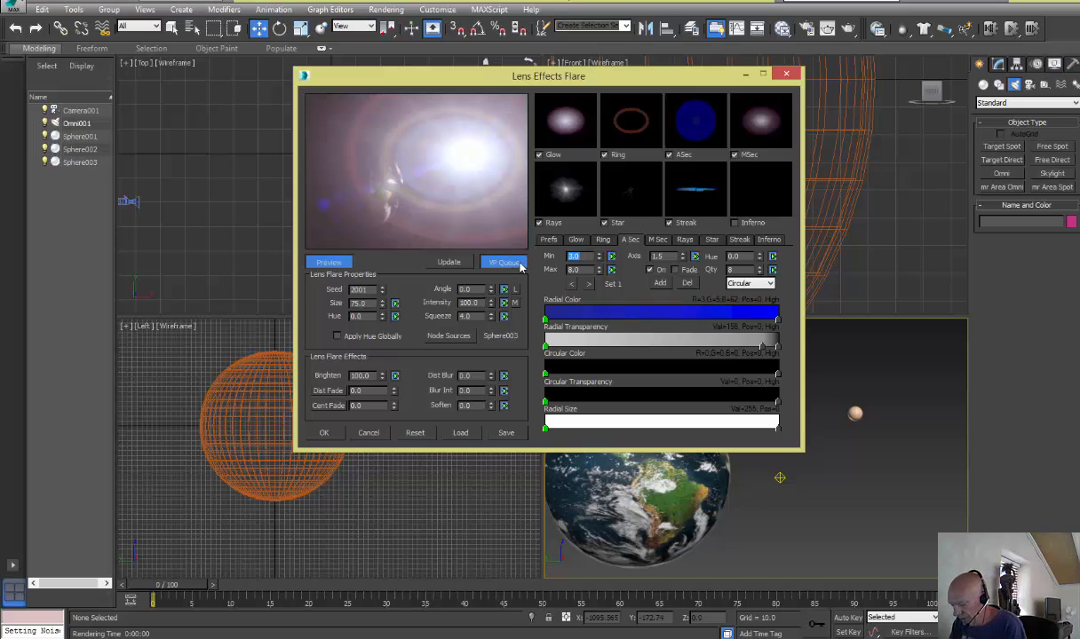
type("8")
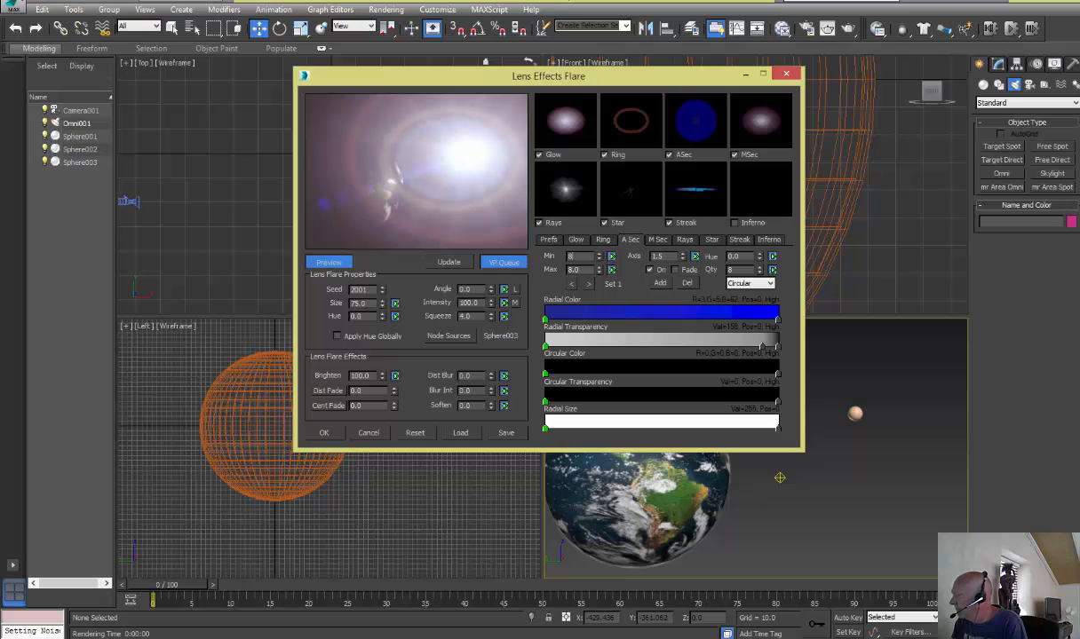
key("Tab")
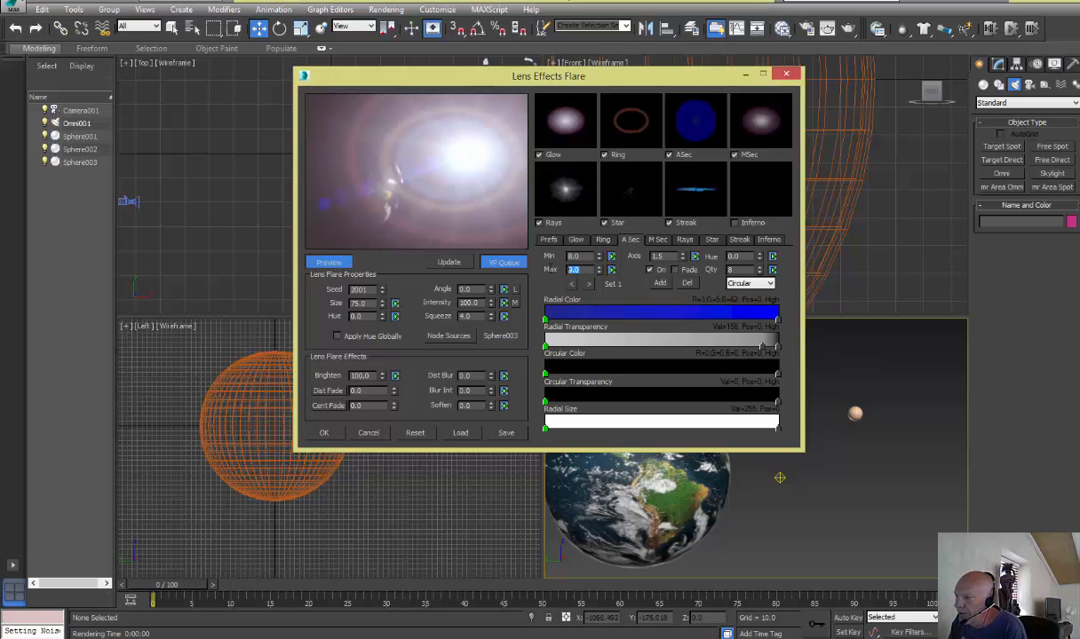
type("8")
key("Return")
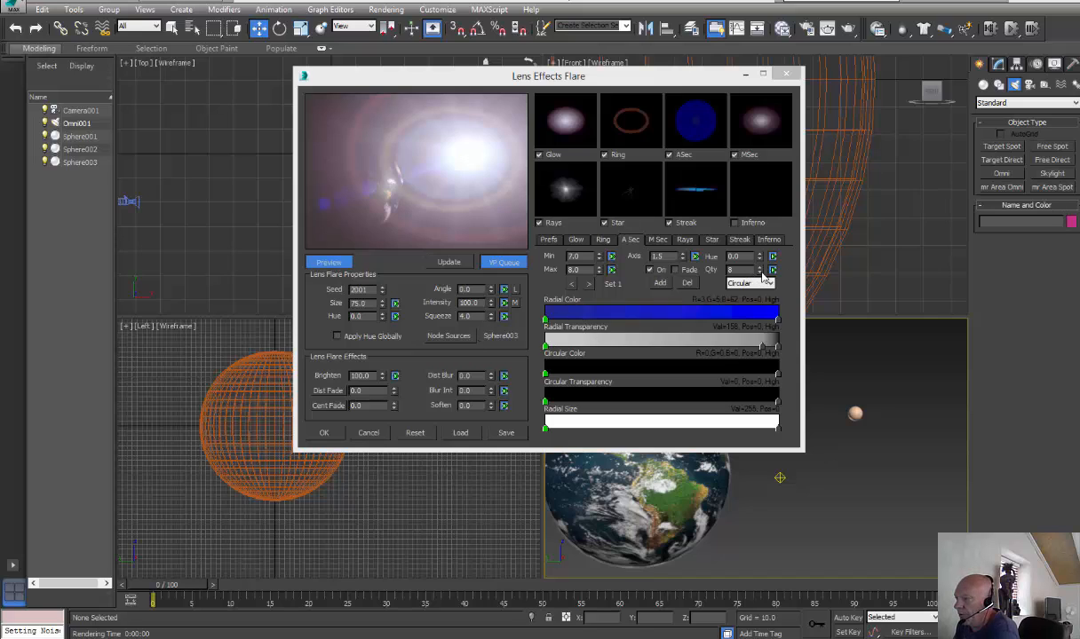
Reduce the quantity of automatic secondary Set 1 to 6 and accept the lens flare settings
left_click(760, 273)
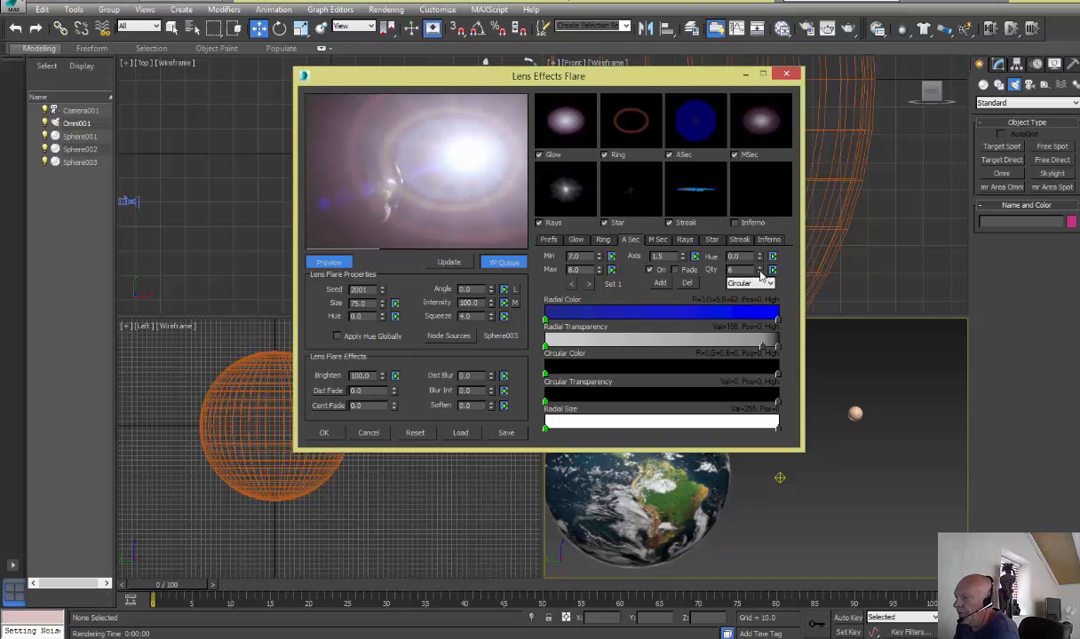
left_click(760, 273)
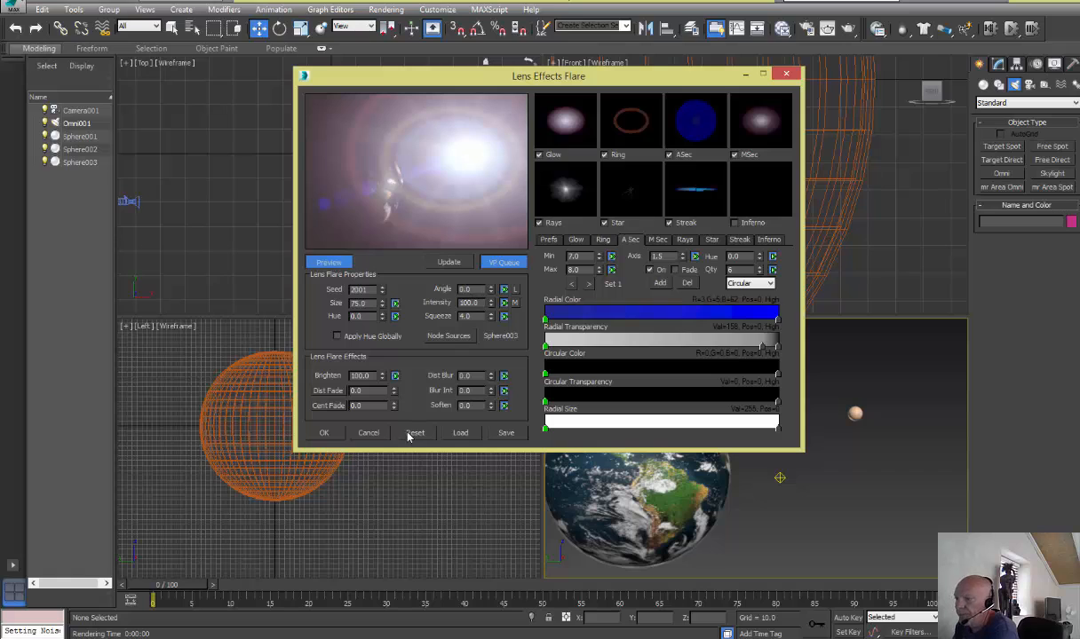
left_click(324, 433)
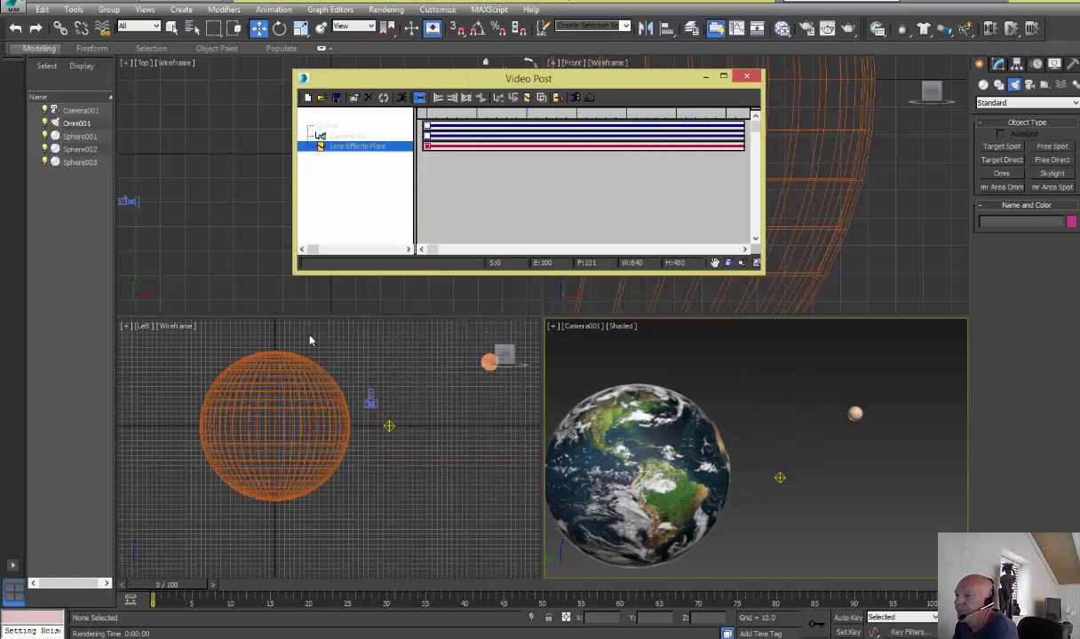
Add a Lens Effects Glow image filter event to the Video Post queue and select the Lens Effects Glow entry
left_click(527, 98)
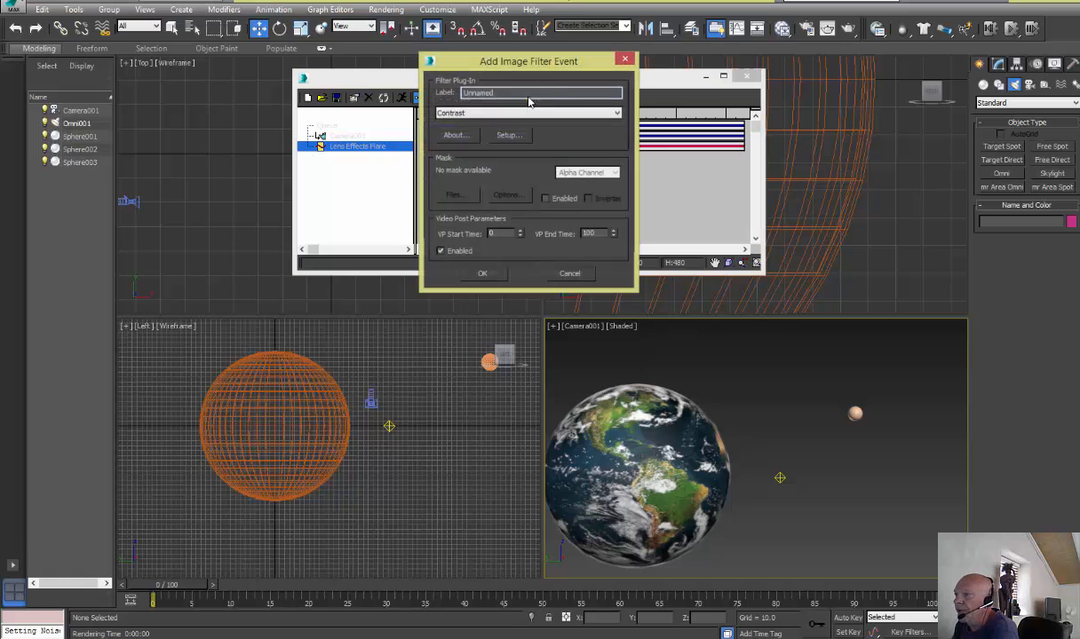
left_click(445, 113)
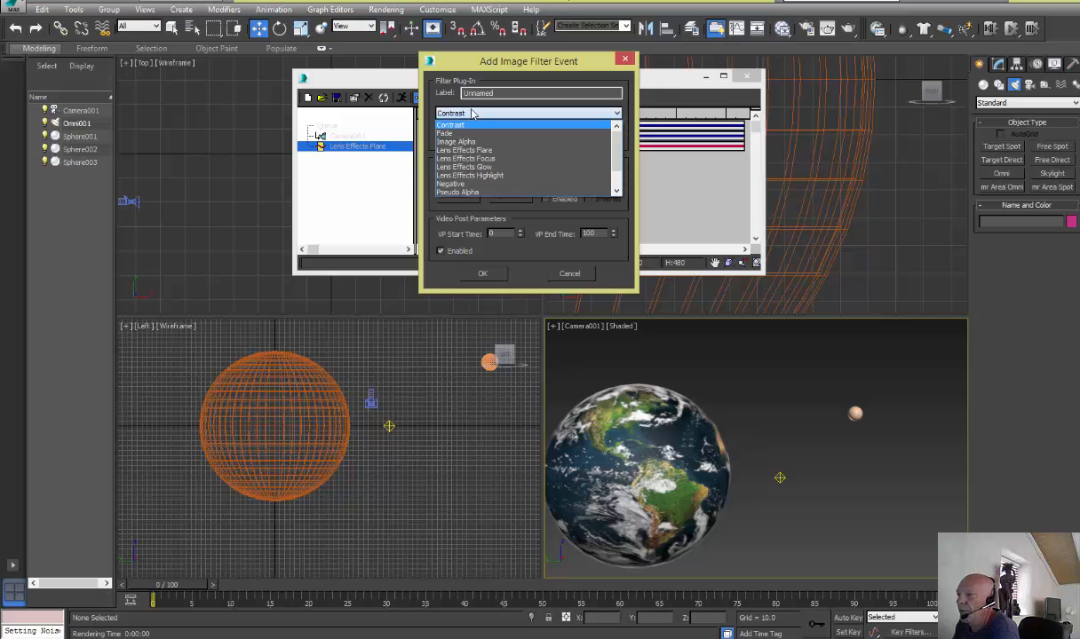
left_click(469, 167)
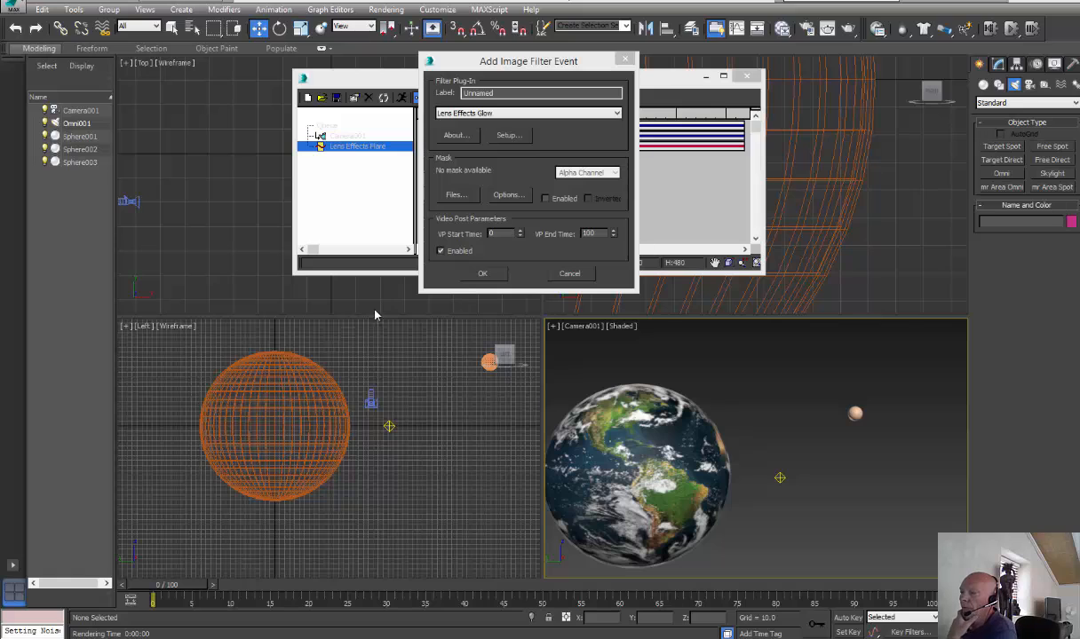
left_click(480, 273)
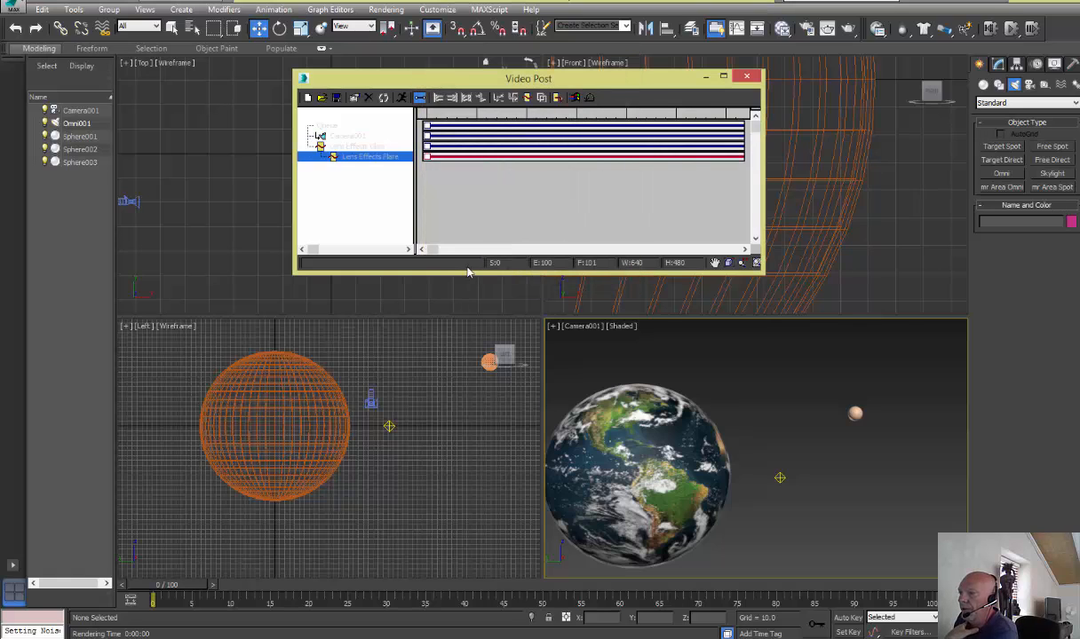
left_click(369, 147)
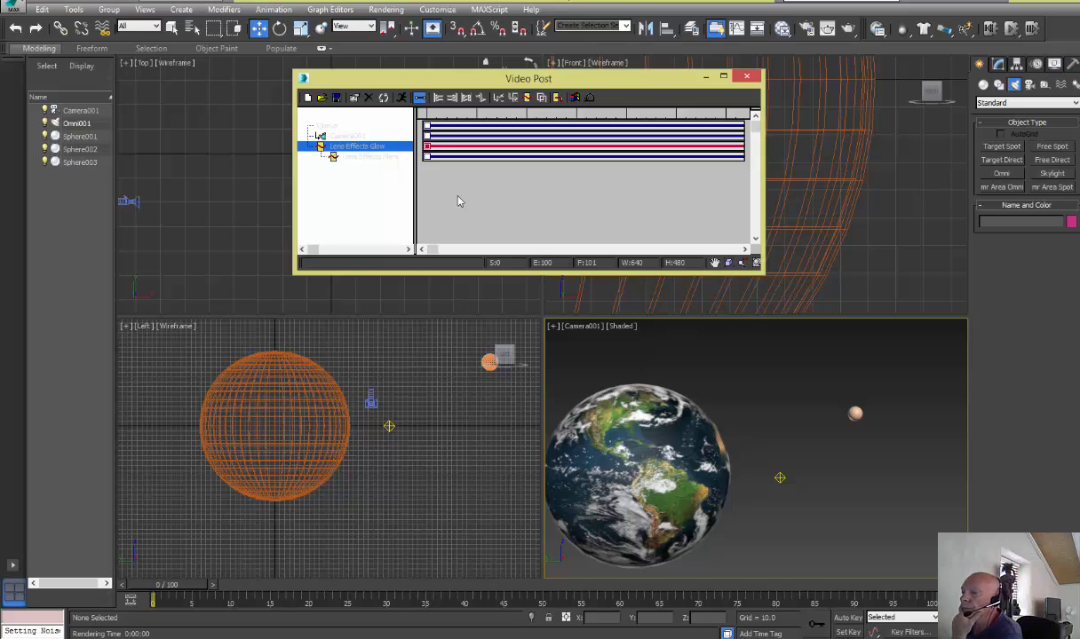
Select the Earth and cloud spheres, Sphere001 and Sphere002, and open their shared Object Properties
left_click(673, 364)
left_click_drag(660, 377, 695, 479)
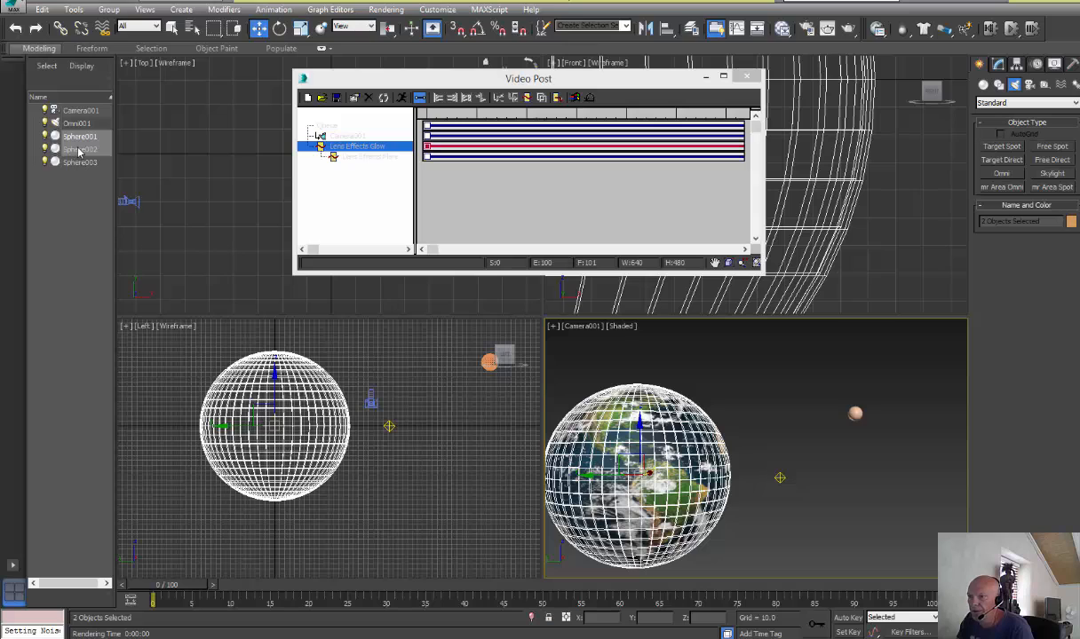
right_click(632, 429)
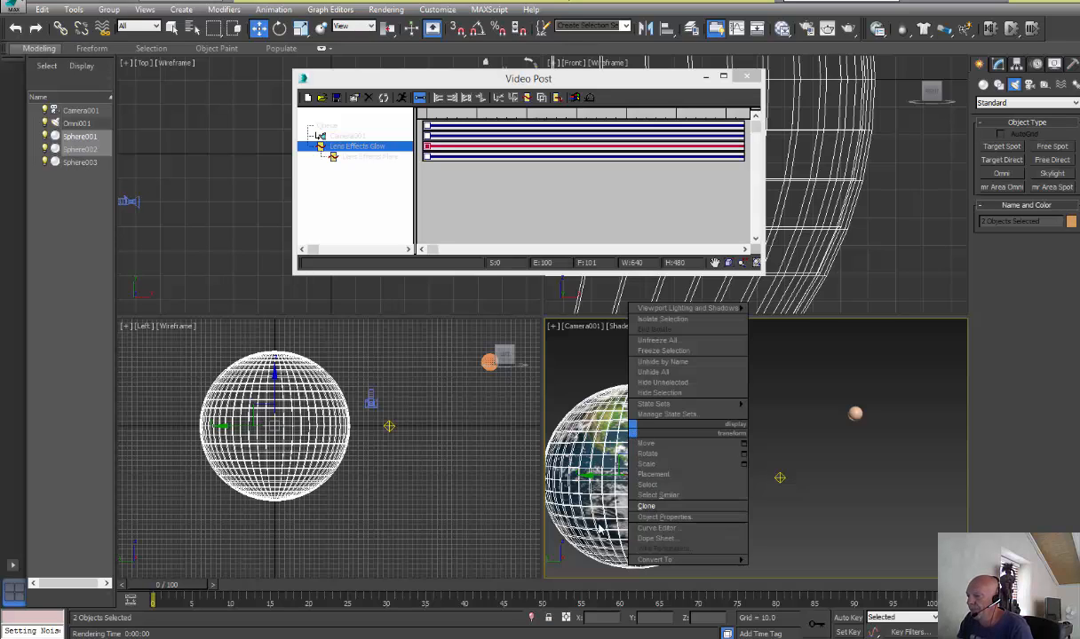
left_click(657, 517)
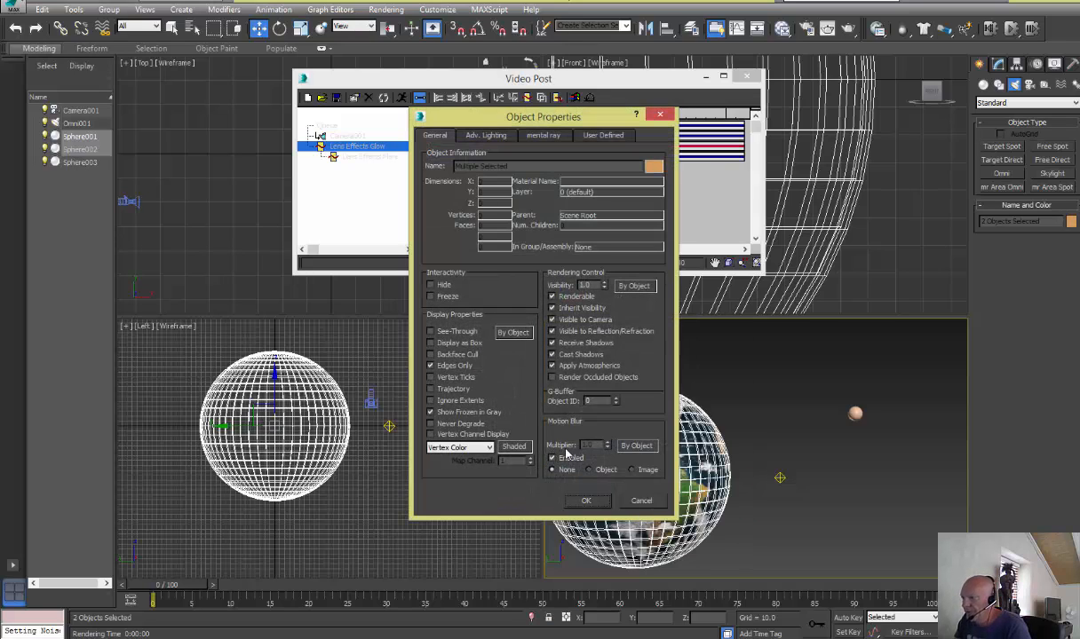
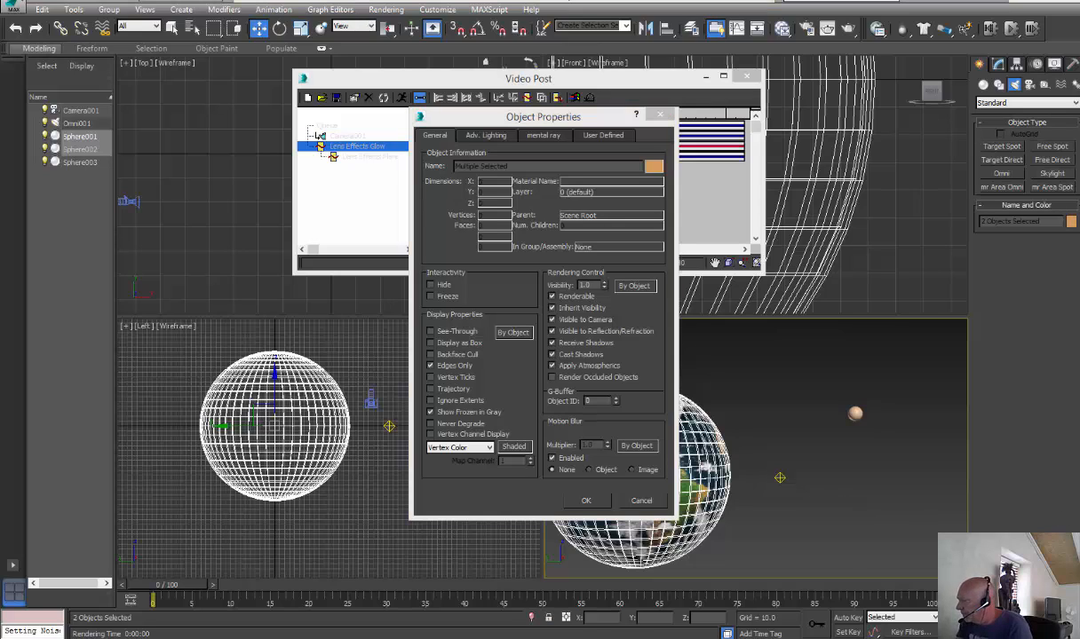
Set the G-Buffer object ID of the selected spheres to 1 and accept the object properties
left_click(614, 400)
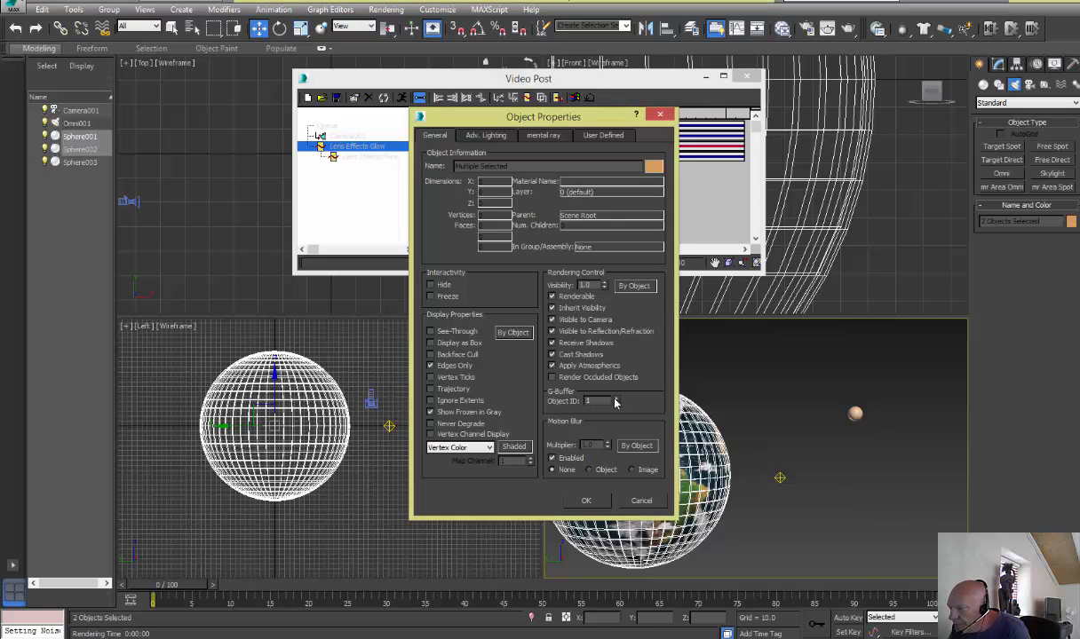
left_click(582, 500)
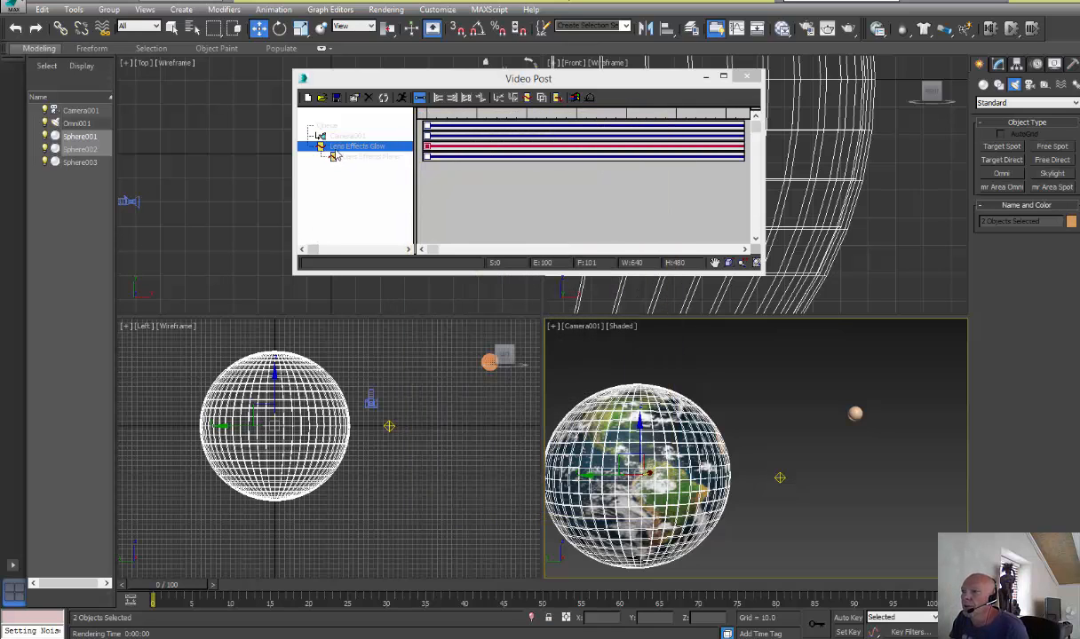
Open the Lens Effects Glow setup from the Video Post queue and preview the glow on the queued scene
left_click(334, 153)
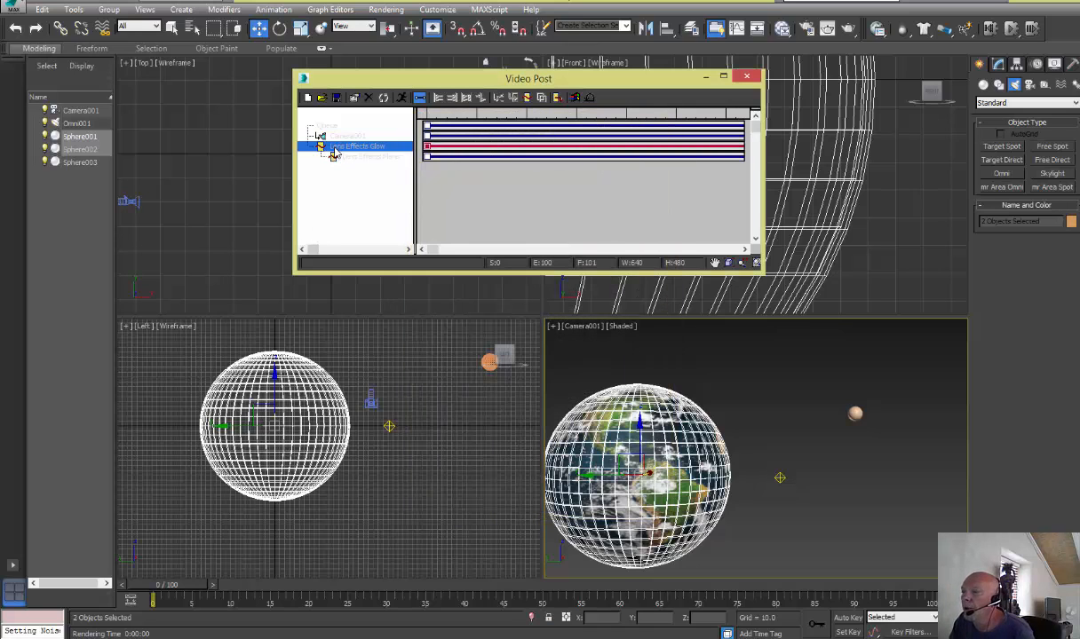
double_click(334, 153)
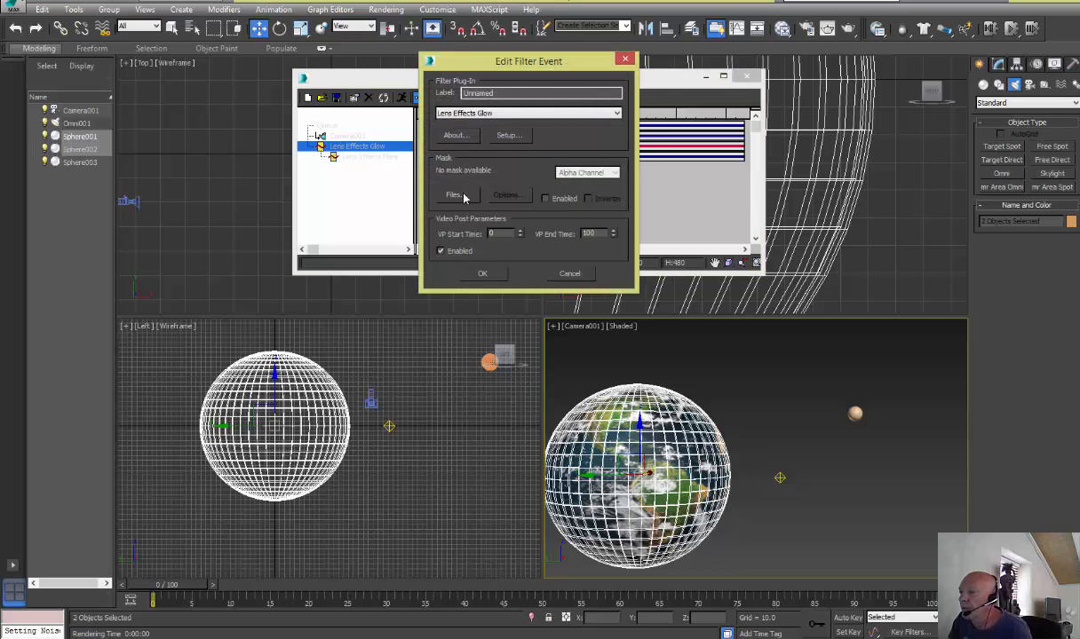
left_click(506, 136)
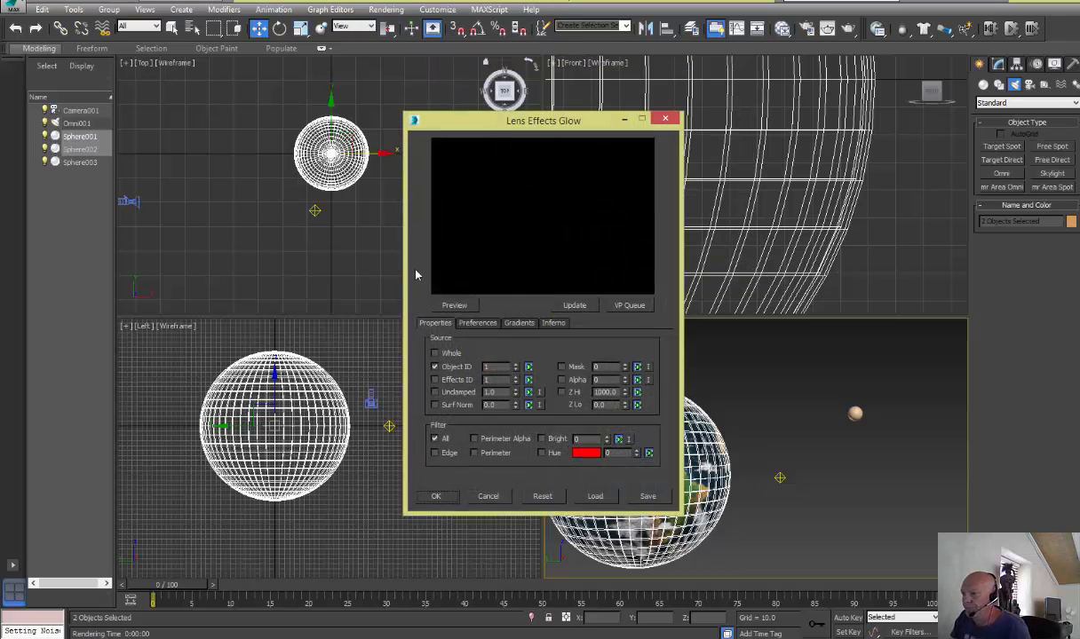
left_click(632, 306)
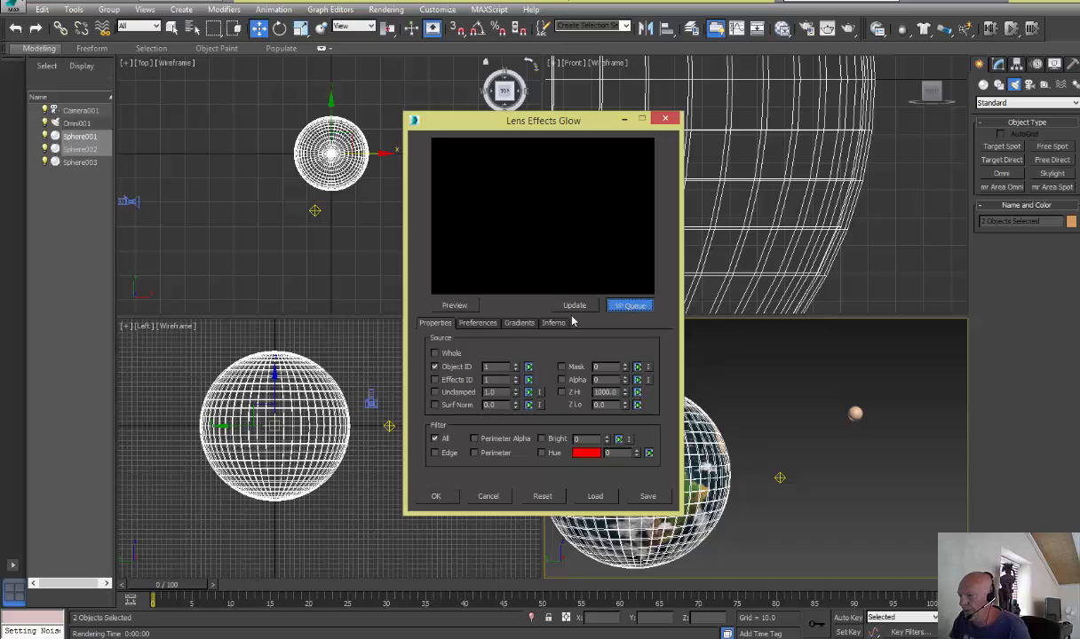
left_click(459, 307)
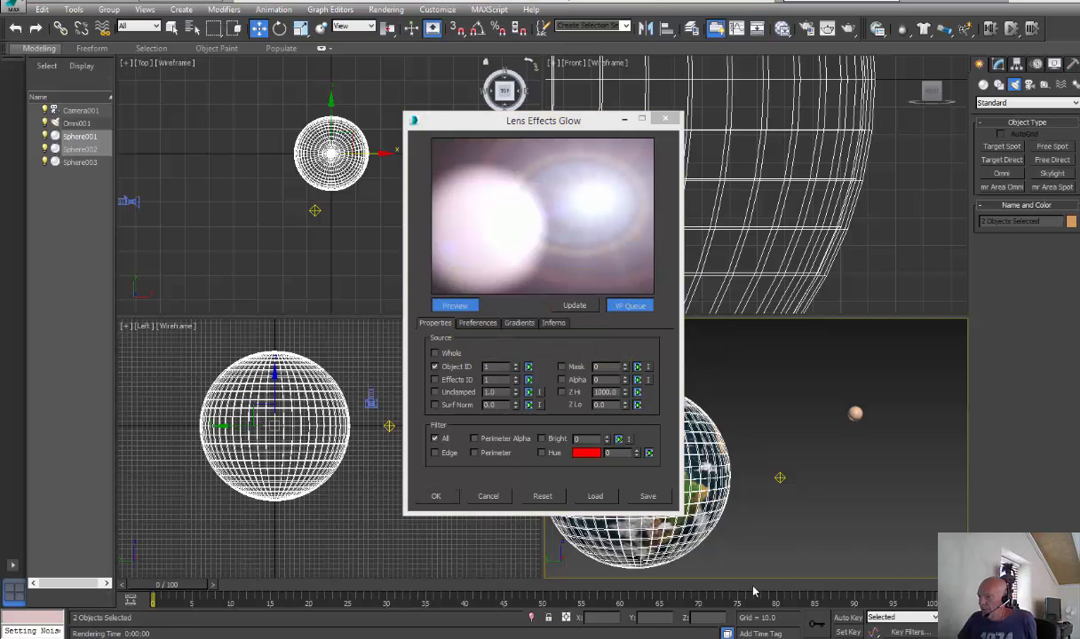
Filter the glow by hue instead of all pixels, with a hue tolerance of 200
left_click(541, 453)
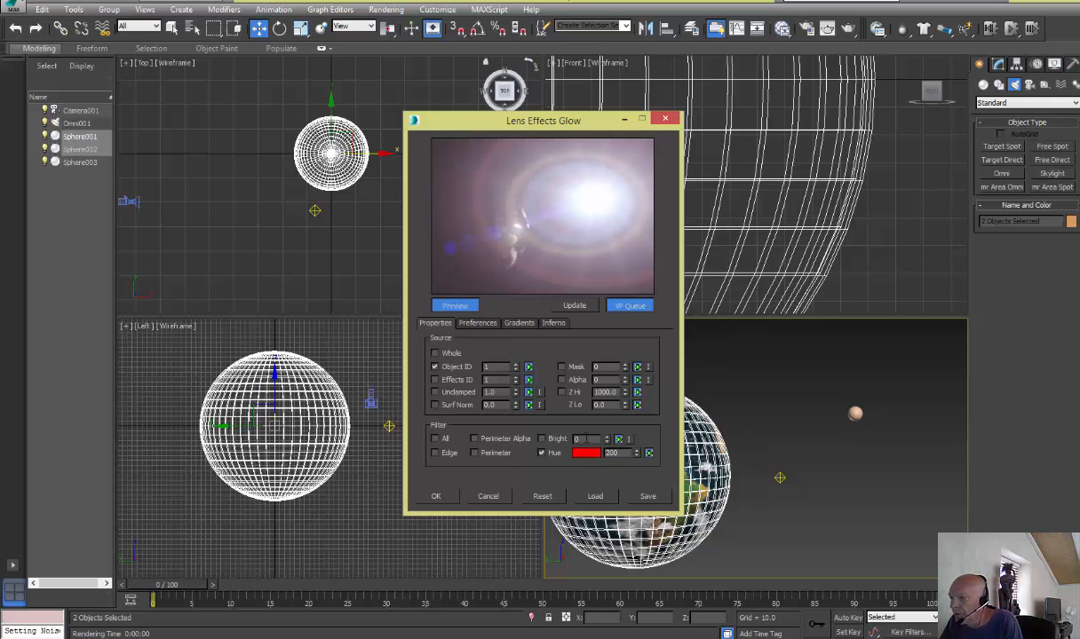
left_click(478, 323)
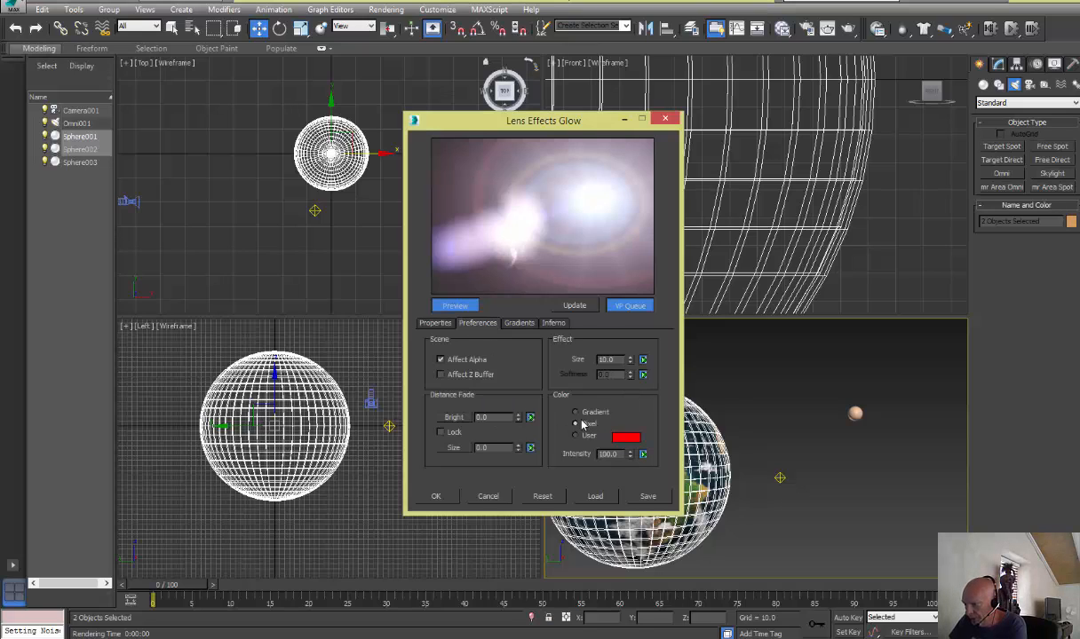
left_click(435, 323)
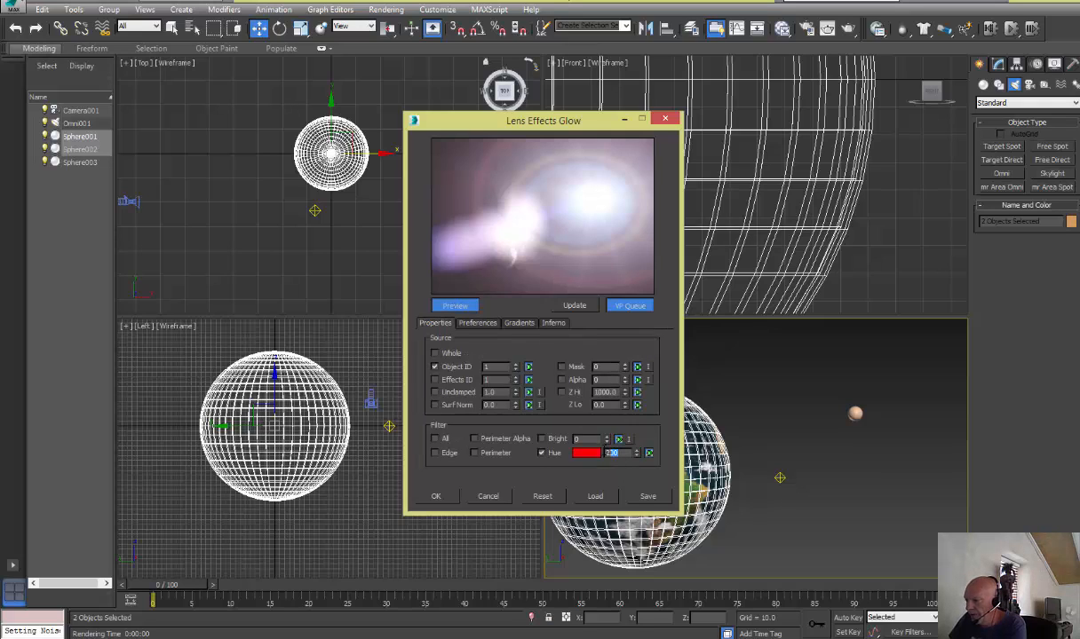
type("2")
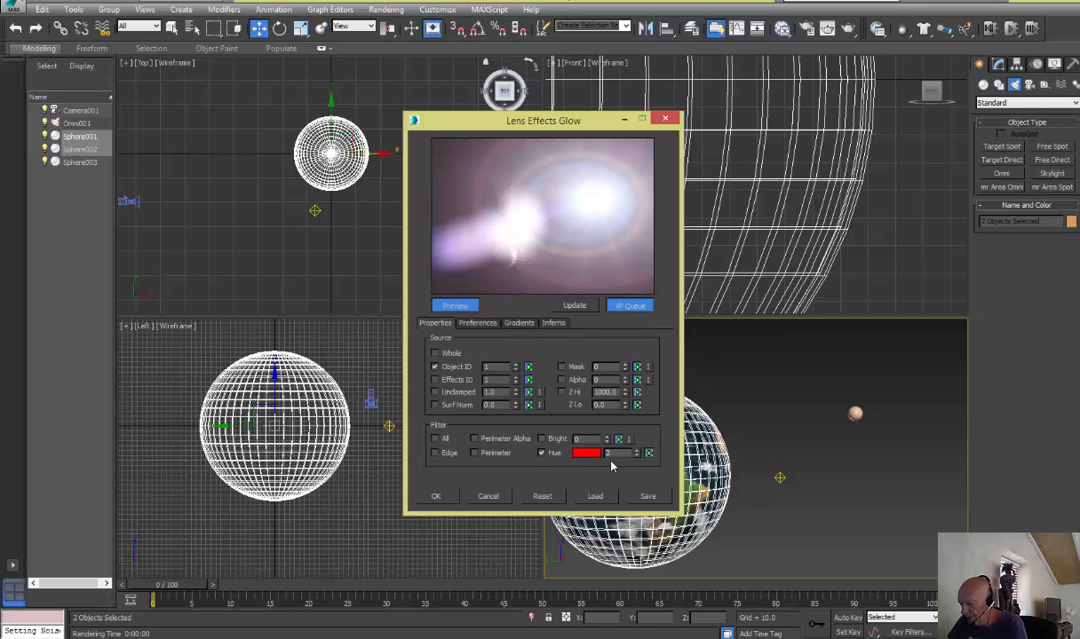
type("00")
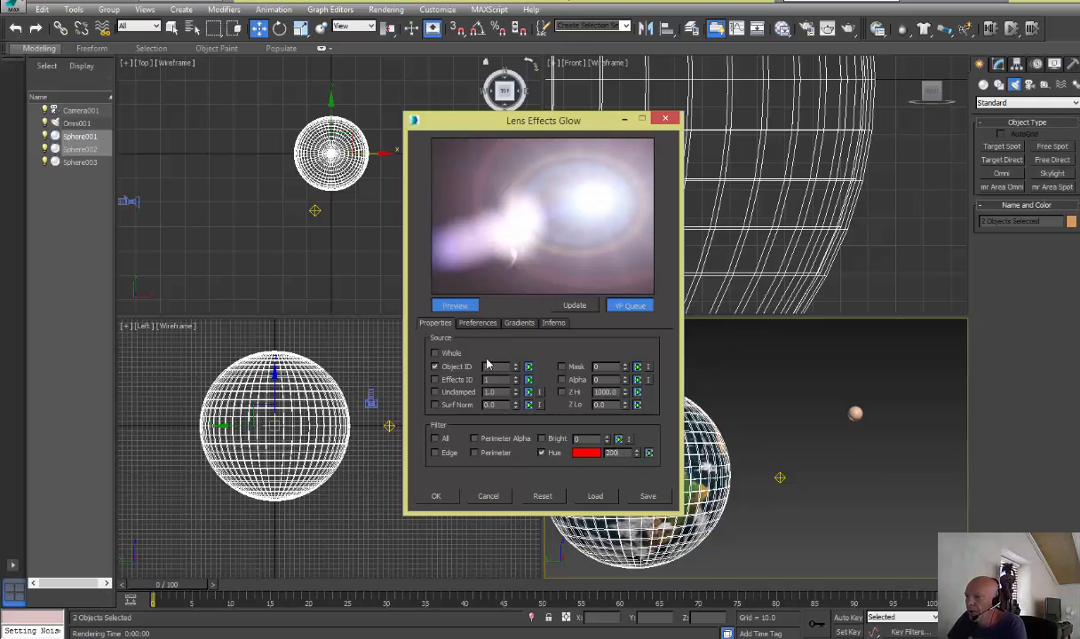
Try glow color intensities of 6 and 50 in the glow preferences and accept the settings
left_click(472, 324)
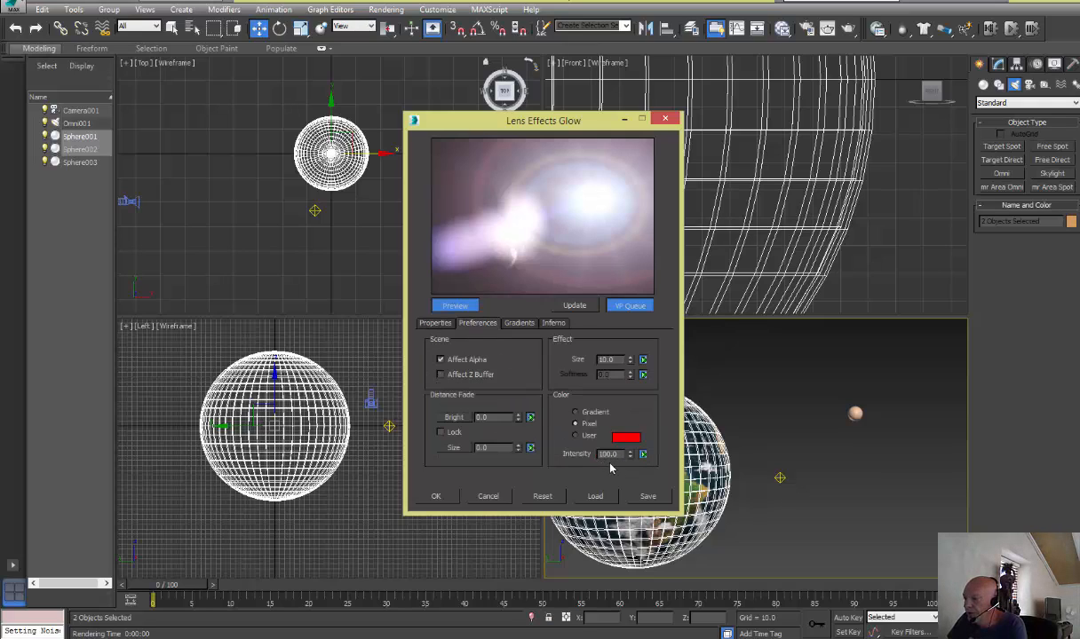
left_click_drag(622, 455, 588, 455)
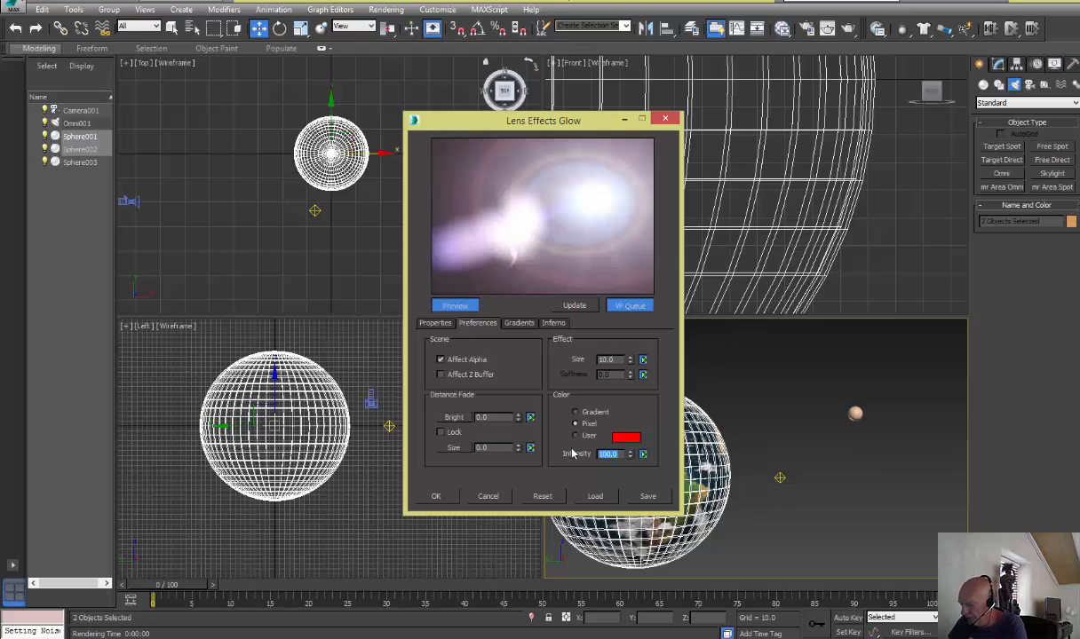
type("6")
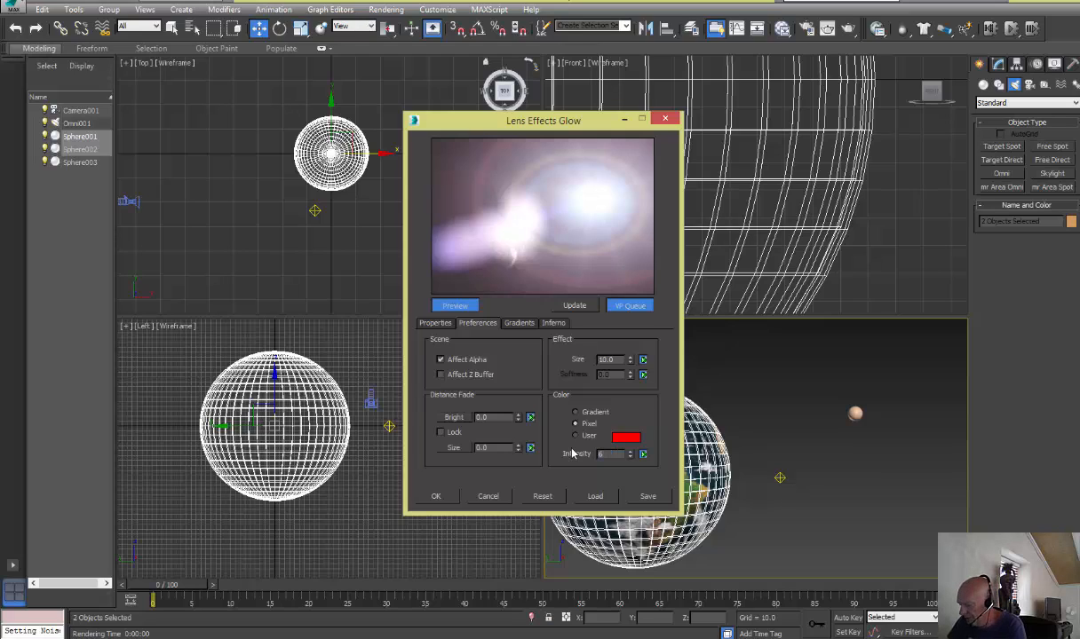
key("Return")
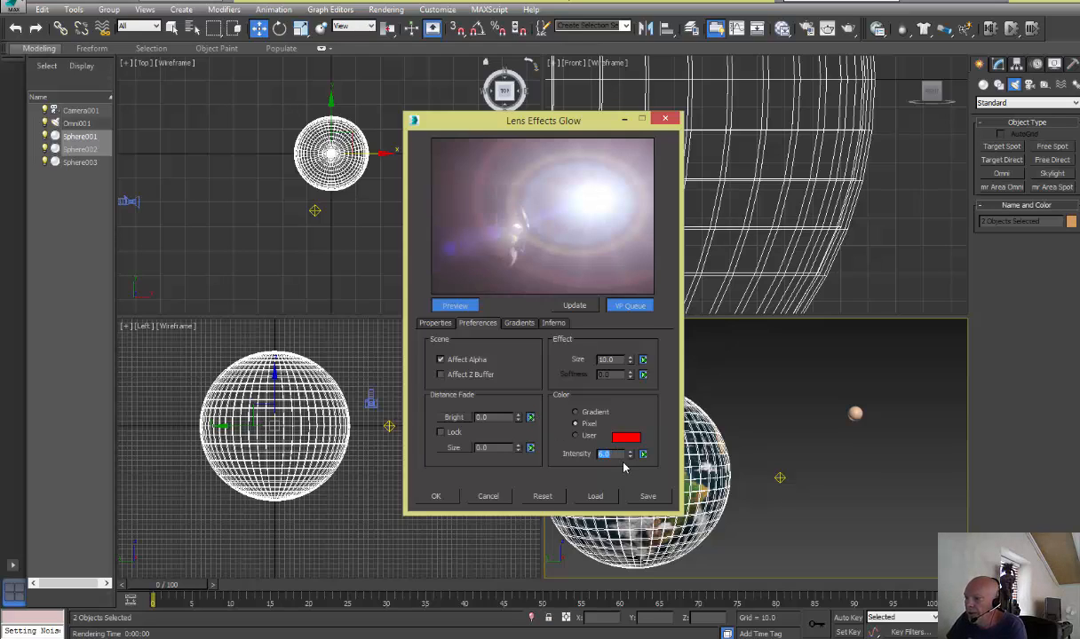
left_click_drag(630, 456, 628, 446)
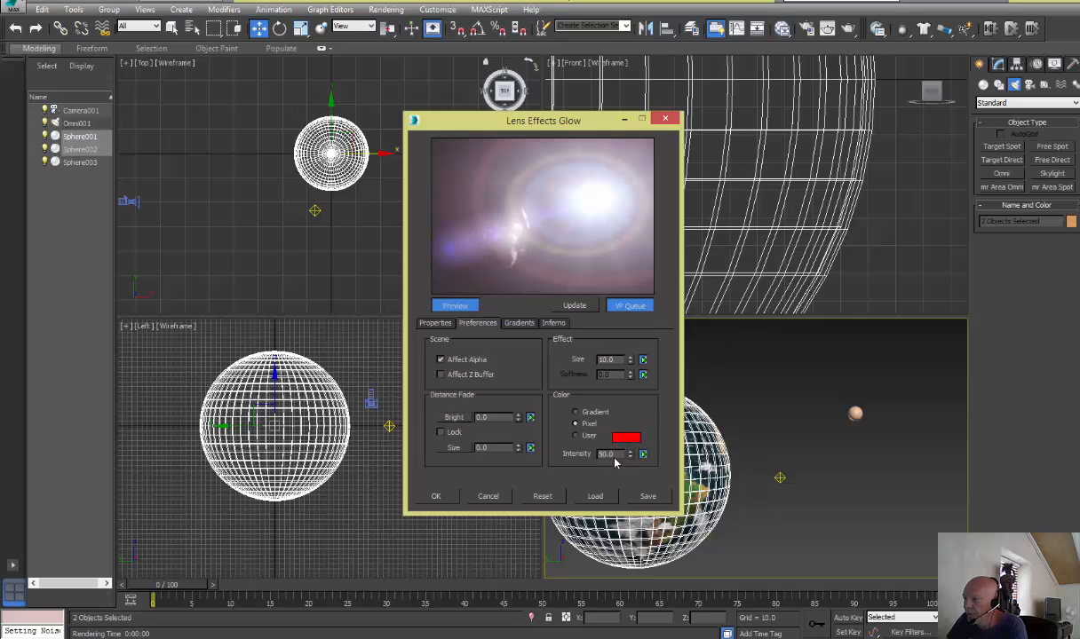
key("Return")
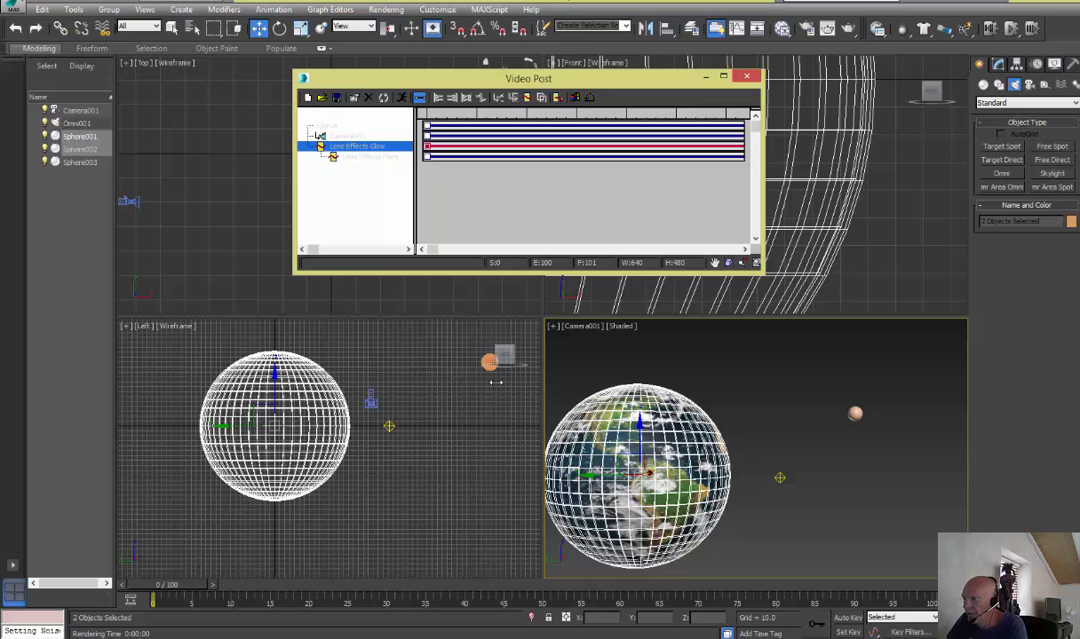
Reopen the Lens Effects Glow setup, set the glow color intensity to 6 and accept it
double_click(358, 151)
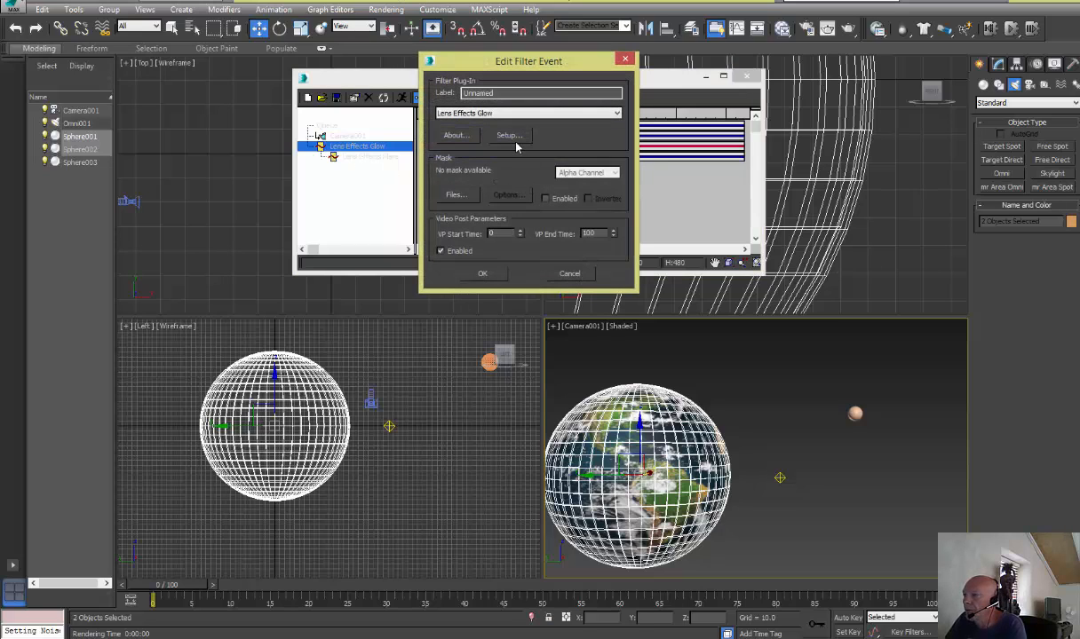
left_click(507, 135)
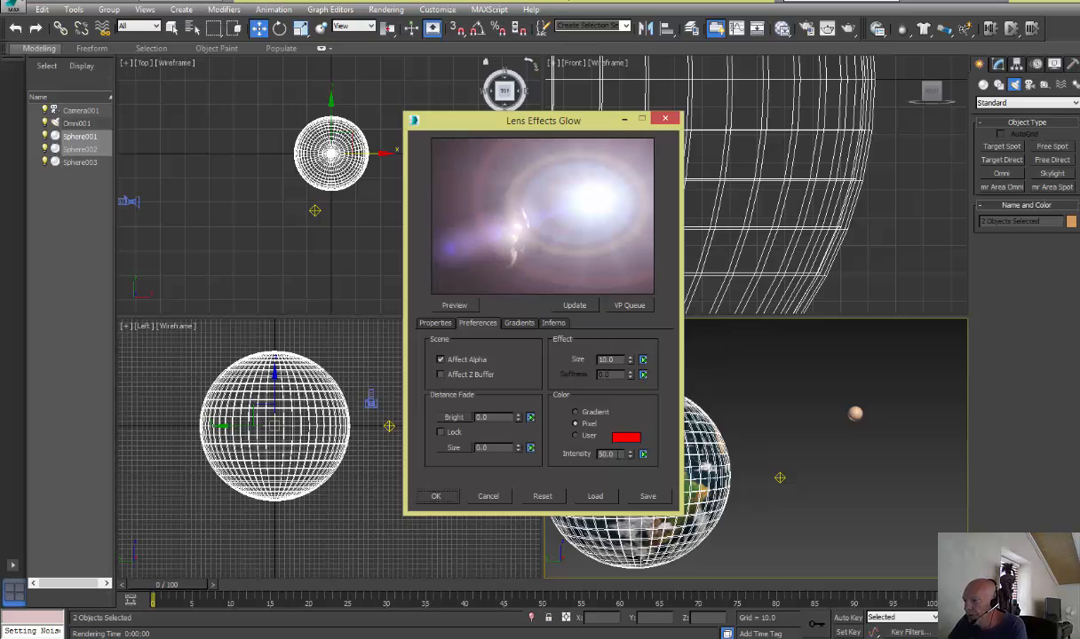
left_click_drag(620, 455, 585, 458)
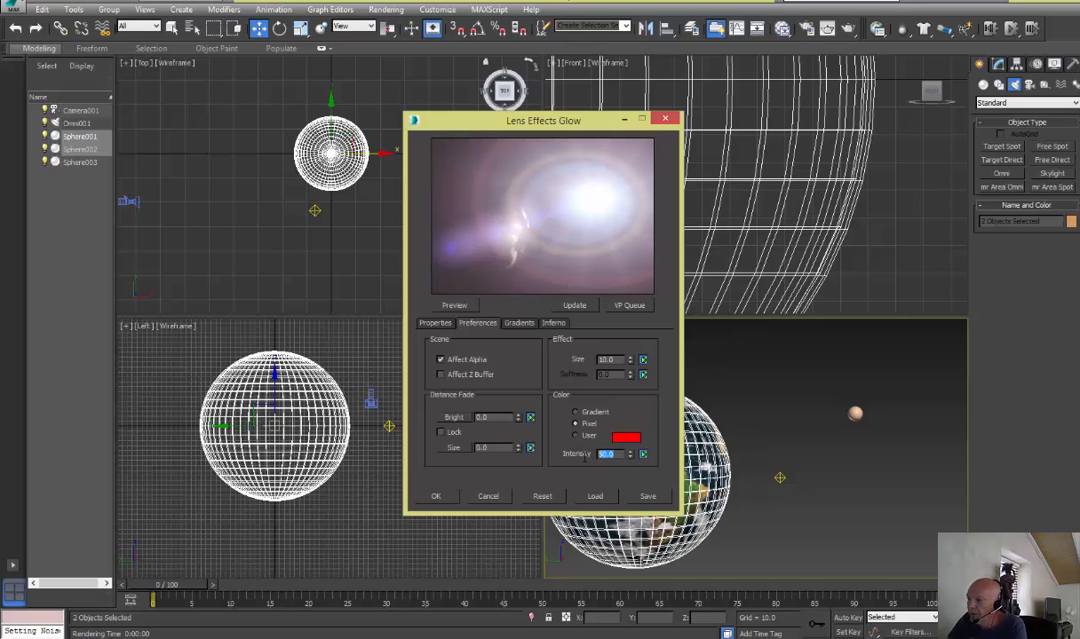
type("6")
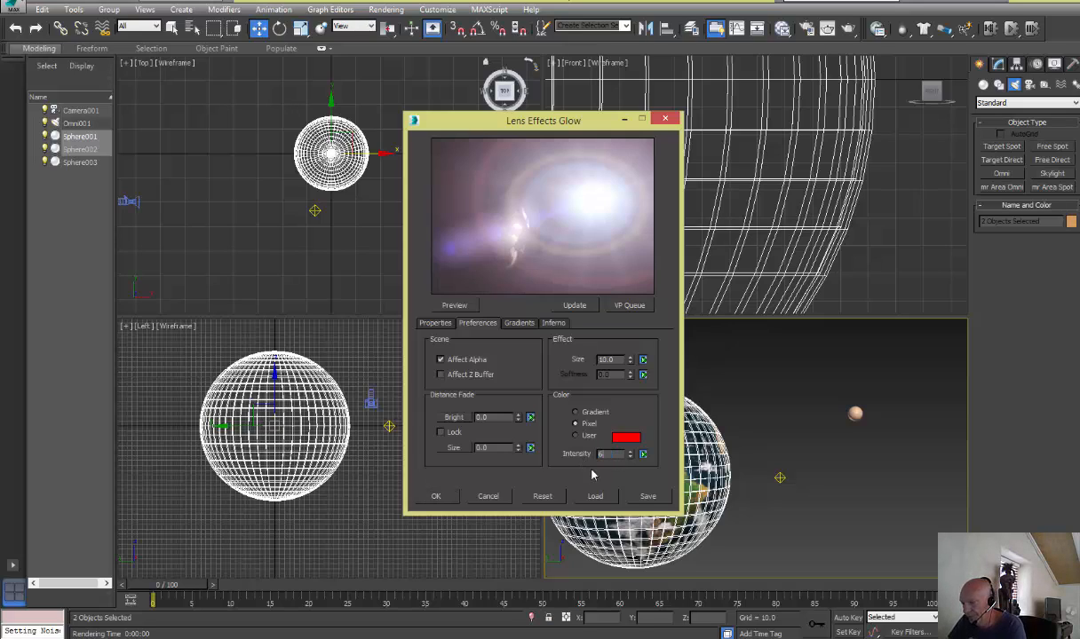
left_click(432, 494)
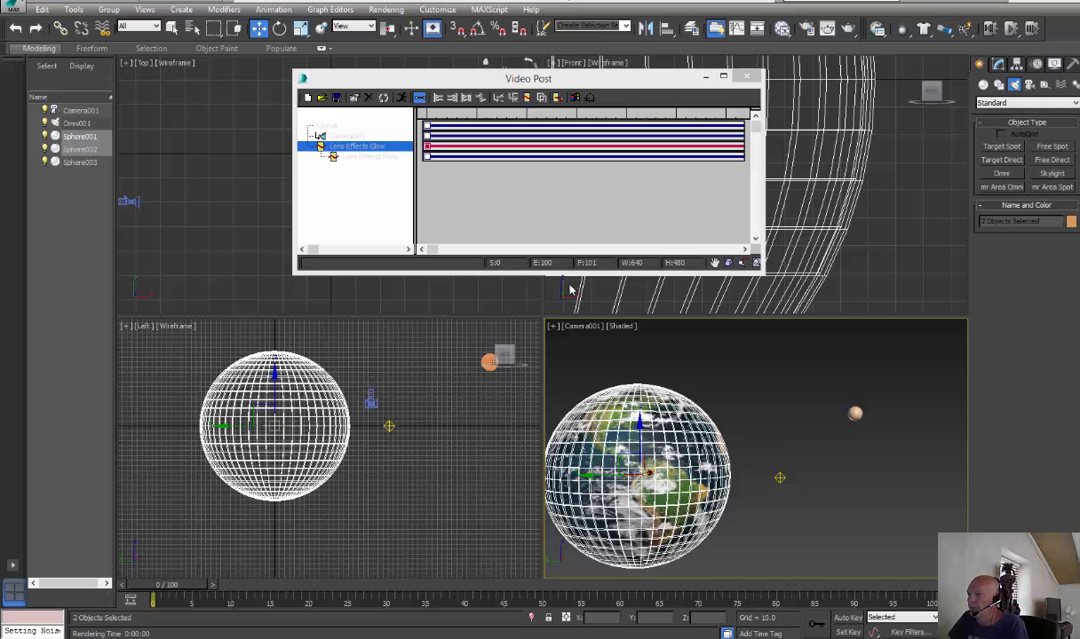
Add a Starfield image filter event to the Video Post queue, accepting the star settings with Camera001 as source camera
left_click(527, 98)
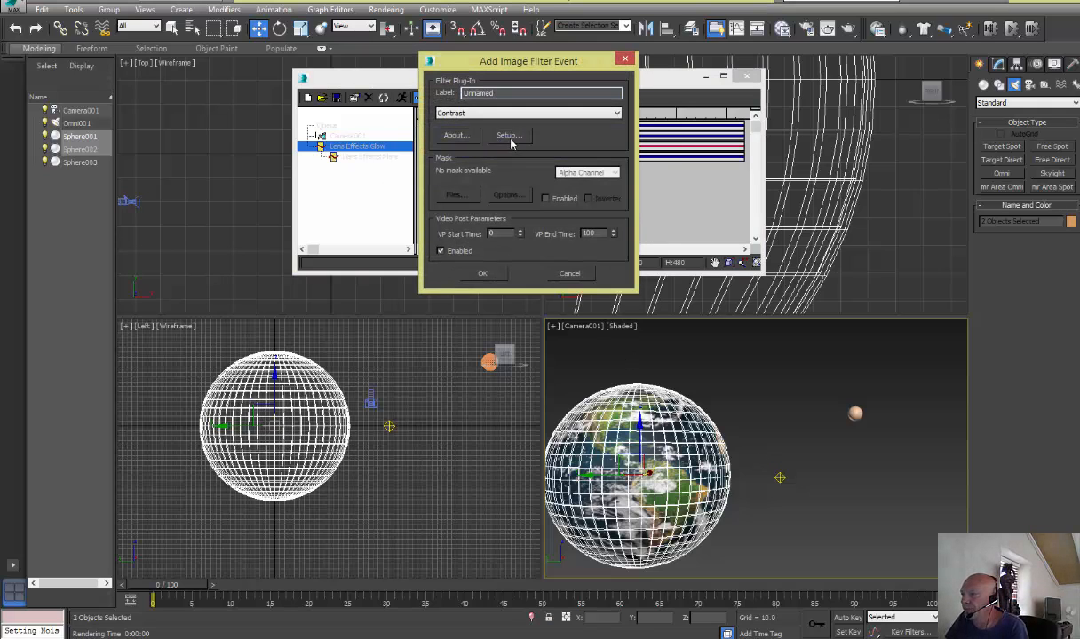
left_click(517, 114)
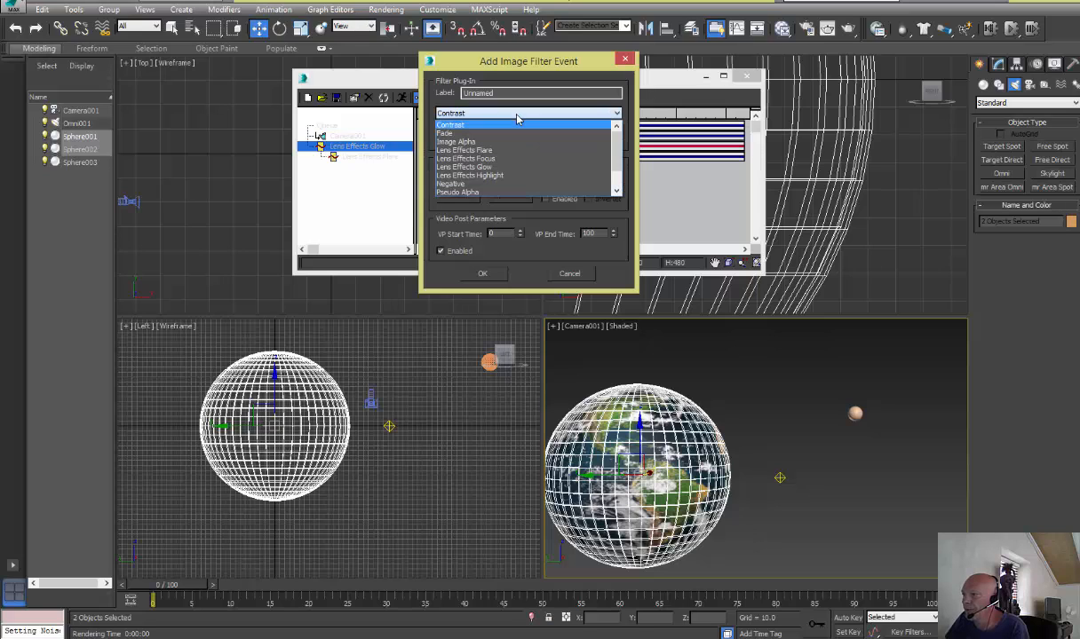
left_click_drag(618, 163, 617, 183)
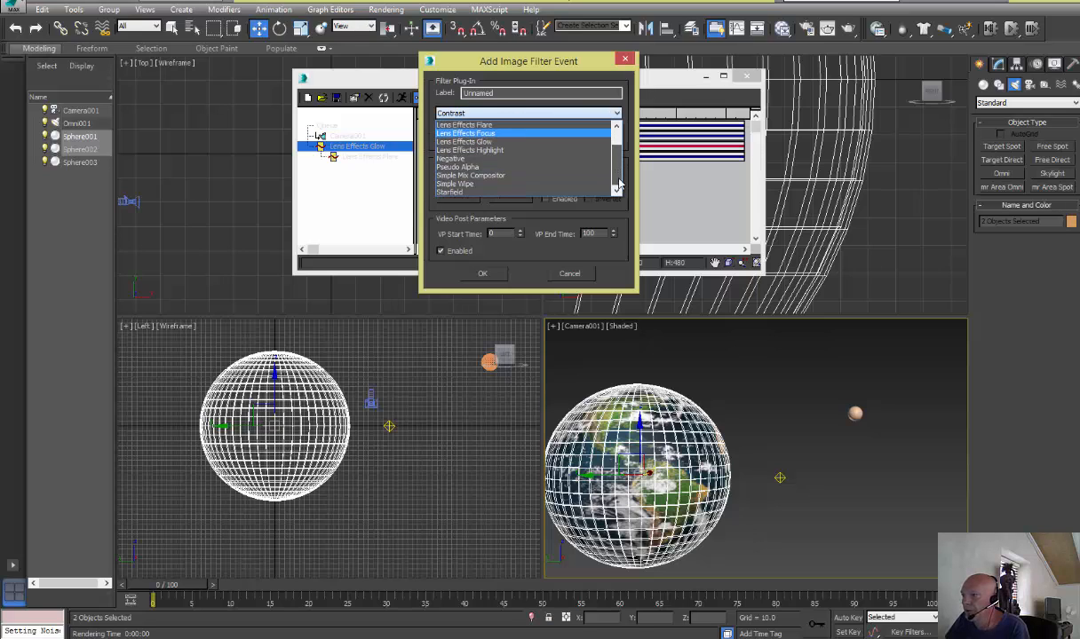
left_click(468, 191)
left_click(506, 138)
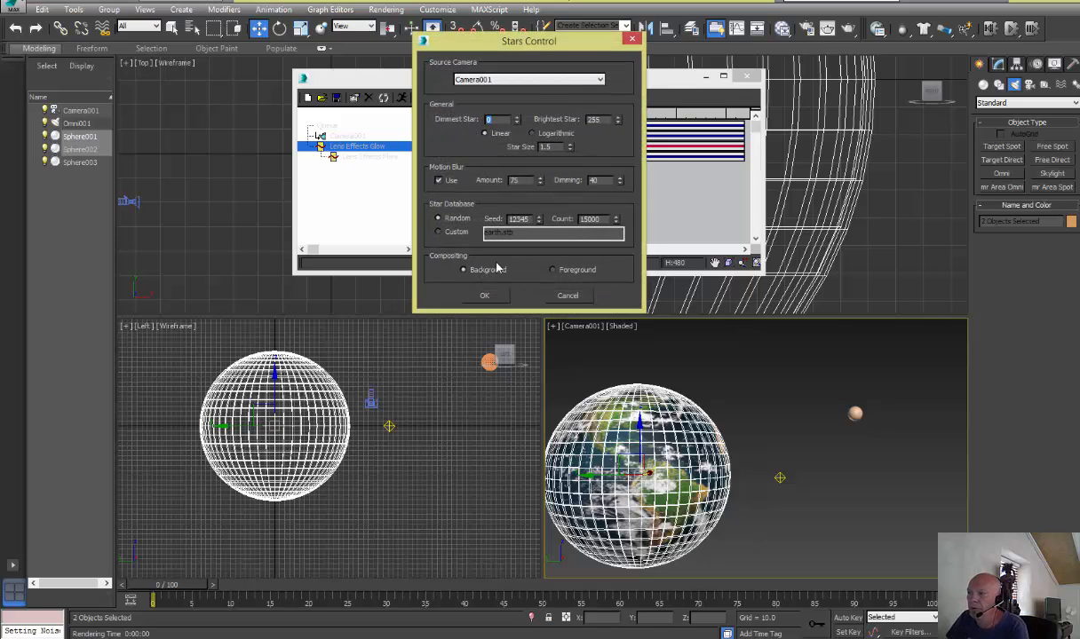
left_click(487, 295)
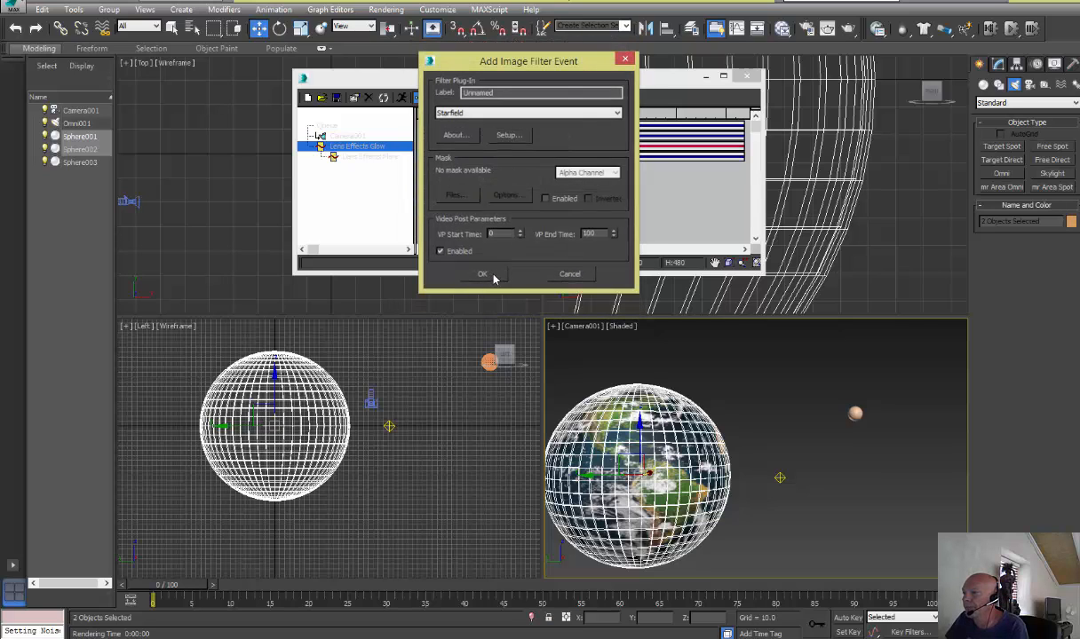
left_click(482, 273)
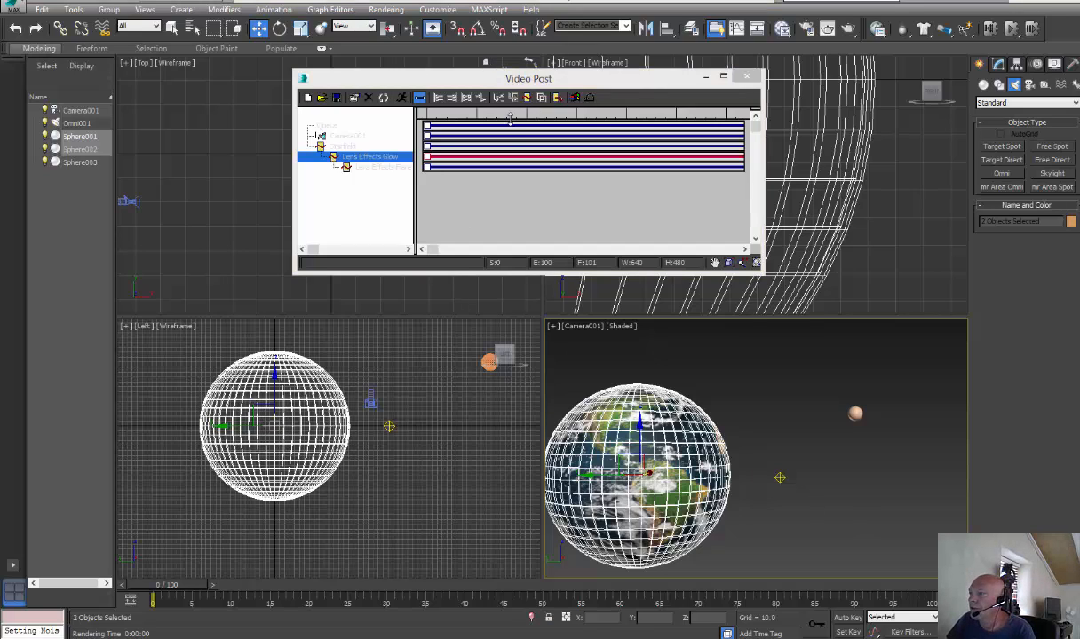
Add an image output event to the Video Post queue, saving to the Desktop as a MOV QuickTime file named spacescene
left_click(557, 98)
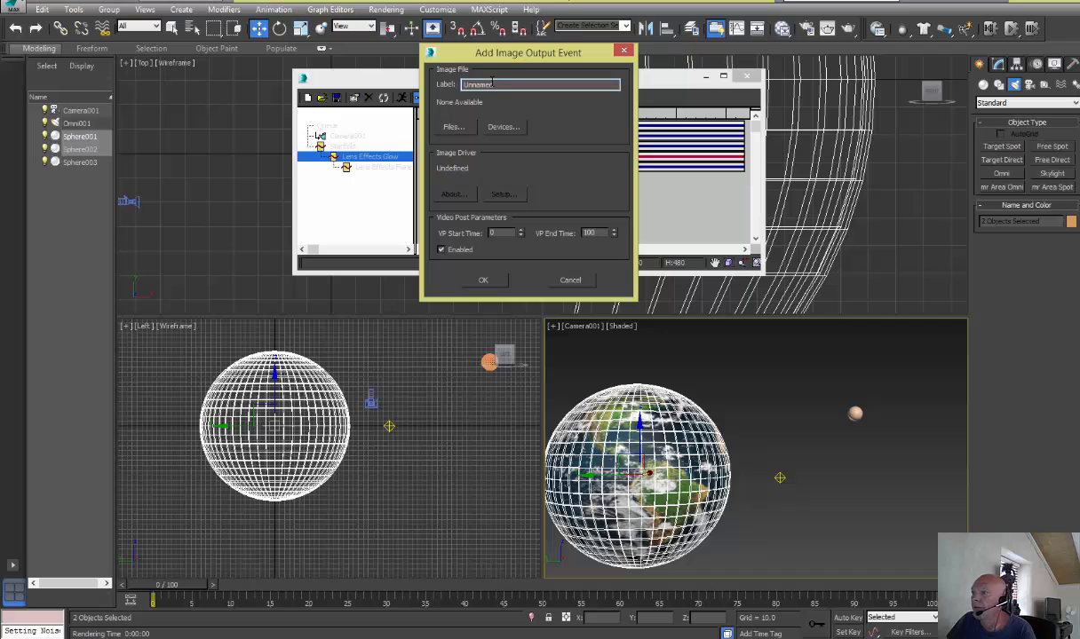
left_click(453, 127)
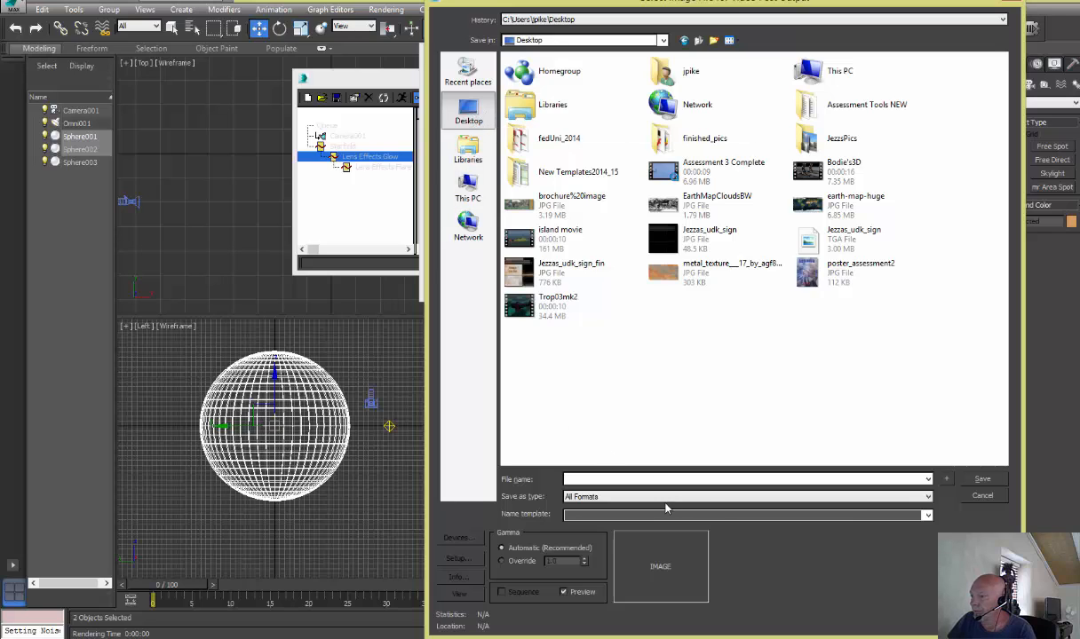
left_click(928, 496)
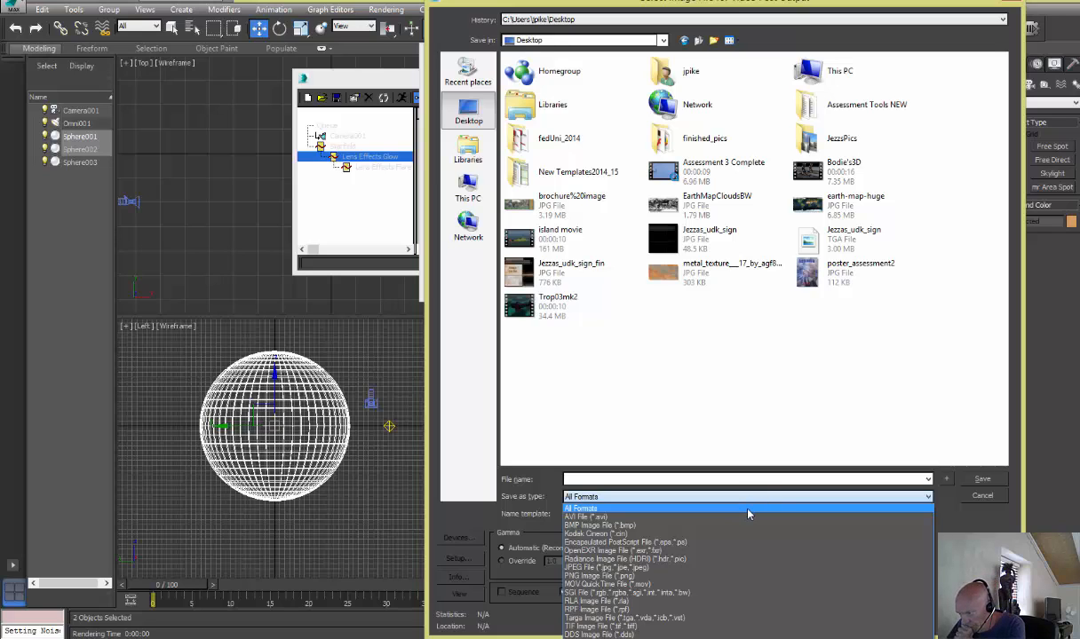
left_click(607, 584)
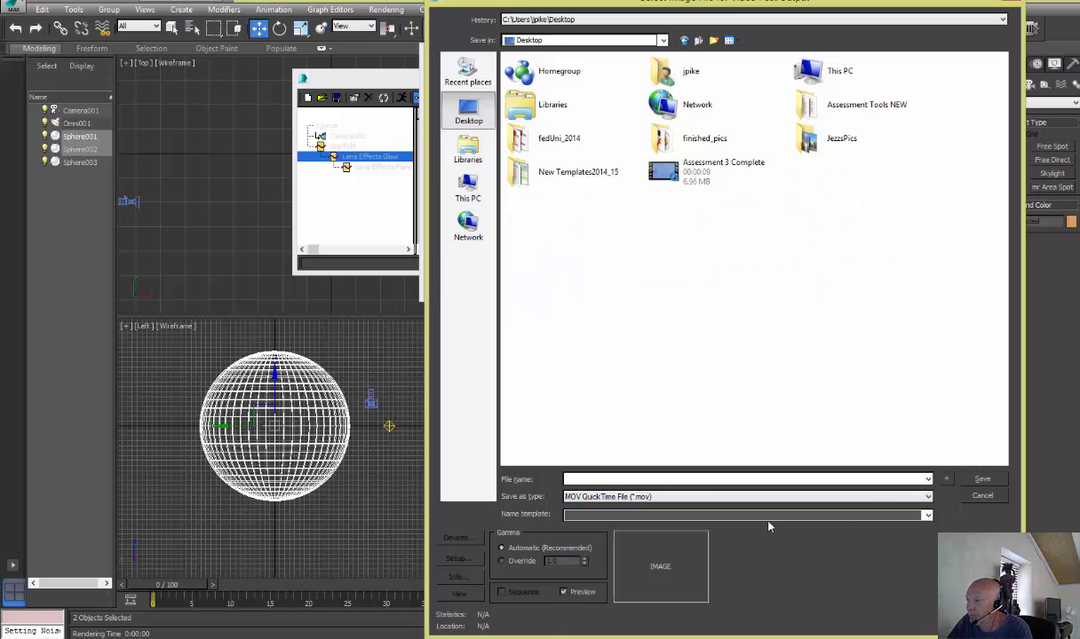
left_click(601, 480)
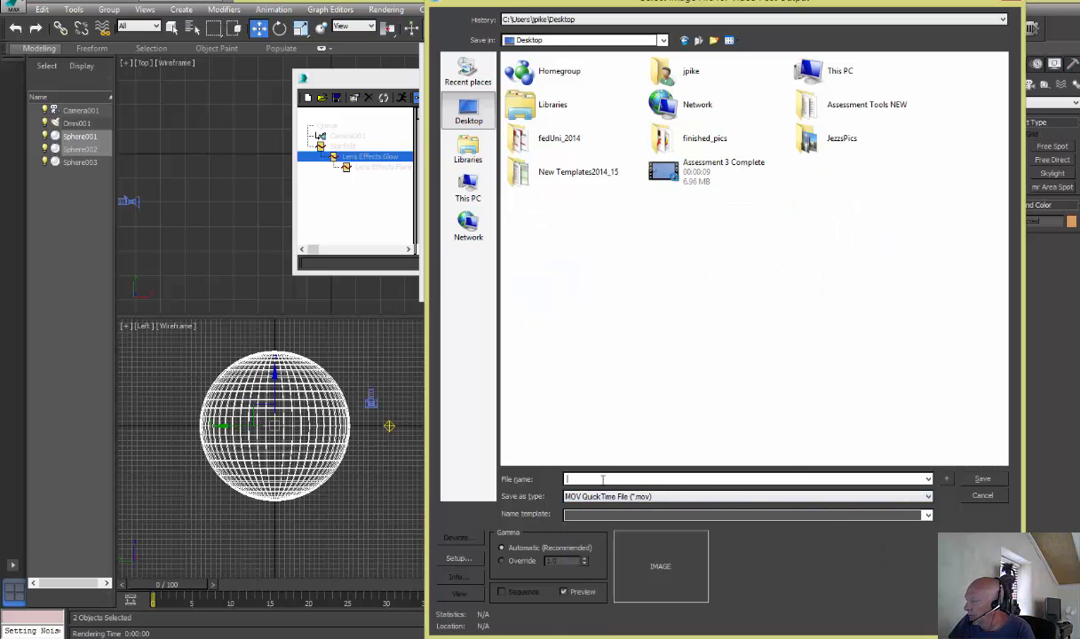
type("st")
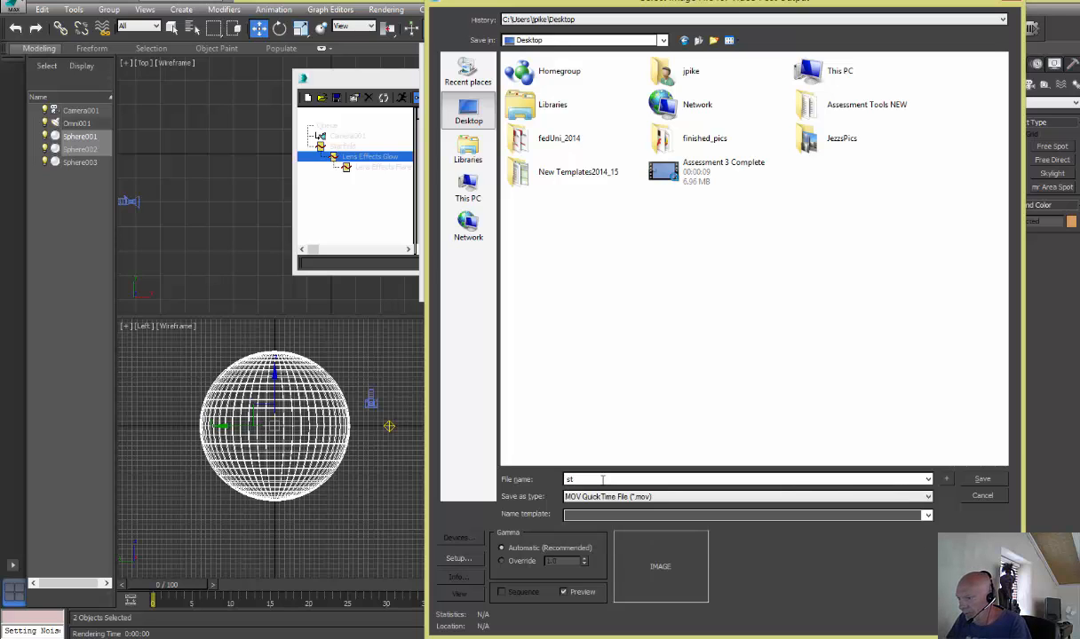
key("BackSpace")
type("pace")
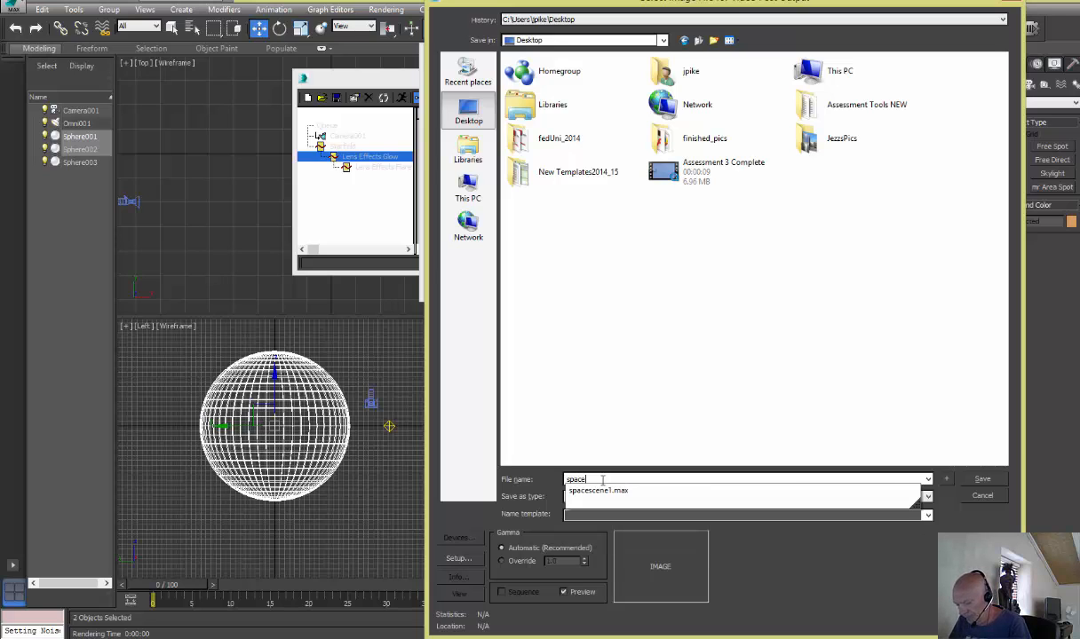
type("scene")
left_click(980, 481)
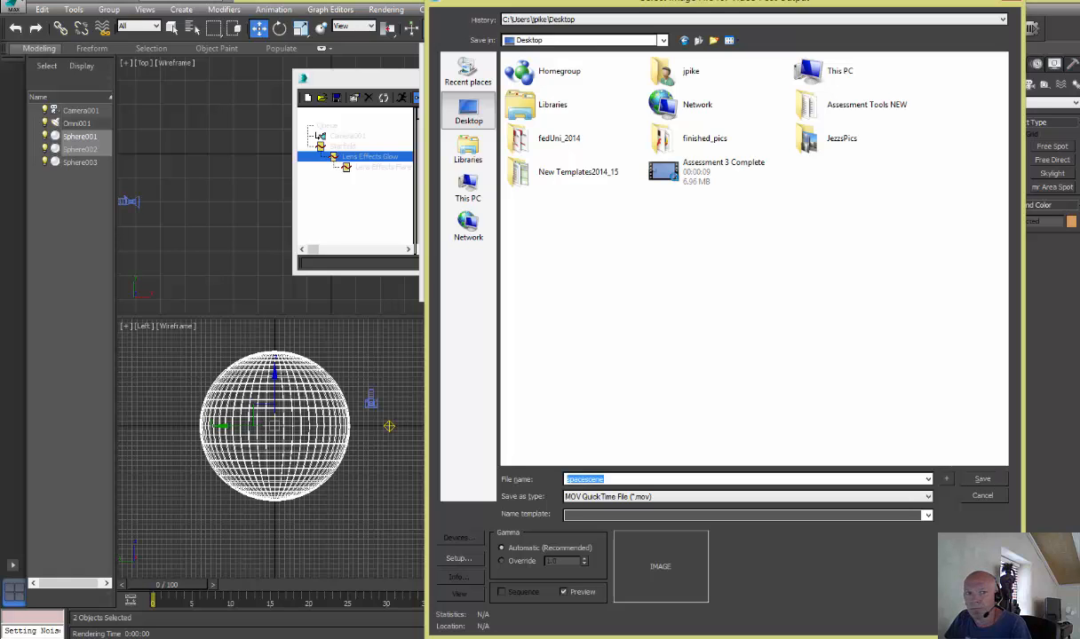
Set the movie's compression type to MPEG-4 Video, accept the compression settings and confirm the image output event
left_click_drag(1, 214, 595, 216)
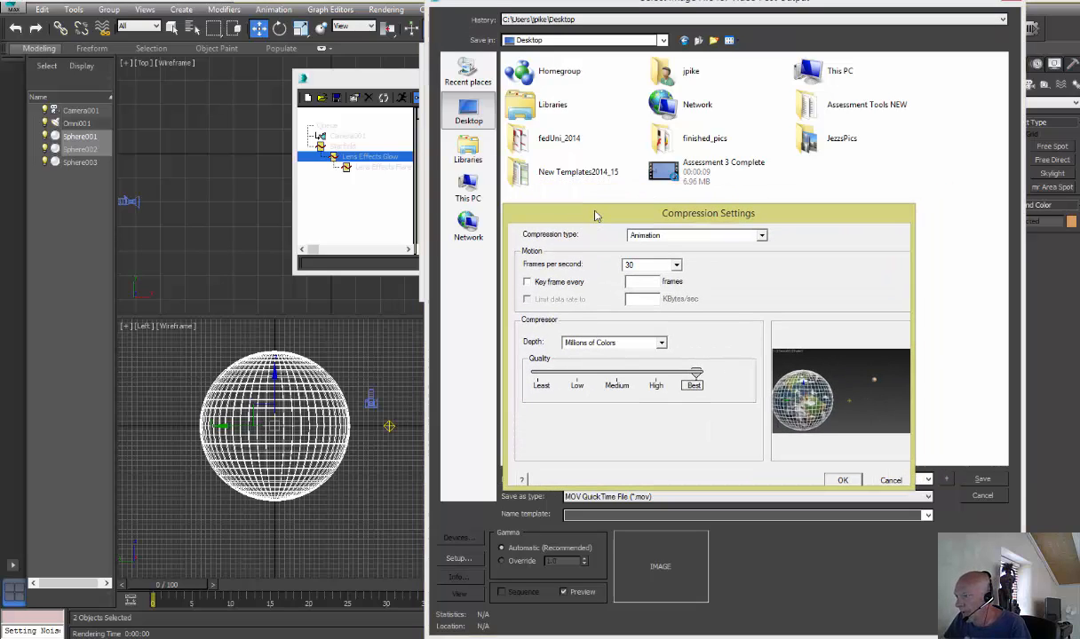
left_click(762, 237)
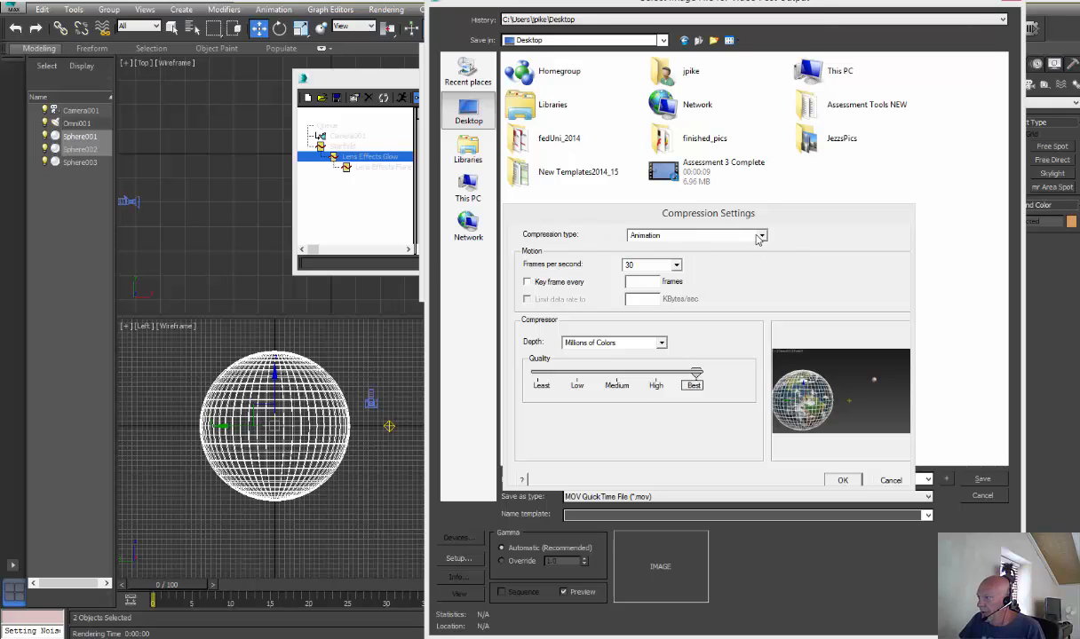
left_click(727, 232)
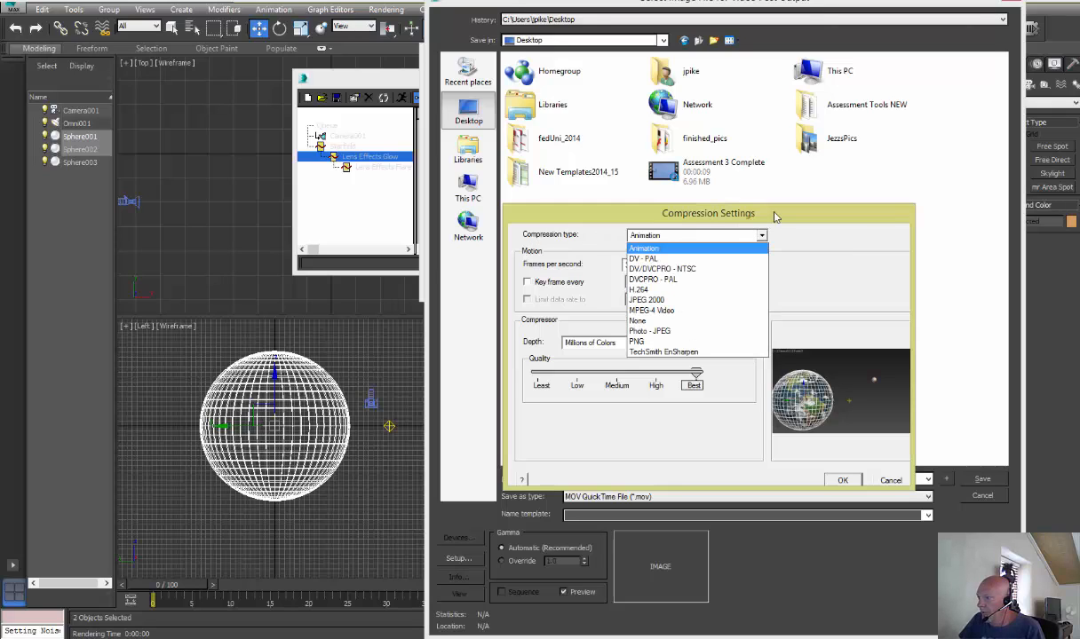
left_click(659, 311)
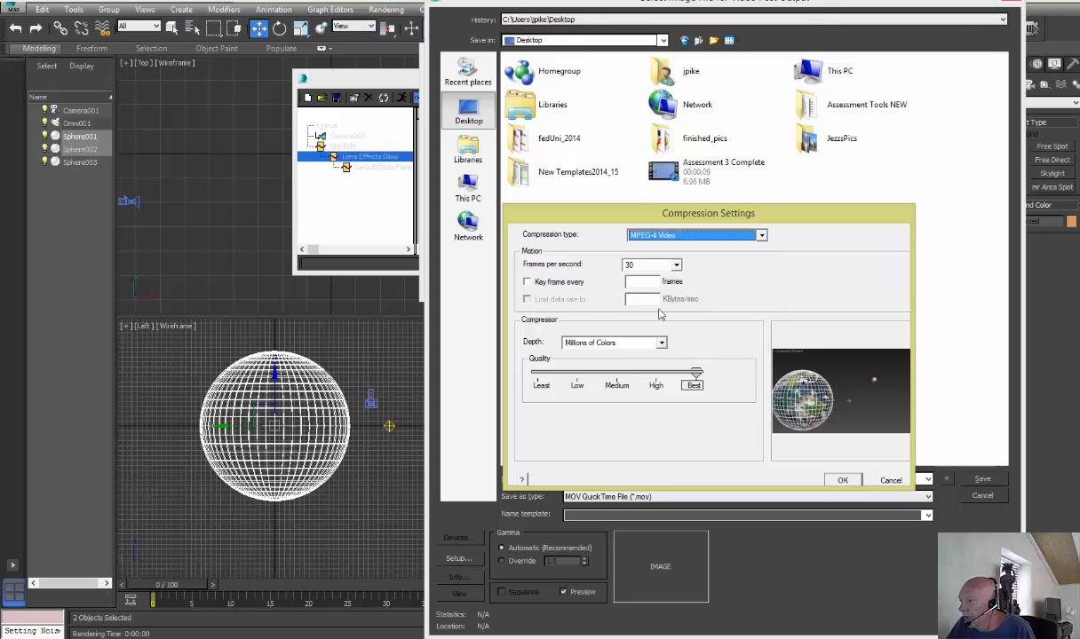
left_click(844, 481)
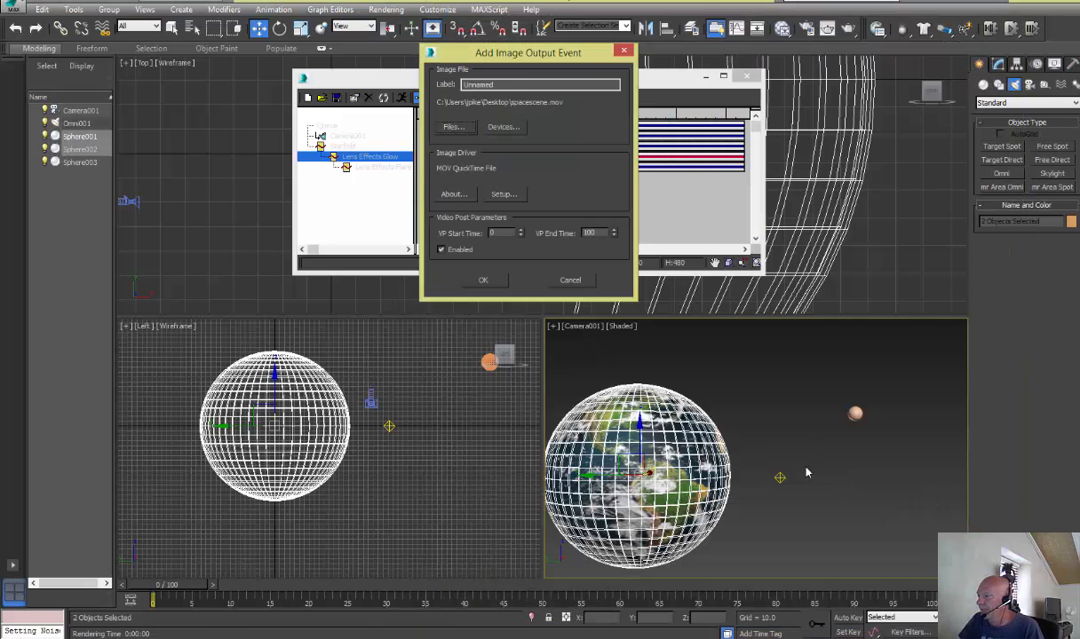
left_click_drag(501, 54, 552, 44)
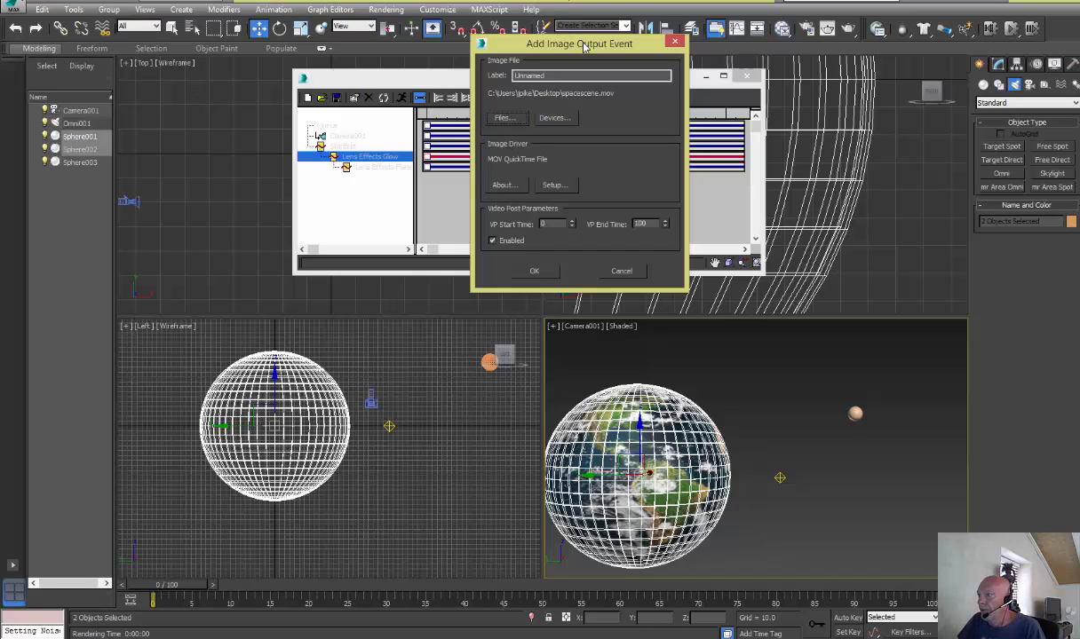
left_click(533, 270)
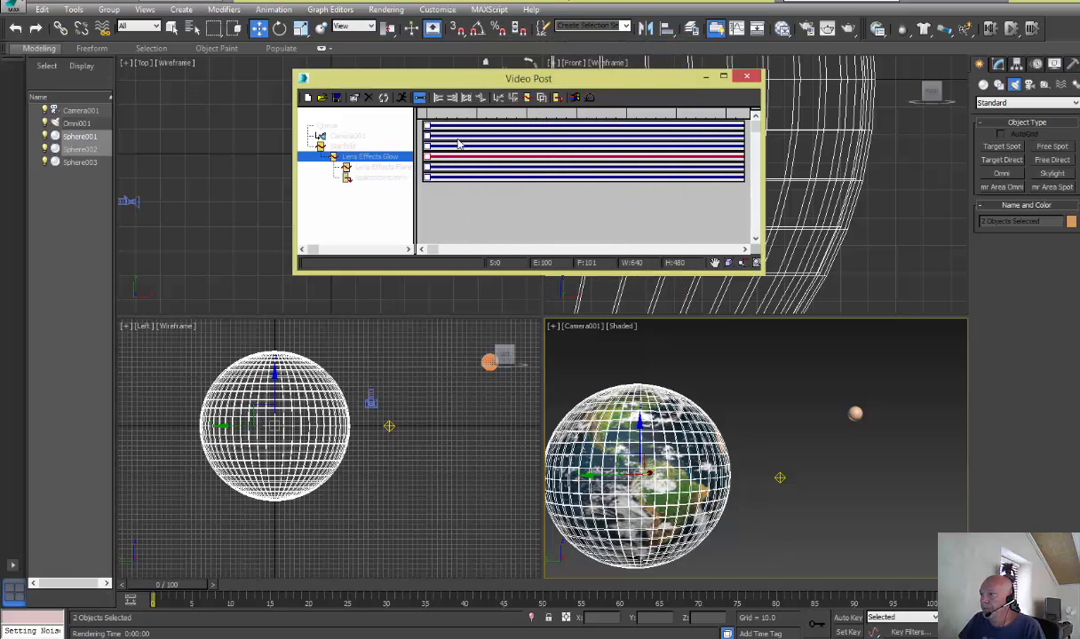
Execute the Video Post queue, rendering frames 0 to 100 at 640x480, and move the rendered frame window aside
left_click(383, 97)
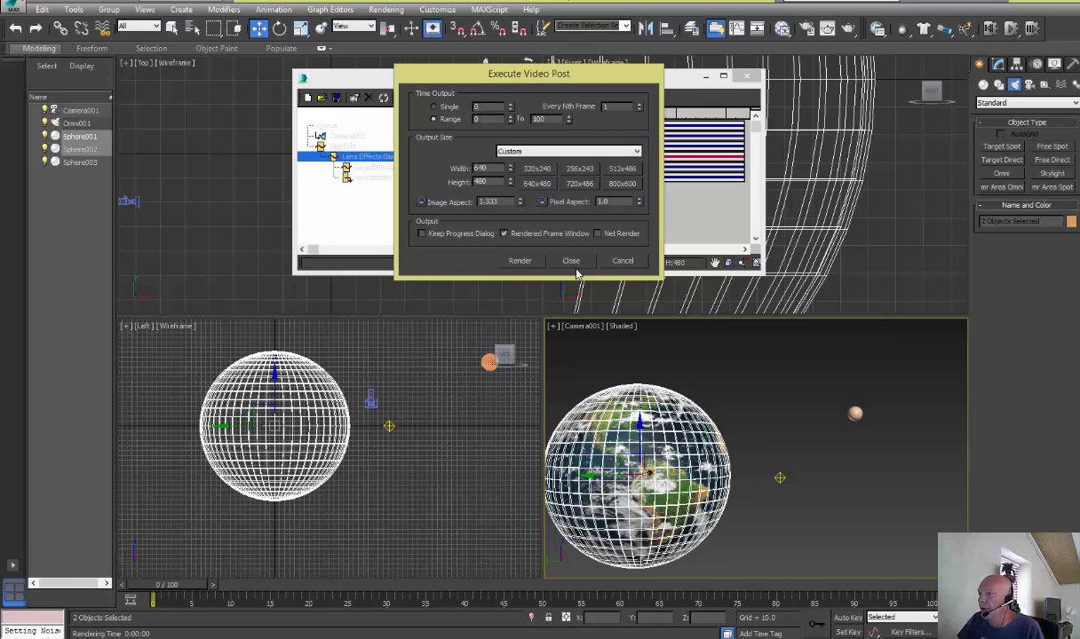
left_click(522, 261)
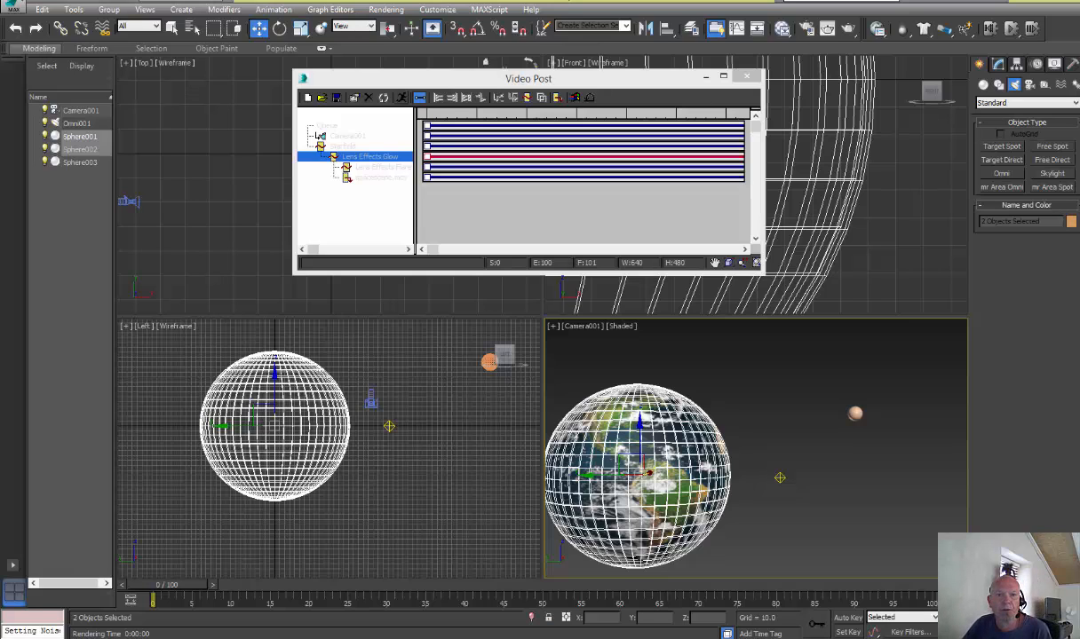
left_click_drag(541, 246, 454, 83)
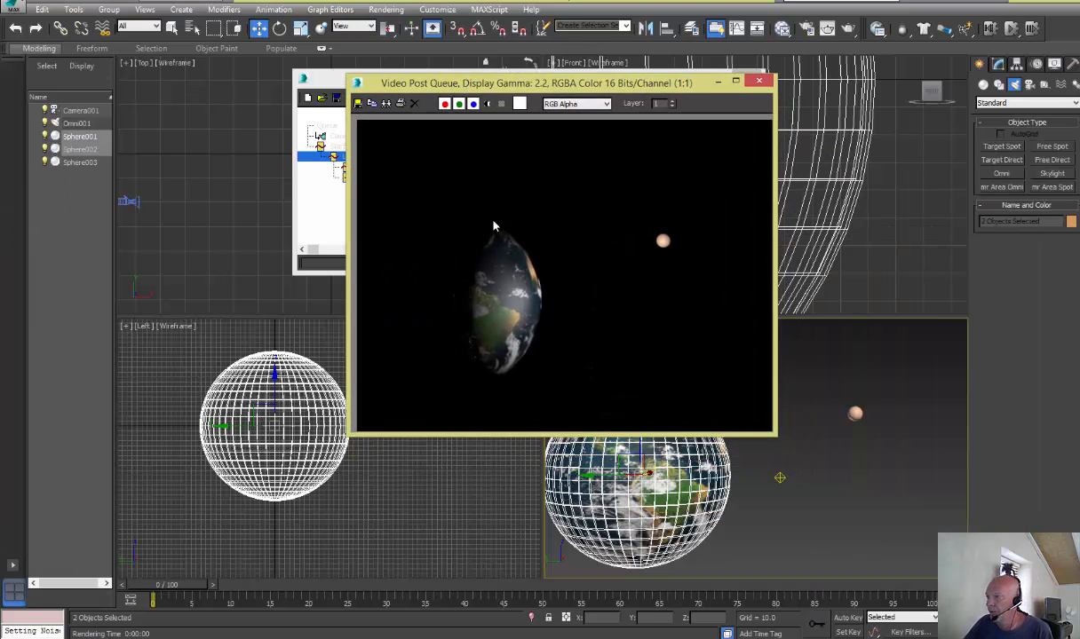